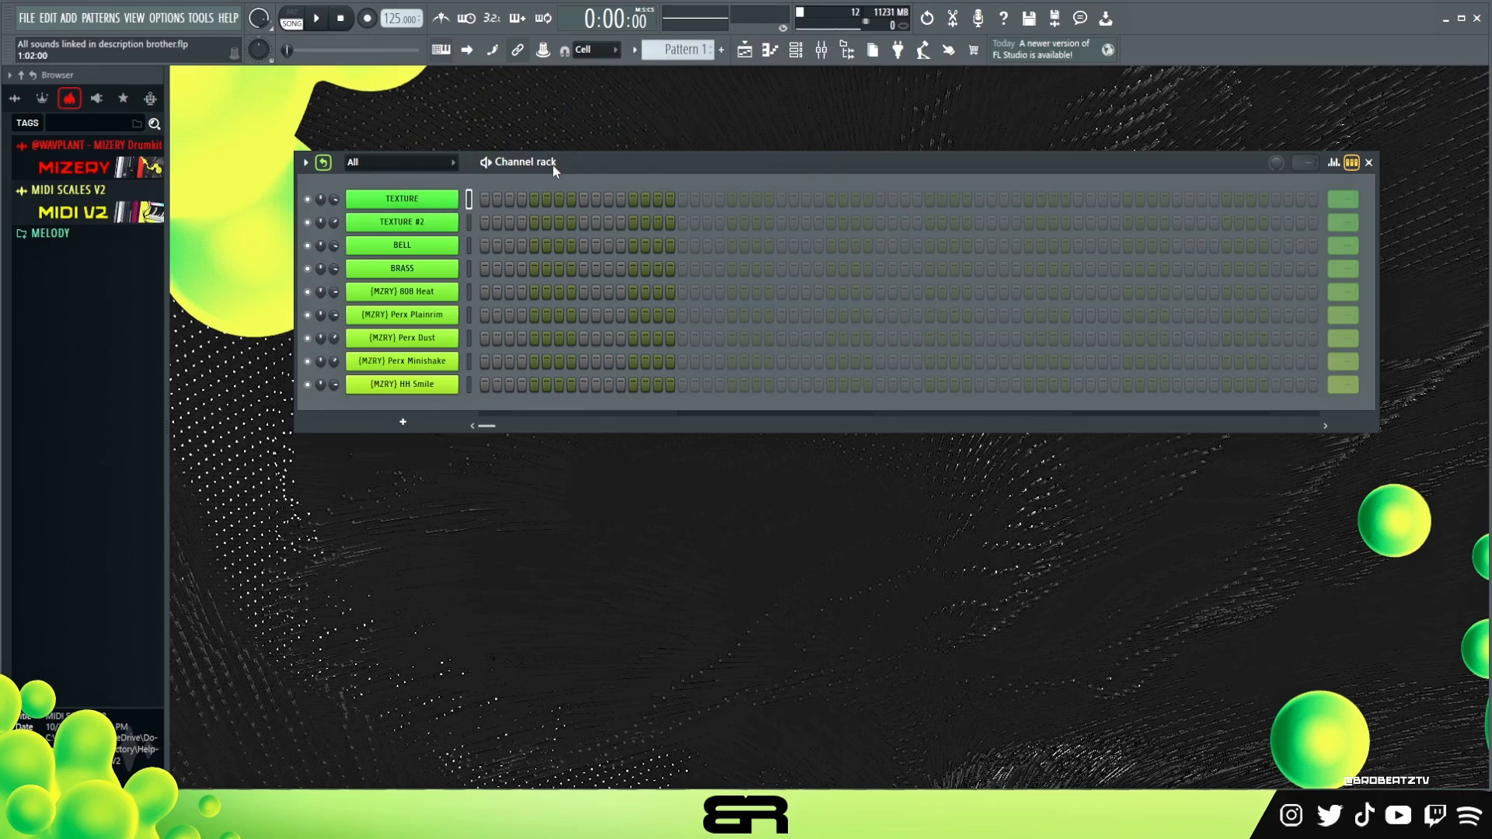
- Load the G# MIDI file from MIDI SCALES V2 › Major › Minor (Aeo) into the channel rack
drag(556, 163, 544, 169)
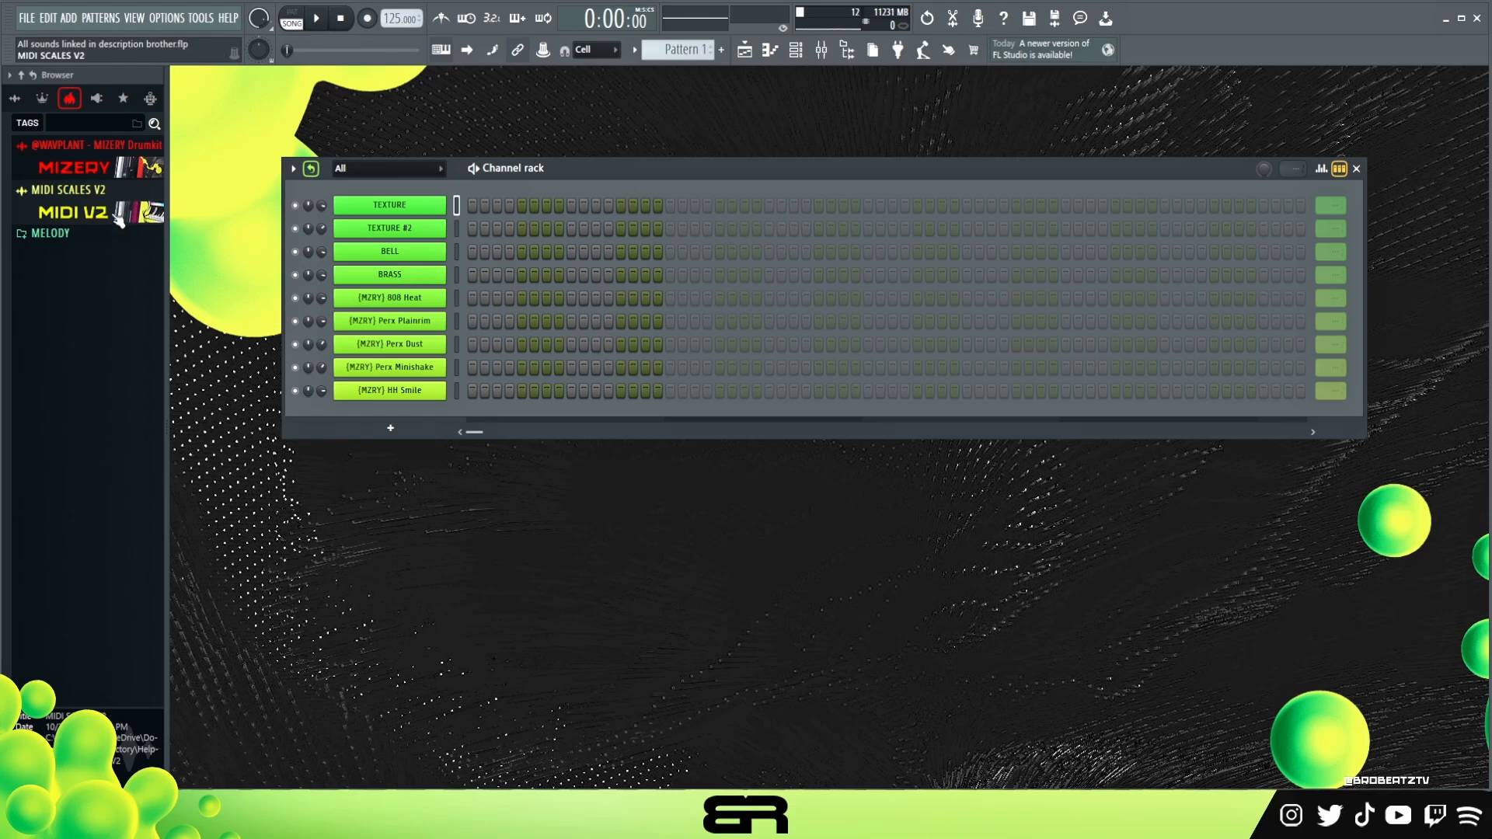
click(119, 220)
click(78, 359)
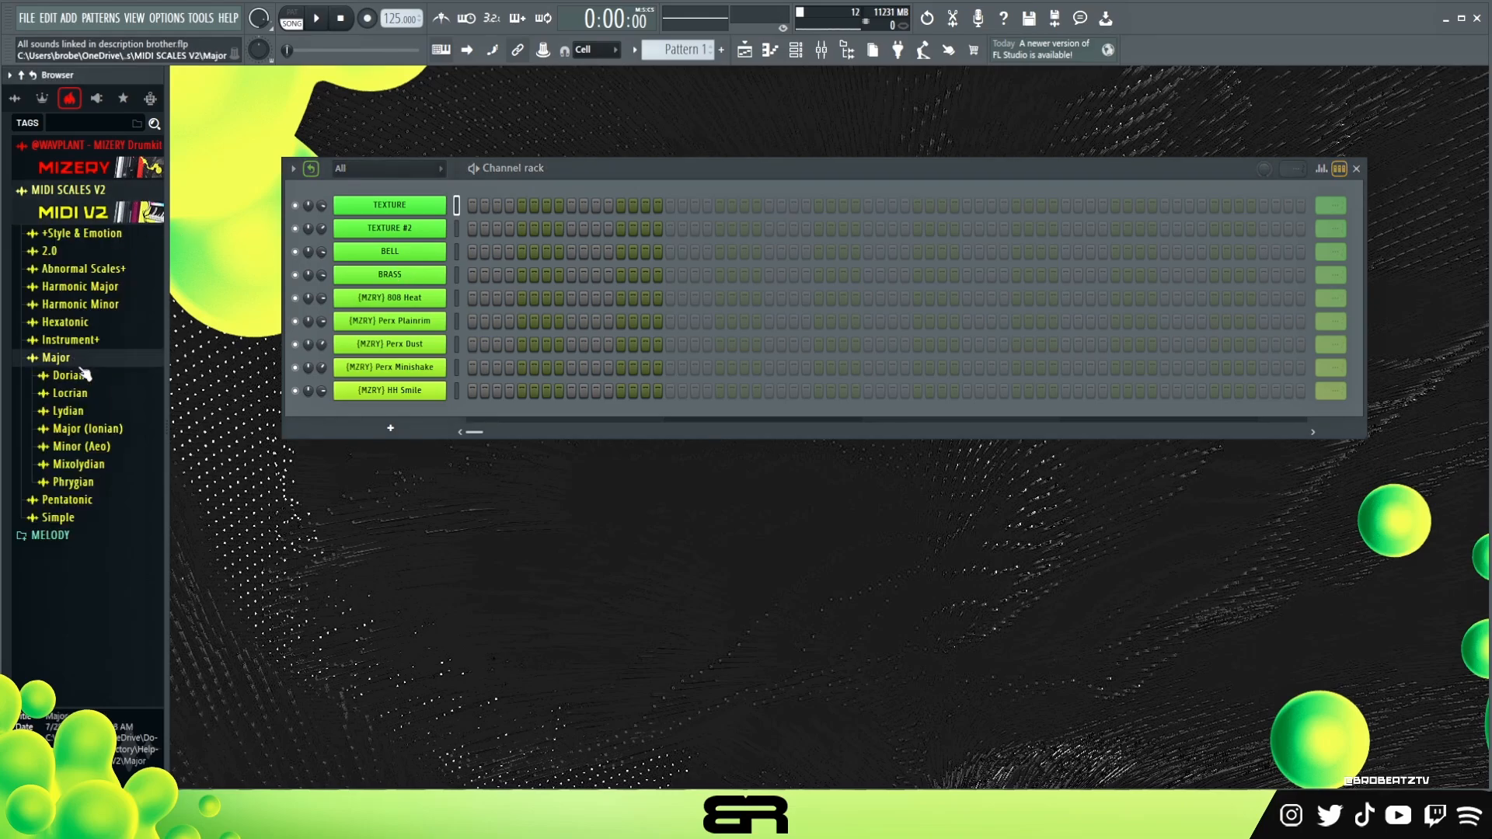
click(80, 447)
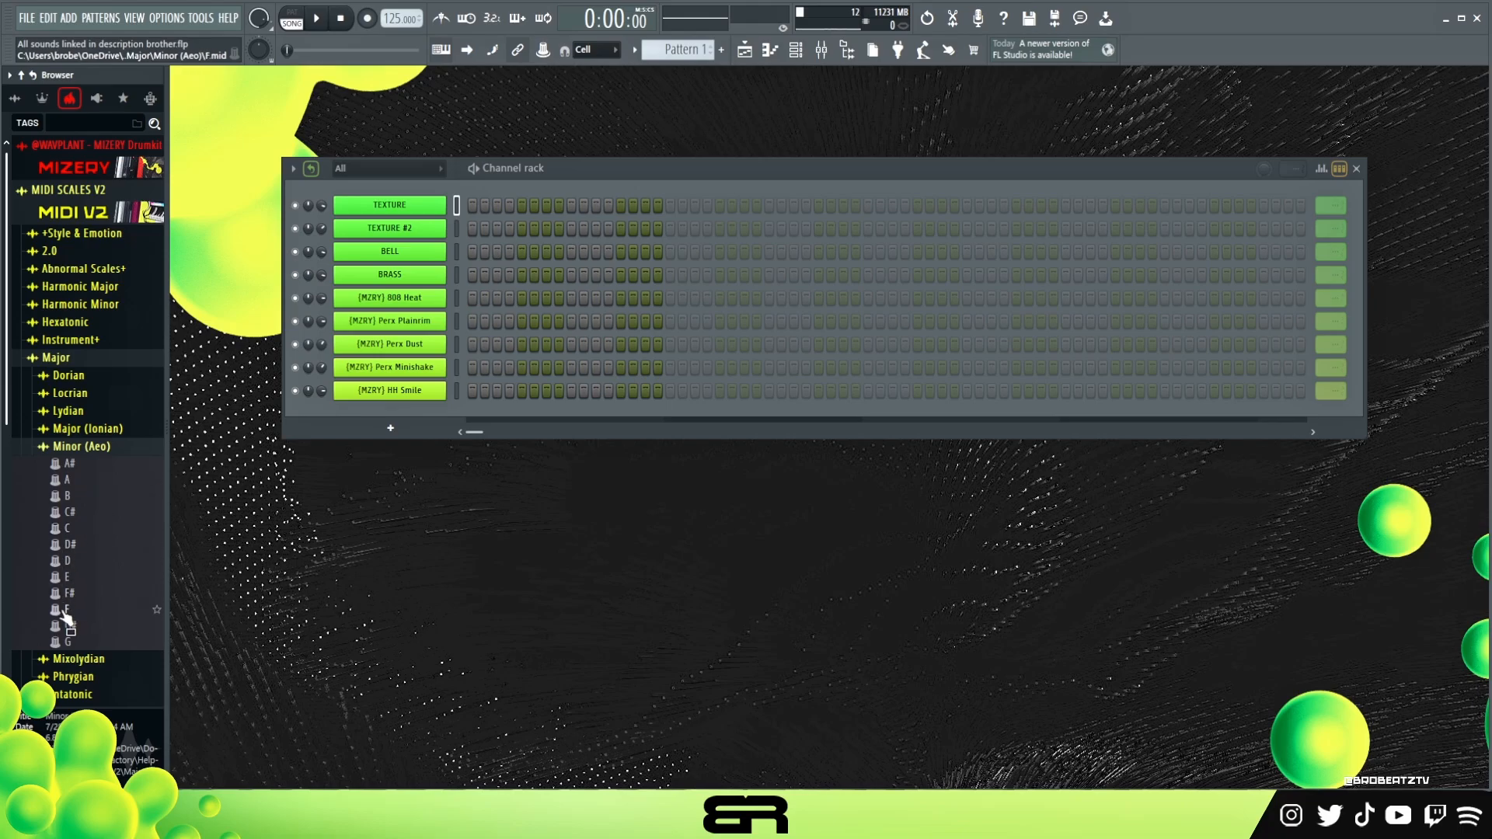
drag(66, 618, 393, 186)
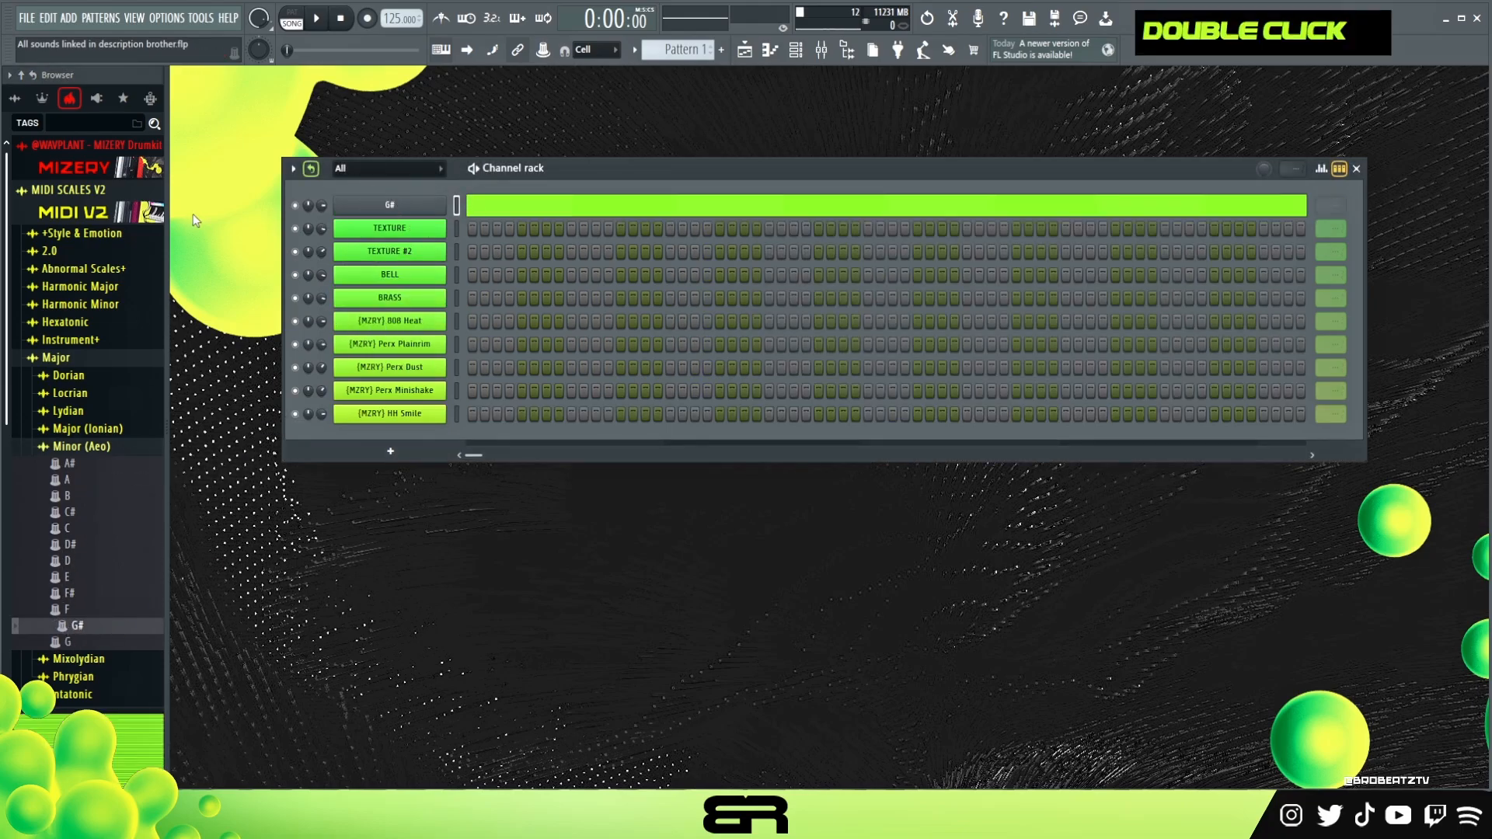
- Open the TEXTURE channel's Analog Lab V plugin to inspect its preset, and close it
click(109, 217)
drag(525, 178, 528, 172)
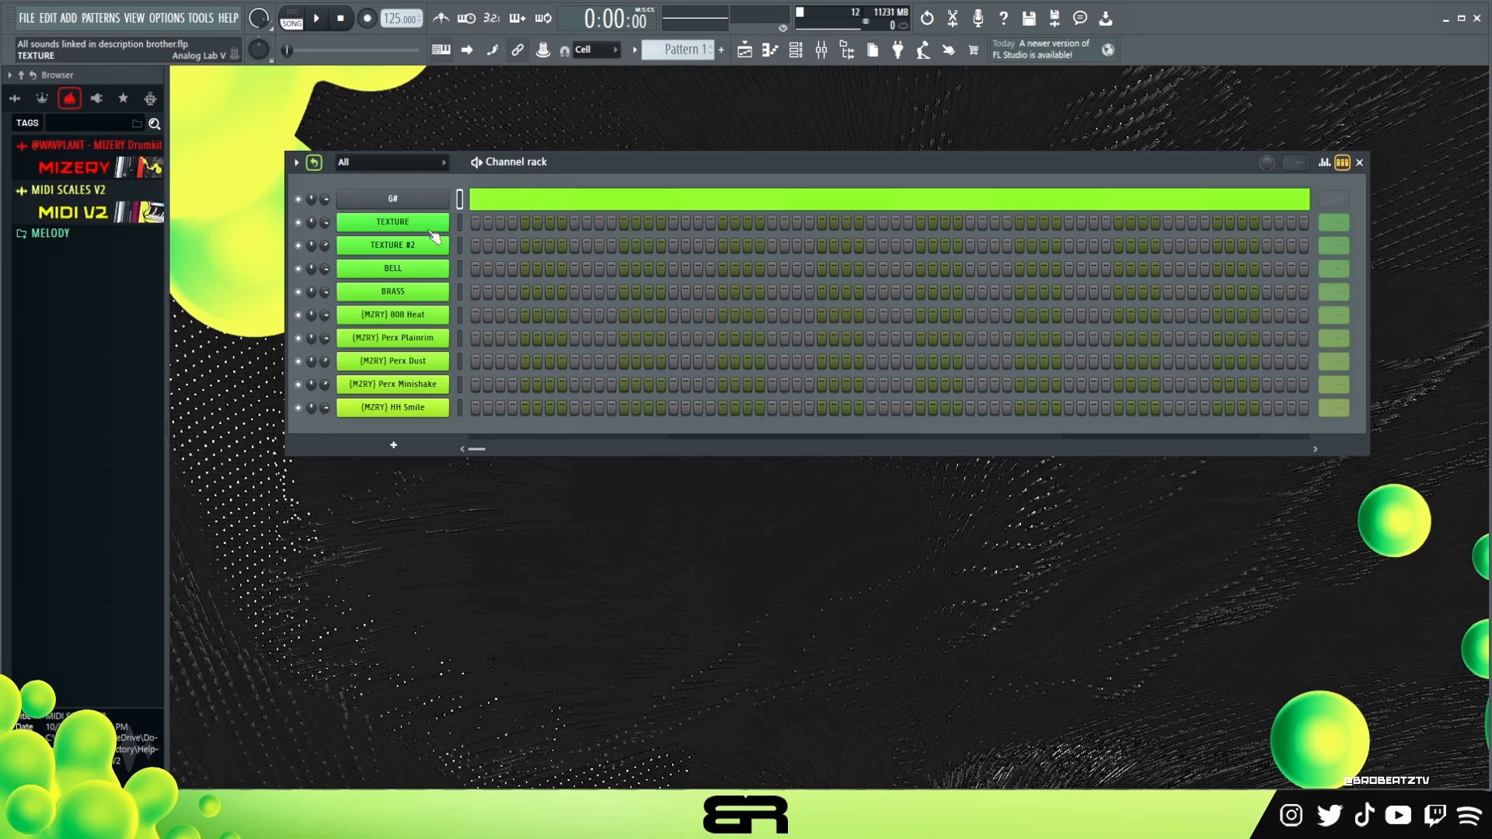
click(432, 233)
drag(620, 72, 622, 102)
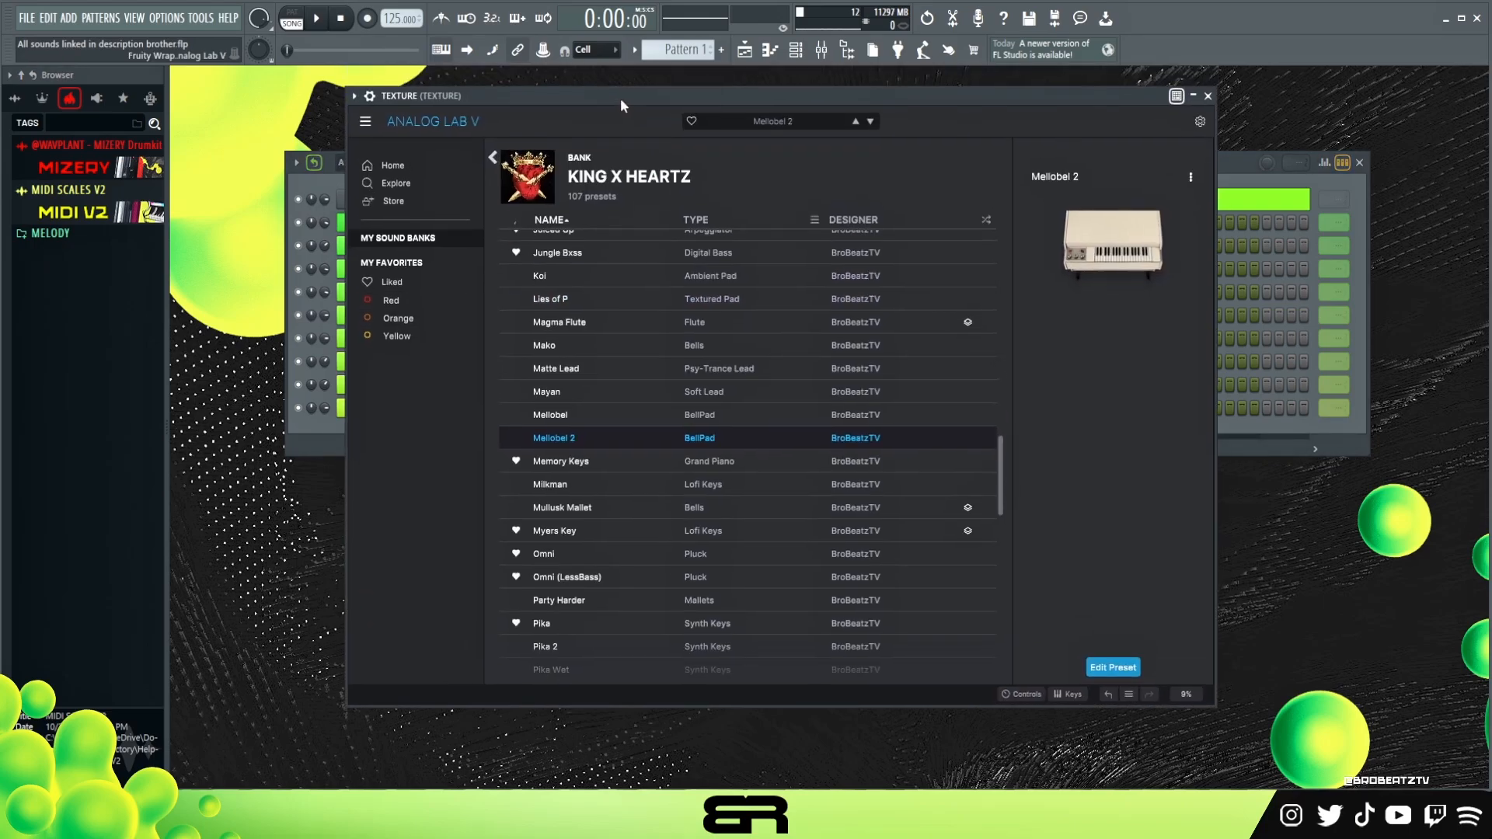
click(1207, 96)
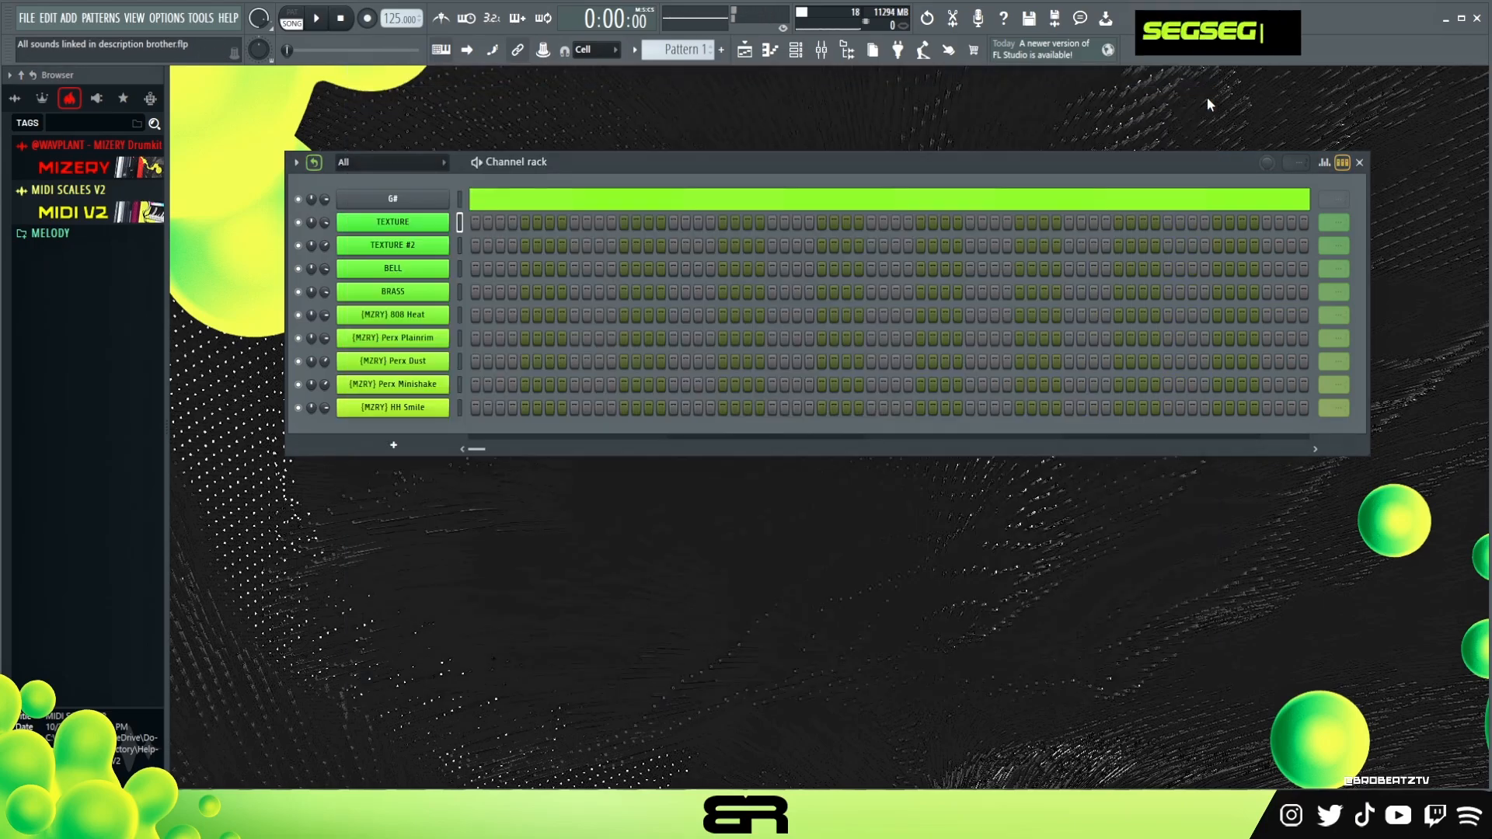
- Audition the TEXTURE #2 channel's Analog Lab V preset by playing a few notes, and close the plugin
click(439, 247)
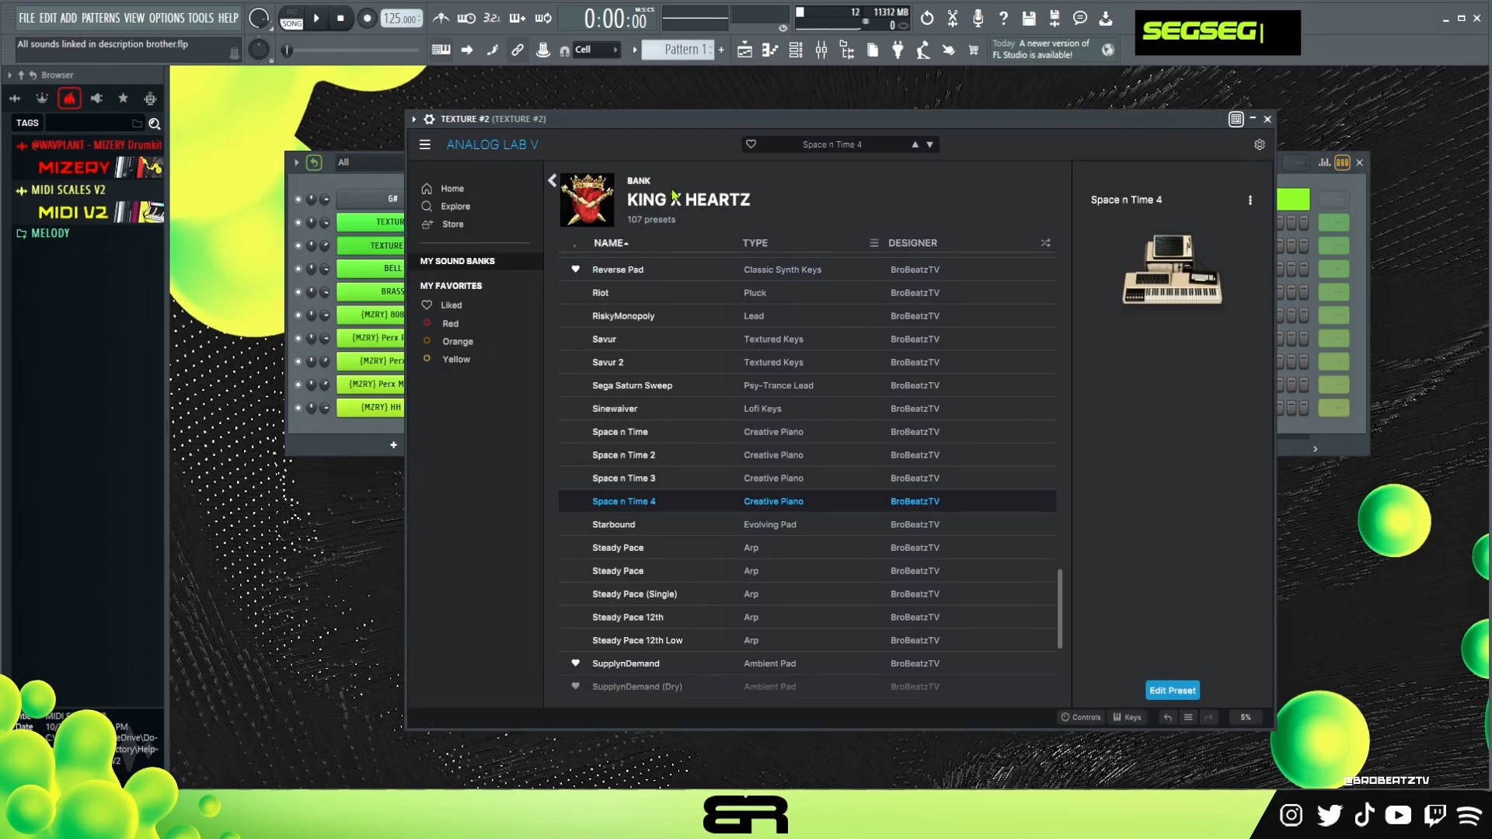
drag(653, 101, 610, 93)
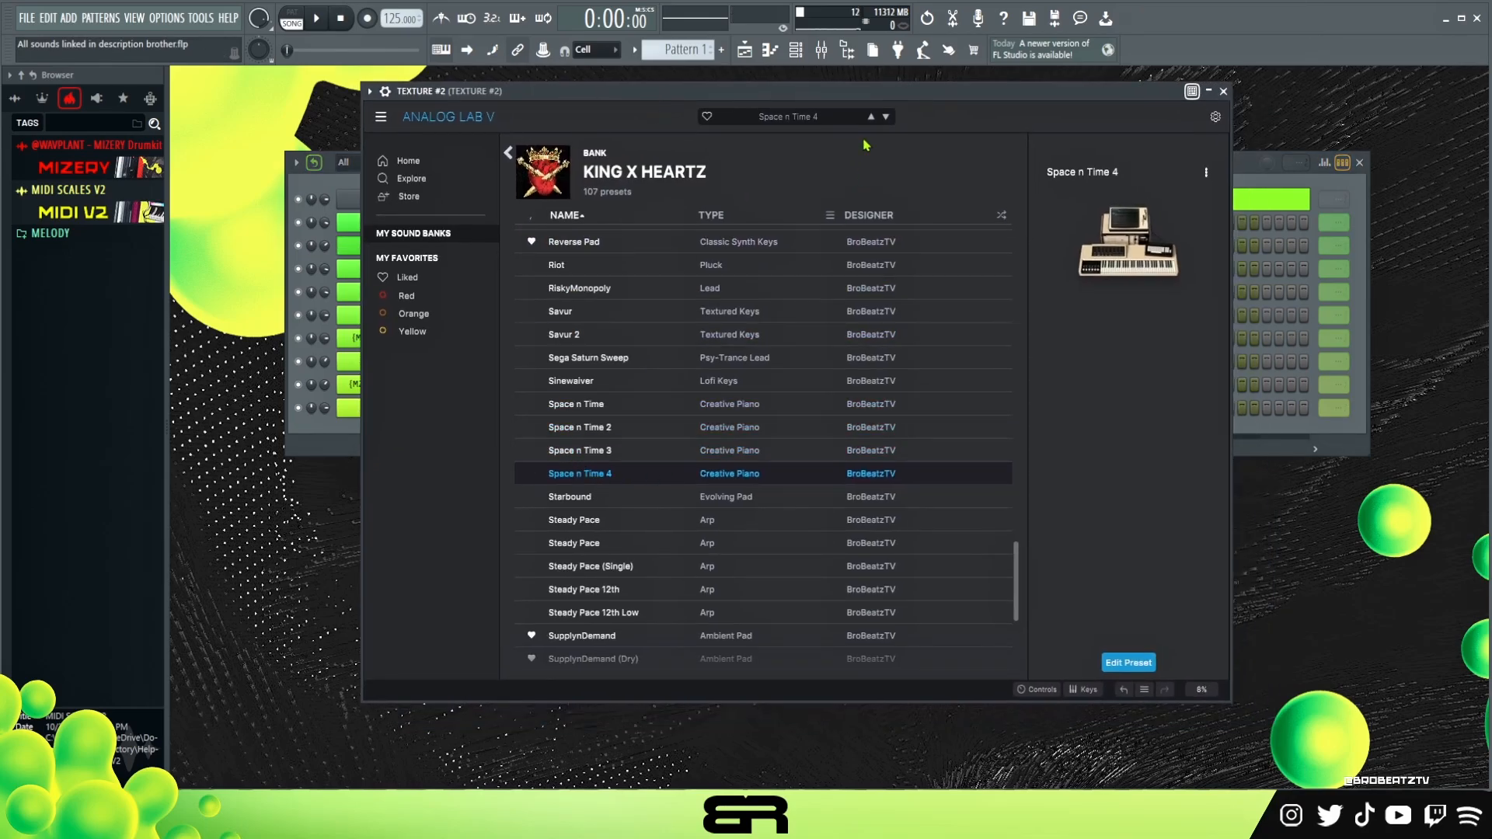
key(s)
key(e)
key(g)
key(s)
key(e)
key(g)
key(s)
key(e)
key(g)
key(g)
key(g)
key(s)
key(r)
key(h)
key(s)
key(r)
key(h)
click(1203, 90)
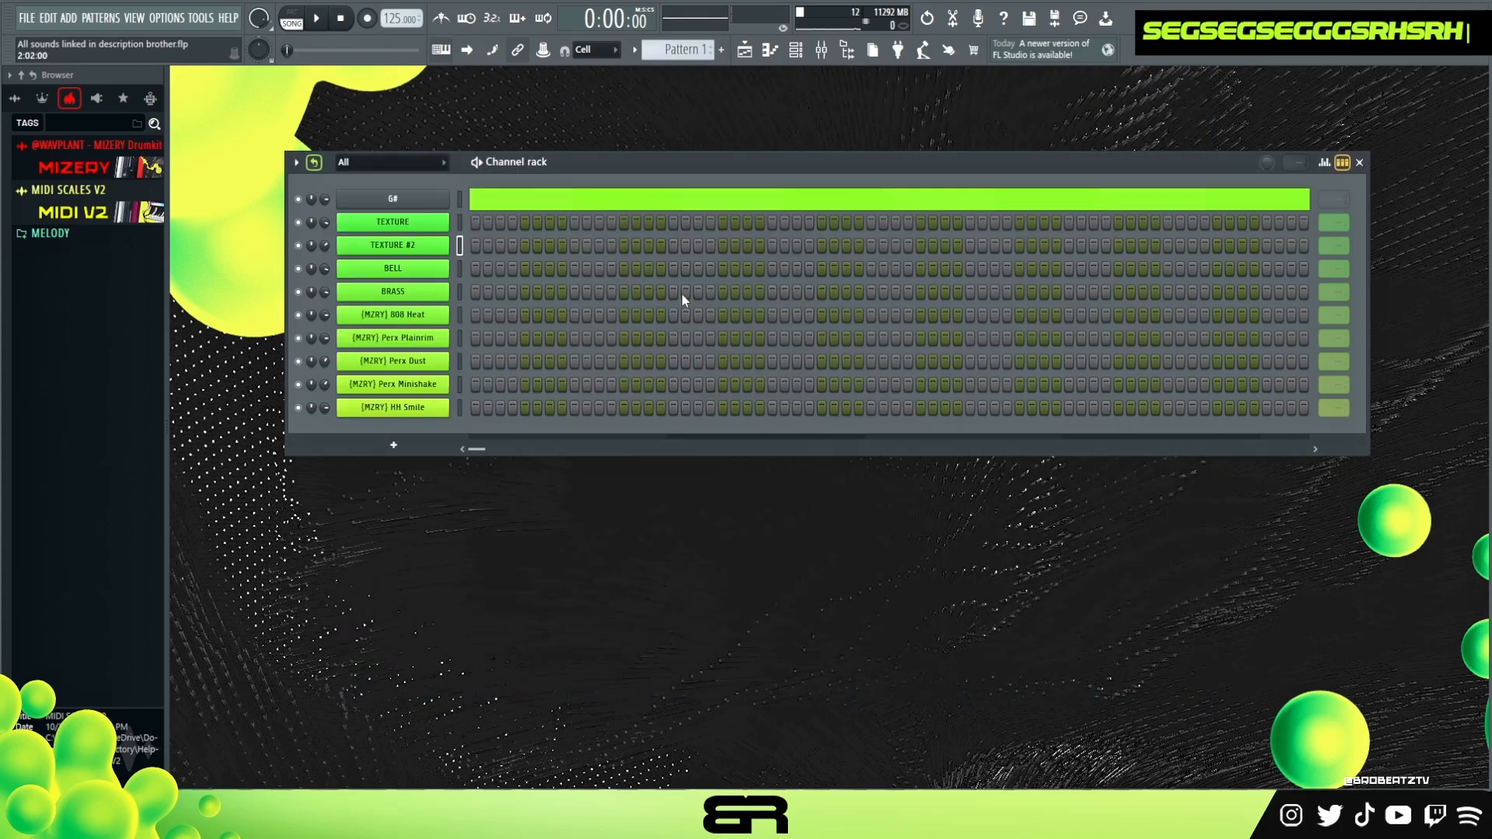
- Open the TEXTURE channel's piano roll and draw a G#5, B5, D#6 chord at the start of the first bar
right_click(410, 227)
click(482, 222)
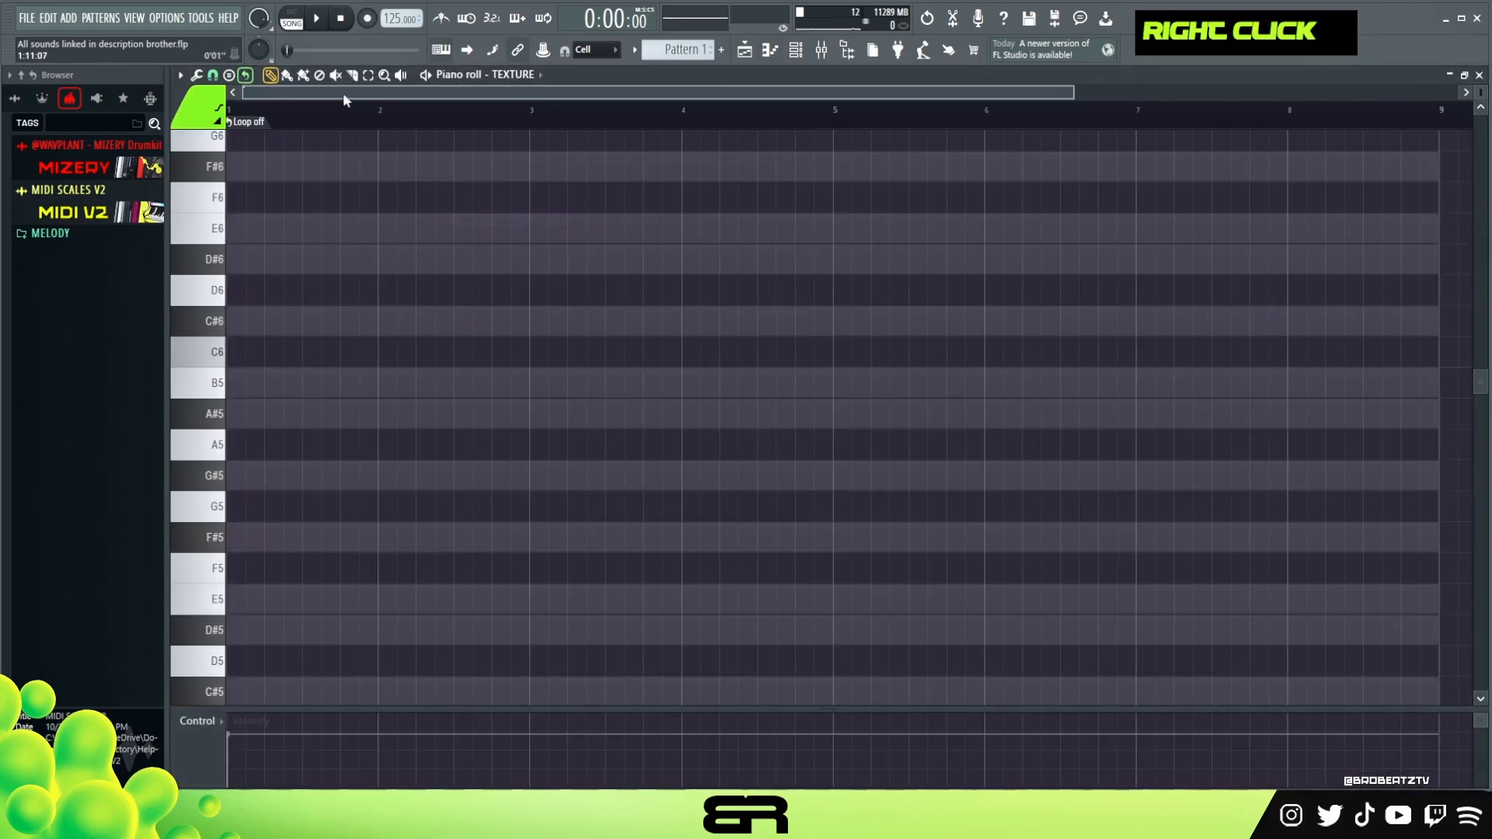
scroll(364, 115, up, 2)
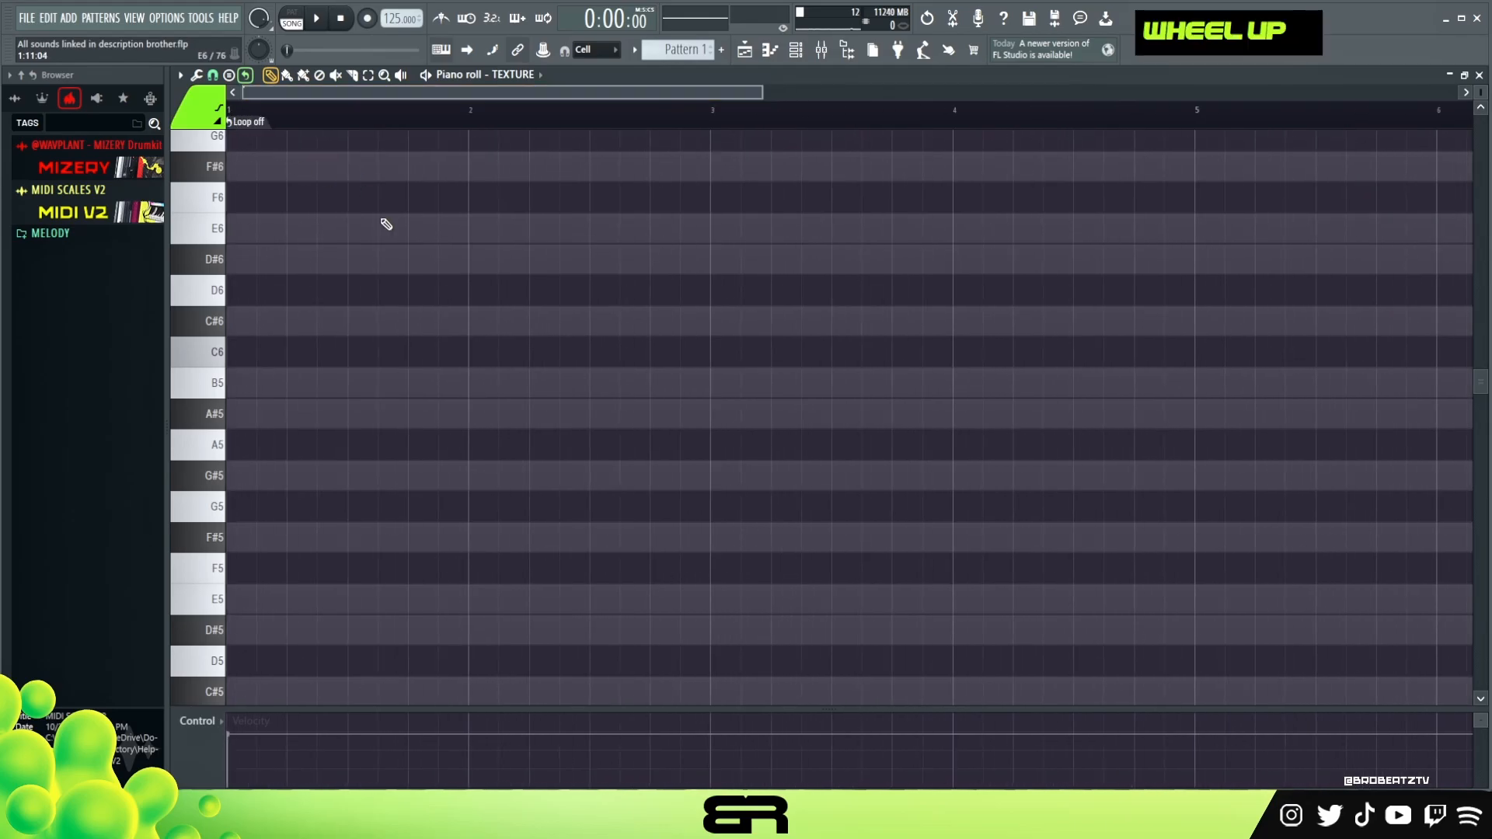
scroll(359, 445, down, 2)
scroll(358, 445, up, 2)
click(244, 478)
mouse_move(258, 441)
mouse_down()
mouse_move(246, 493)
mouse_move(247, 258)
mouse_up()
right_click(333, 377)
drag(329, 215, 198, 518)
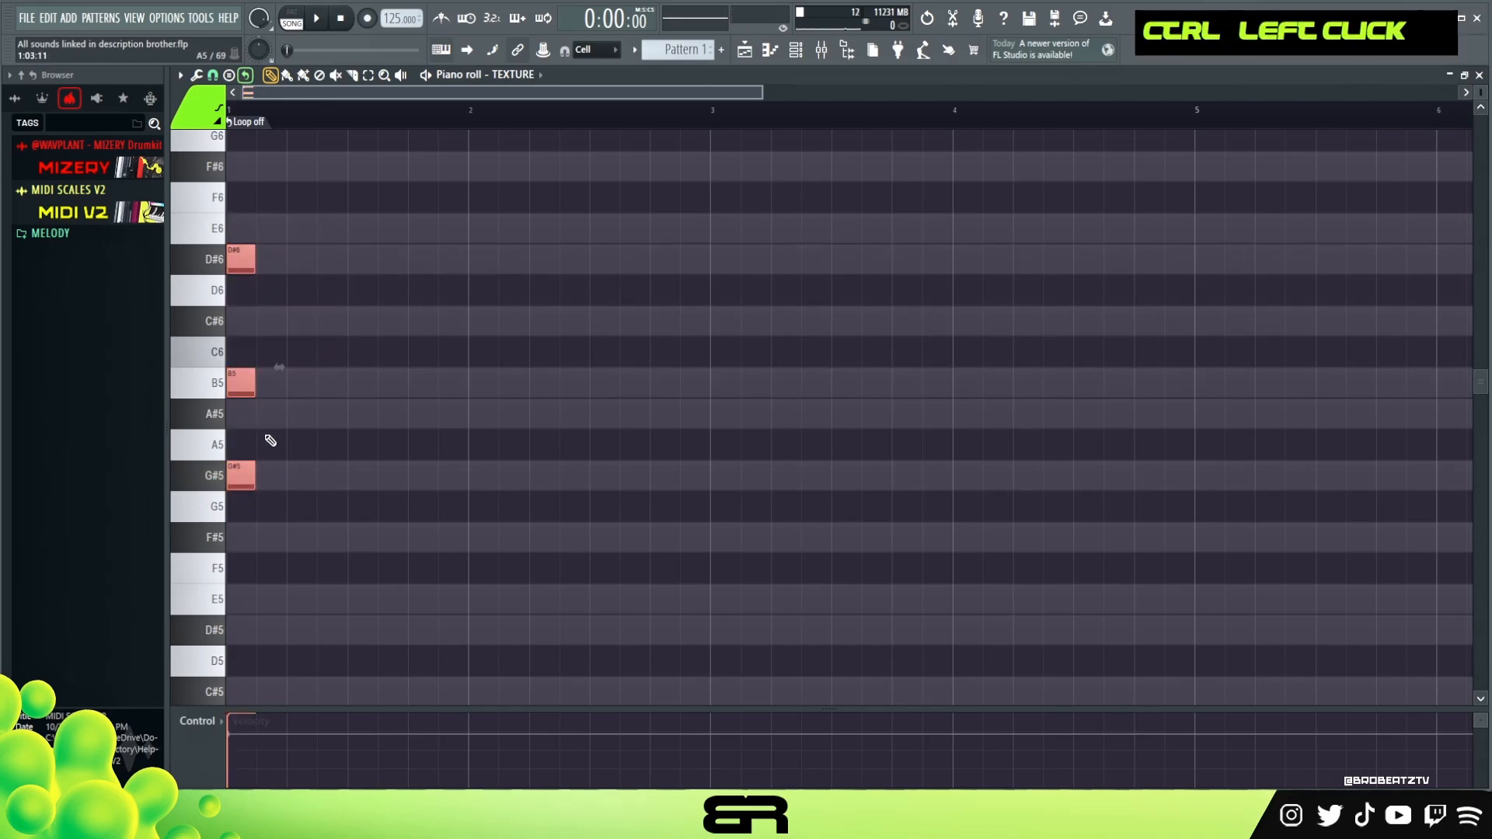
- Duplicate the chord so four evenly spaced G#5–B5–D#6 chords fill the first bar
key(space)
key(space)
drag(242, 388, 297, 394)
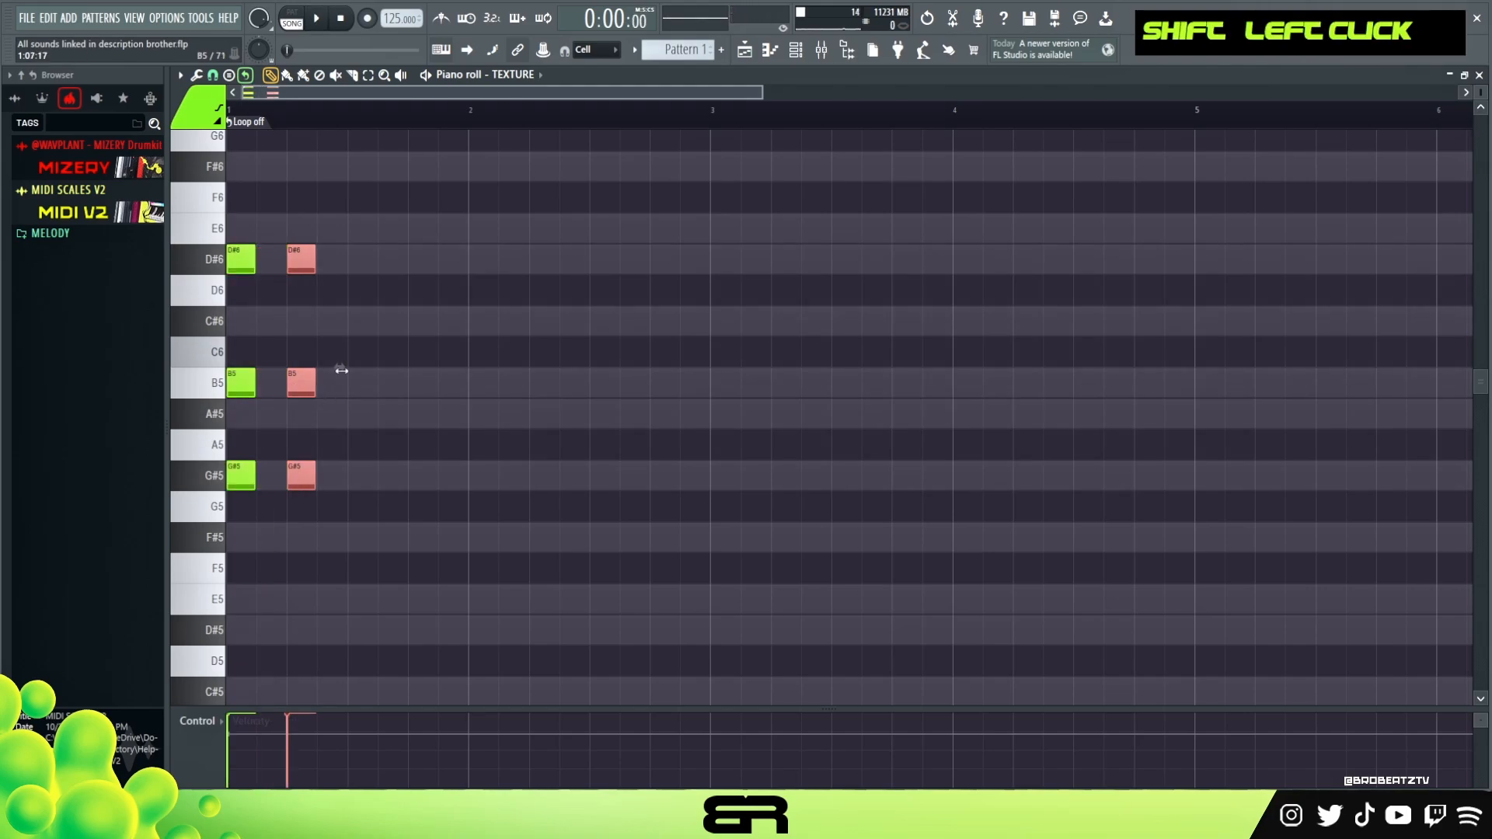
drag(380, 520, 237, 277)
drag(360, 214, 225, 521)
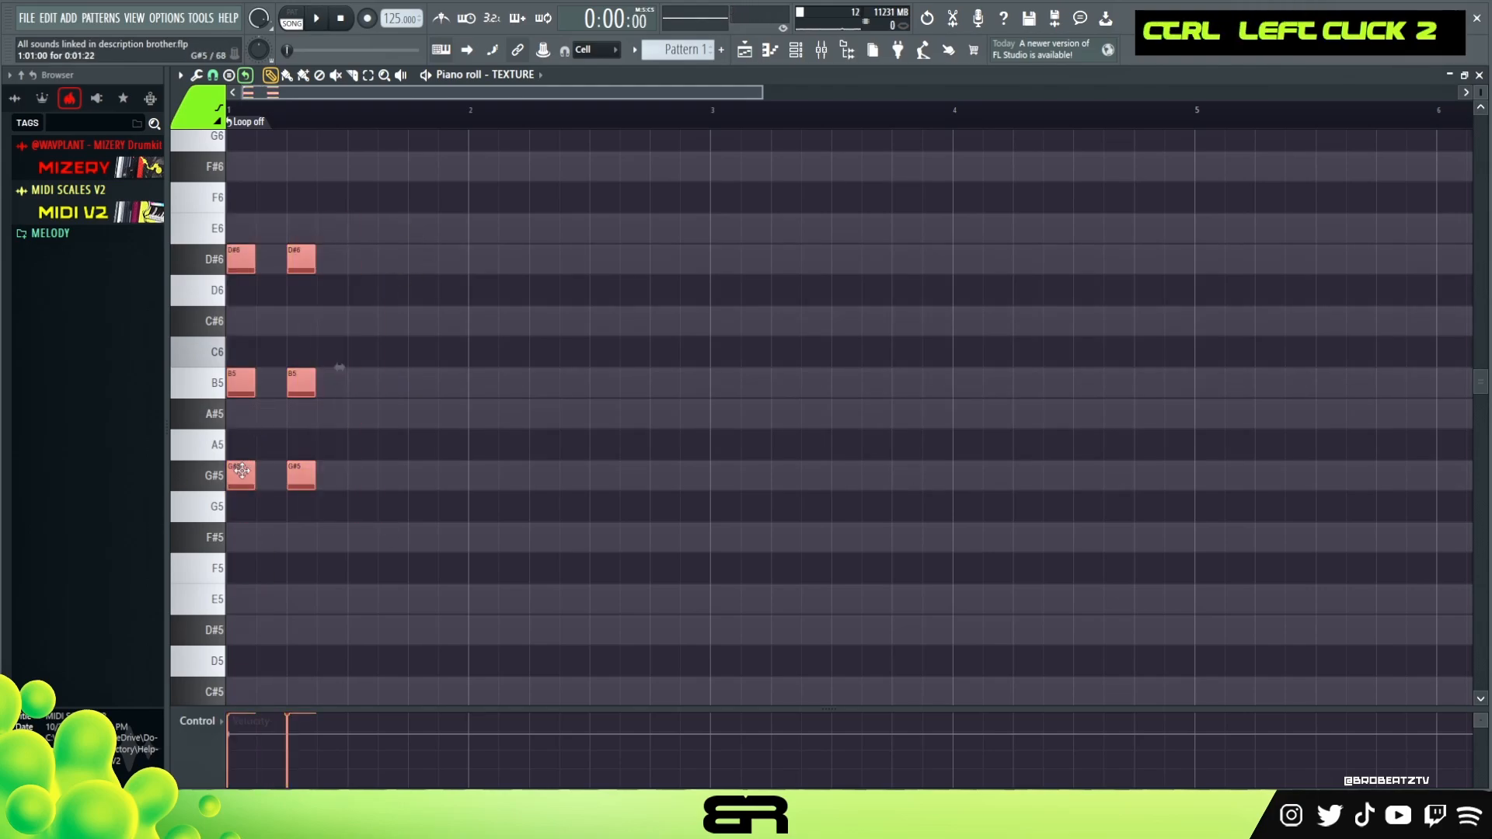
drag(242, 470, 352, 474)
right_click(609, 447)
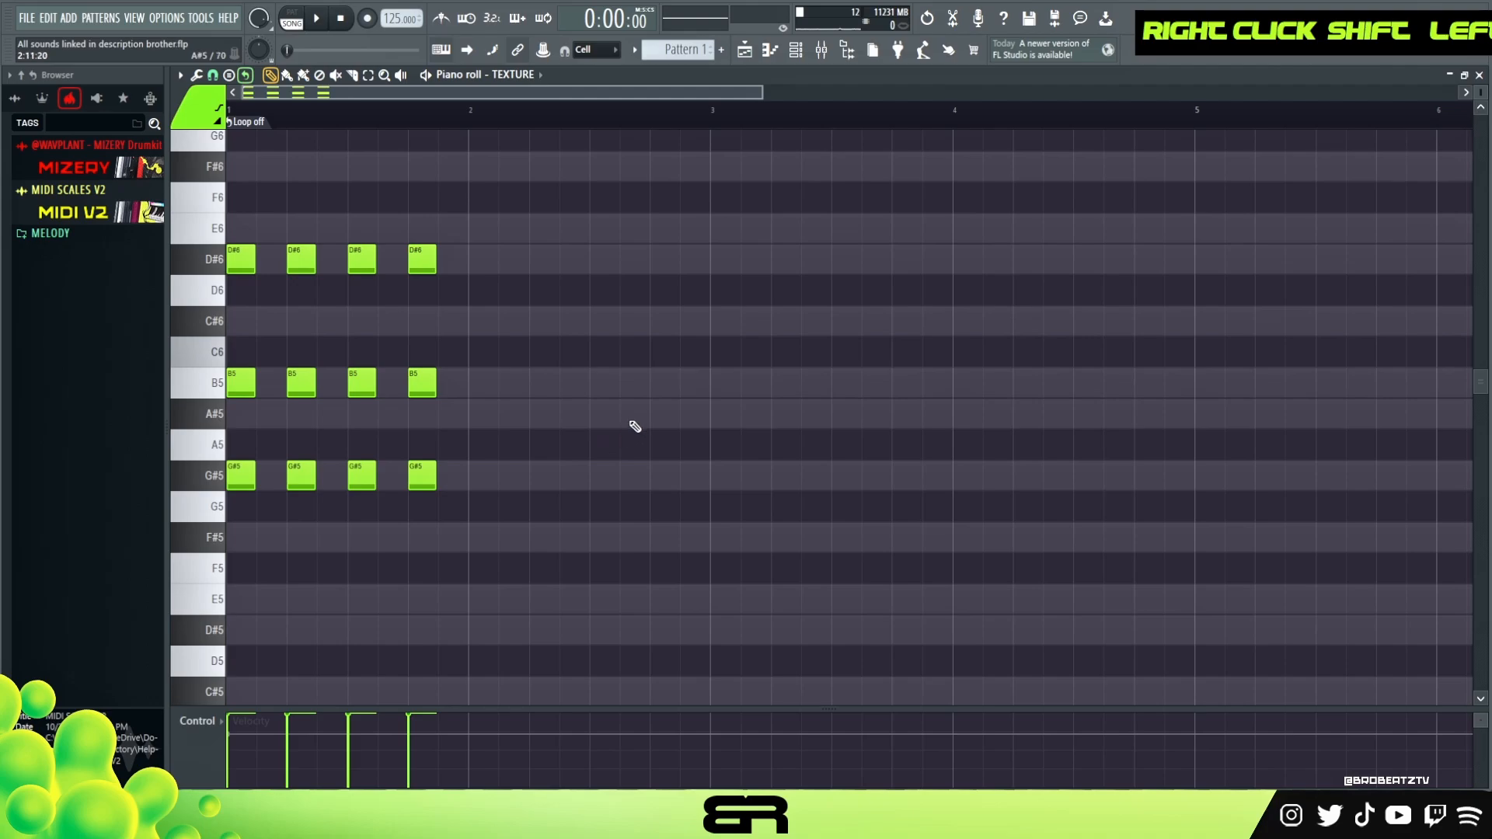
- Lower the middle note of the fourth chord to A#5
drag(503, 244, 481, 481)
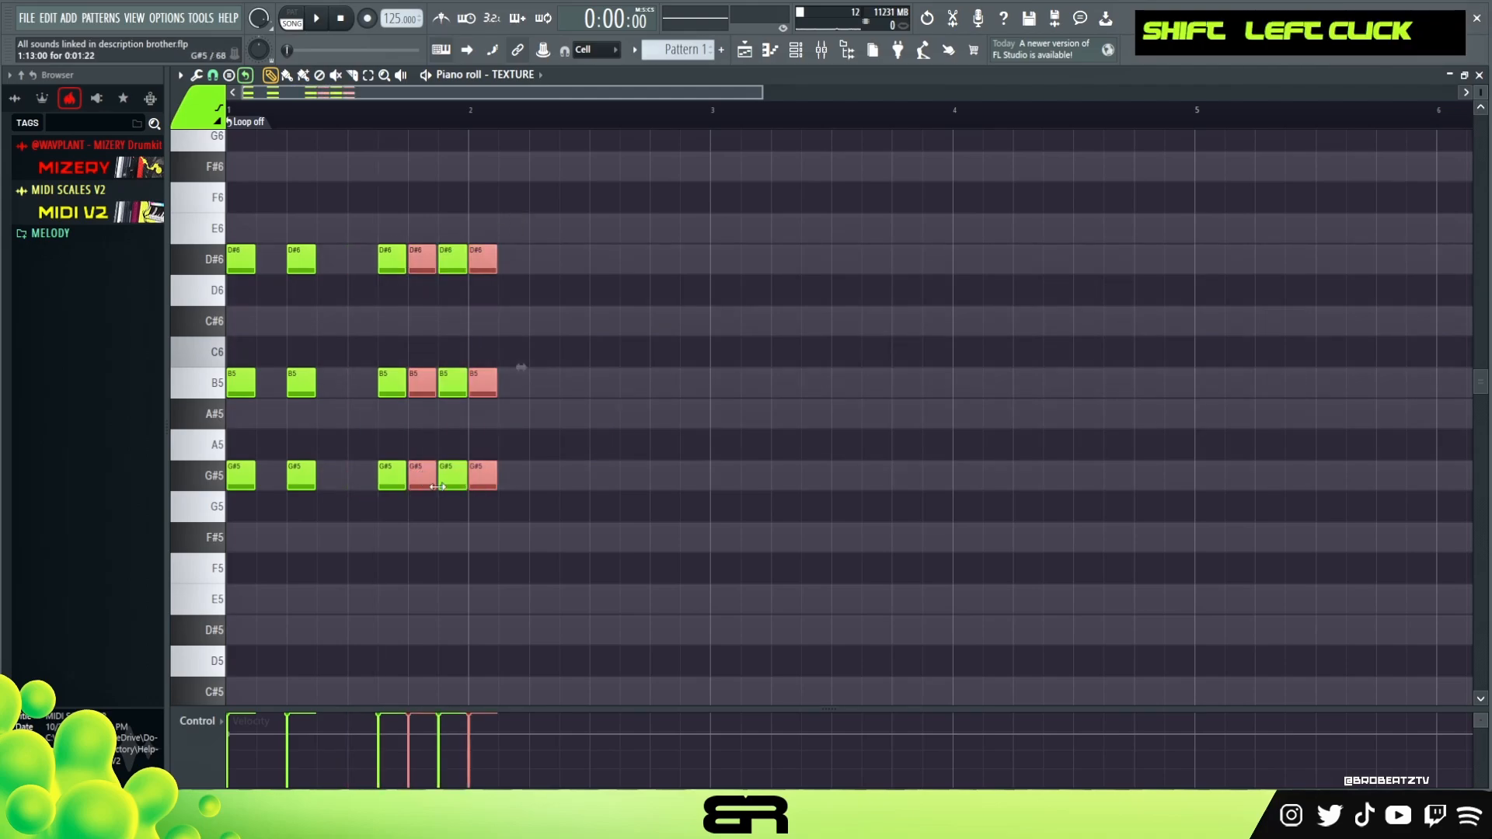
right_click(452, 476)
right_click(408, 259)
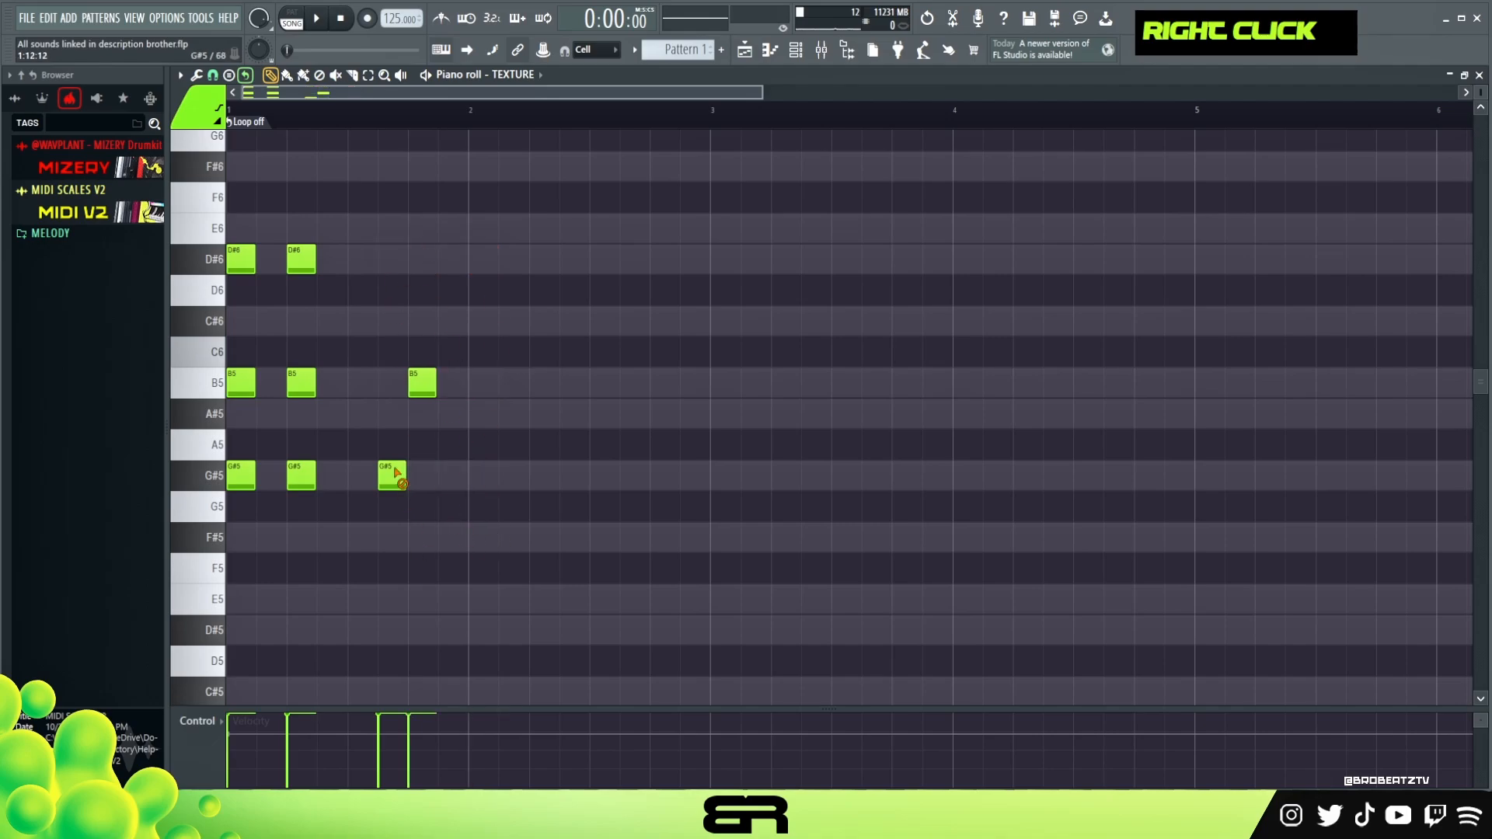
right_click(392, 475)
drag(362, 519, 424, 259)
drag(439, 338, 404, 410)
key(shift+Down)
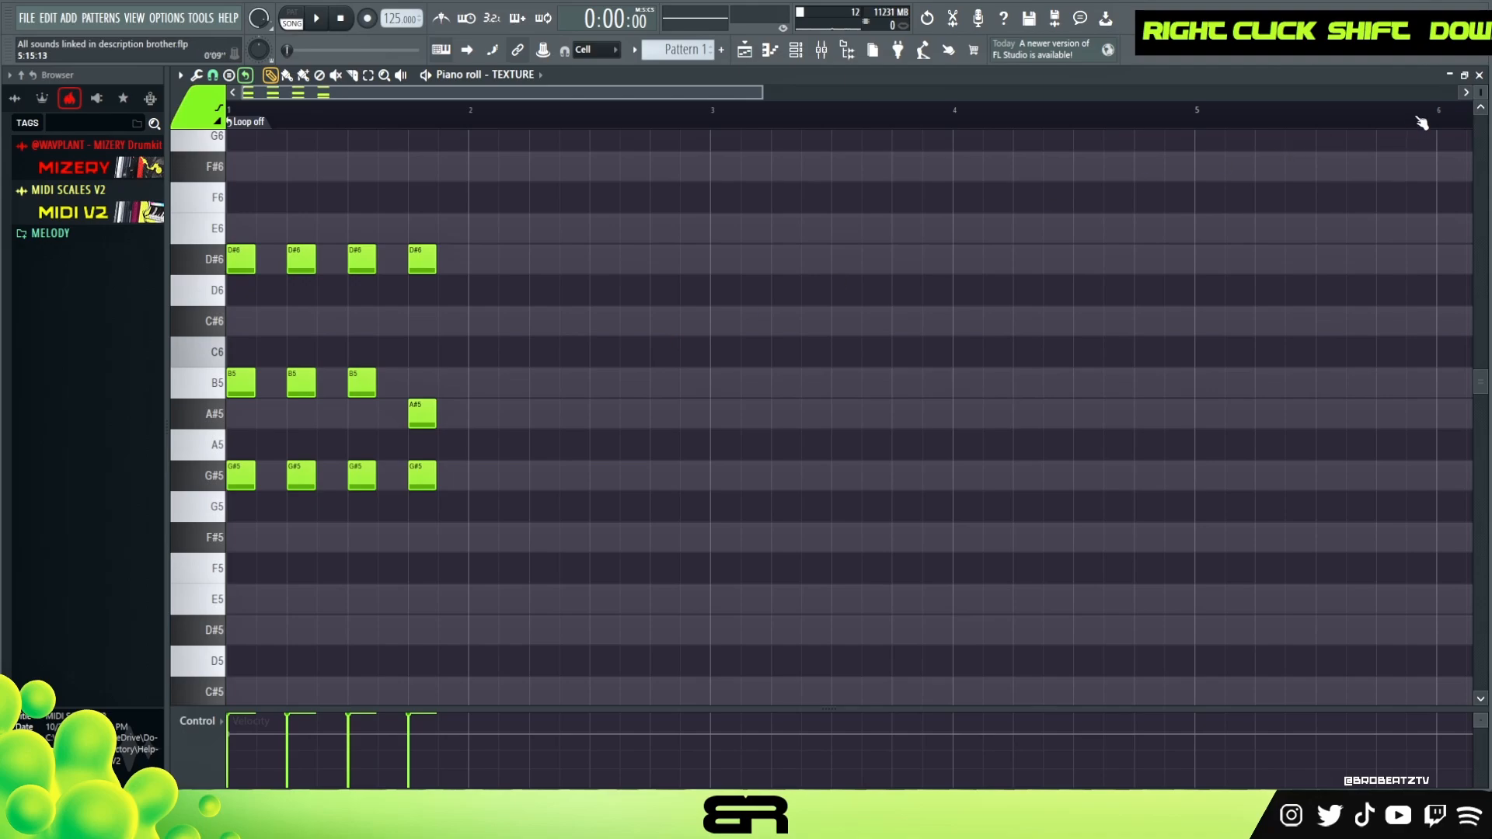
- Copy the first bar's four chords into the second bar
scroll(697, 117, up, 2)
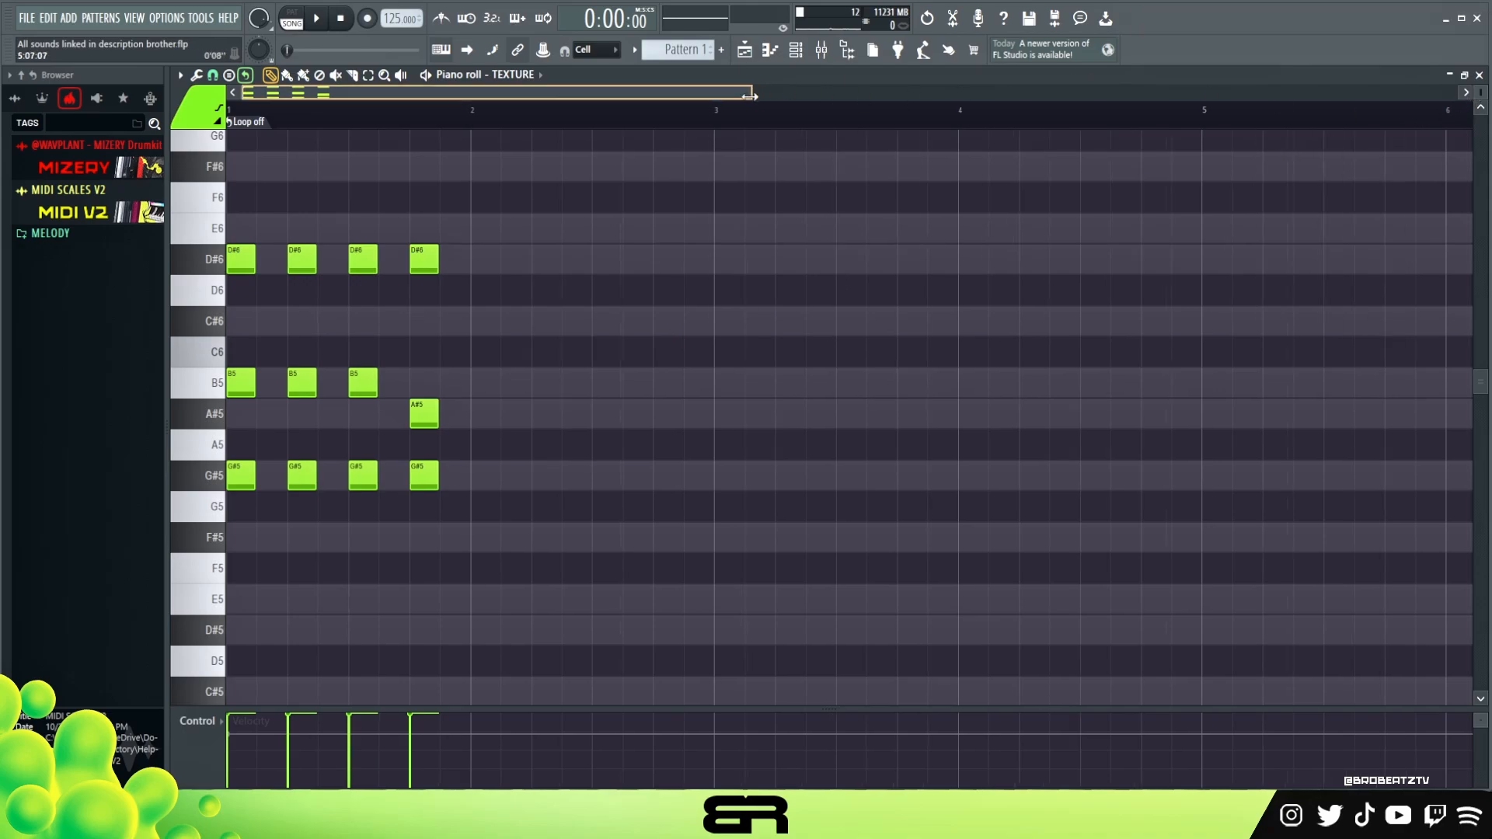
scroll(1475, 132, up, 3)
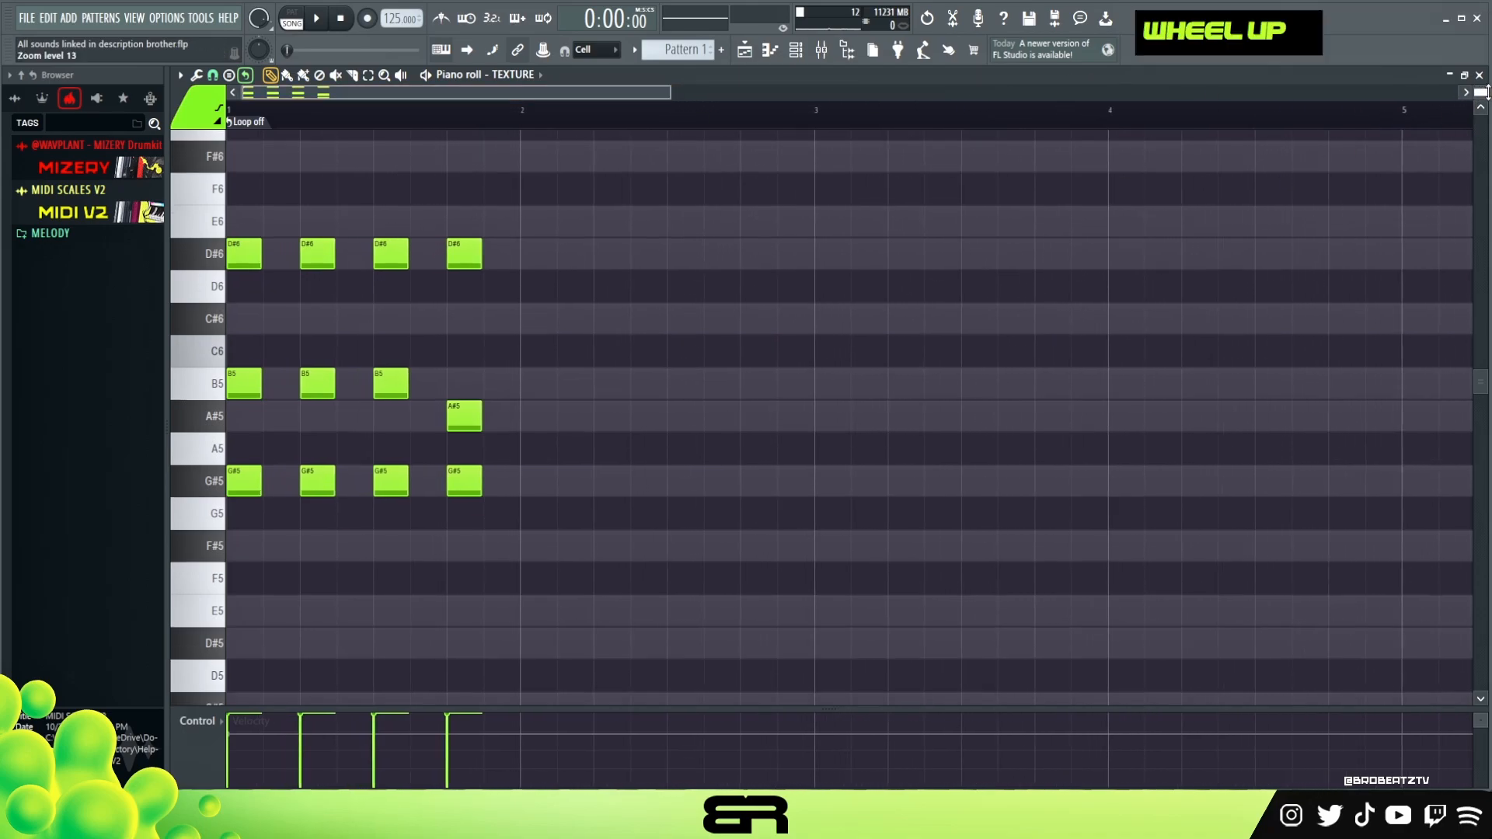
key(space)
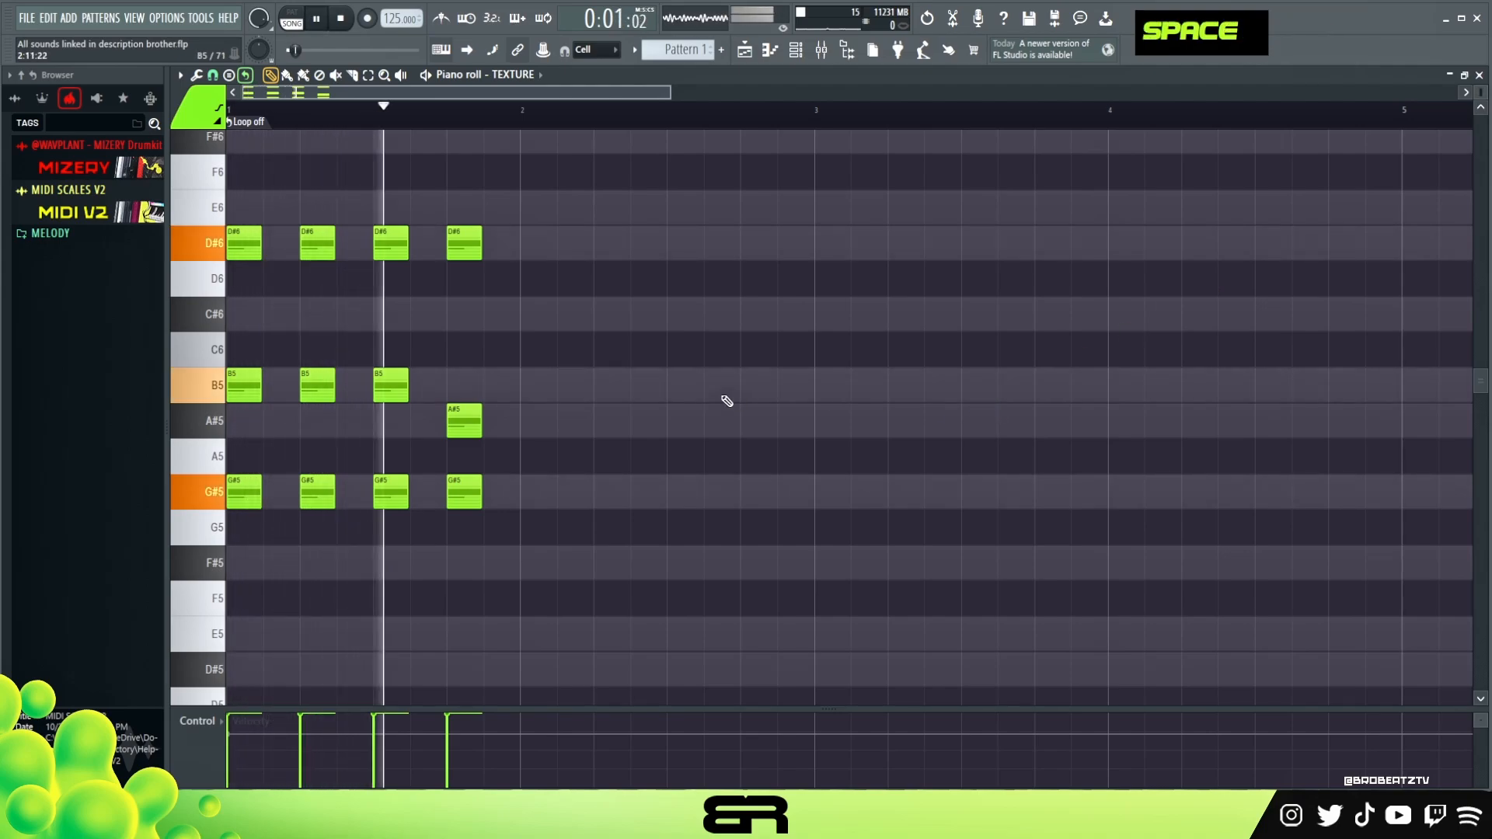
key(space)
ctrl+drag(583, 538, 109, 155)
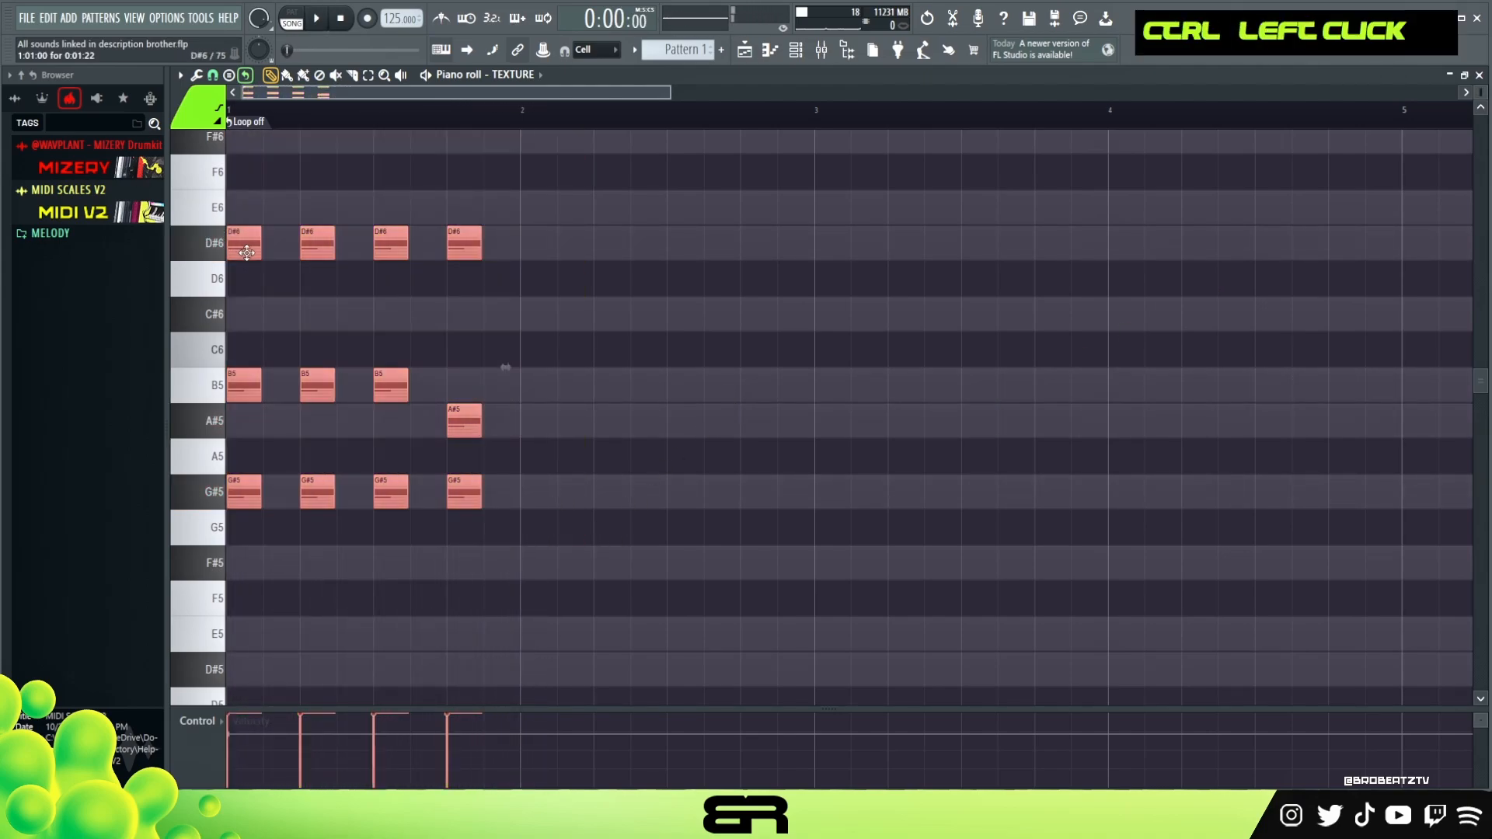
shift+drag(260, 257, 553, 262)
right_click(899, 333)
- Delete the first chord of the second bar and play back the pattern
key(space)
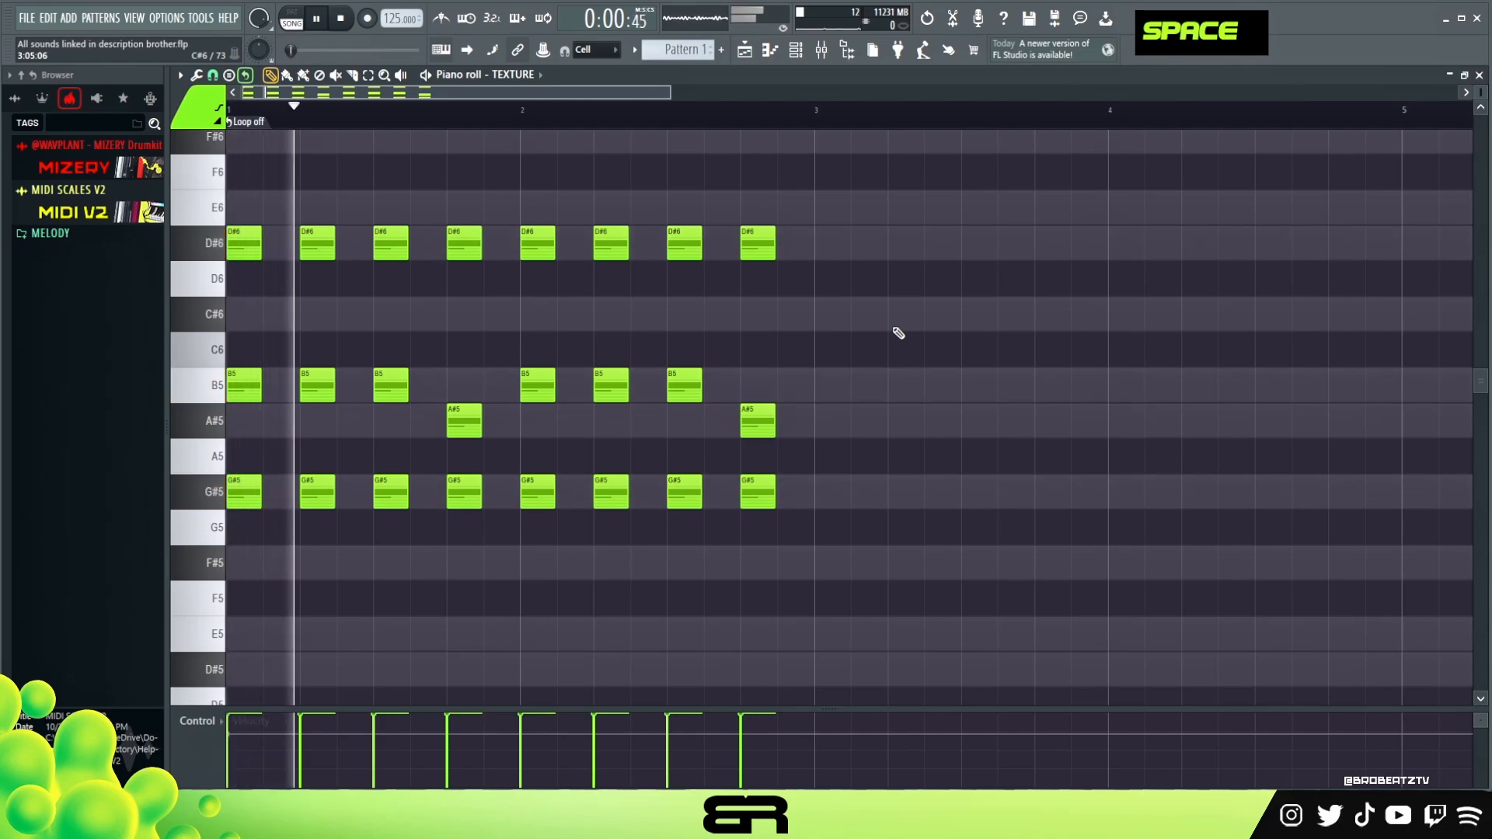
key(space)
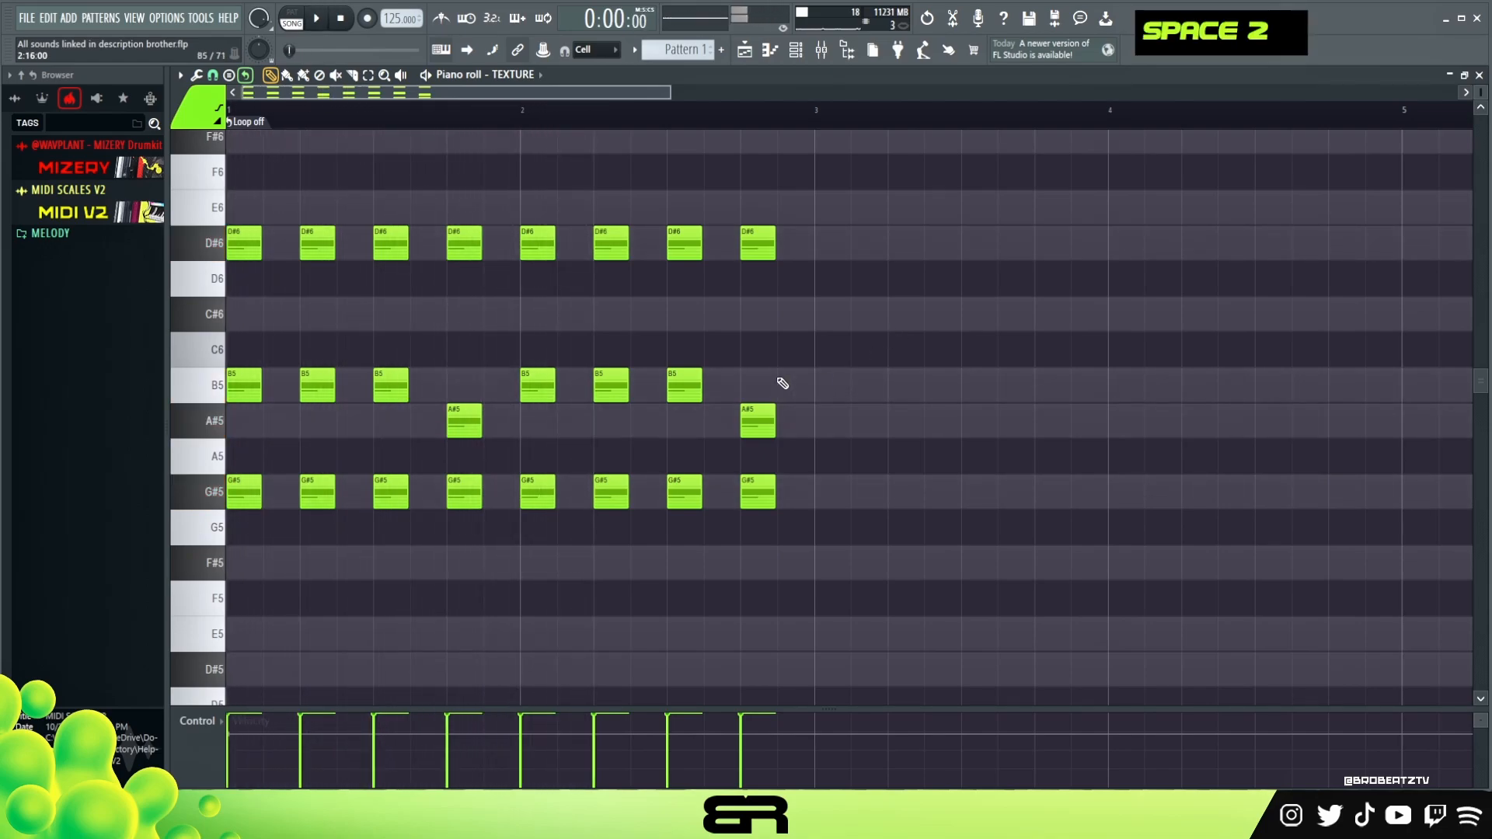
right_click(537, 237)
right_click(538, 385)
right_click(537, 492)
key(space)
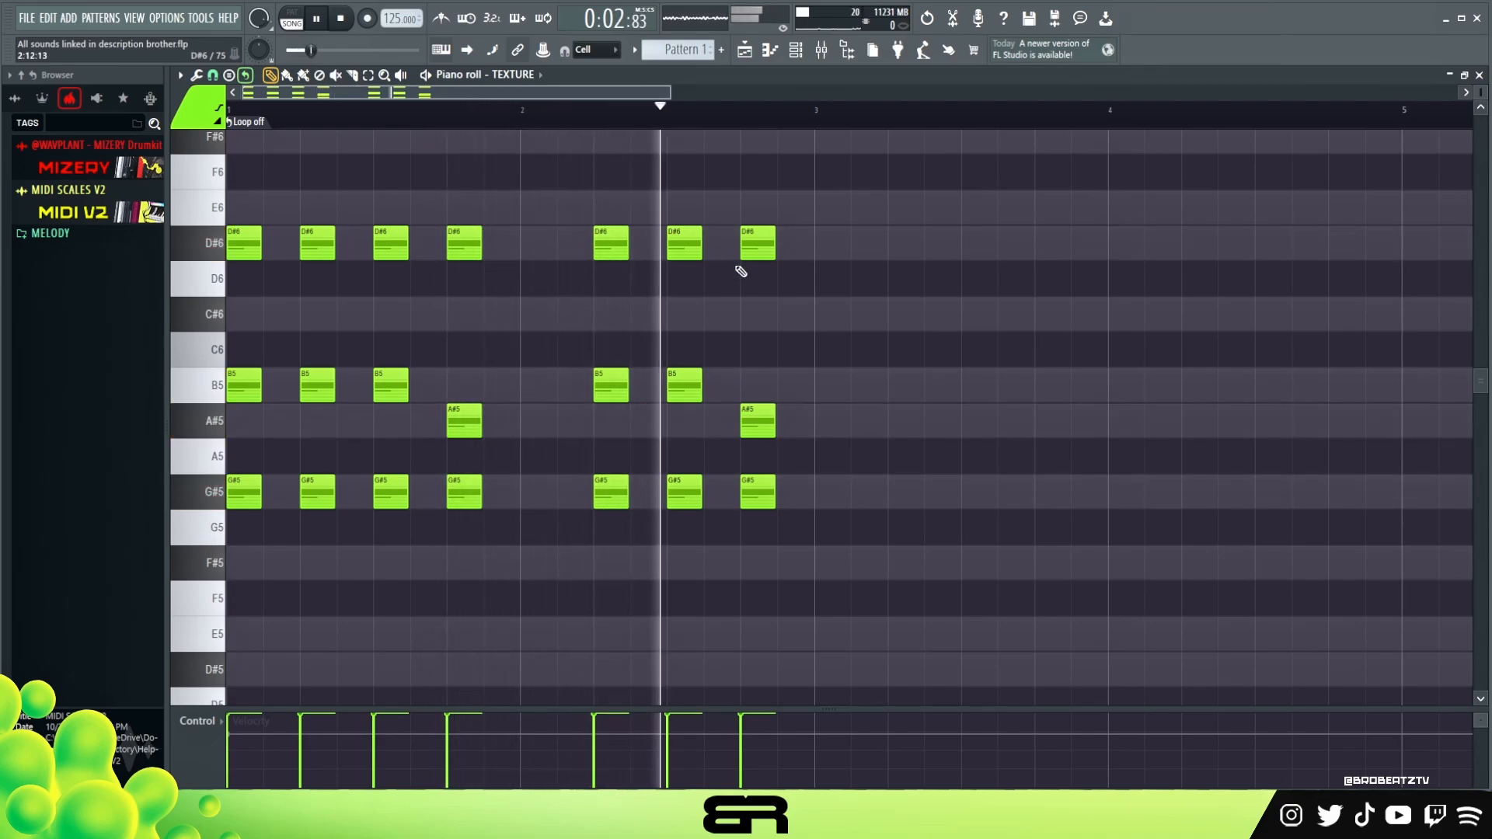
key(space)
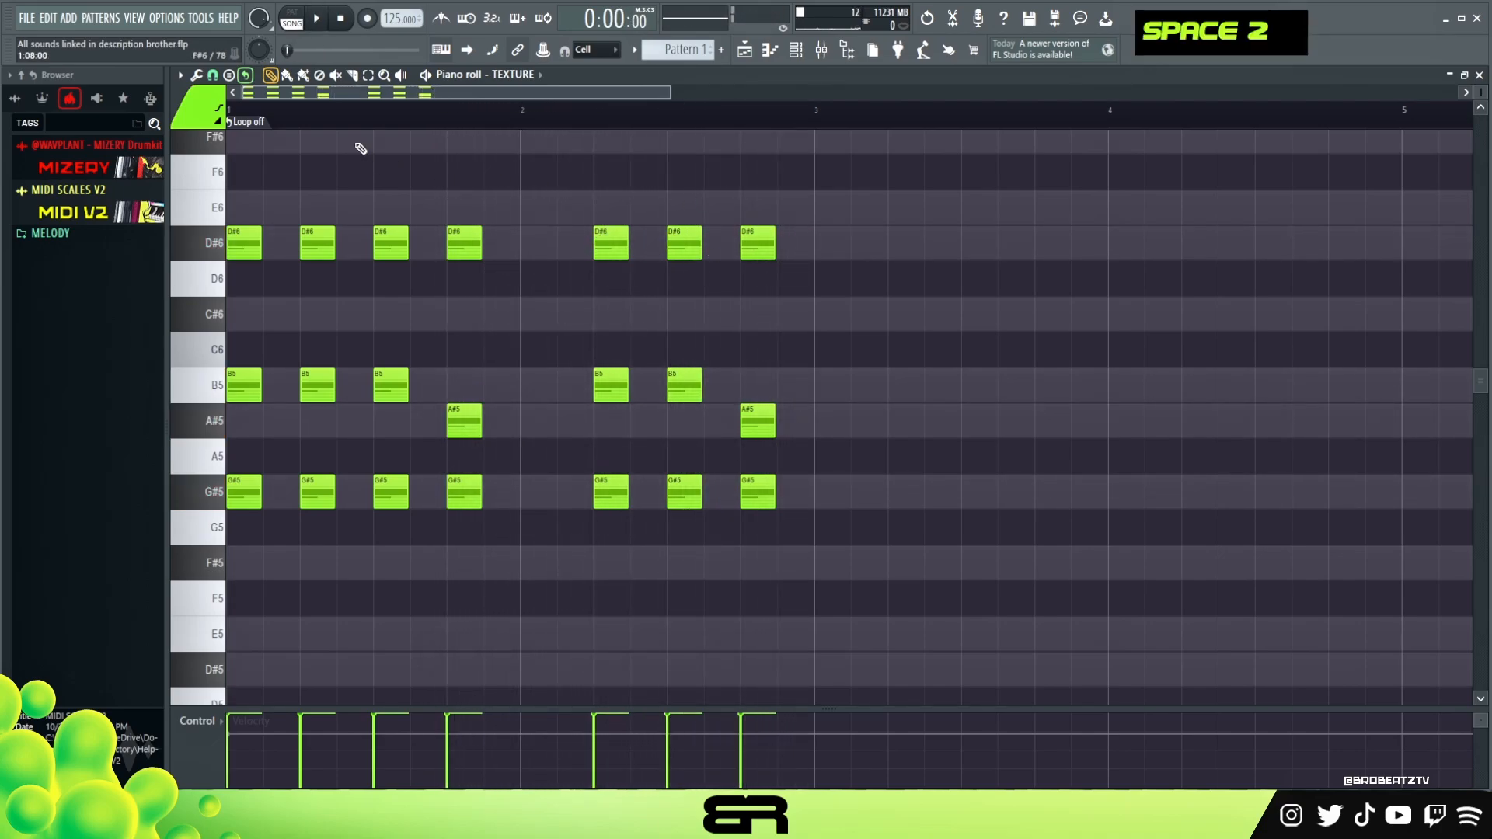
- Duplicate the first two bars of chords into bars 3 and 4
drag(818, 113, 190, 145)
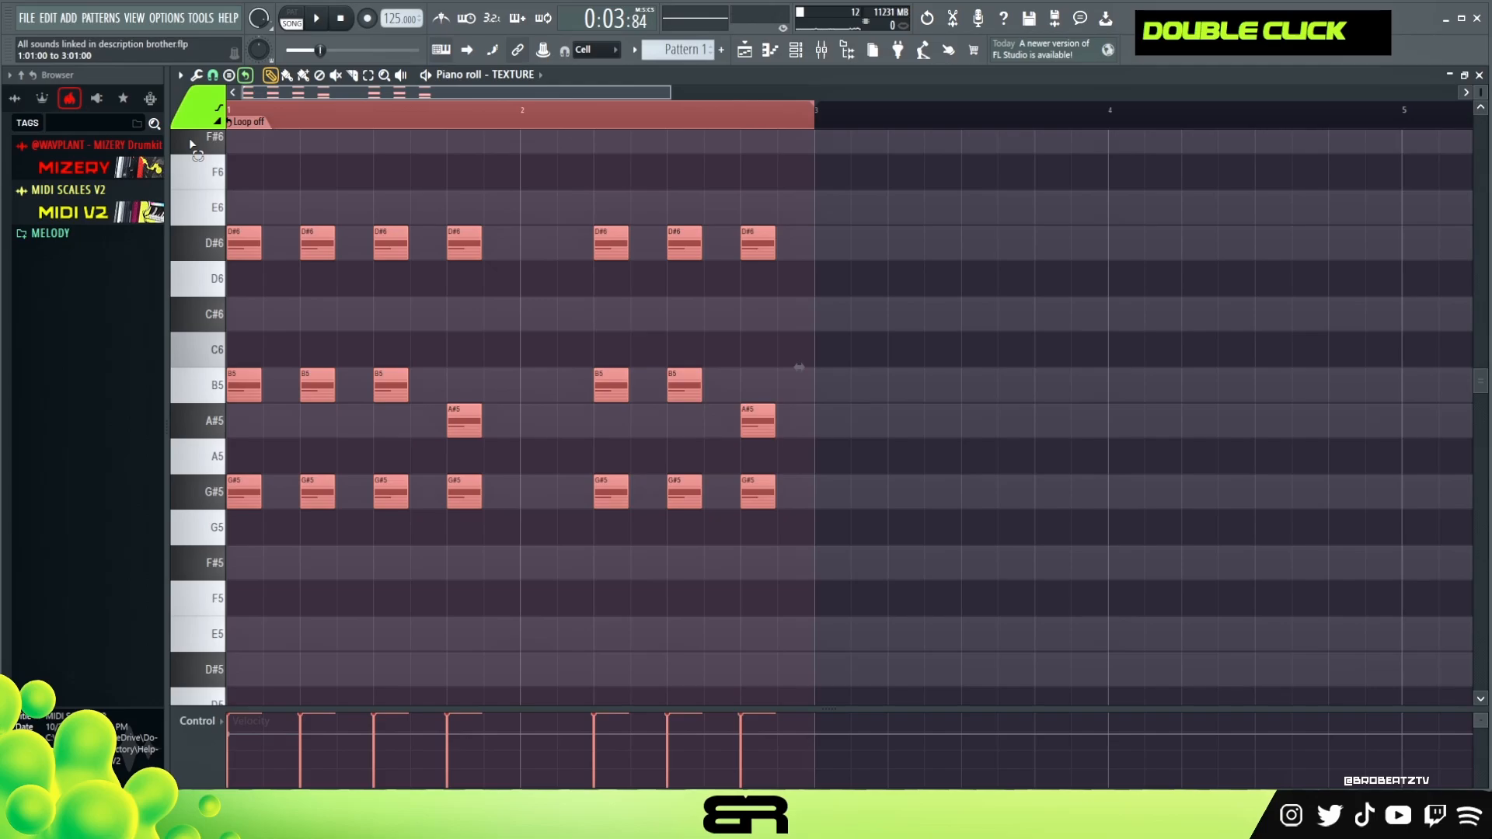
double_click(527, 117)
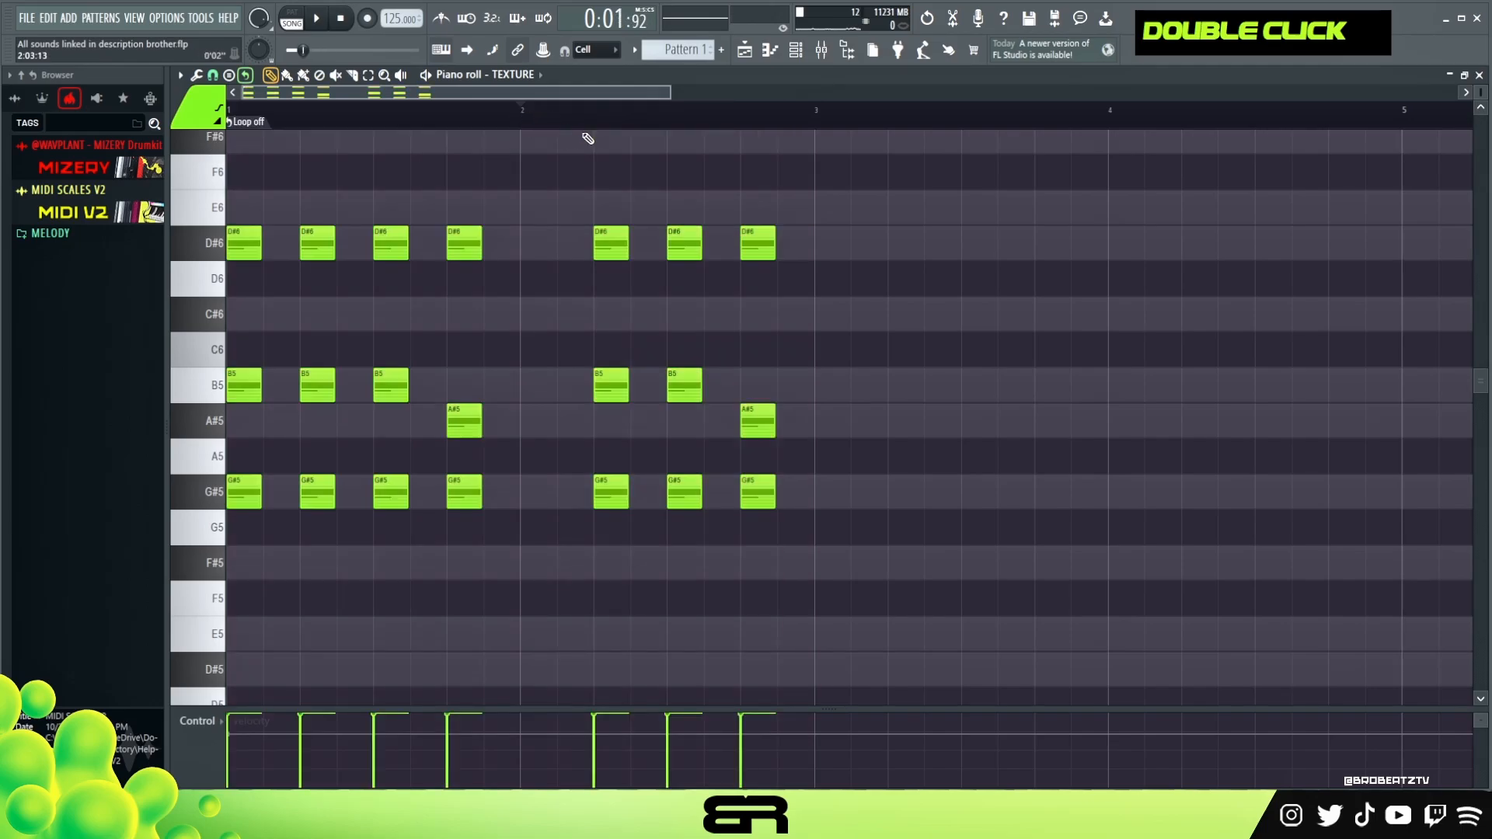
drag(876, 194, 241, 553)
- Select the G#5 notes in bars 3 and 4 and lower them to D#5
mouse_move(255, 497)
mouse_down()
mouse_move(844, 501)
mouse_move(1410, 537)
mouse_move(1372, 534)
mouse_up()
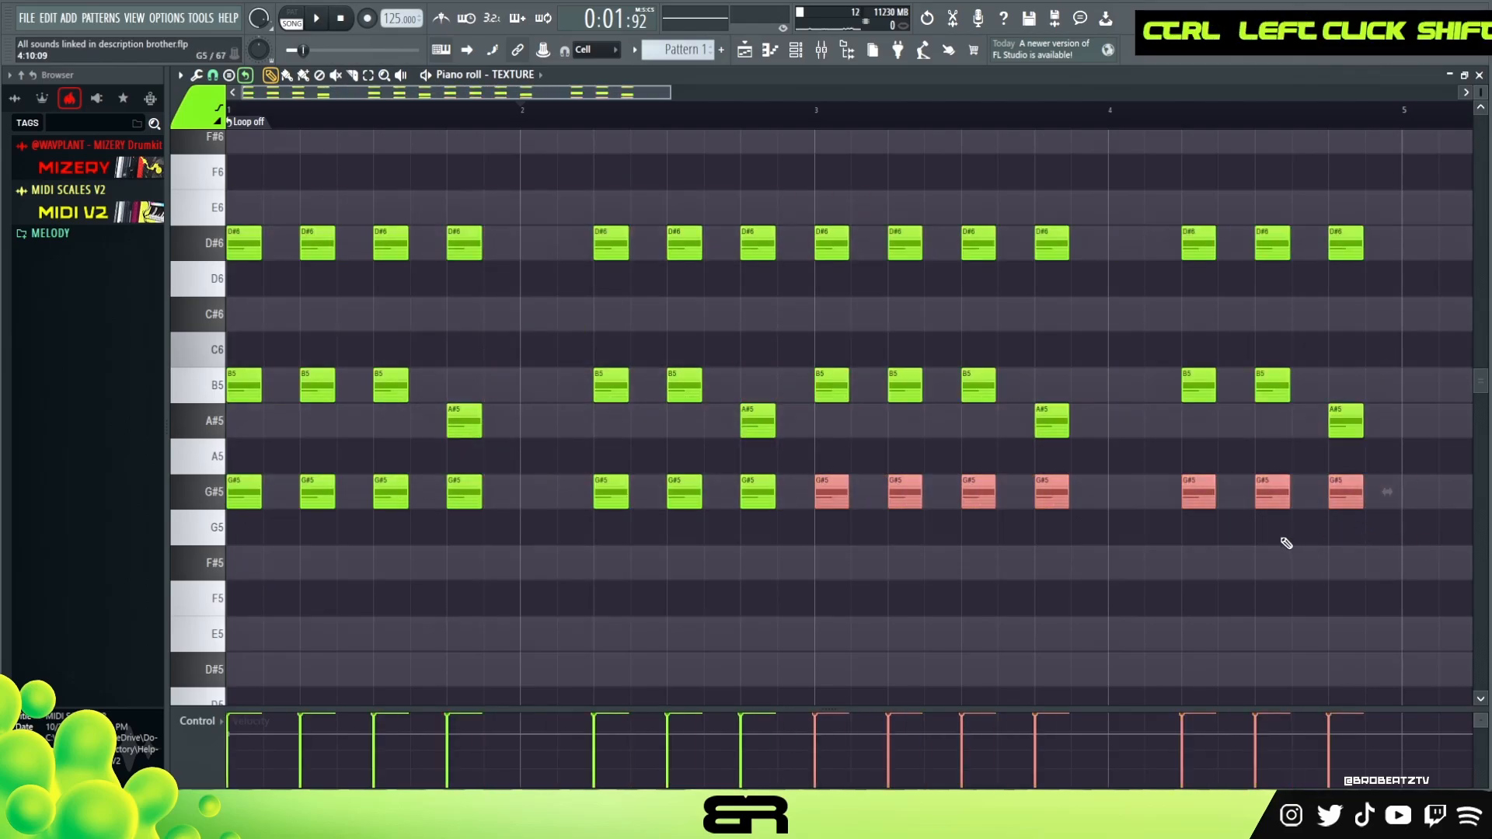
key(shift+Down)
key(shift+Down)
key(shift+Down)
key(shift+Down)
key(shift+Down)
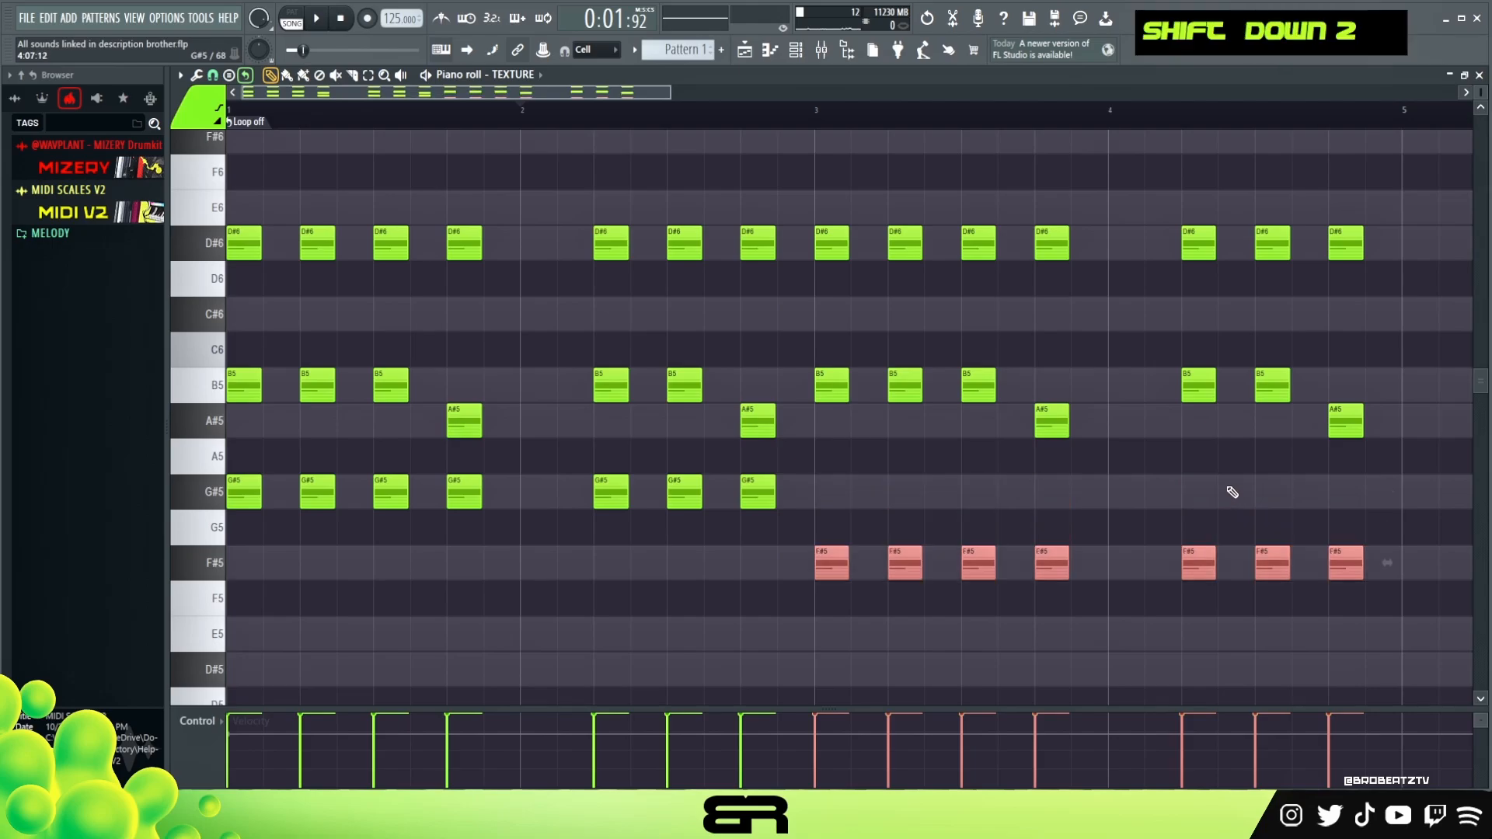
ctrl+right_click(1143, 542)
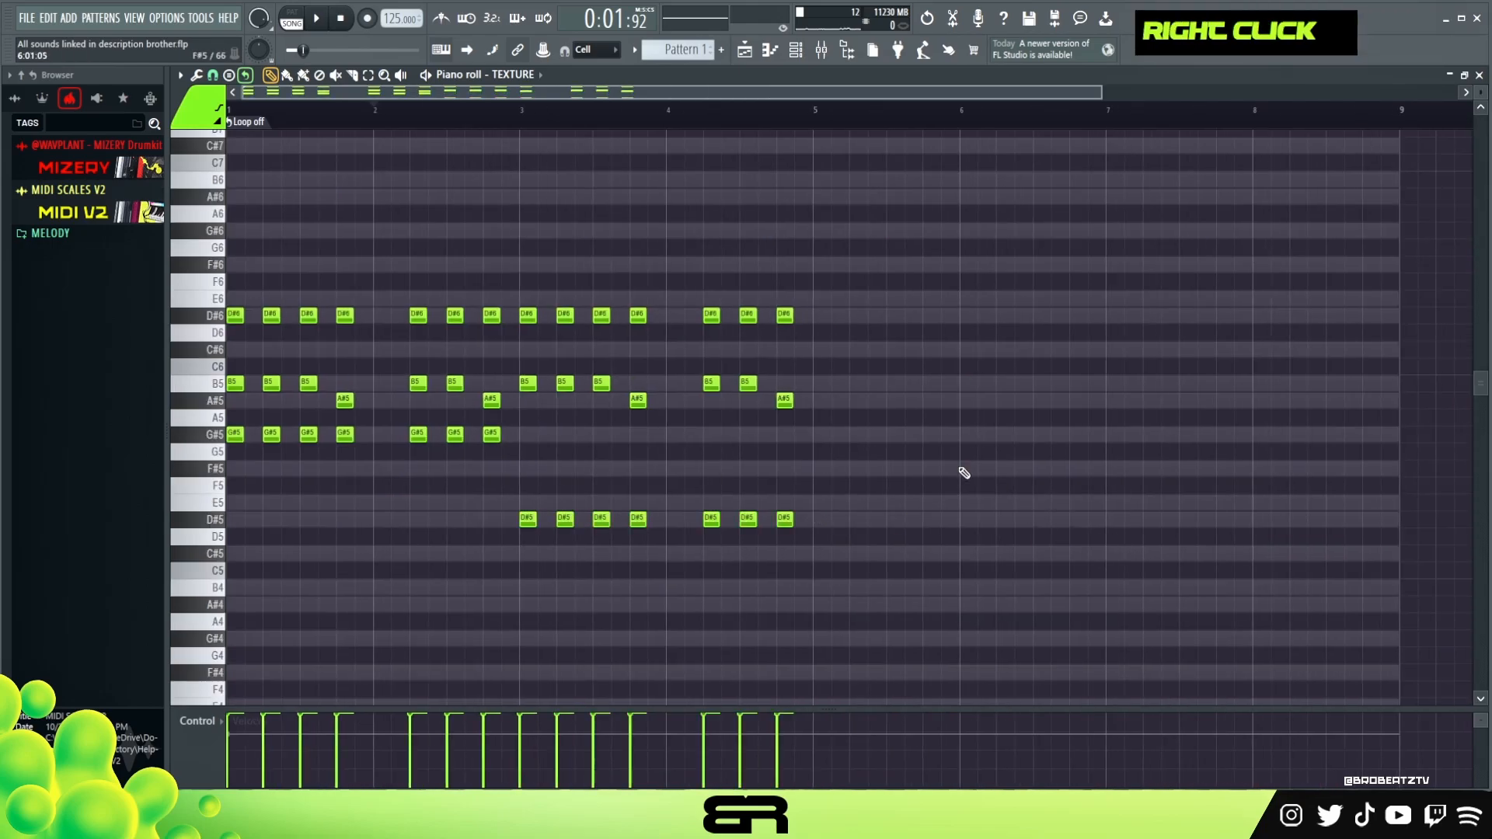
- Duplicate the whole four-bar chord progression into bars 5 to 8 and return to the channel rack
key(ctrl+a)
key(space)
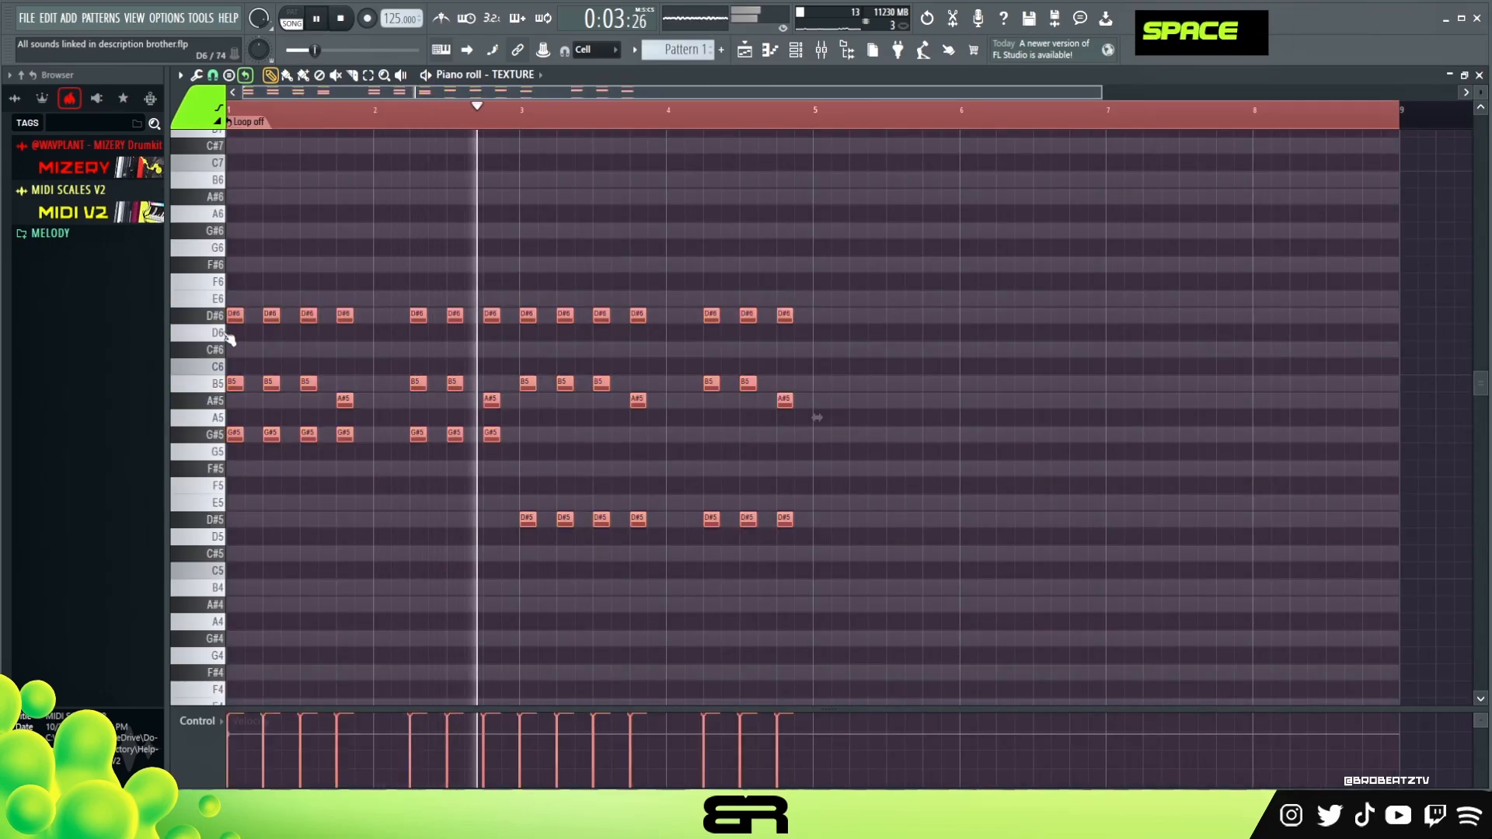
drag(237, 315, 824, 317)
right_click(833, 276)
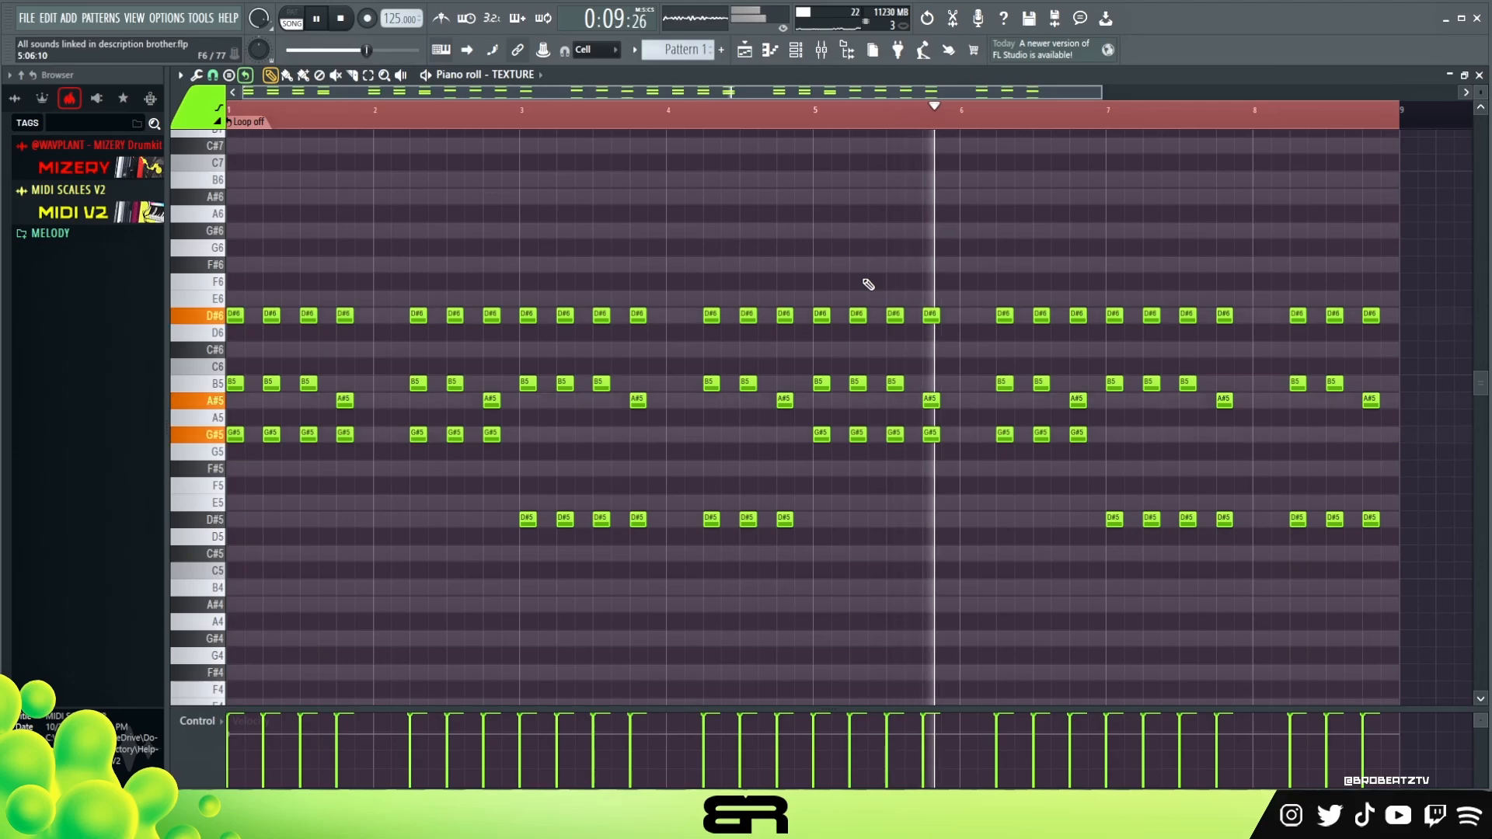
key(space)
click(795, 49)
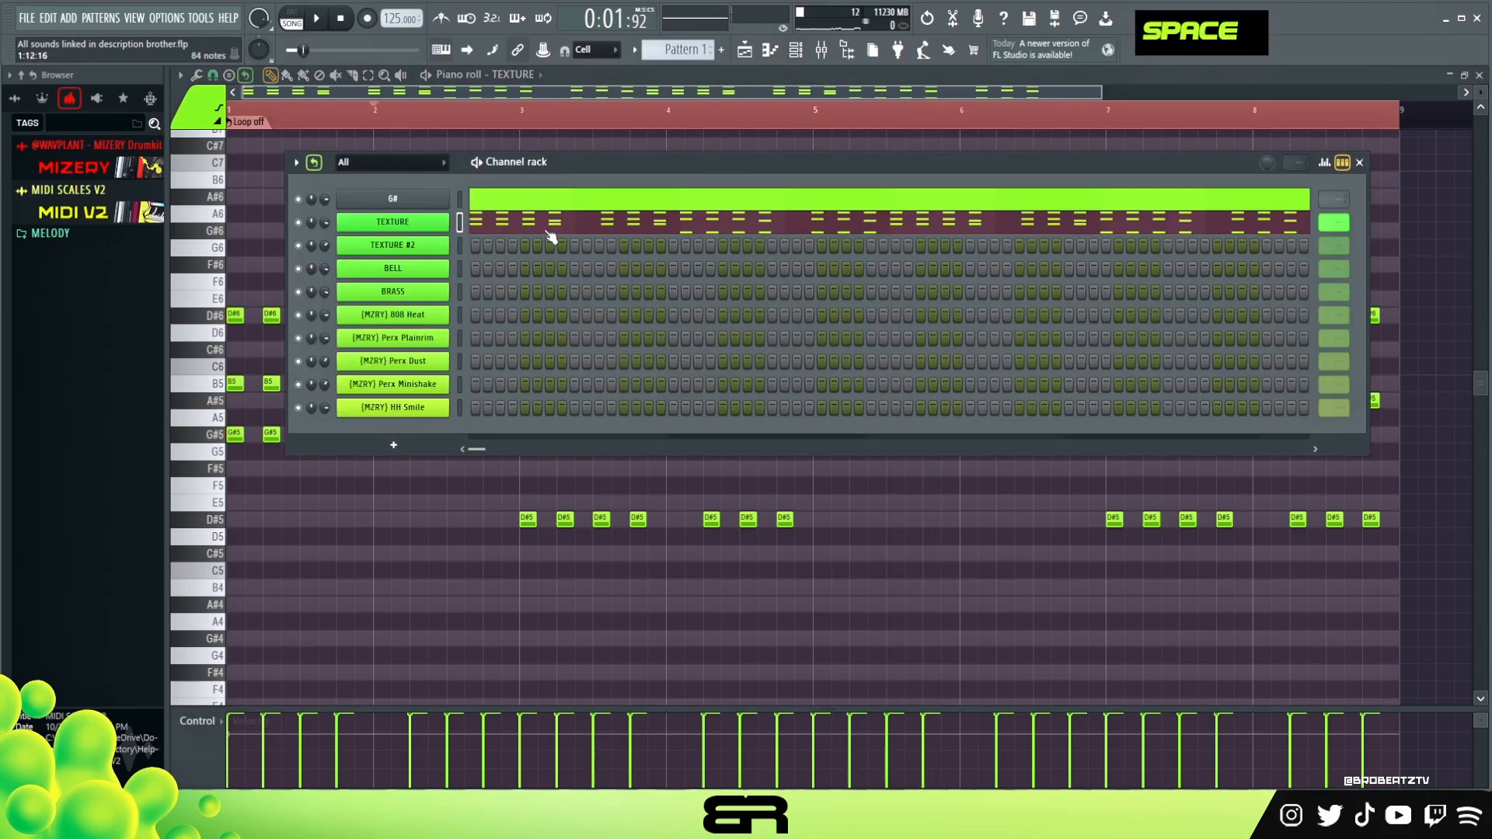
- Copy the TEXTURE channel's chord pattern onto the TEXTURE #2 channel
right_click(410, 226)
click(612, 235)
right_click(404, 245)
click(645, 276)
- Play back the pattern to hear both texture channels together
mouse_move(563, 167)
mouse_down()
mouse_move(596, 212)
mouse_move(576, 193)
mouse_up()
key(space)
key(space)
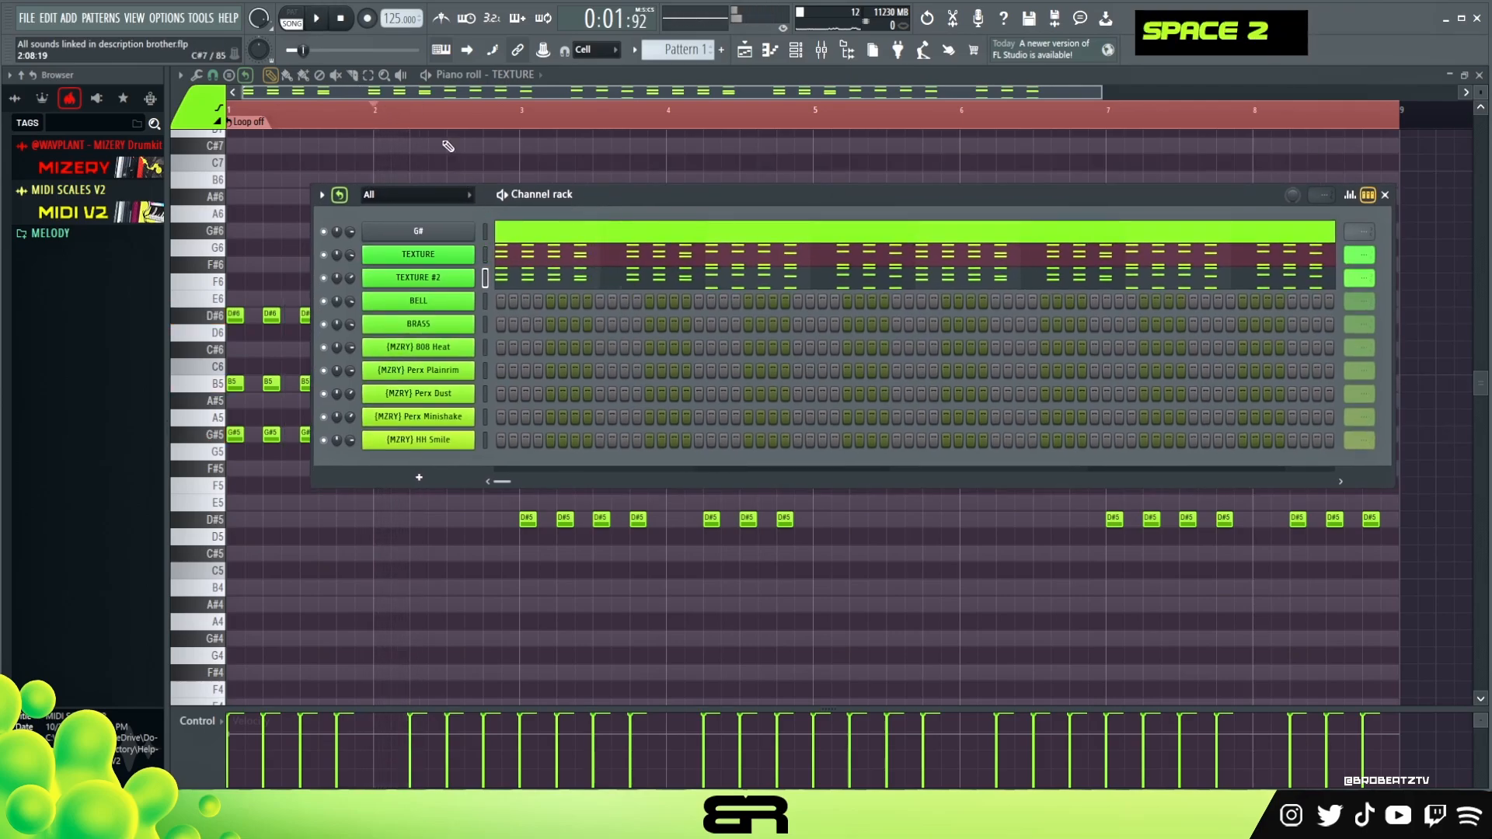
key(space)
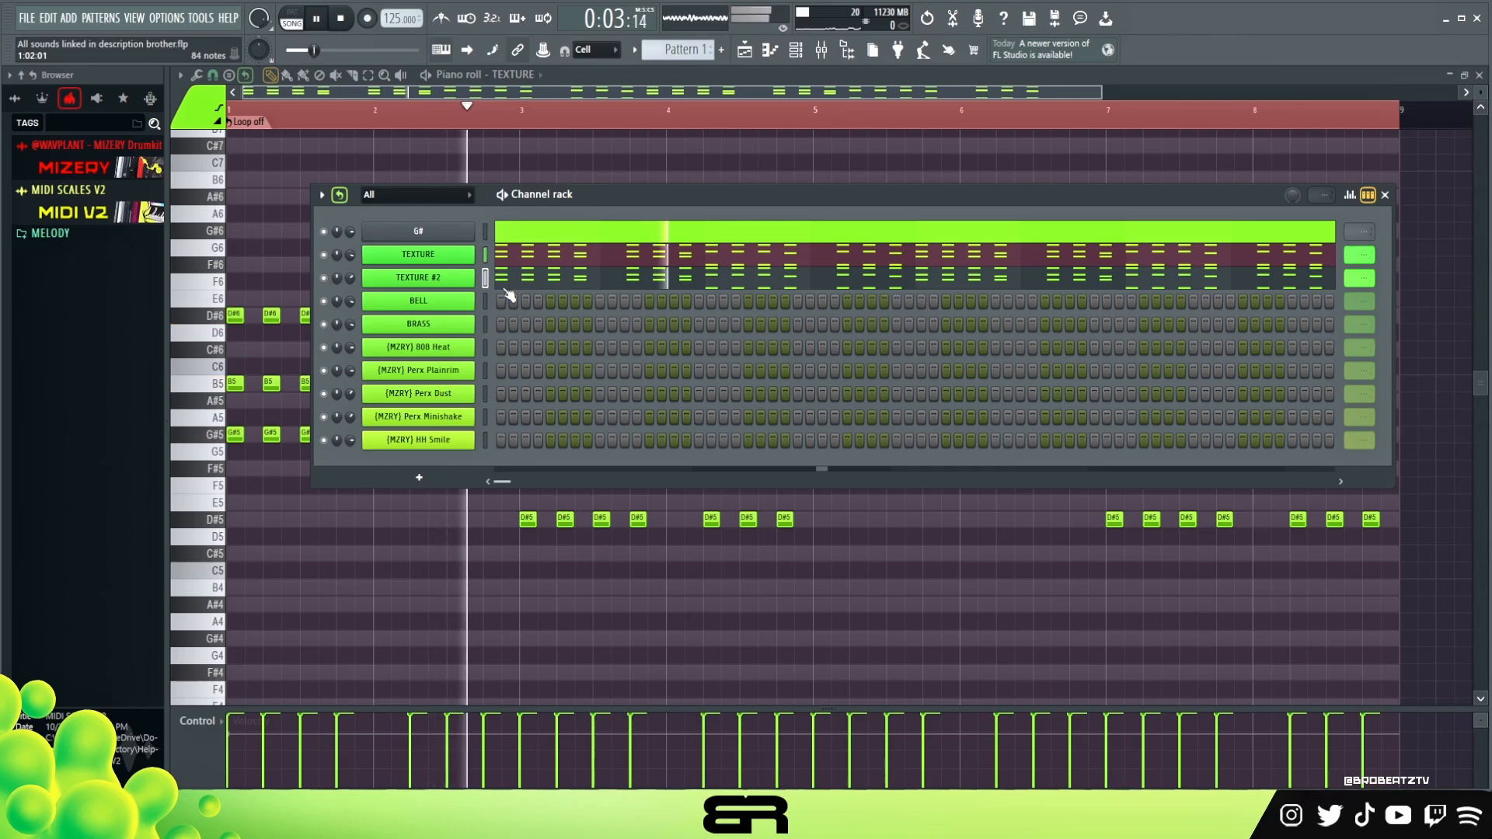
key(space)
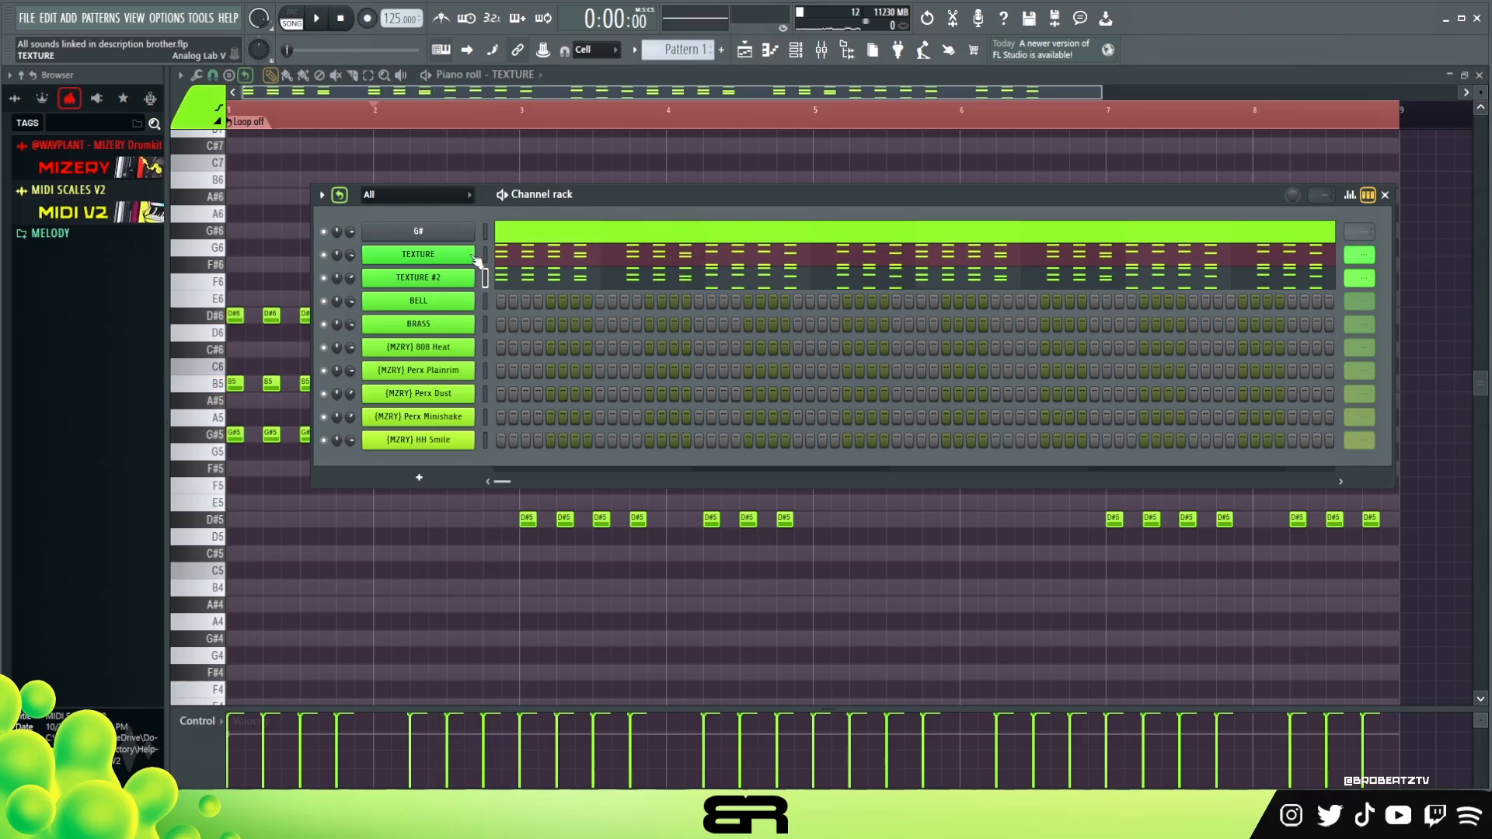
drag(581, 196, 544, 203)
key(space)
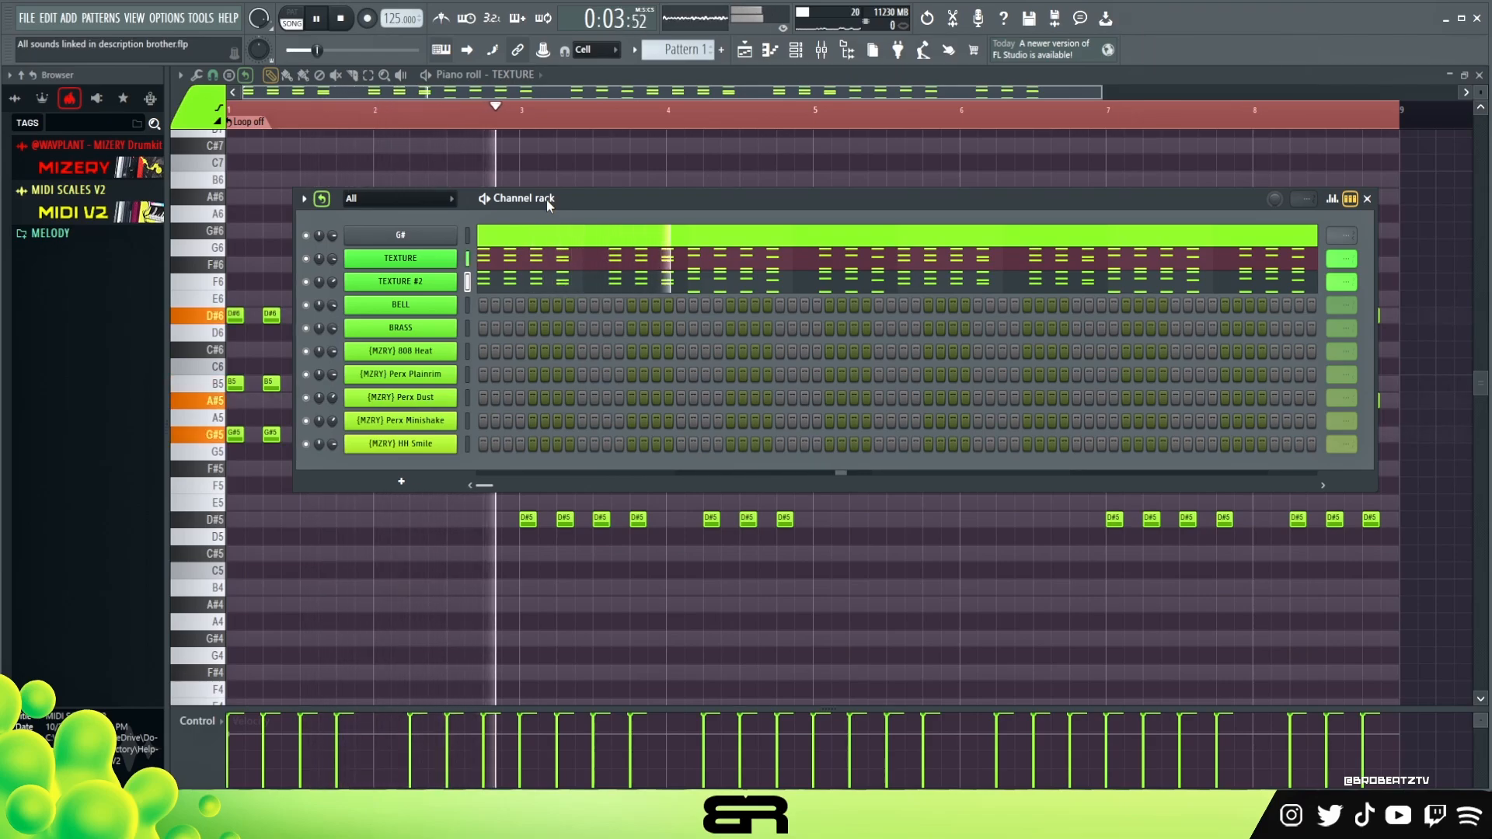
key(space)
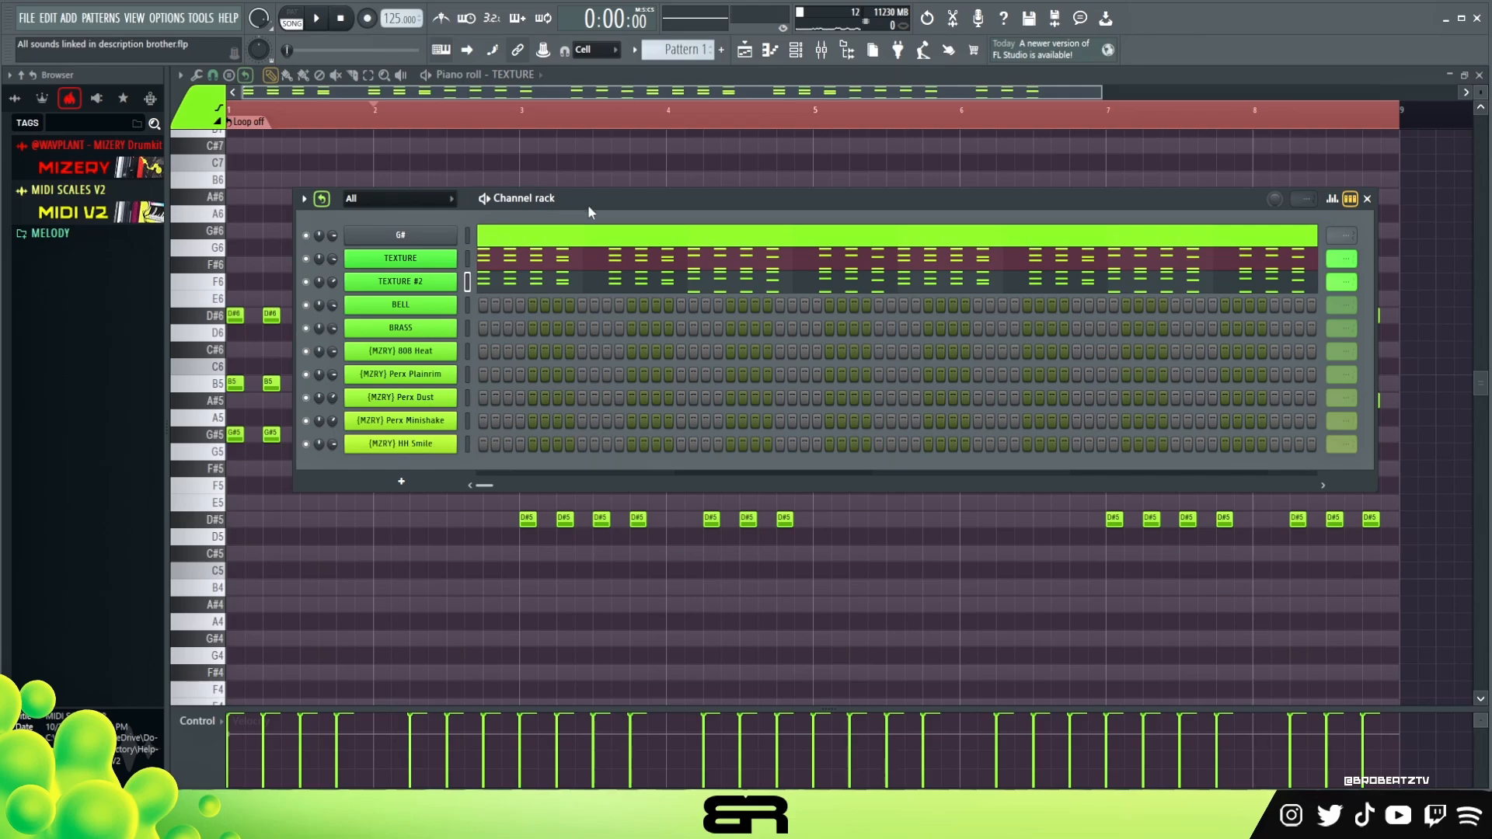
drag(605, 201, 600, 193)
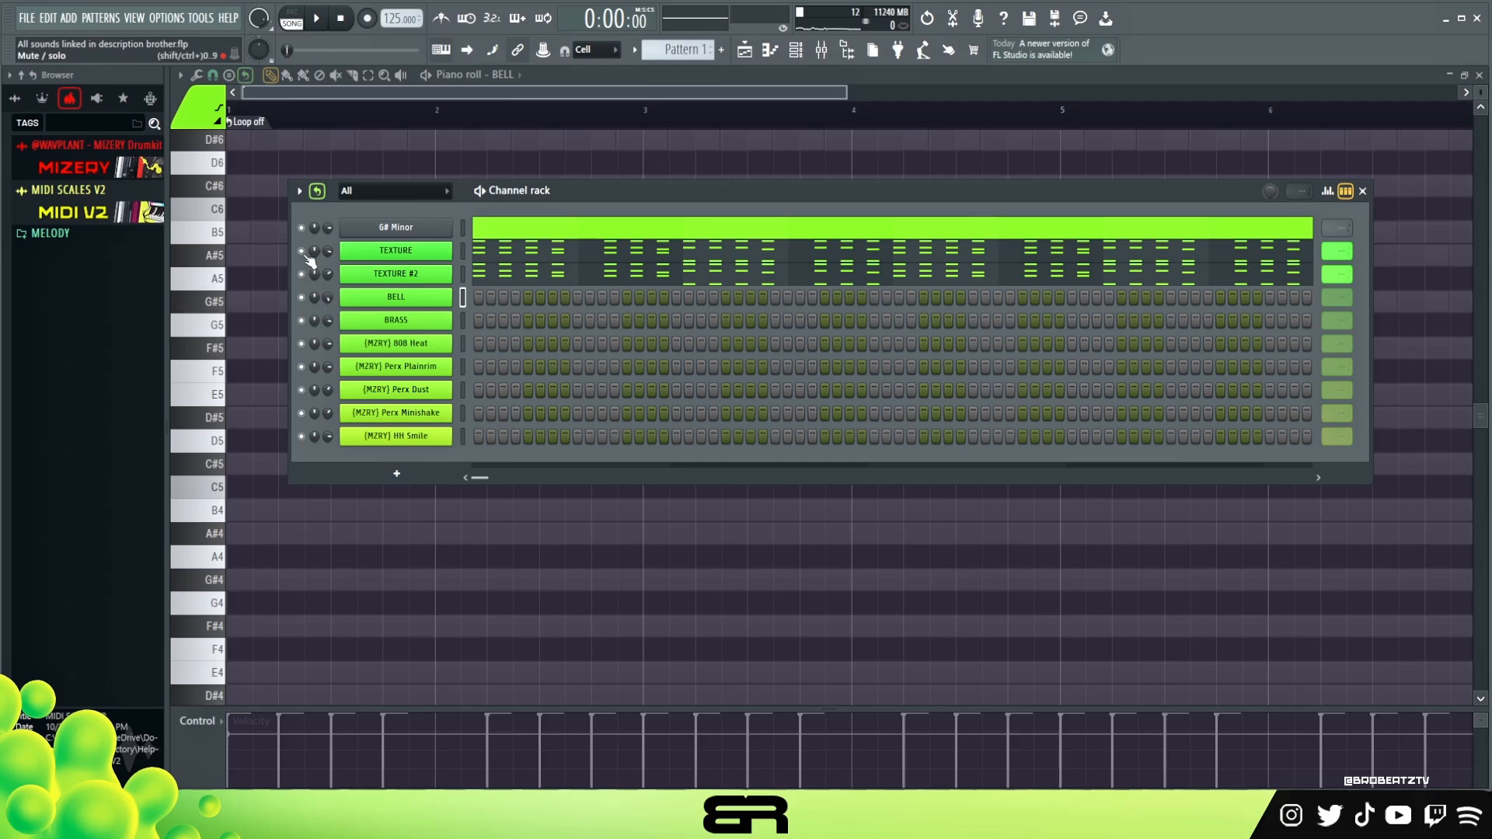
- Open the BELL channel's Analog Lab V instrument, search its presets, and close the plugin window
ctrl+double_click(435, 297)
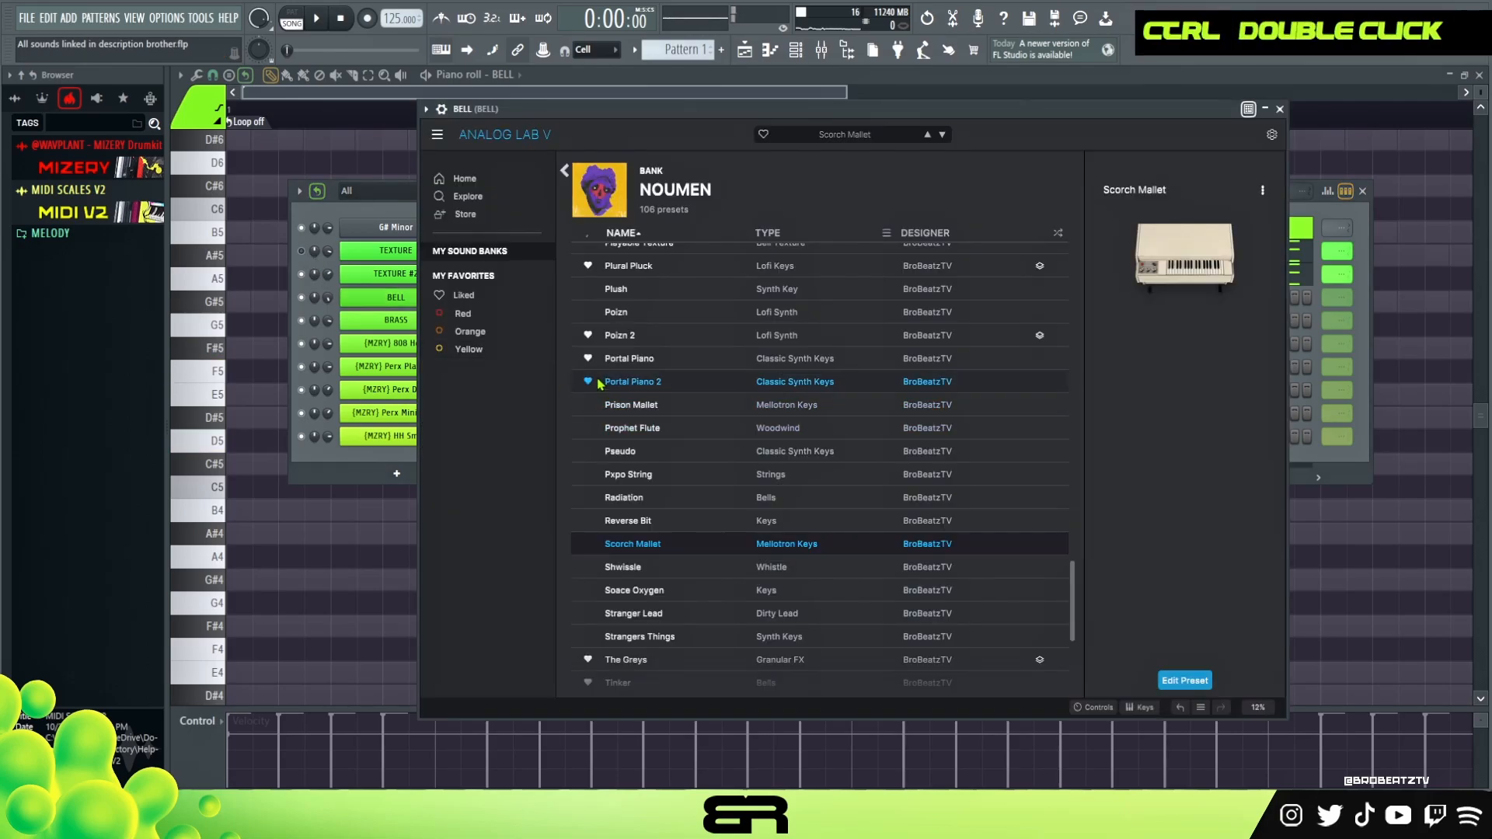
drag(704, 109, 632, 110)
key(s)
key(e)
key(g)
key(s)
key(e)
key(g)
key(s)
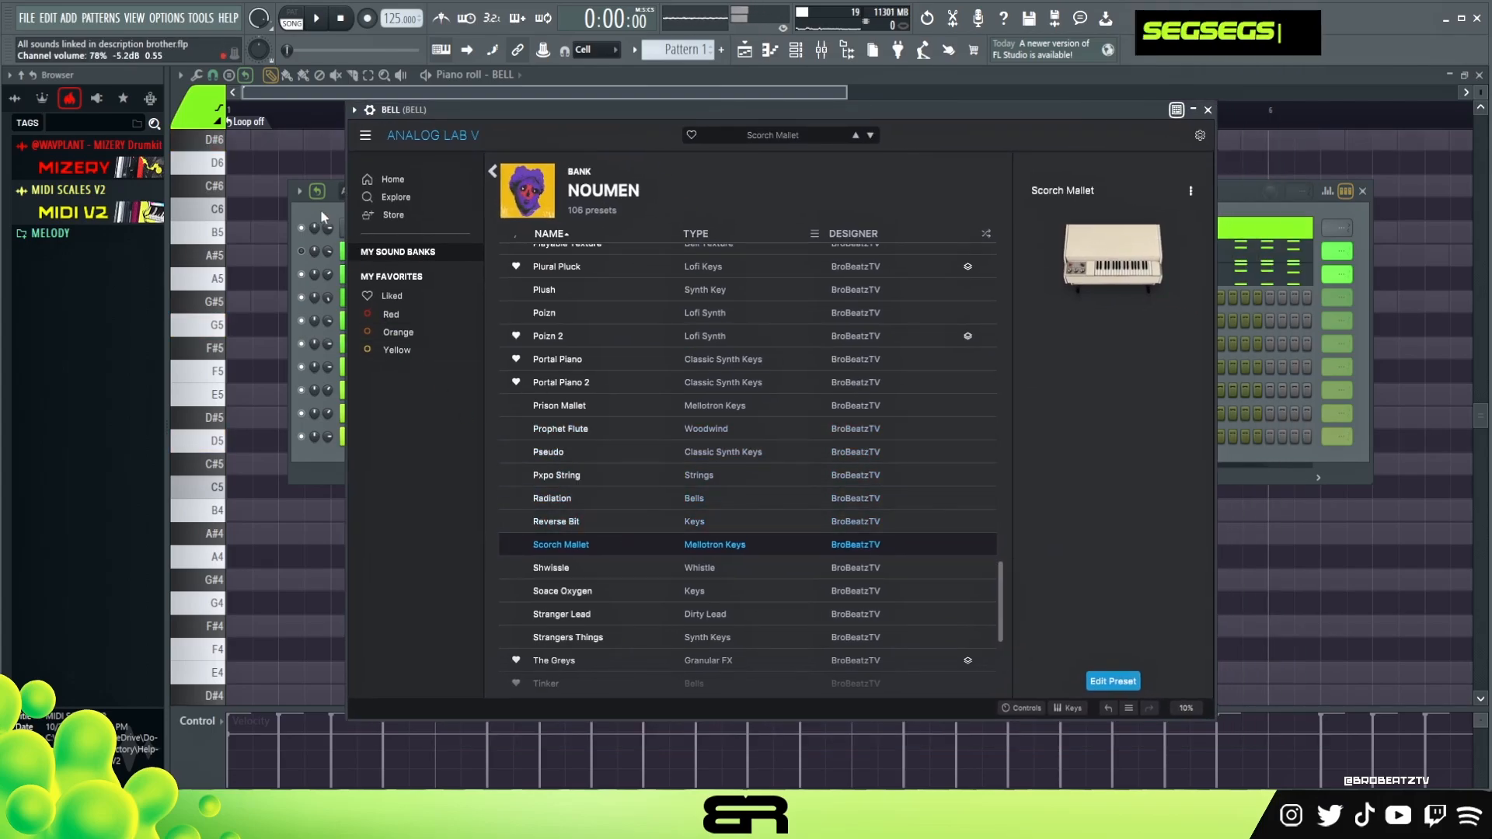
click(1209, 113)
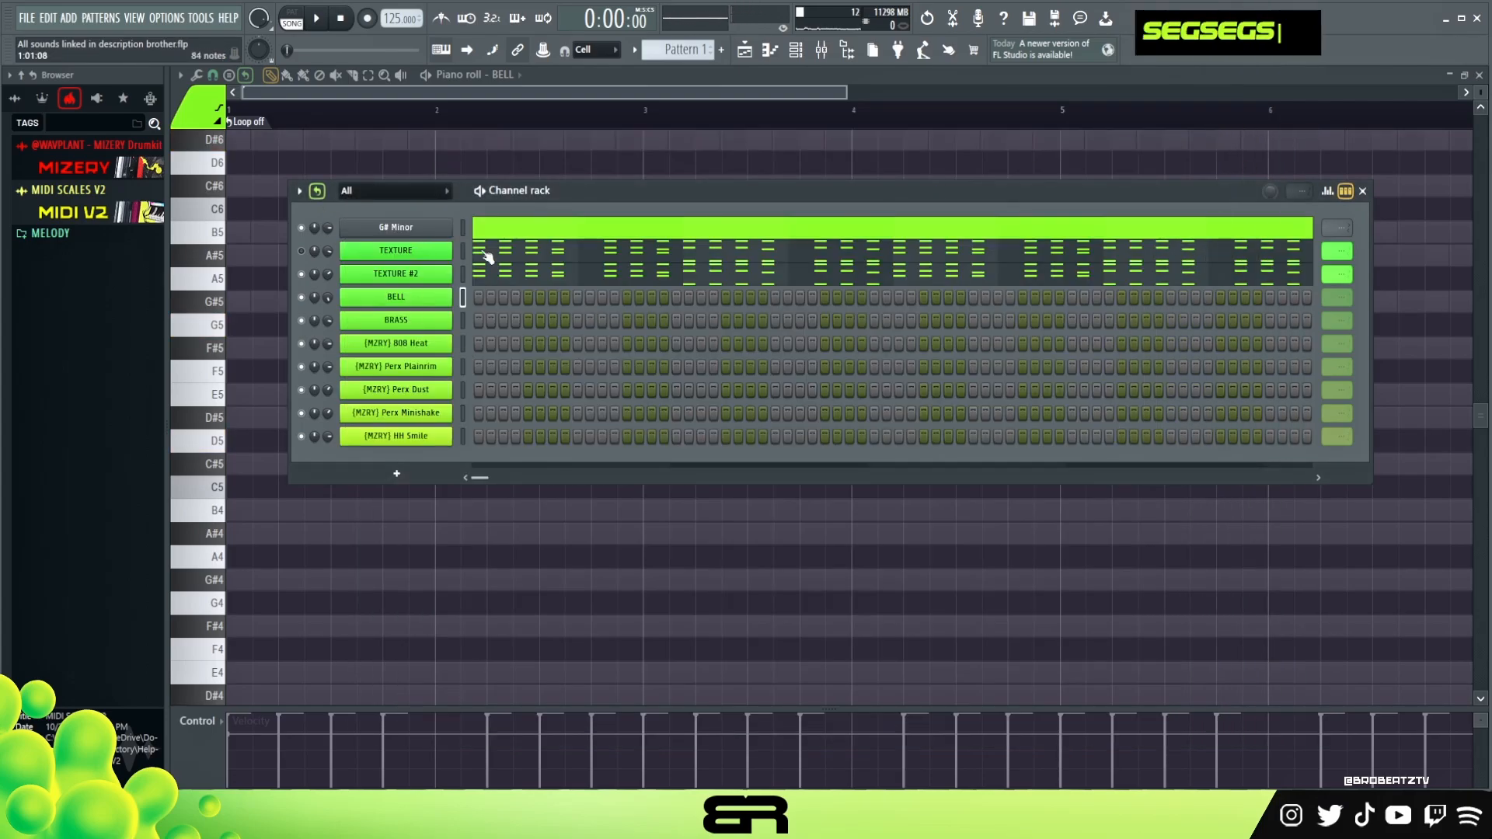
- Open the TEXTURE piano roll, then select and copy the first chord
right_click(532, 570)
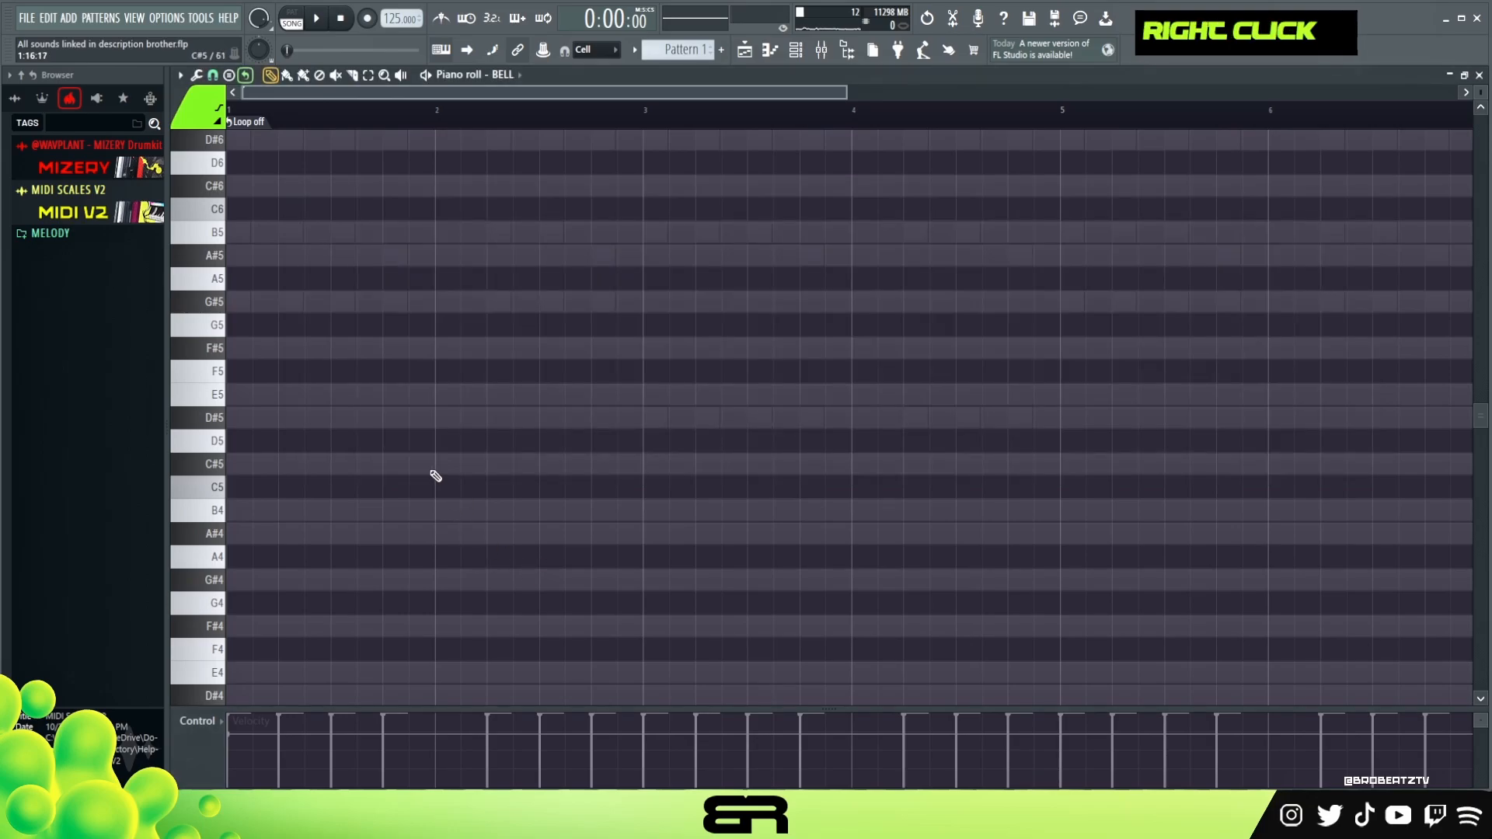
click(795, 50)
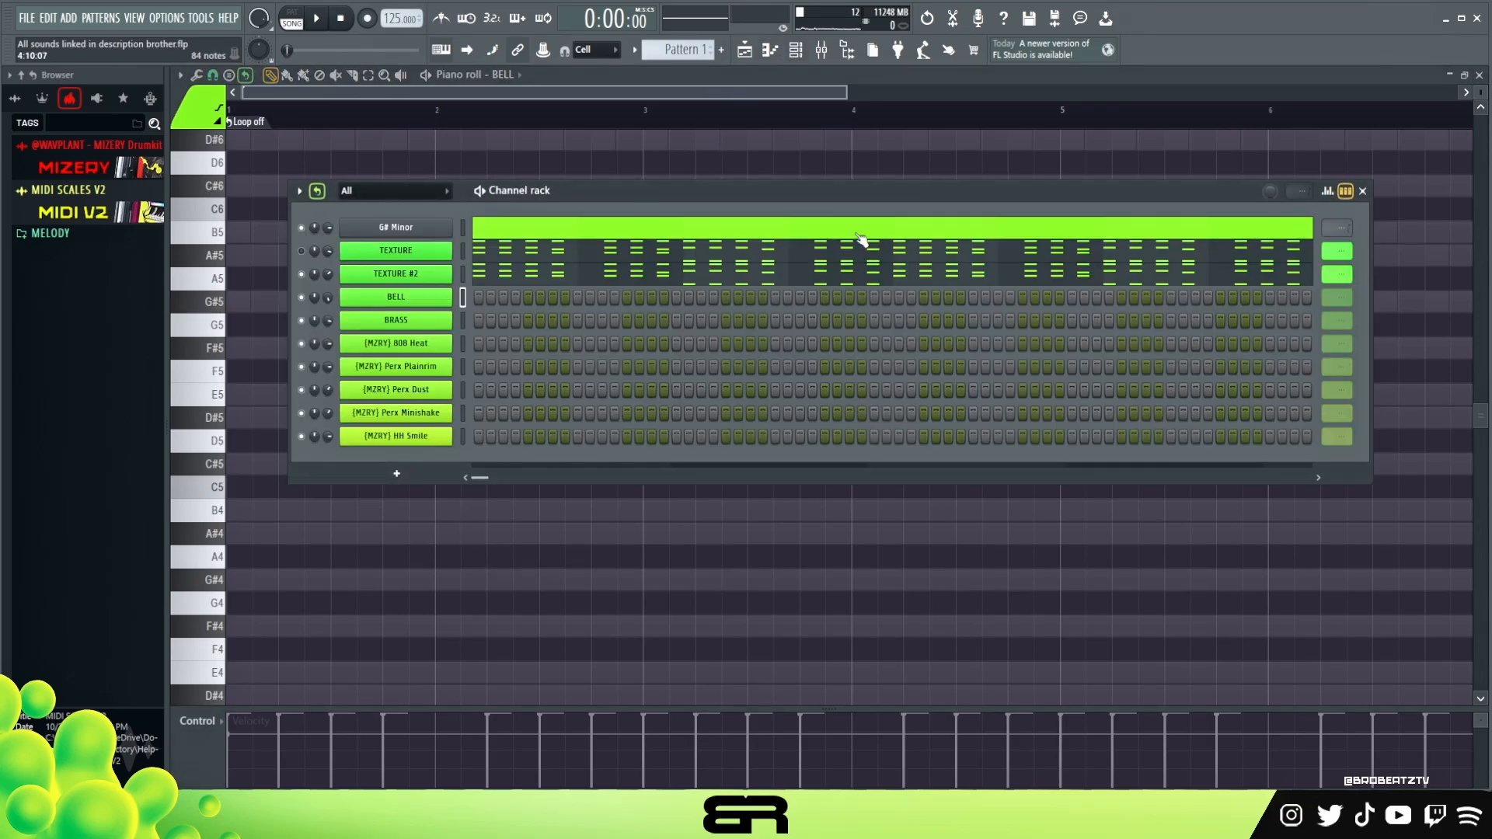
click(517, 259)
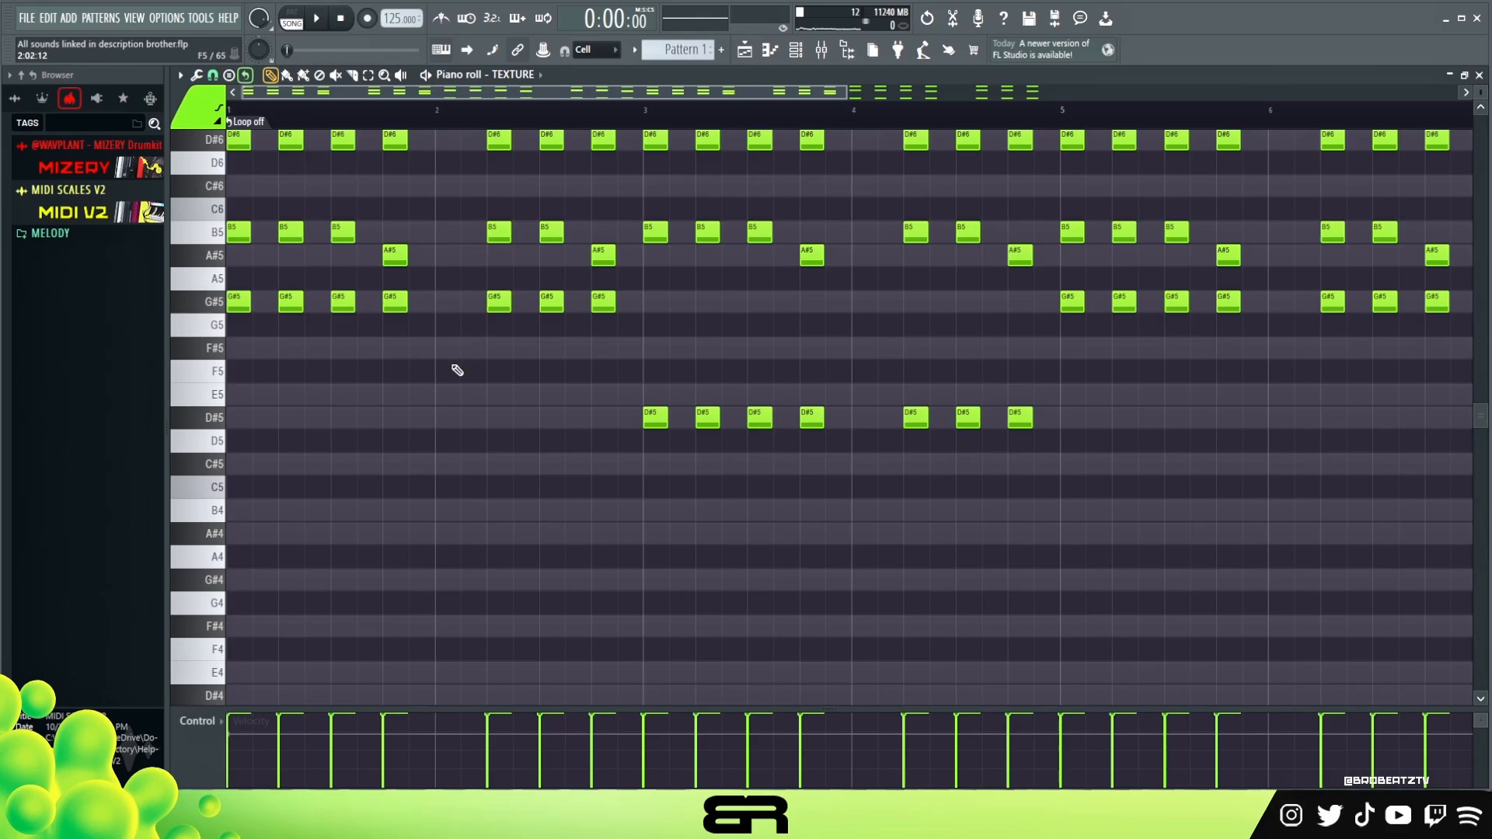
scroll(465, 363, up, 3)
drag(252, 542, 227, 339)
right_click(316, 536)
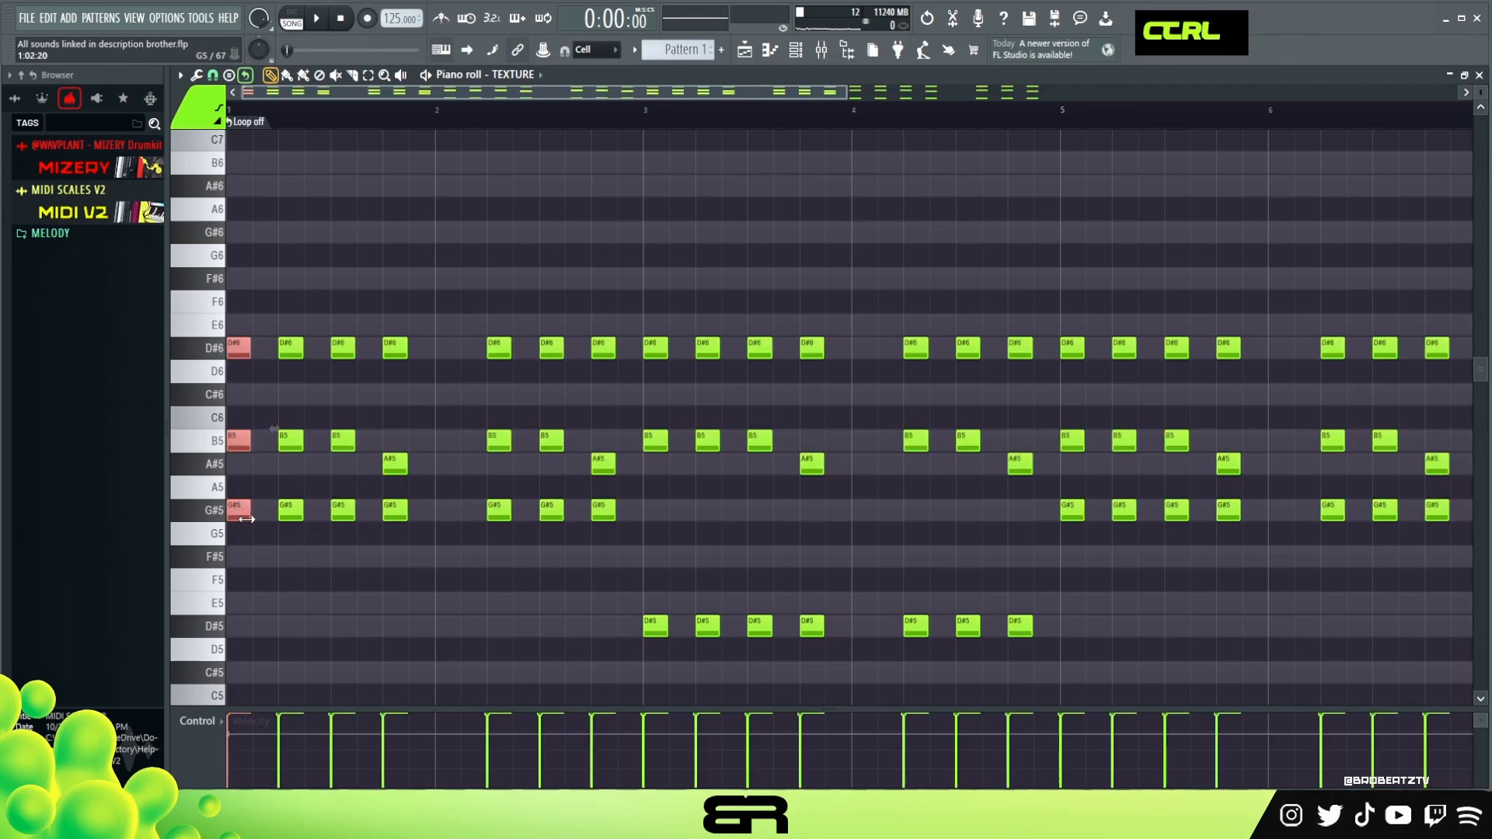
right_click(409, 241)
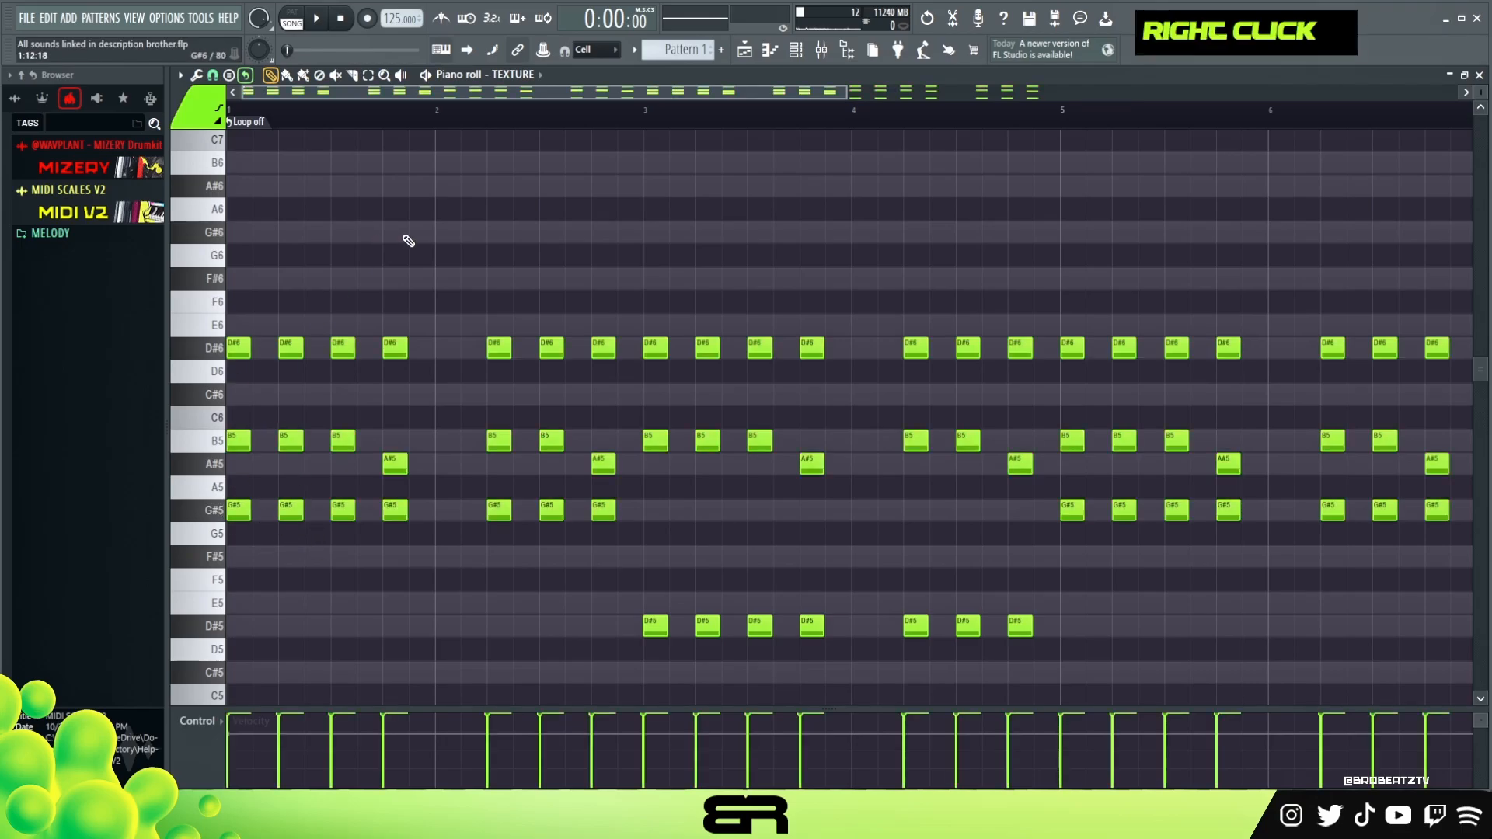
- Open the BELL piano roll and paste the D#6, B5, G#5 chord just before bar 2
click(799, 53)
right_click(412, 303)
click(476, 298)
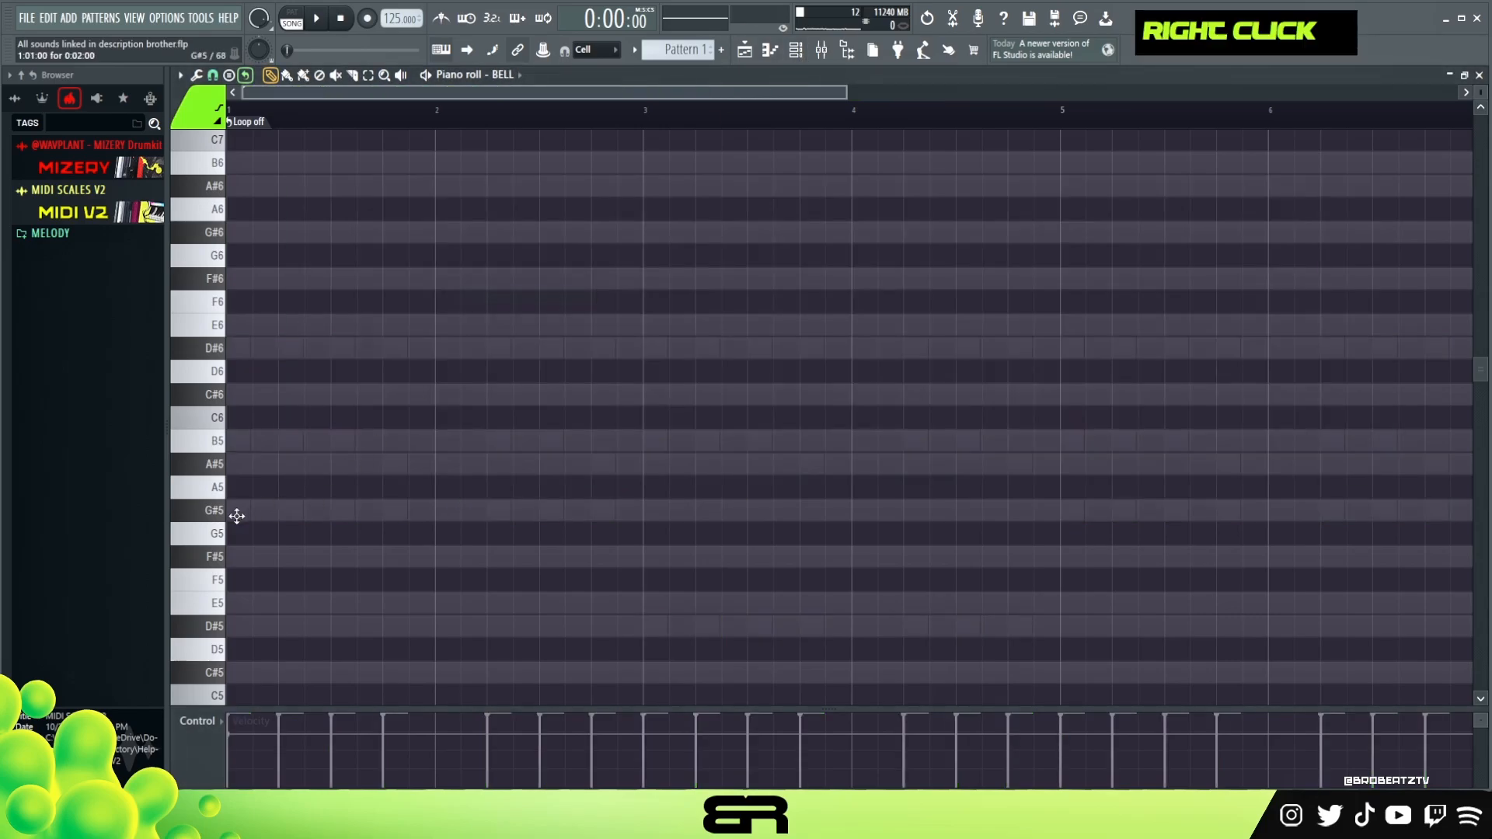
click(232, 511)
click(233, 442)
click(231, 350)
drag(276, 329, 392, 511)
right_click(550, 496)
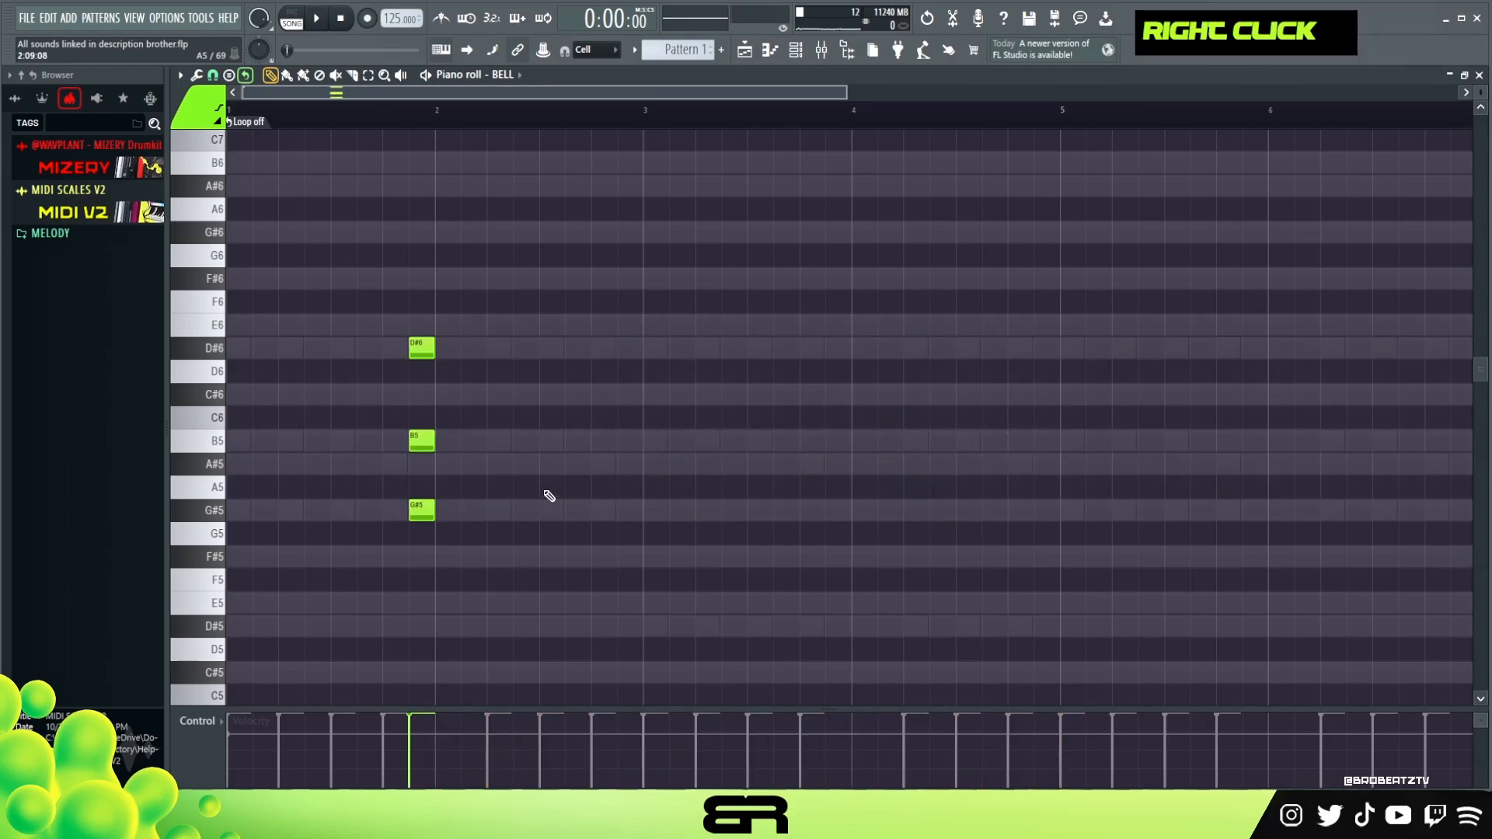
- Pick a different note colour and recolour the D#6 note with it
click(202, 118)
click(196, 184)
drag(322, 268, 466, 386)
key(alt+c)
- Switch to a teal note colour and add F#6 and E6 notes before and after the D#6 note
right_click(450, 426)
drag(395, 314, 459, 384)
right_click(555, 443)
click(201, 118)
click(217, 172)
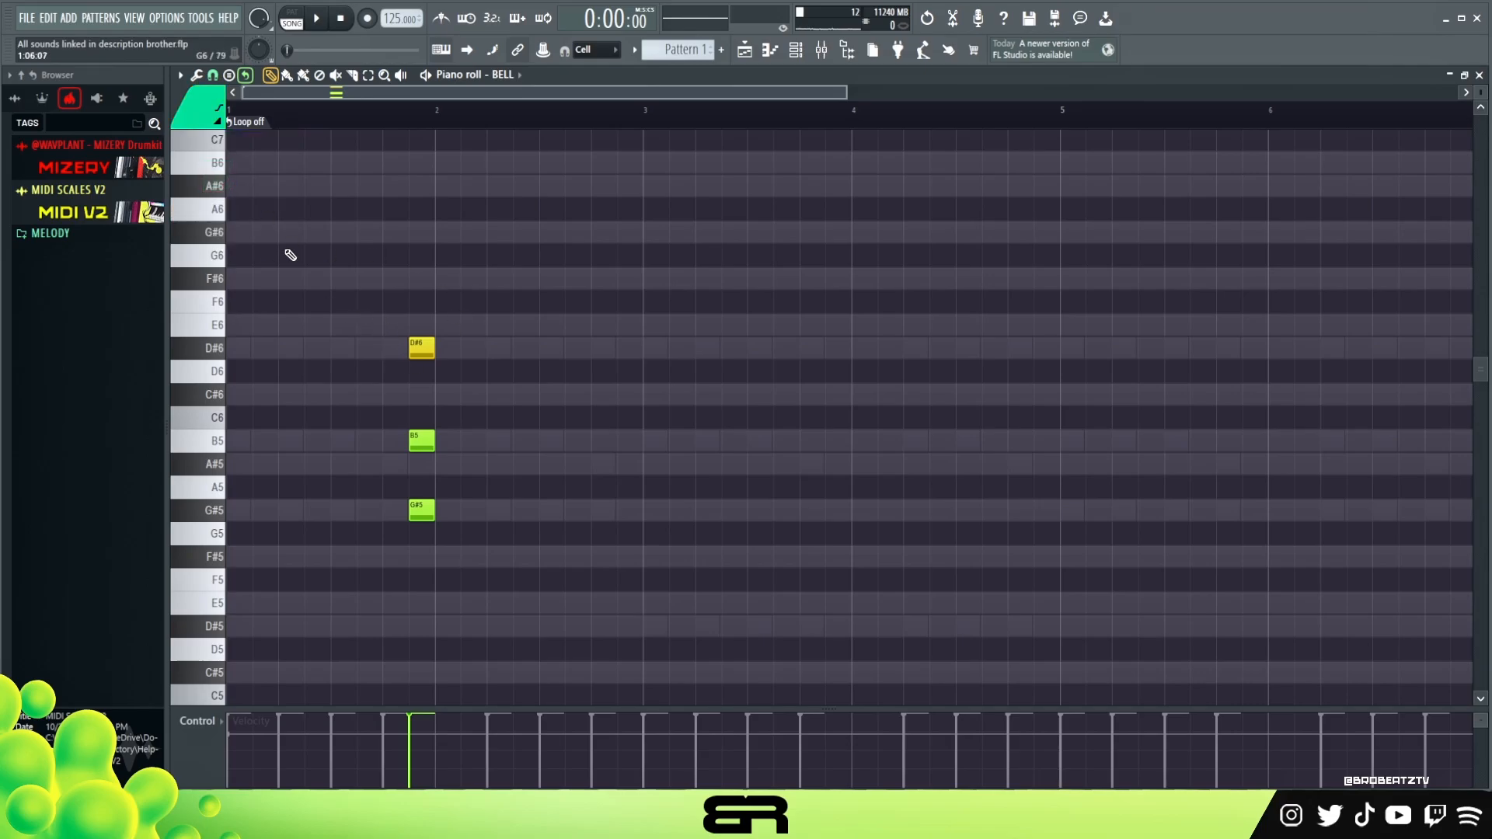
click(365, 278)
click(389, 325)
click(447, 325)
click(472, 278)
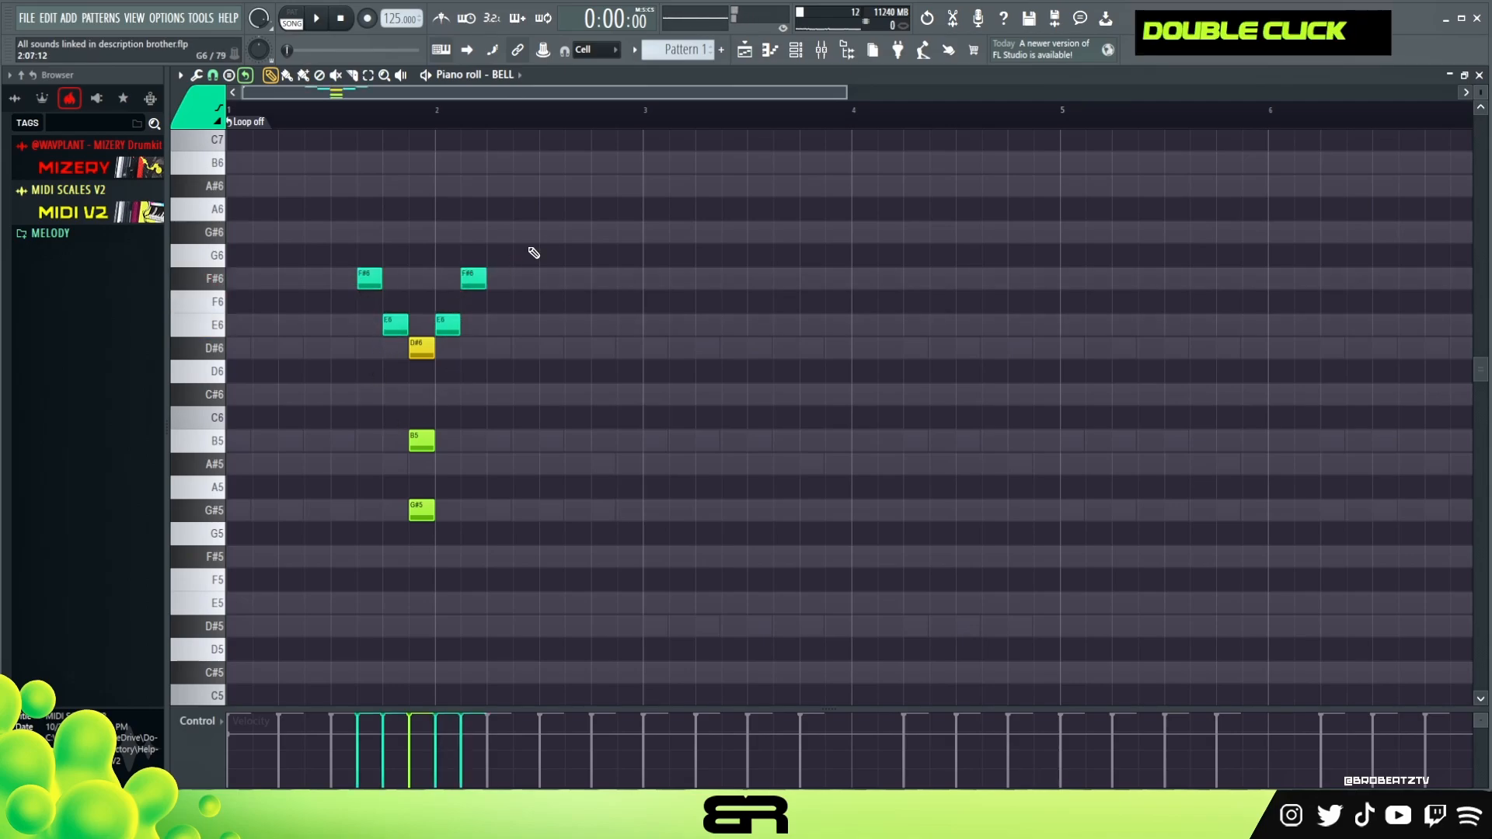
- Add C#6 and B5 notes around the chord's B5 note
click(447, 394)
click(472, 417)
drag(472, 420, 471, 442)
click(396, 394)
click(370, 441)
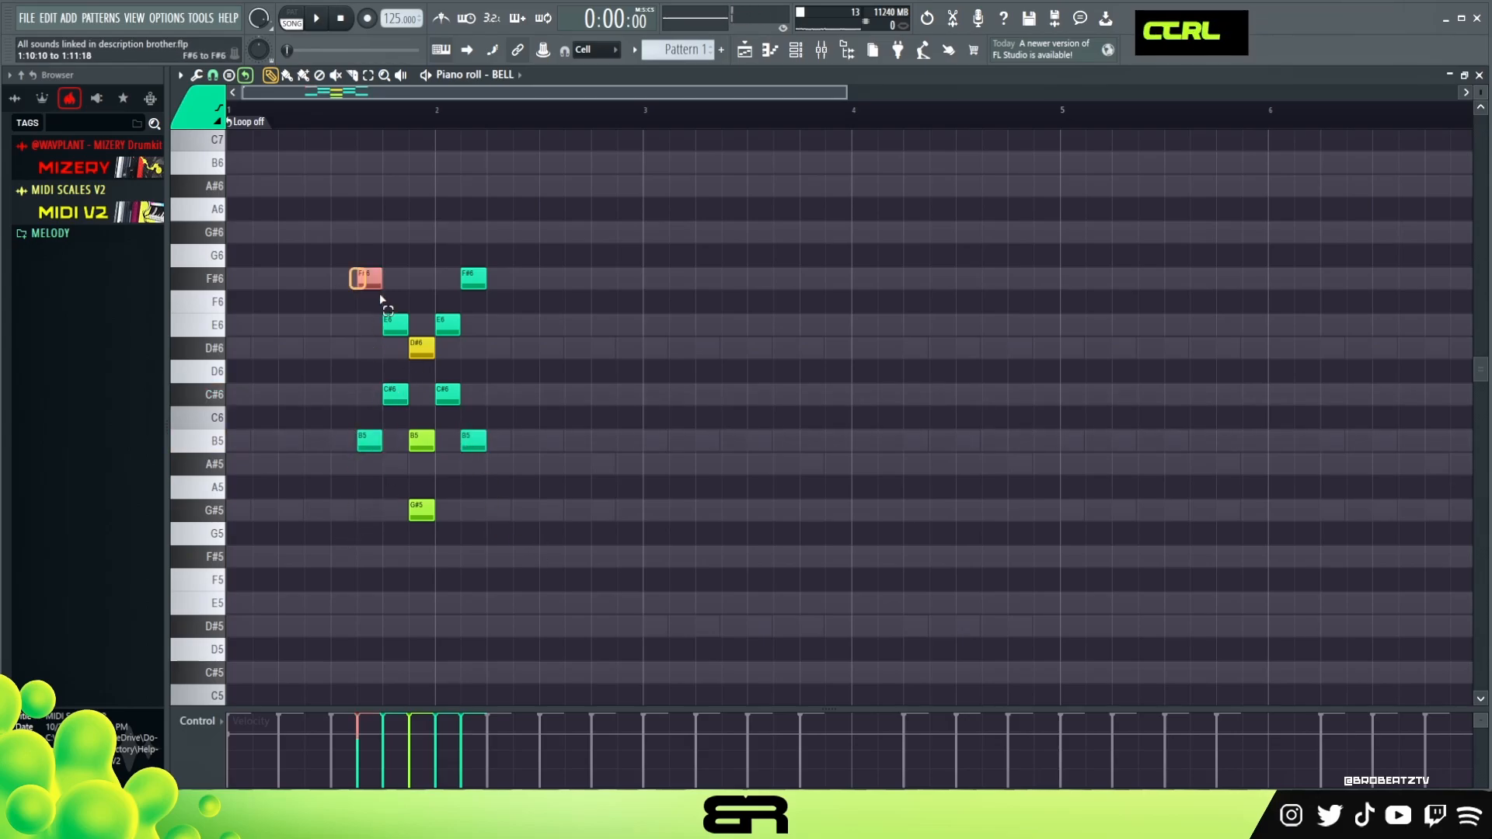
- Try rearranging the added notes, then delete all except the F#6 and E6 leading into D#6
ctrl+drag(364, 285, 420, 335)
ctrl+shift+drag(468, 245, 444, 360)
right_click(527, 493)
mouse_move(491, 447)
ctrl+shift+mouse_down()
mouse_move(443, 391)
mouse_move(370, 456)
ctrl+shift+mouse_up()
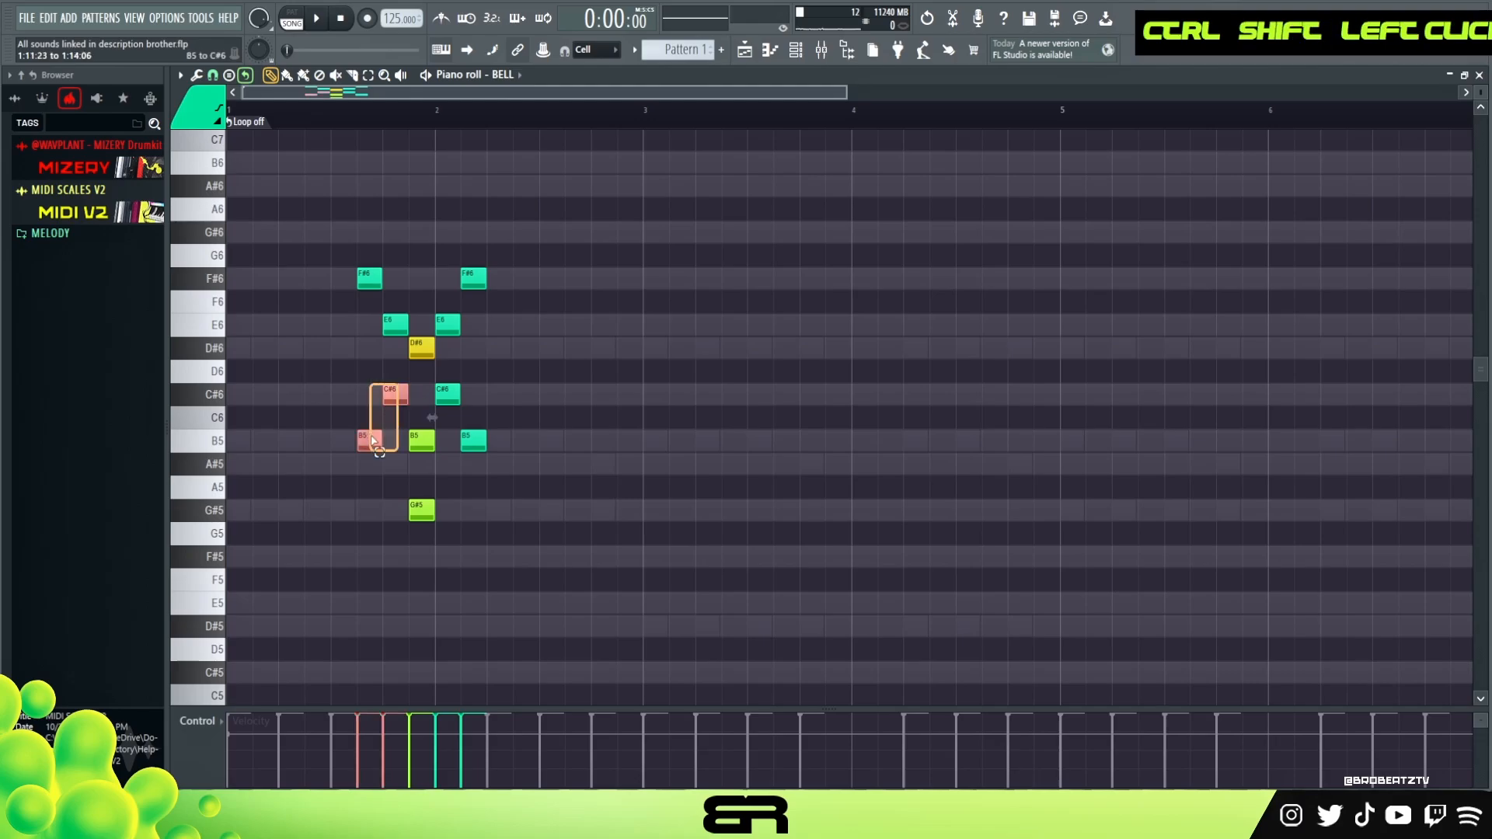
right_click(557, 542)
mouse_move(377, 387)
ctrl+mouse_down()
mouse_move(400, 437)
mouse_move(542, 451)
ctrl+mouse_up()
right_click(551, 482)
mouse_move(501, 268)
ctrl+mouse_down()
mouse_move(435, 342)
mouse_move(604, 324)
ctrl+mouse_up()
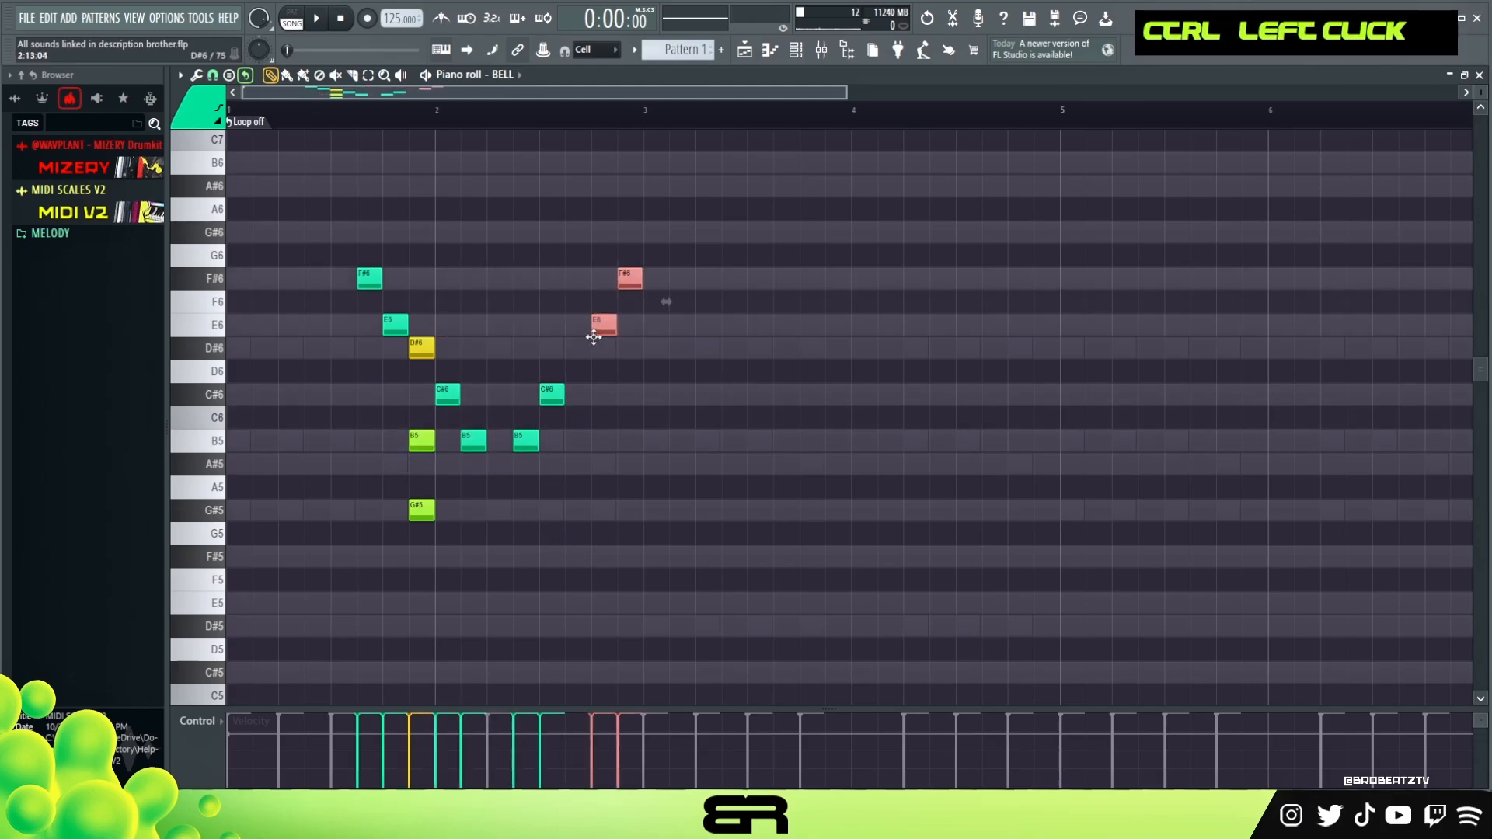
right_click(656, 456)
alt+right_click(451, 410)
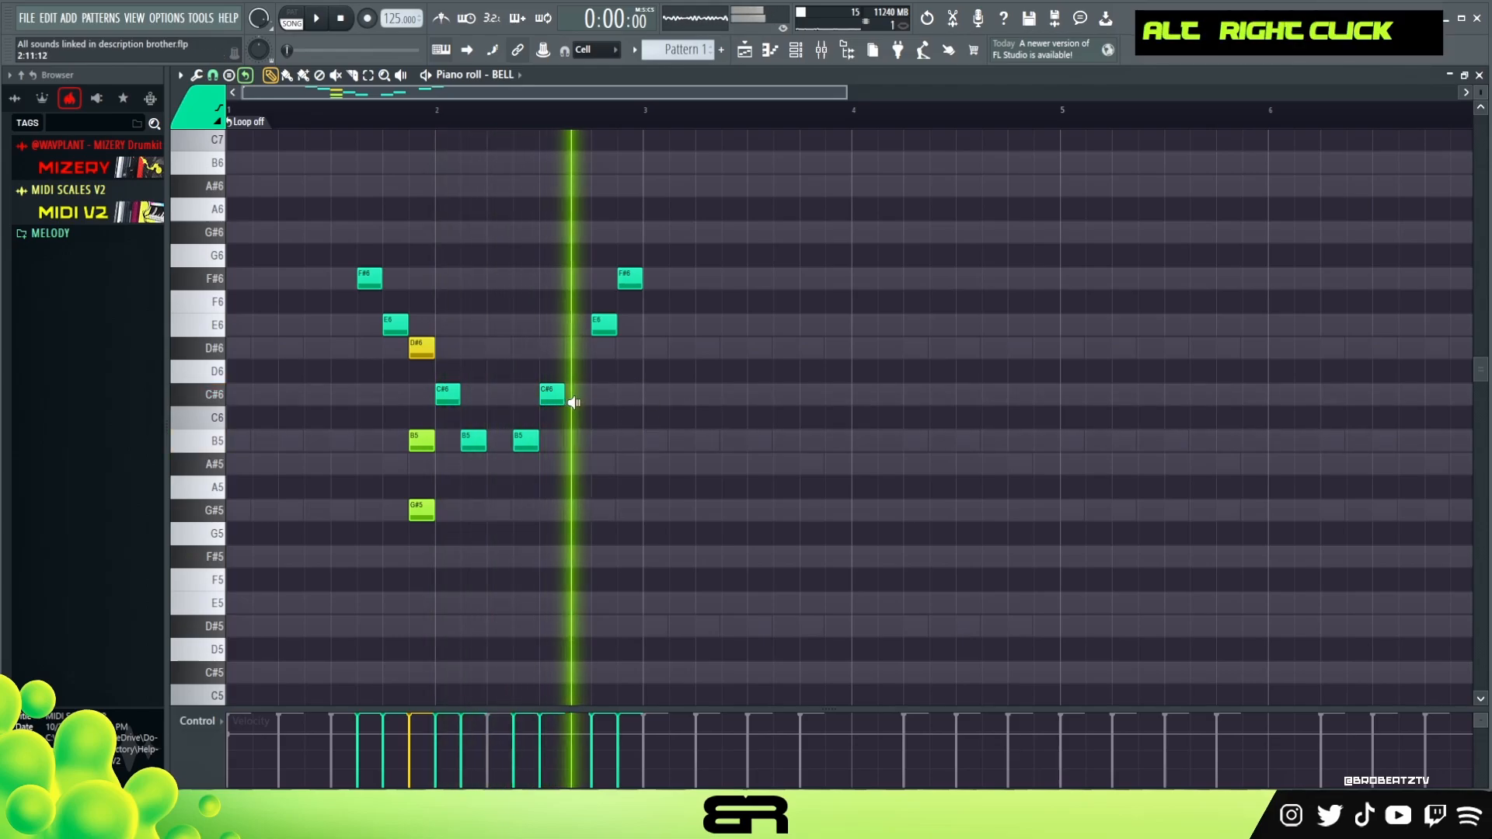
right_click(631, 280)
right_click(579, 347)
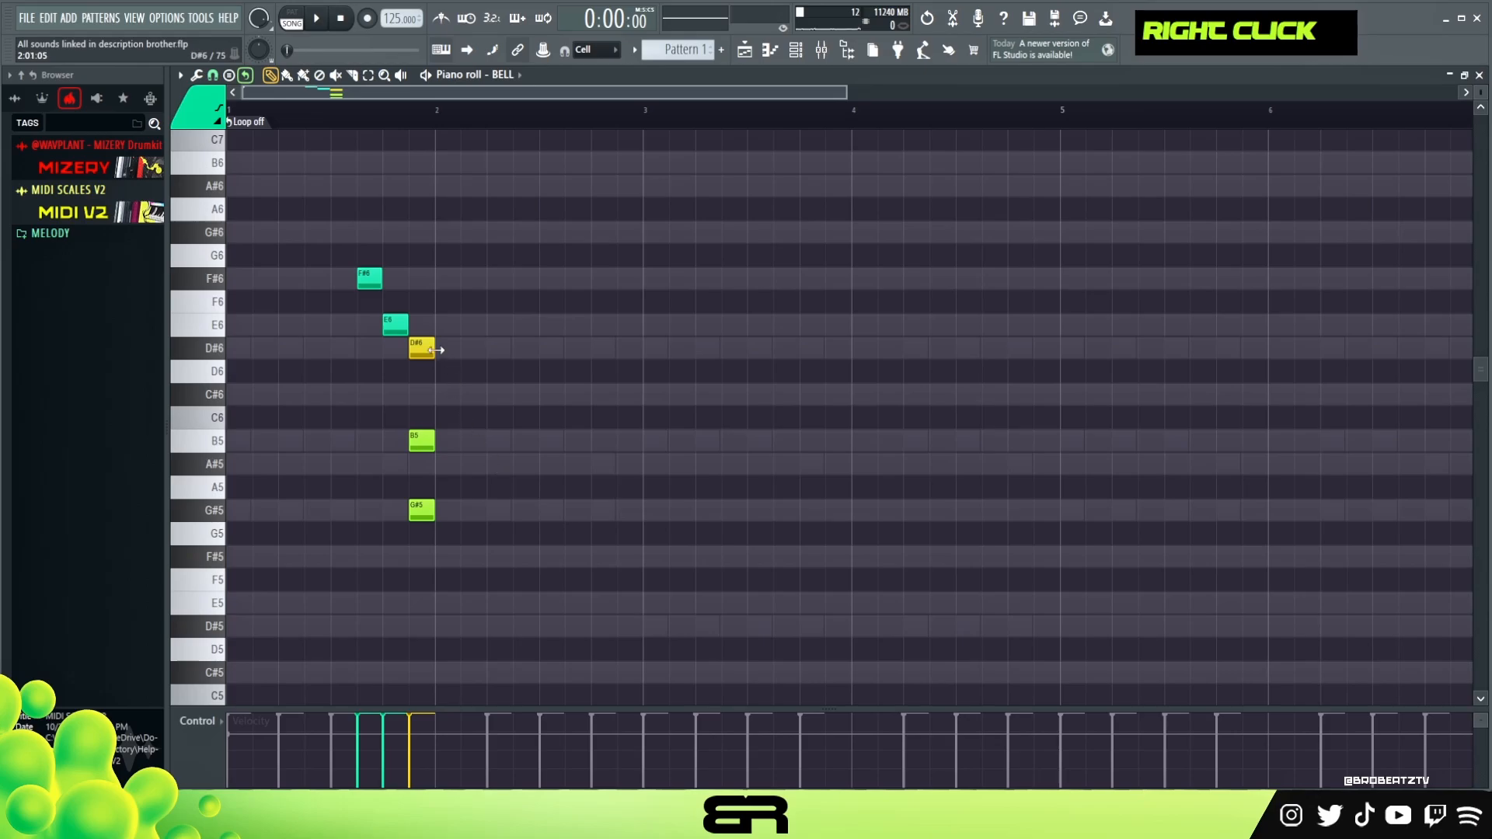
- Recolour all the BELL notes back to the original green
right_click(204, 99)
ctrl+click(194, 184)
key(alt+c)
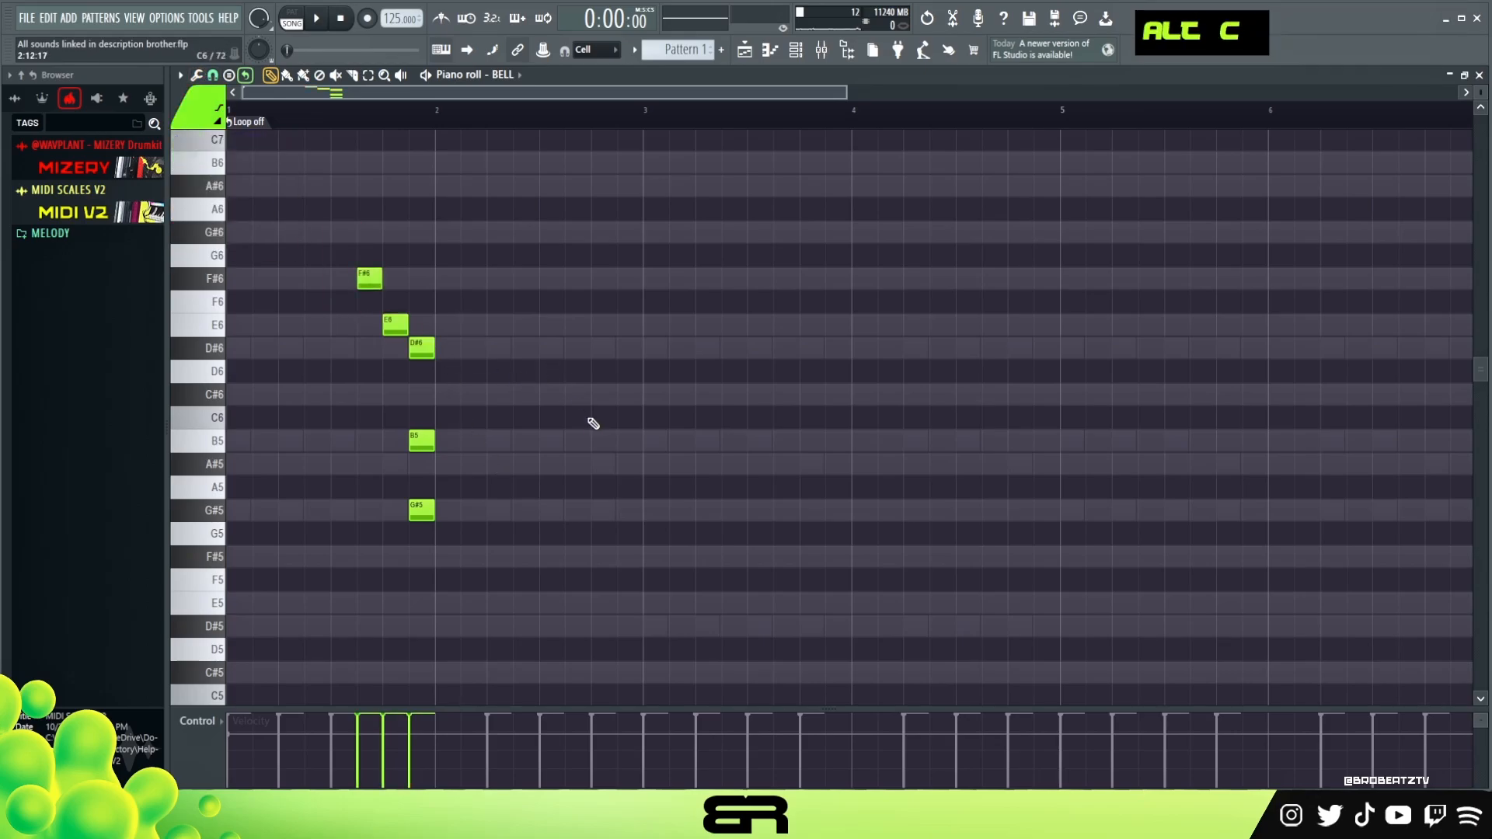
- Move the B5 note to beat 2 of bar 2, add an A#5 after it, and play it
drag(421, 438, 432, 535)
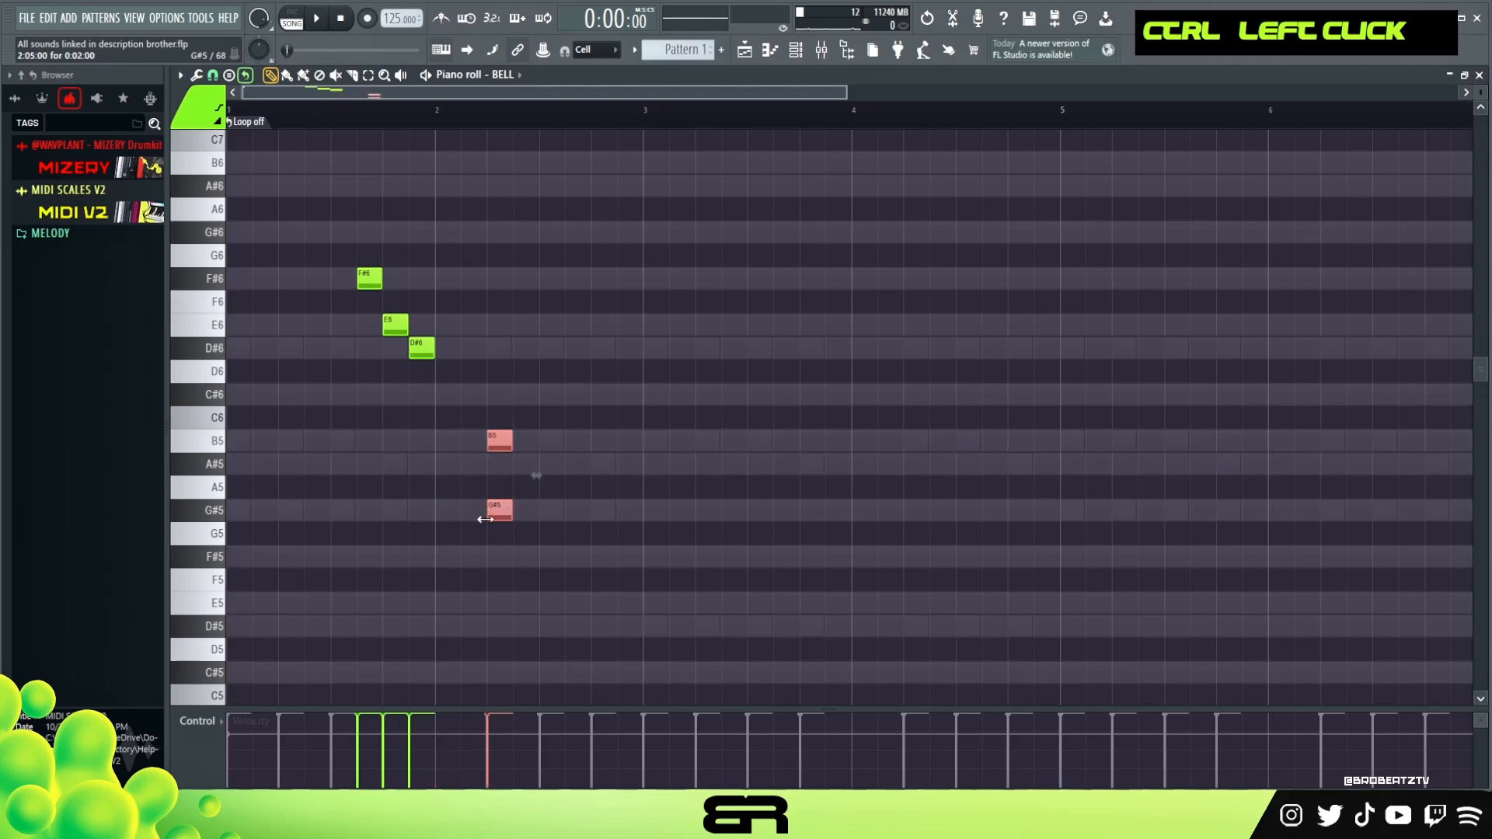
right_click(485, 514)
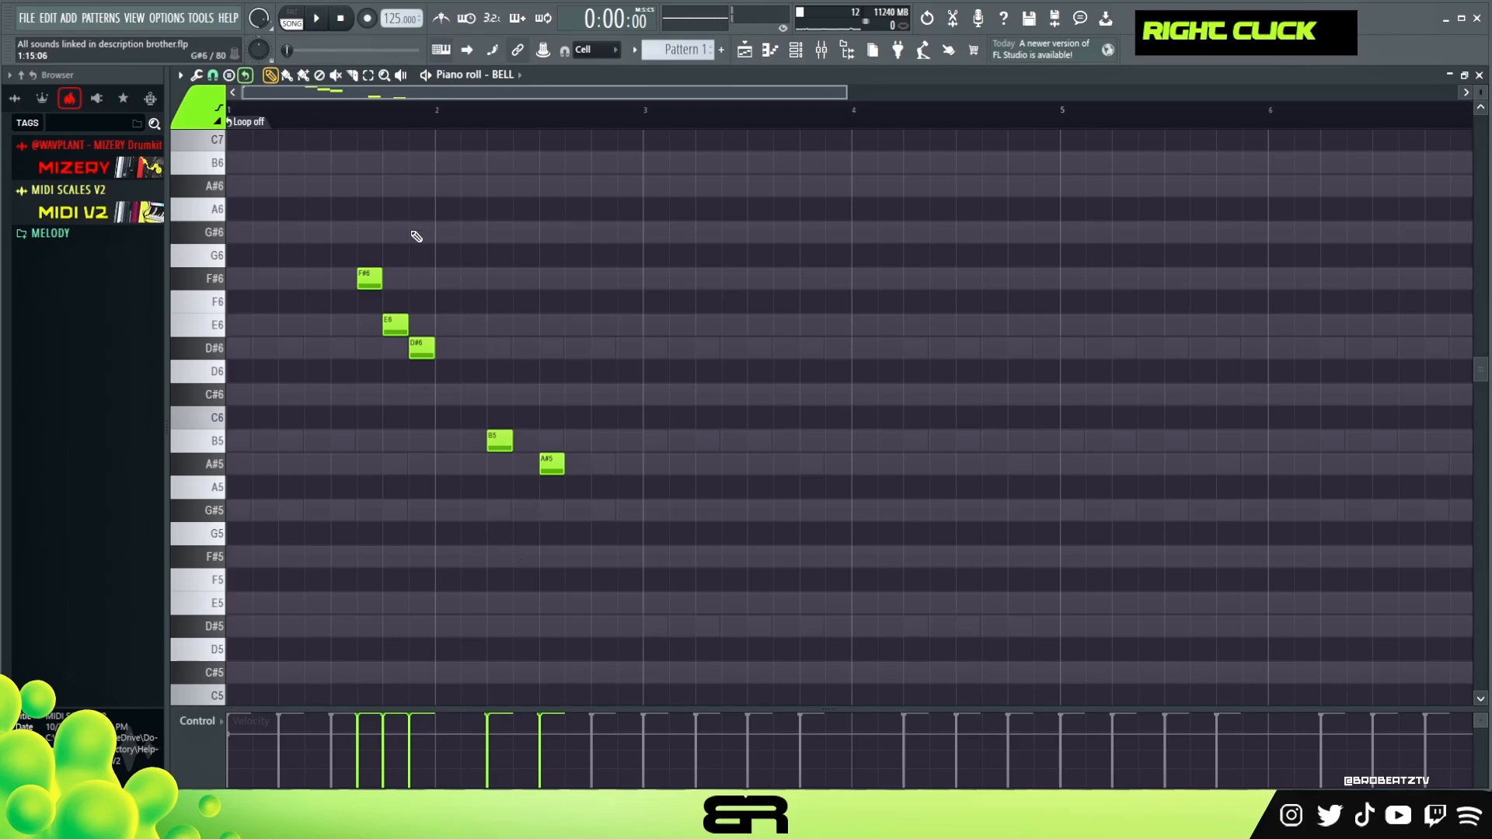
key(space)
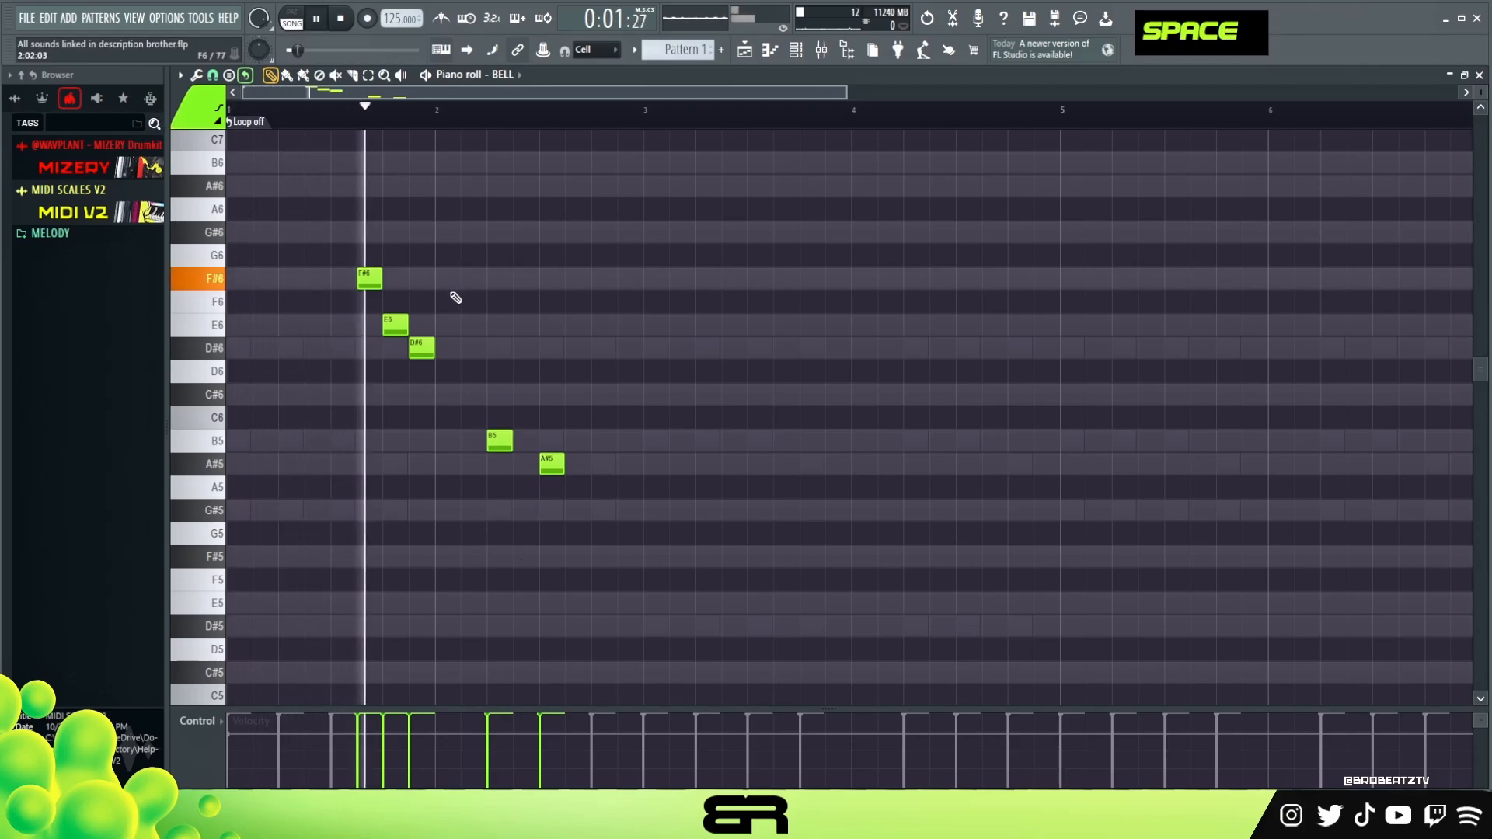
- Transpose the whole BELL melody down one octave and play it back
key(ctrl+a)
key(ctrl+Down)
scroll(456, 298, down, 1)
key(ctrl+space)
key(space)
scroll(459, 299, down, 2)
key(space)
key(space)
right_click(513, 315)
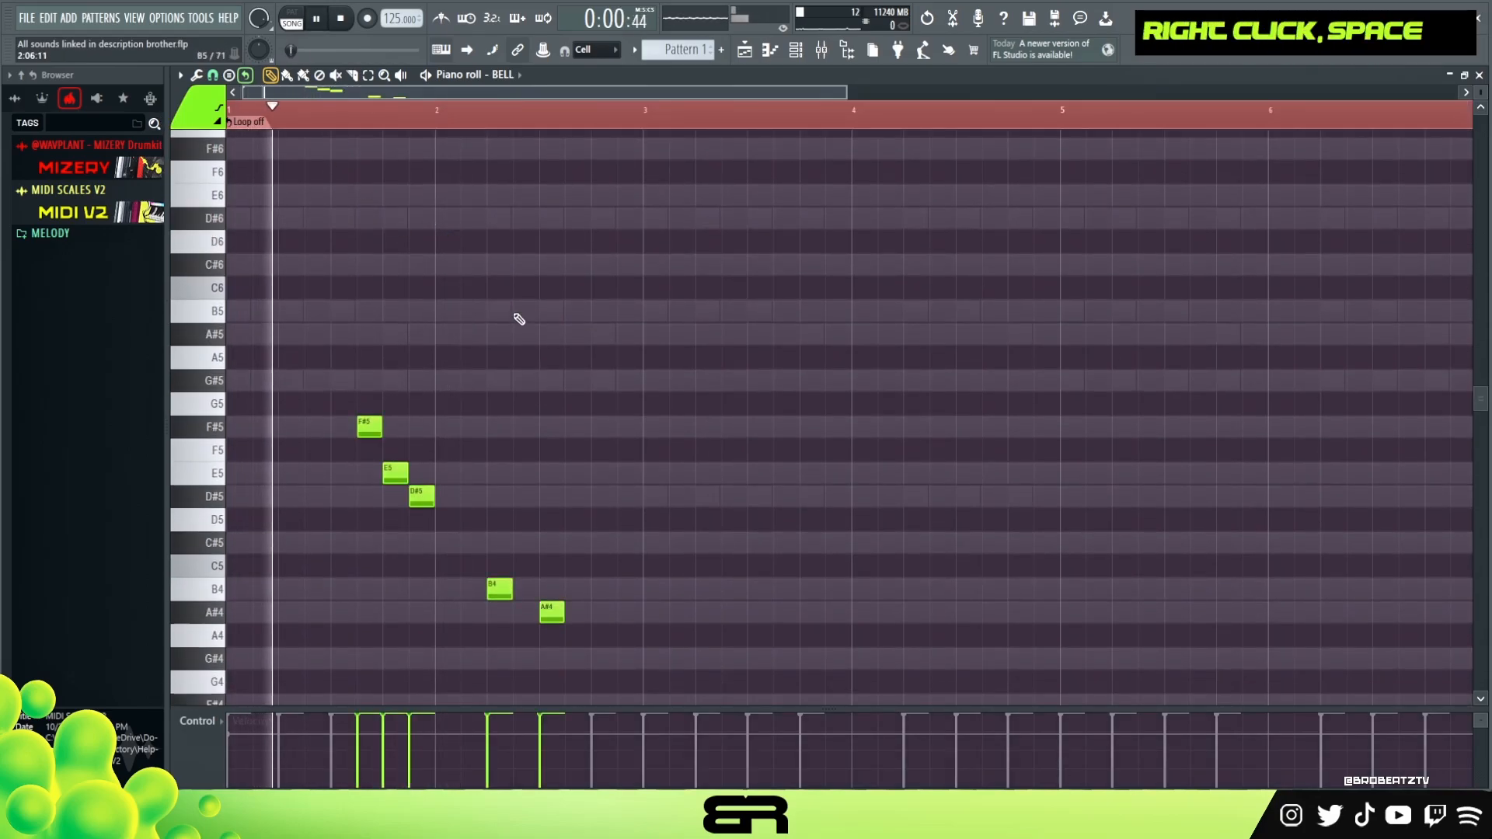
scroll(549, 334, down, 2)
key(space)
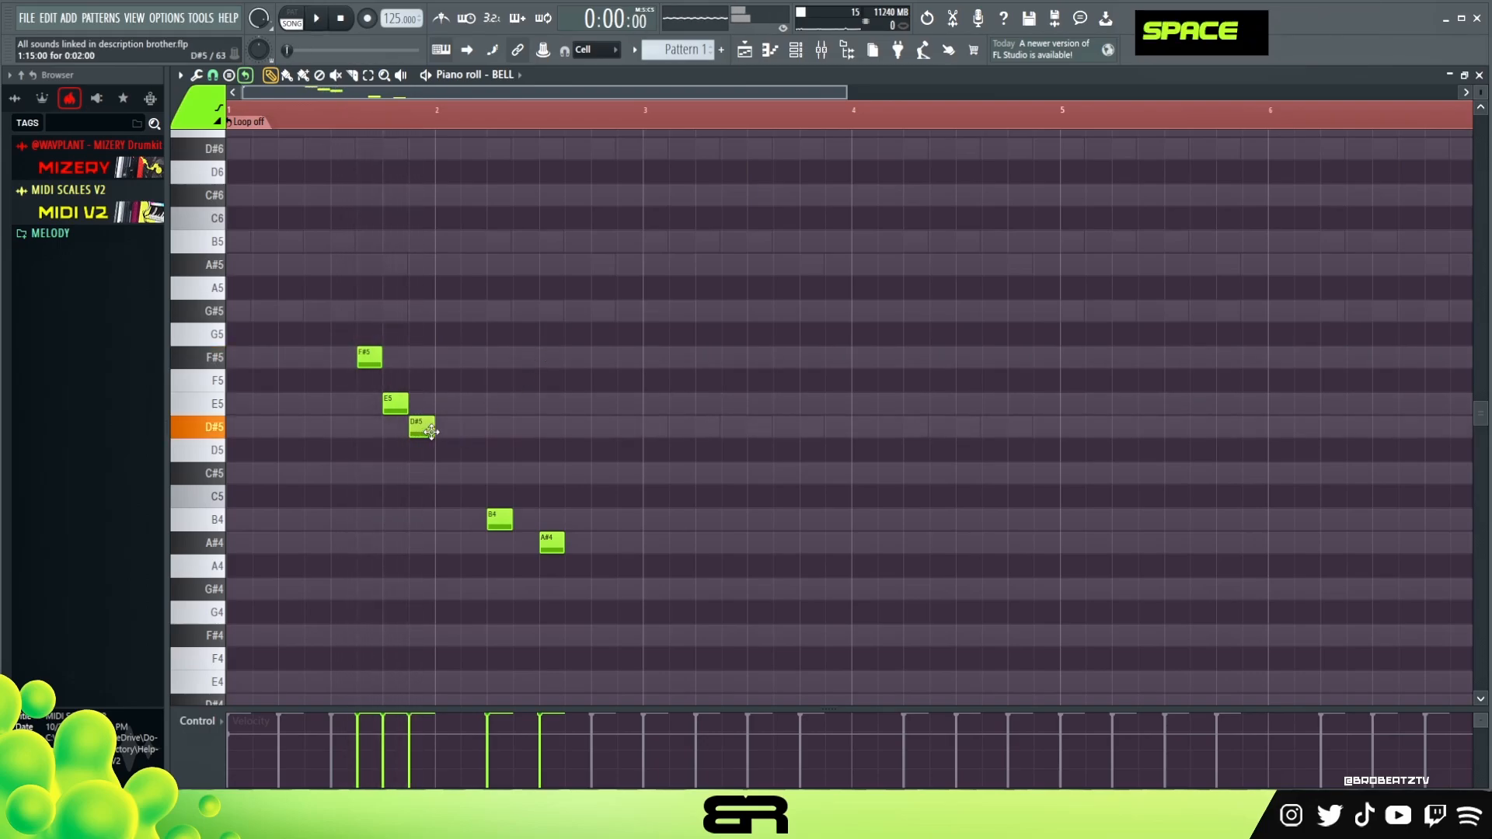
- Shift the F#5, E5 and D#5 notes slightly later and play the melody back
drag(351, 342, 394, 407)
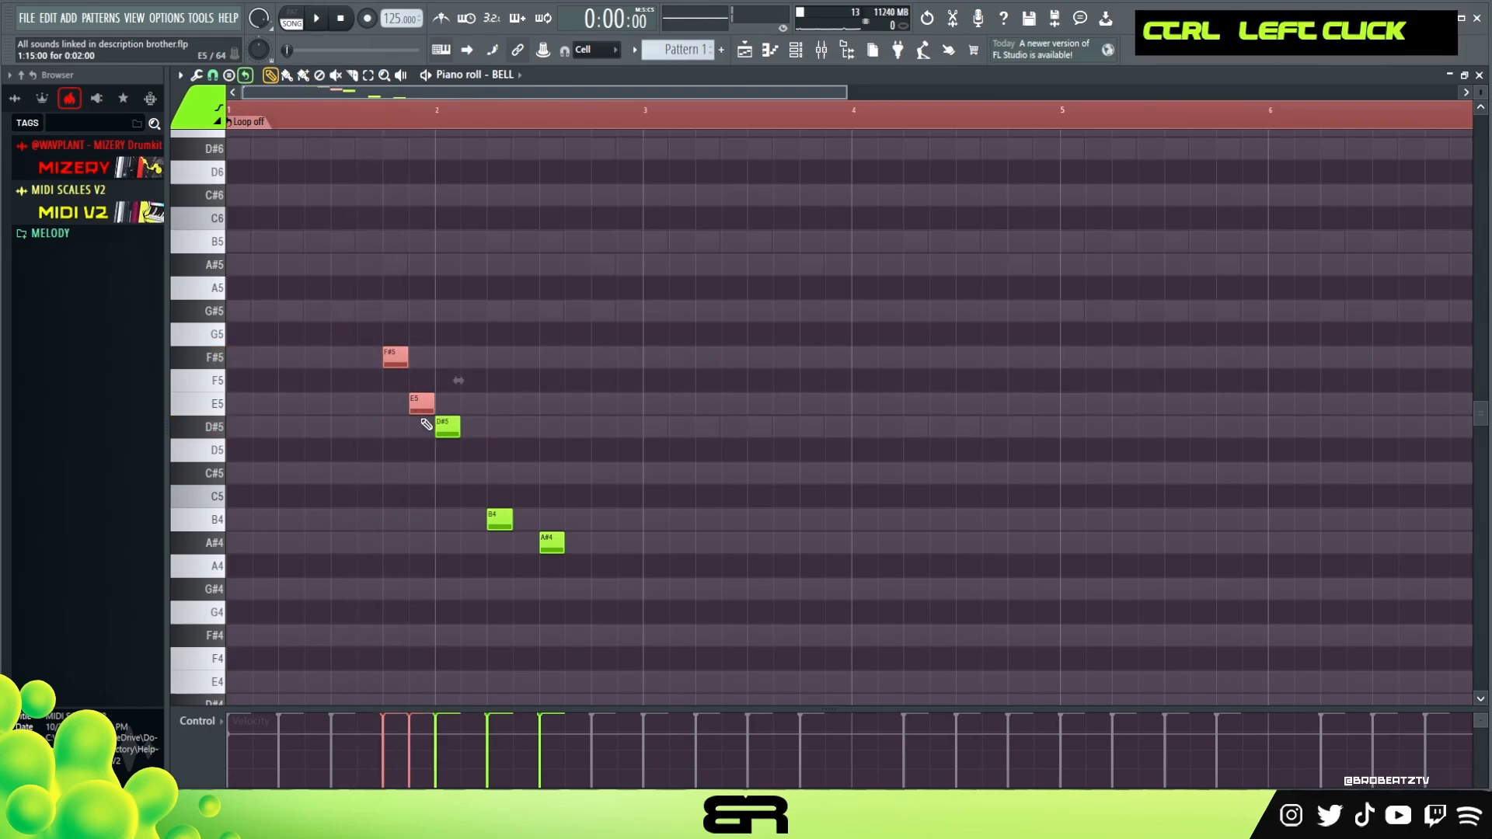
right_click(429, 424)
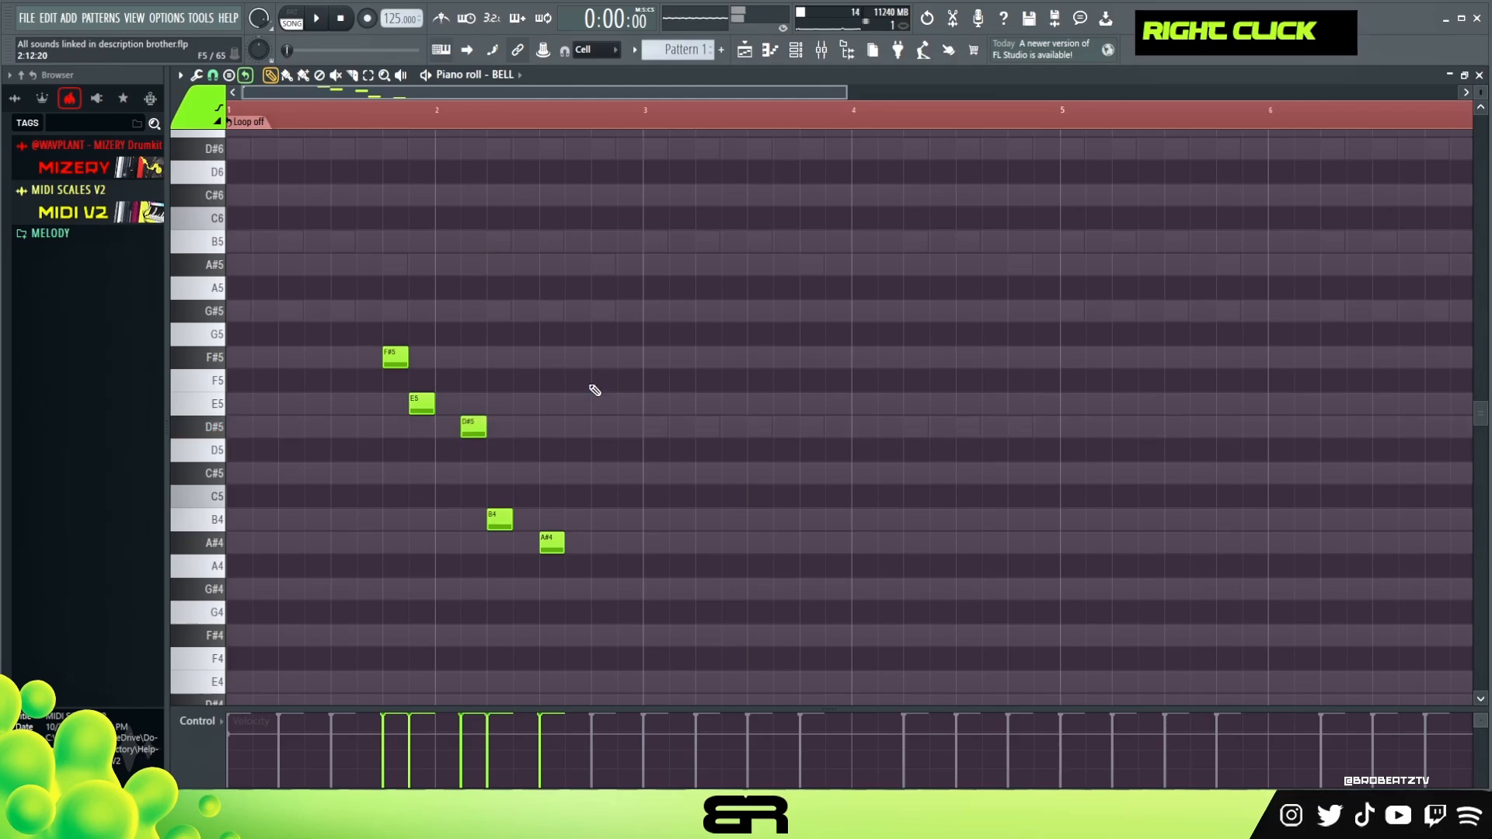
key(space)
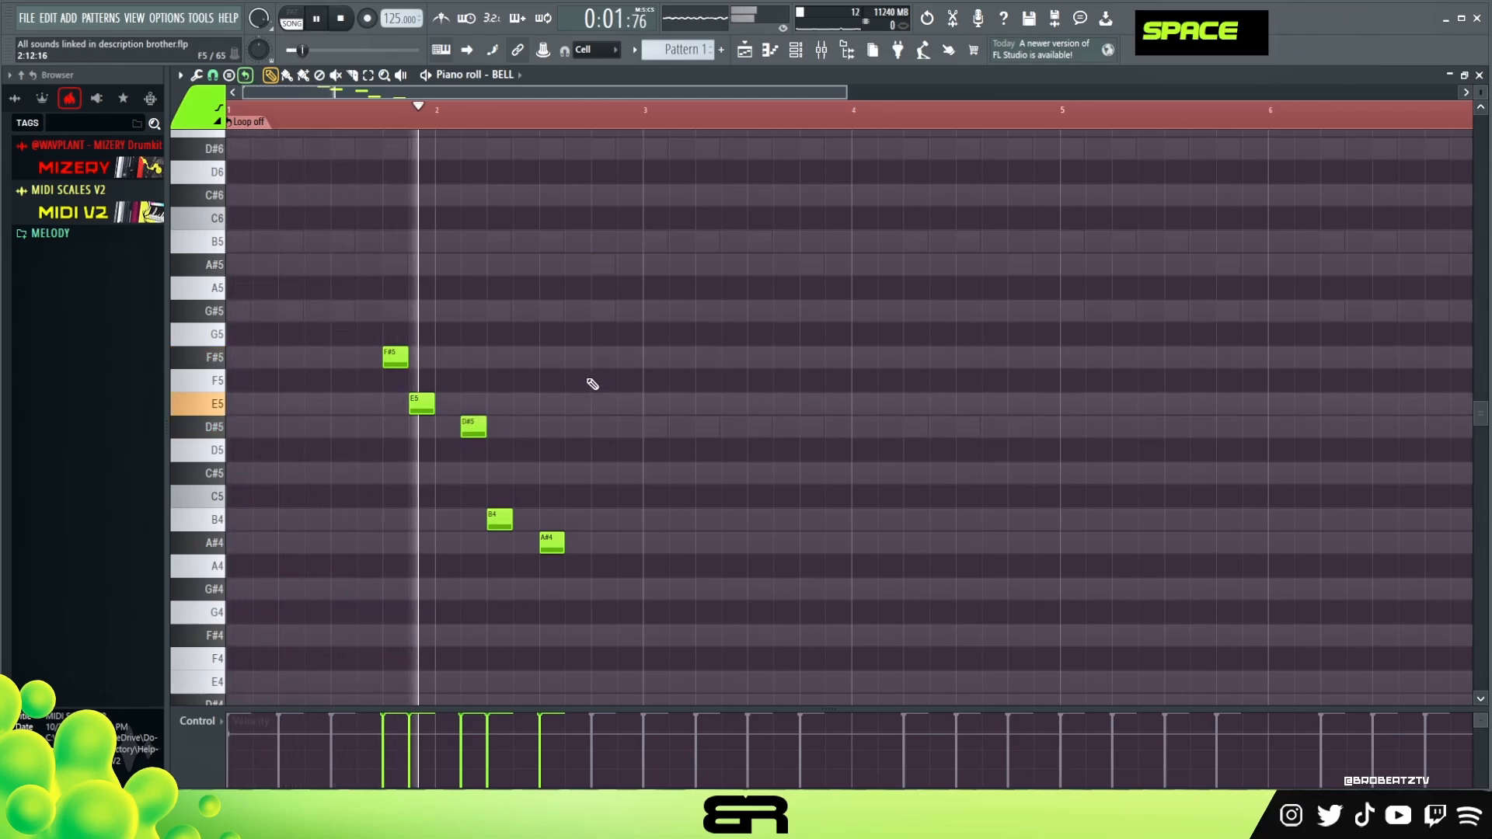
key(space)
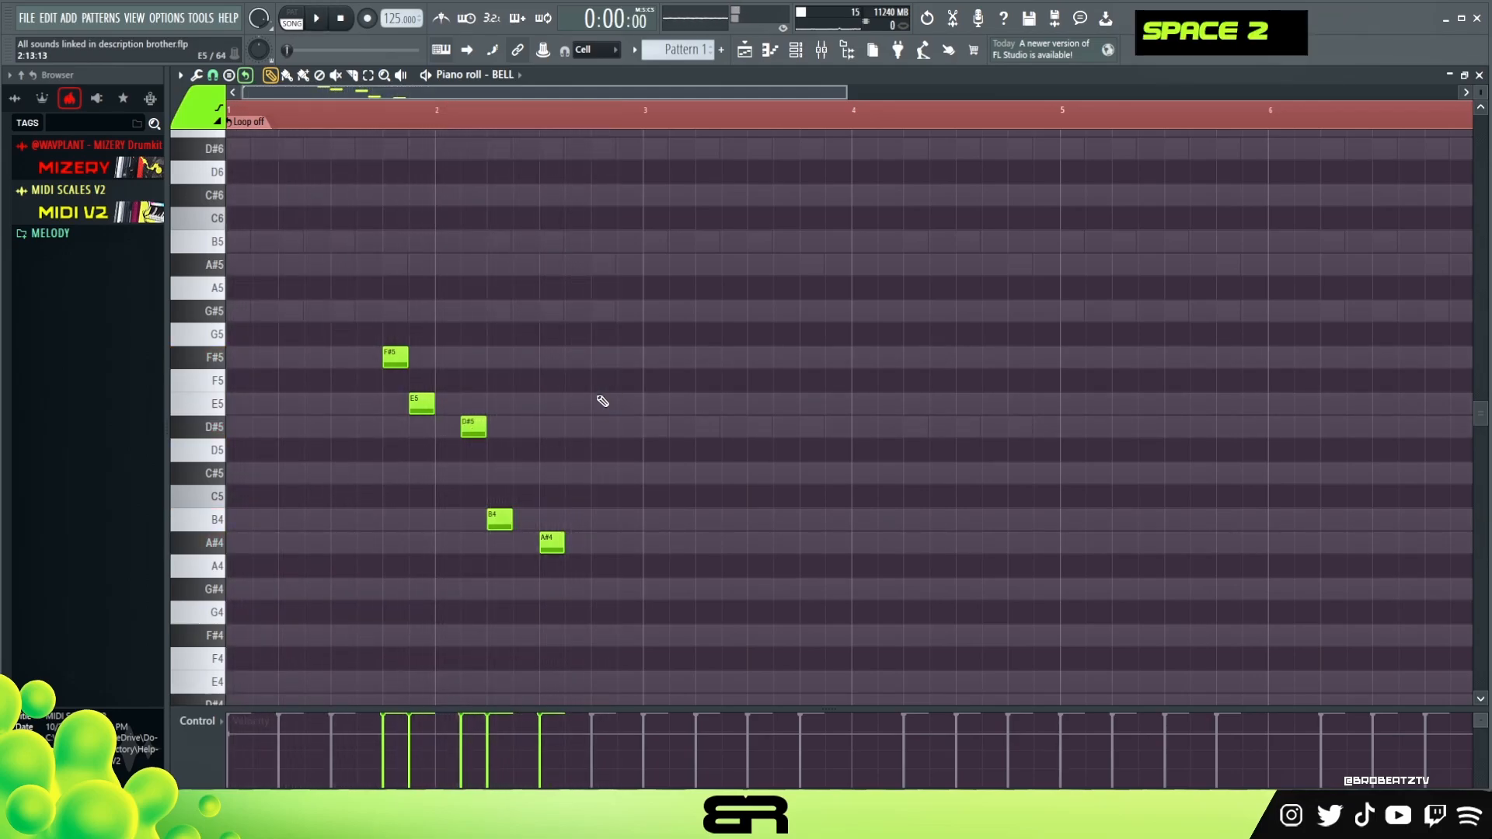
- Duplicate the five-note phrase from bar 1 so the copy starts two bars later, at beat 4 of bar 3
ctrl+drag(370, 335, 453, 425)
right_click(454, 426)
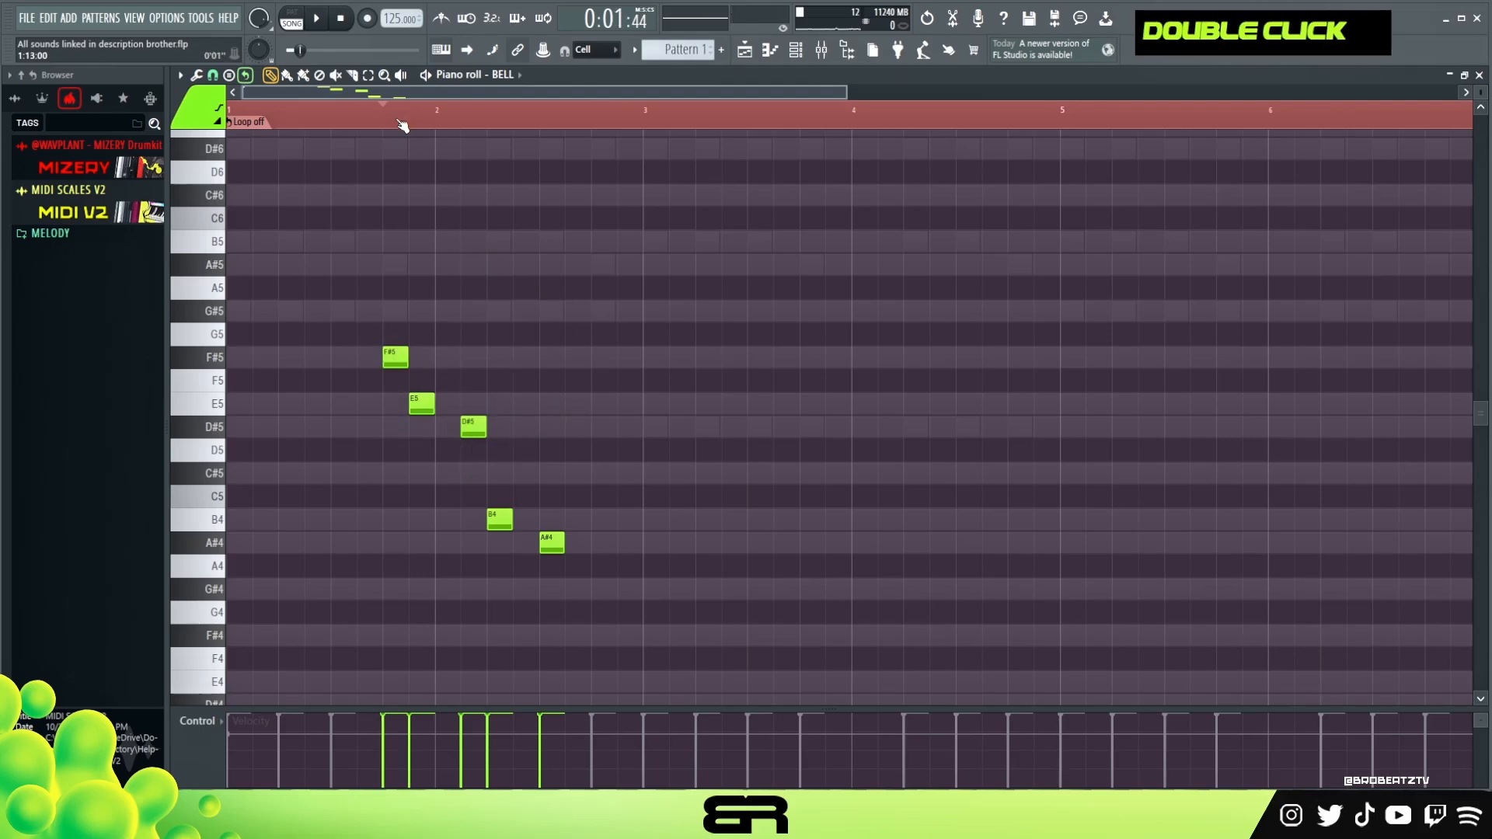
drag(402, 126, 405, 126)
ctrl+drag(365, 320, 579, 558)
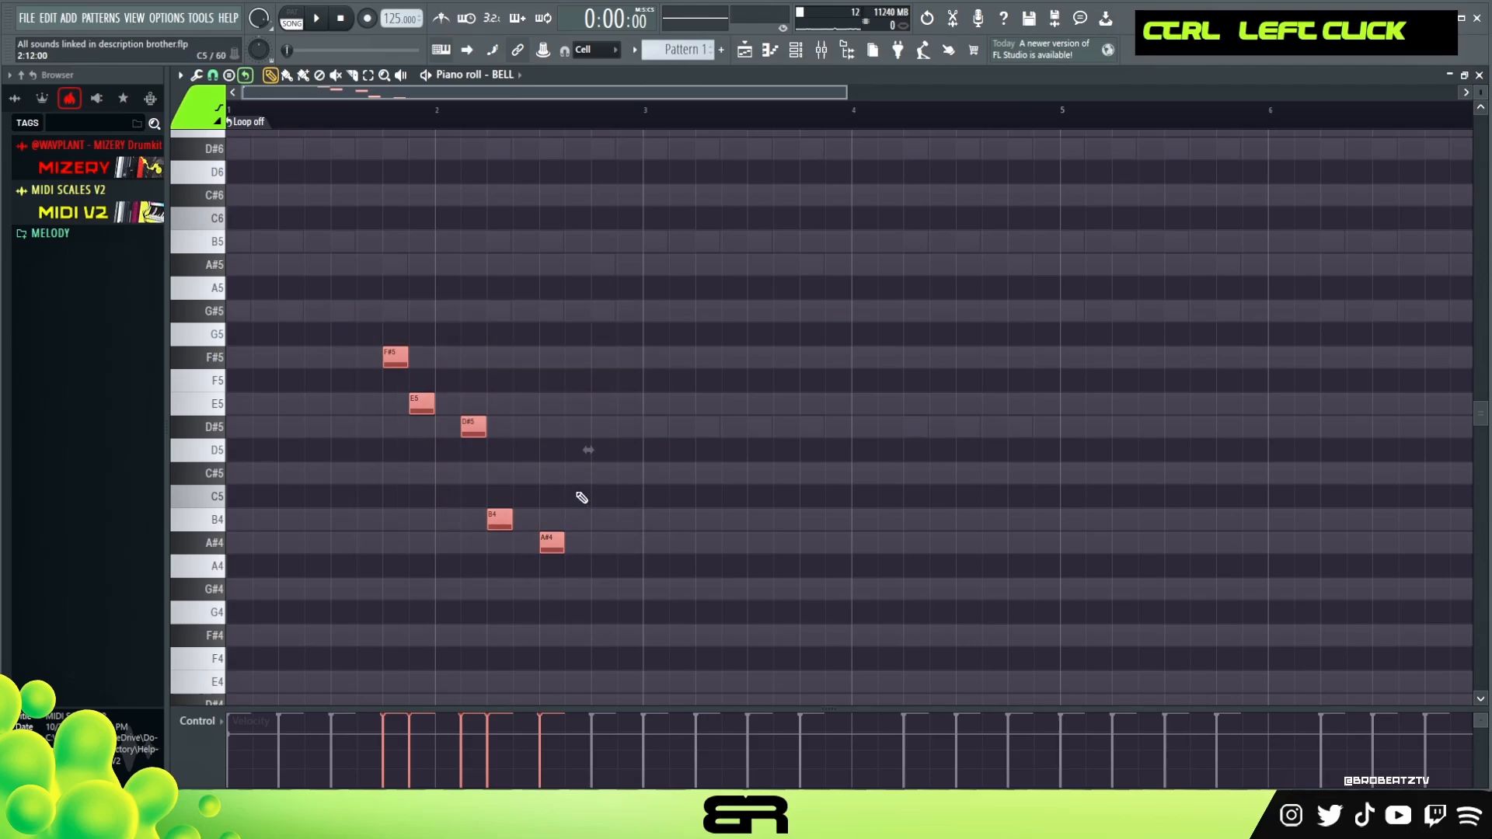
shift+drag(420, 402, 802, 398)
right_click(802, 397)
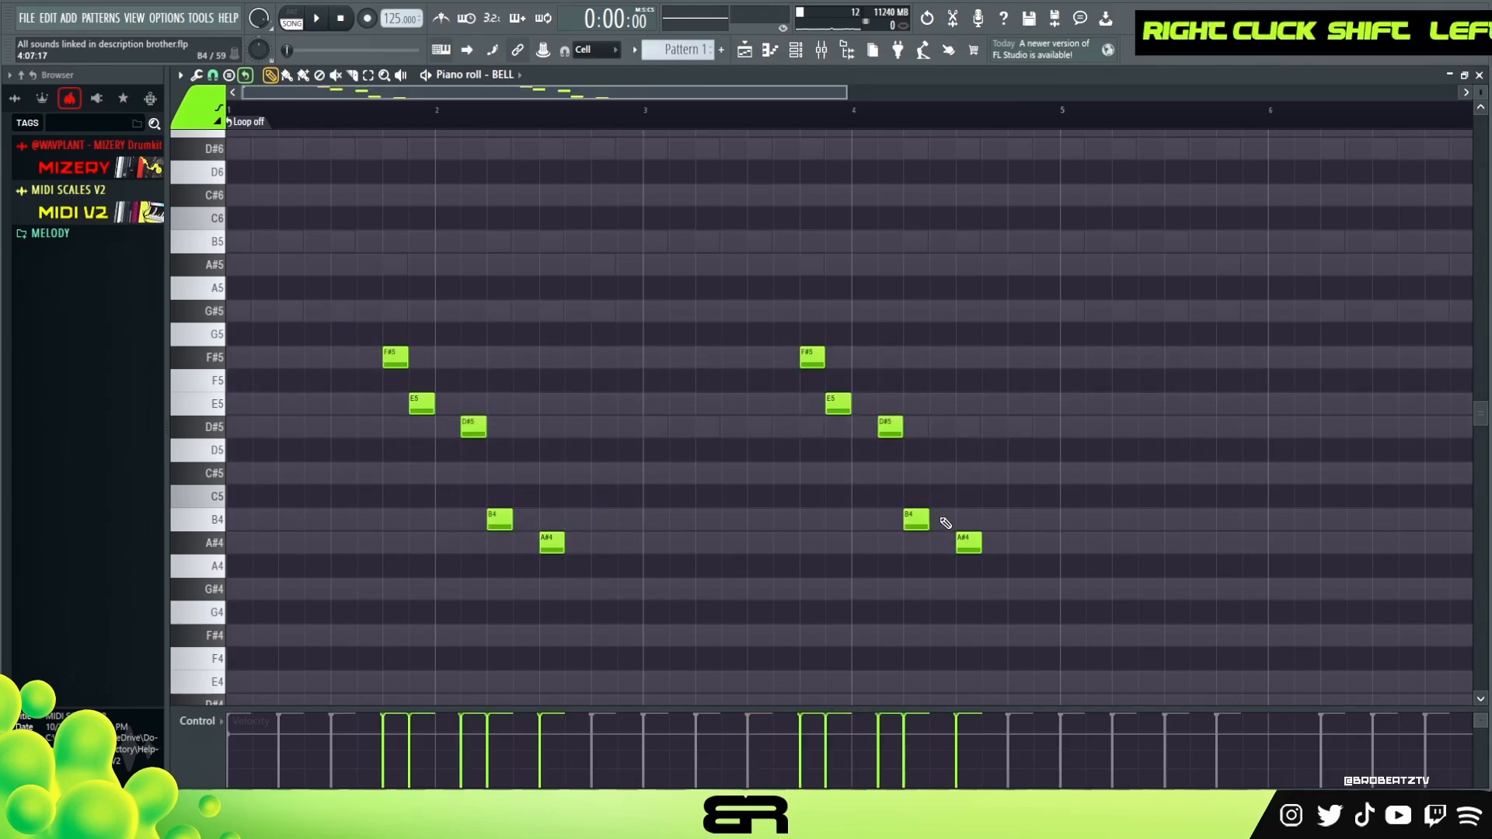
- Replace the copied phrase's final A#4 with a C#5 and a D#5 note, then play the melody
click(961, 476)
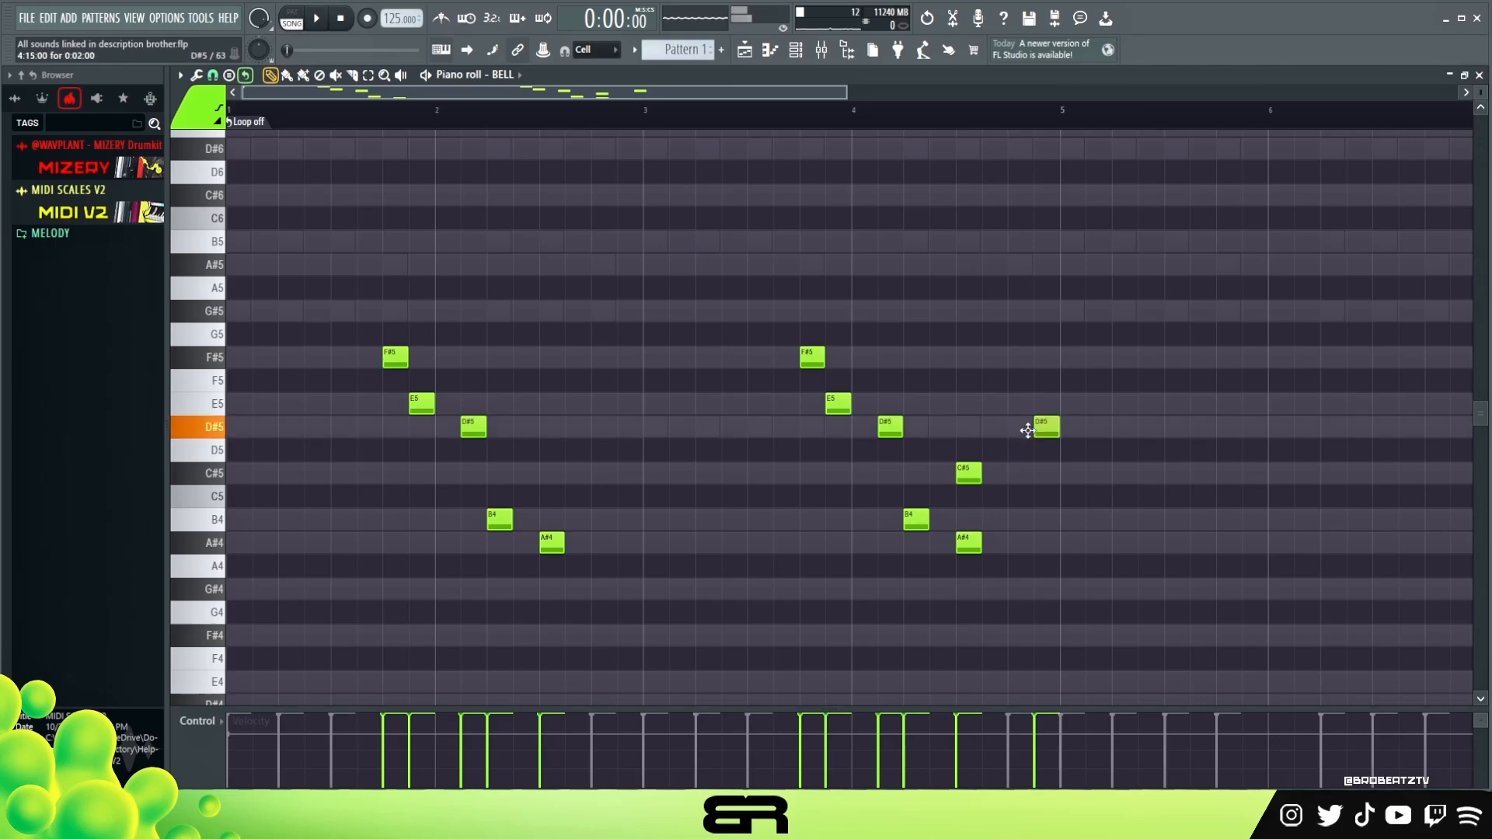
right_click(968, 543)
key(space)
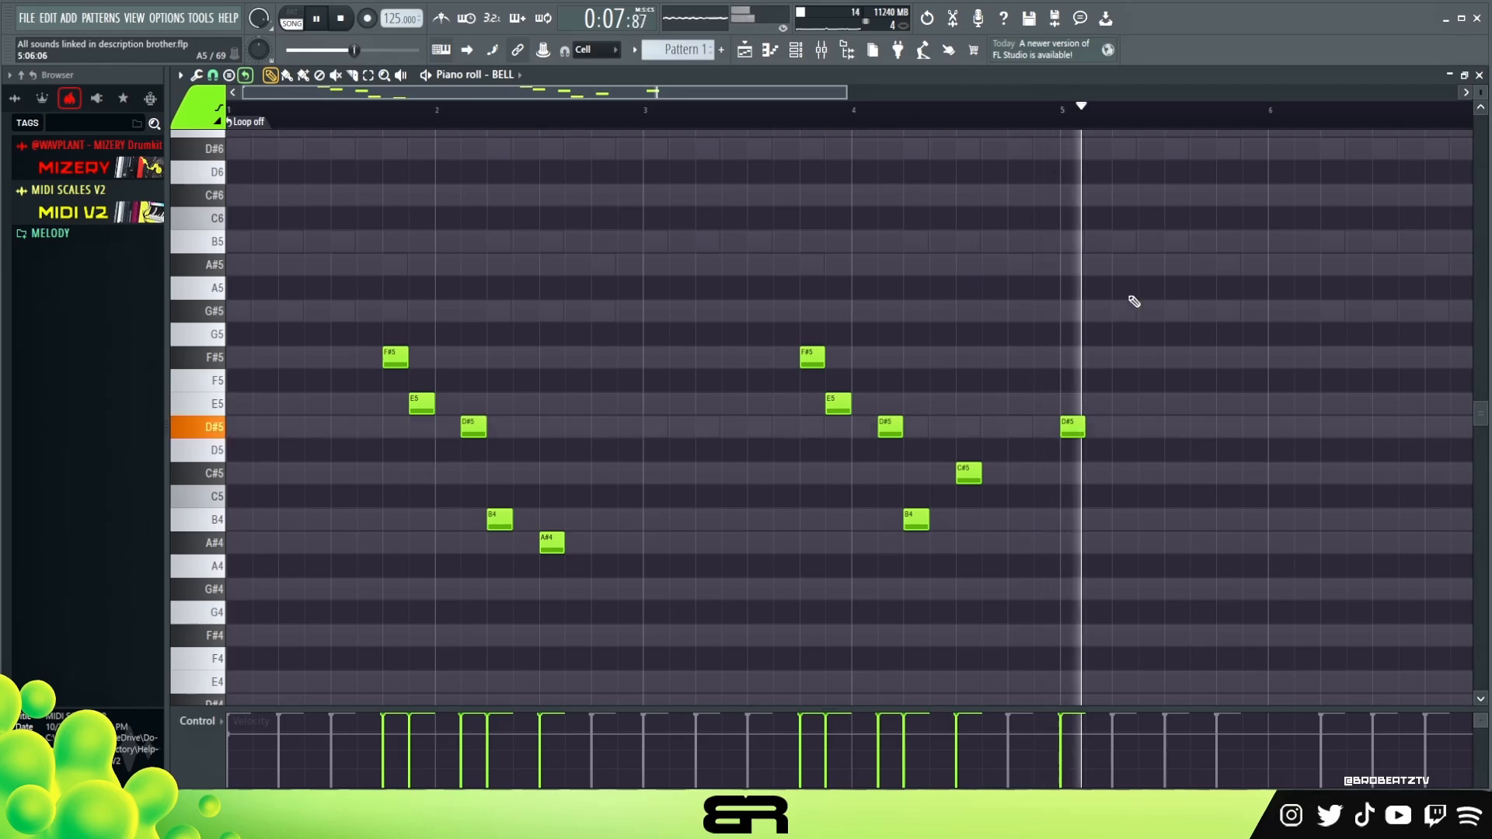
key(space)
- Play back the BELL melody across all eight bars
scroll(614, 109, down, 4)
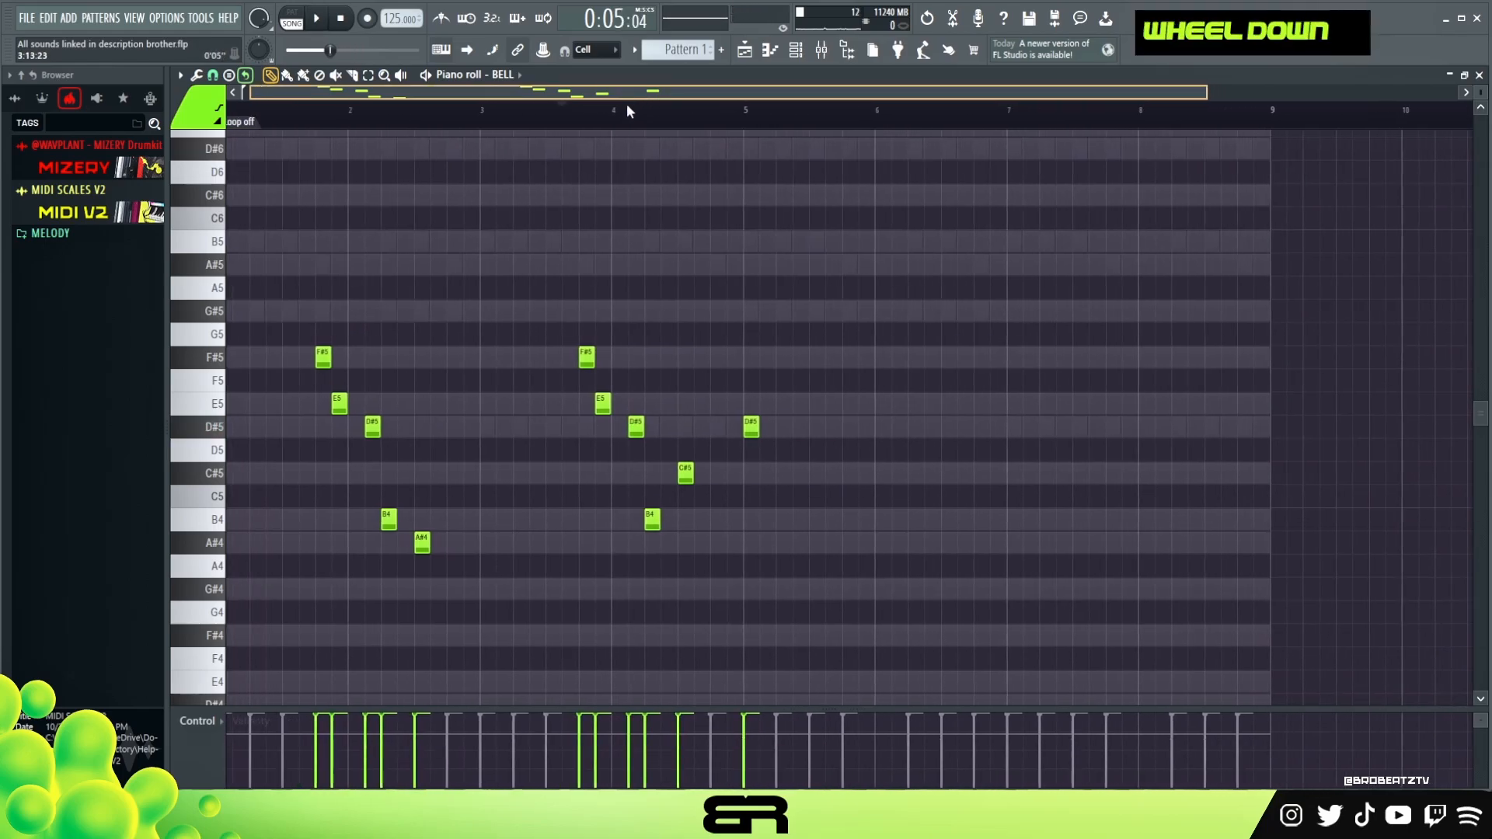
key(space)
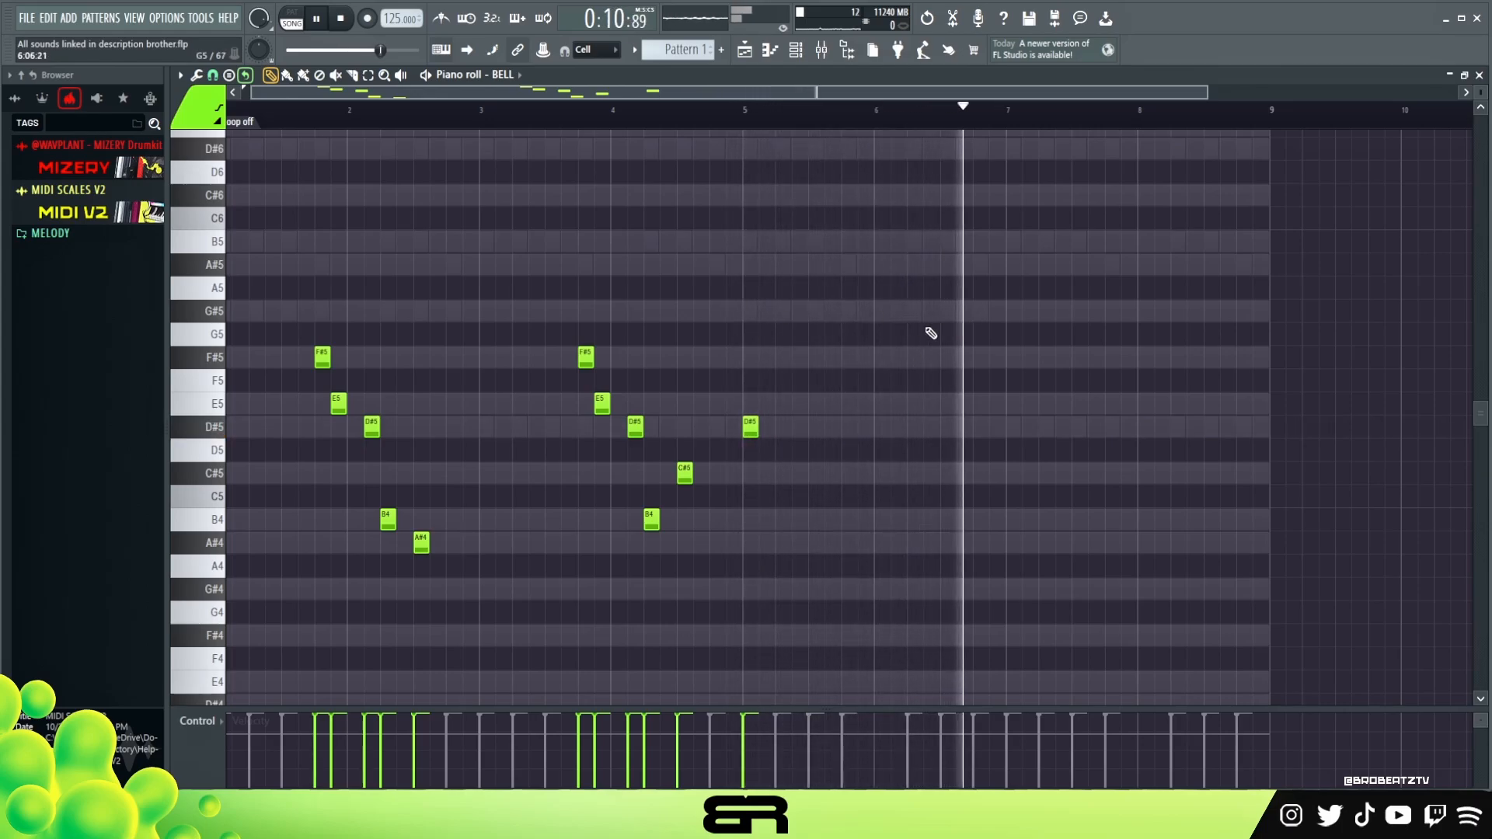
key(space)
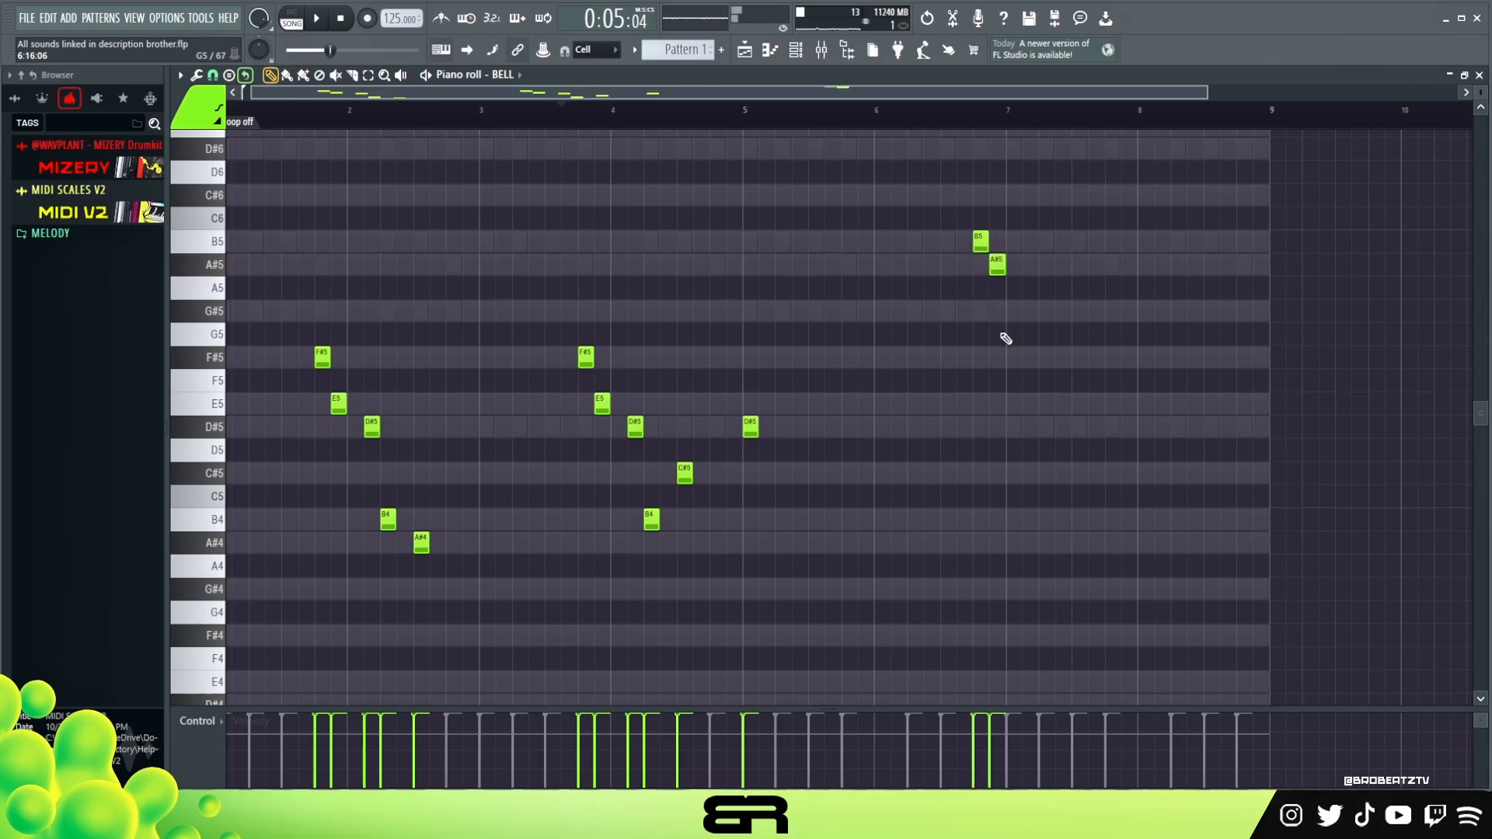
- Select the new notes around bar 7 and play the melody back
mouse_move(942, 205)
mouse_down()
mouse_move(1042, 416)
mouse_move(1119, 420)
mouse_up()
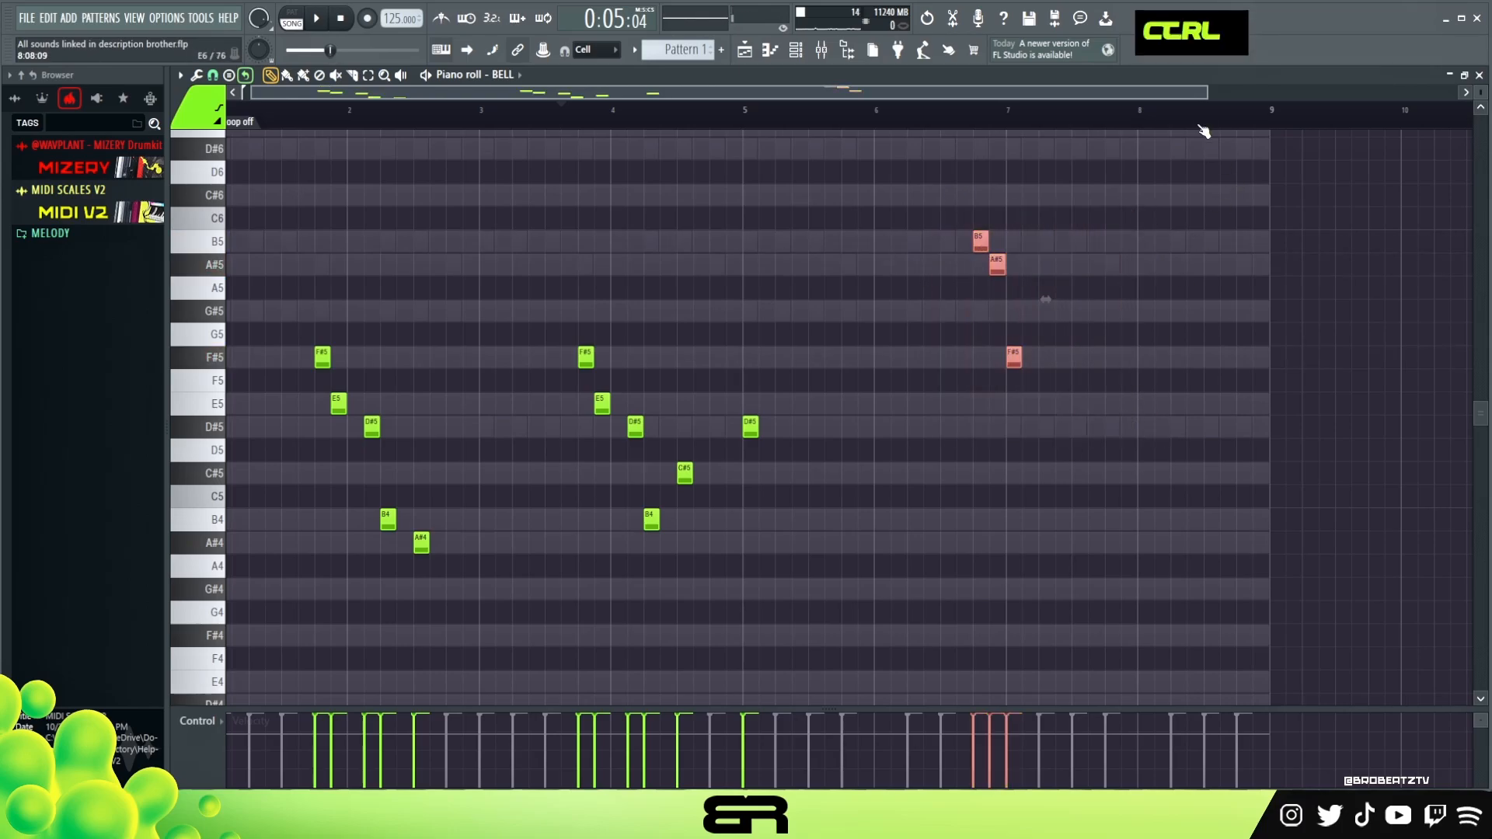
drag(1204, 94, 1062, 95)
right_click(1104, 182)
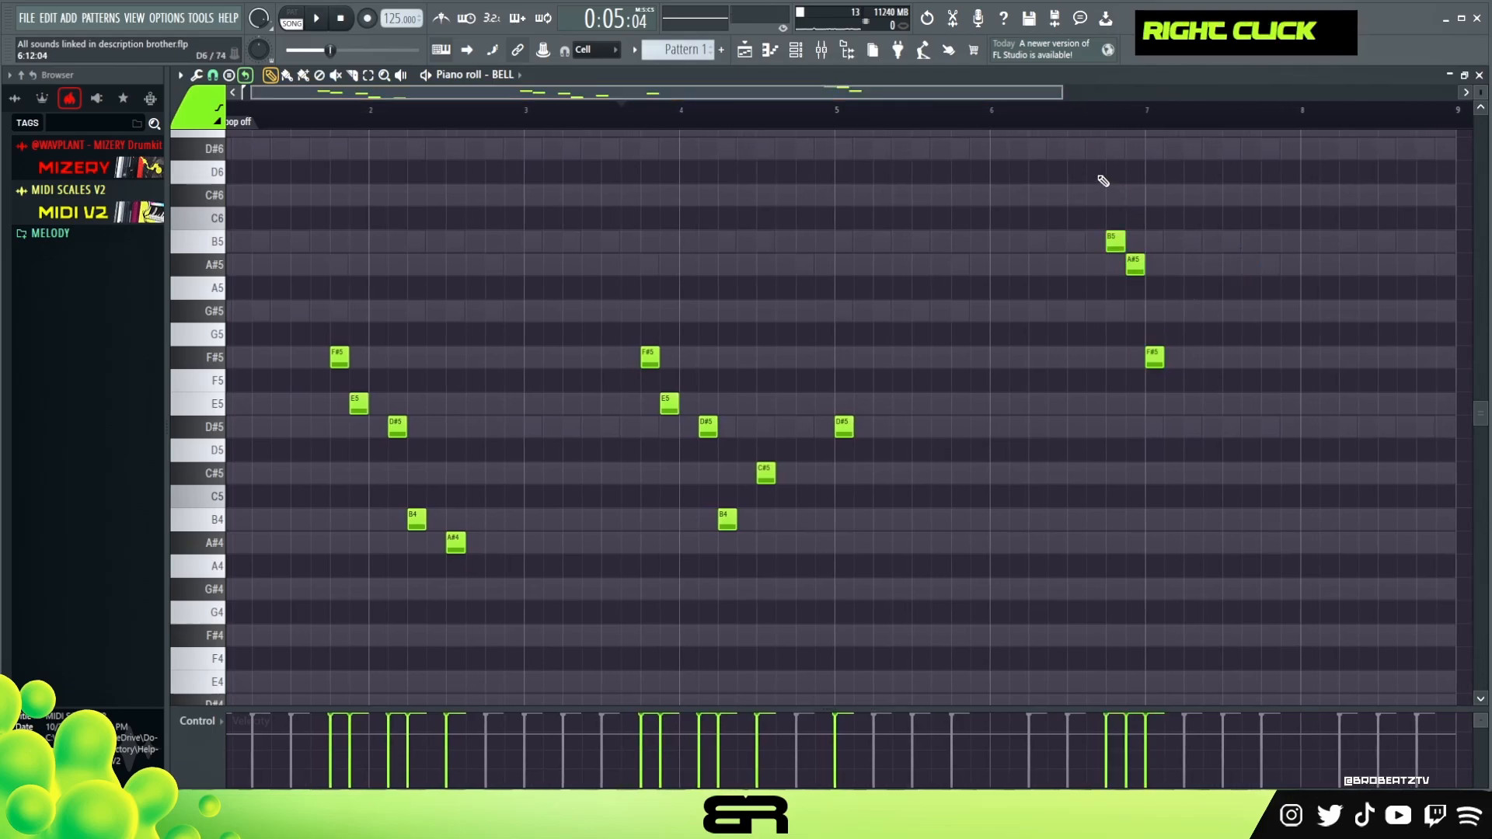
ctrl+click(1242, 483)
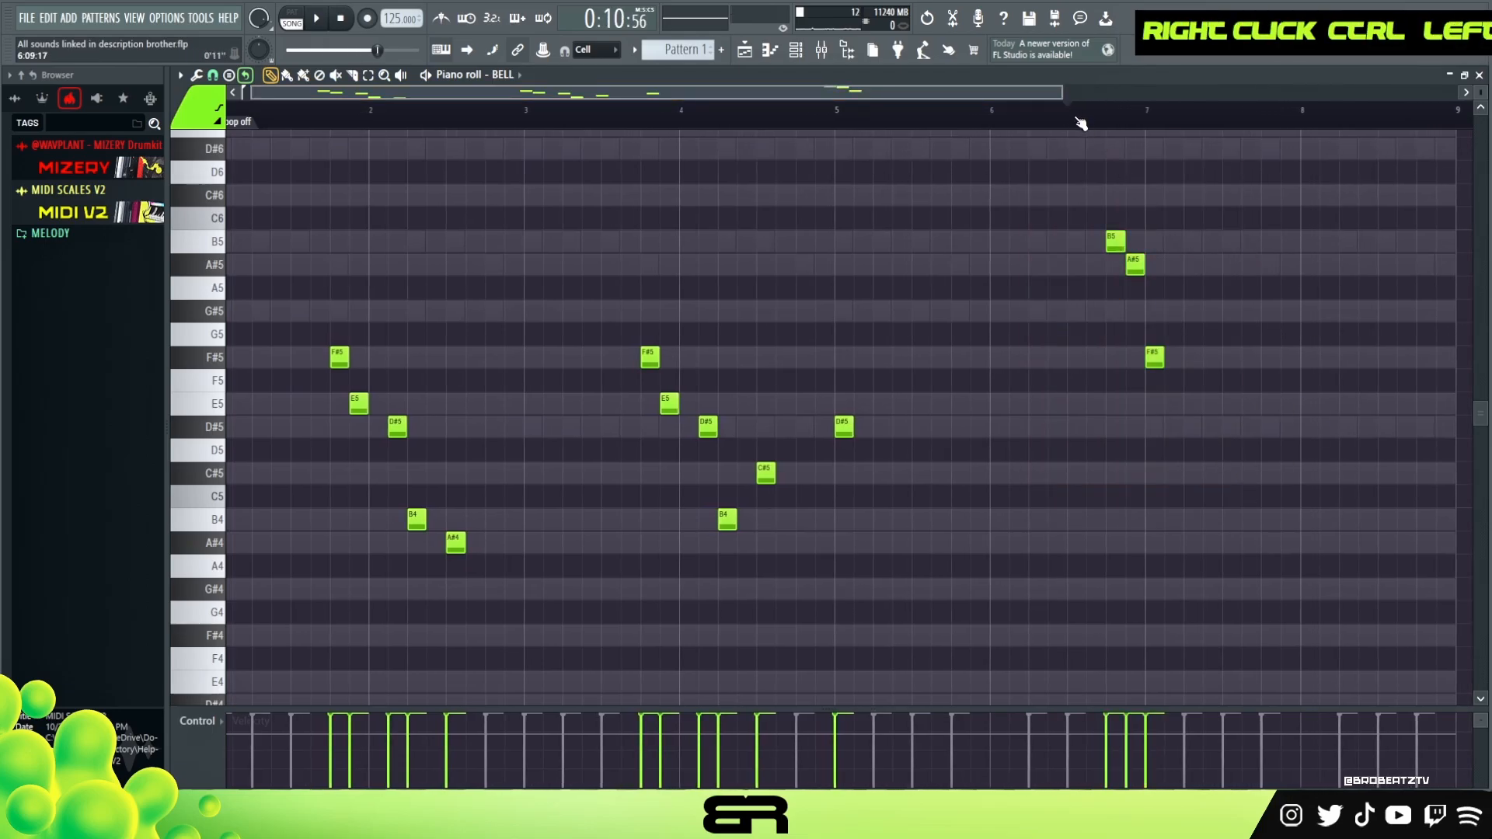
key(space)
key(space)
- Add D#5, F#5, E5 and D#5 notes after the F#5 in bar 7, then play the melody
shift+click(1155, 356)
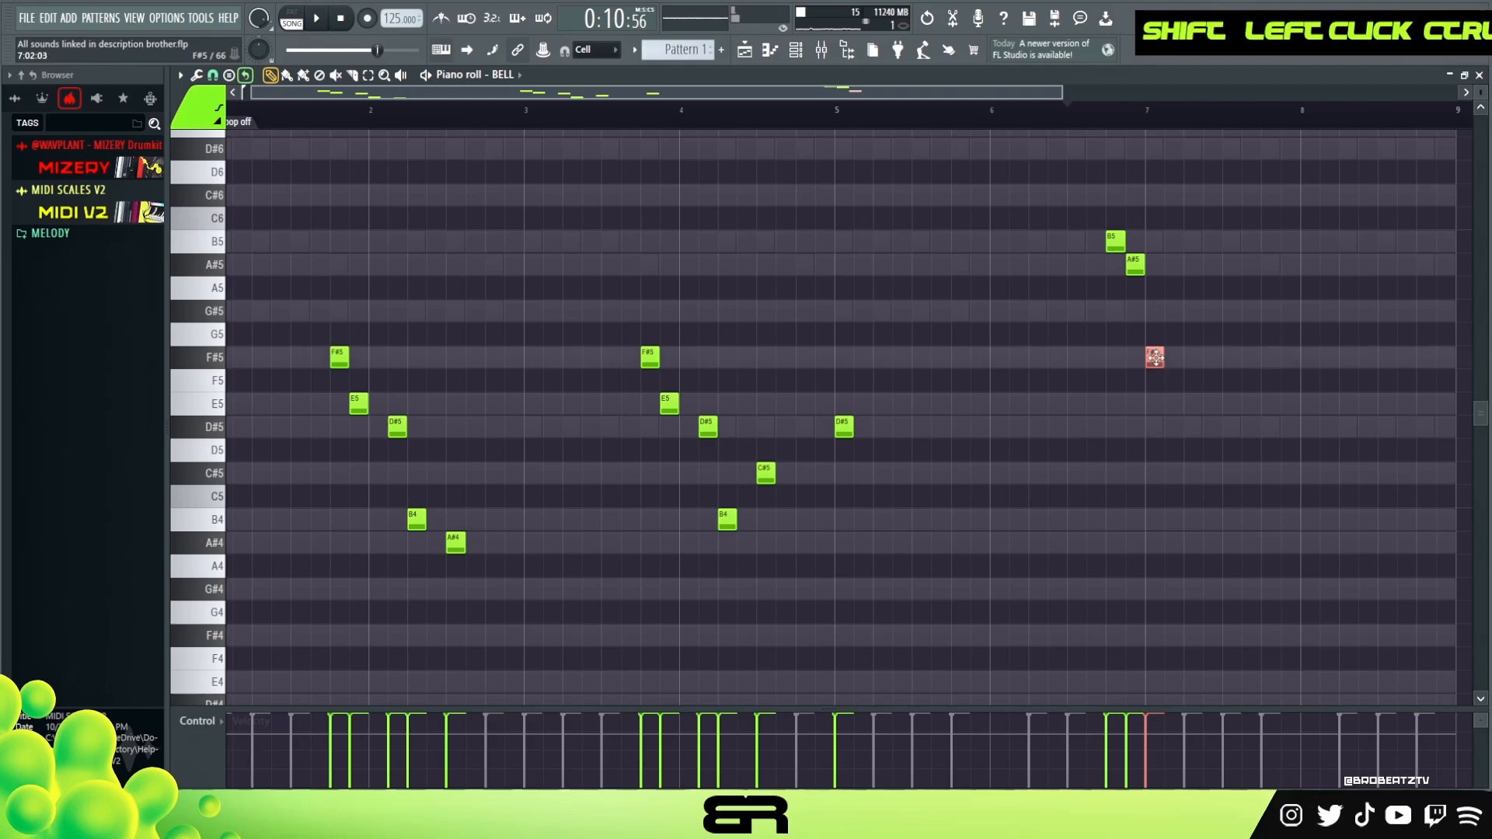
ctrl+click(1154, 359)
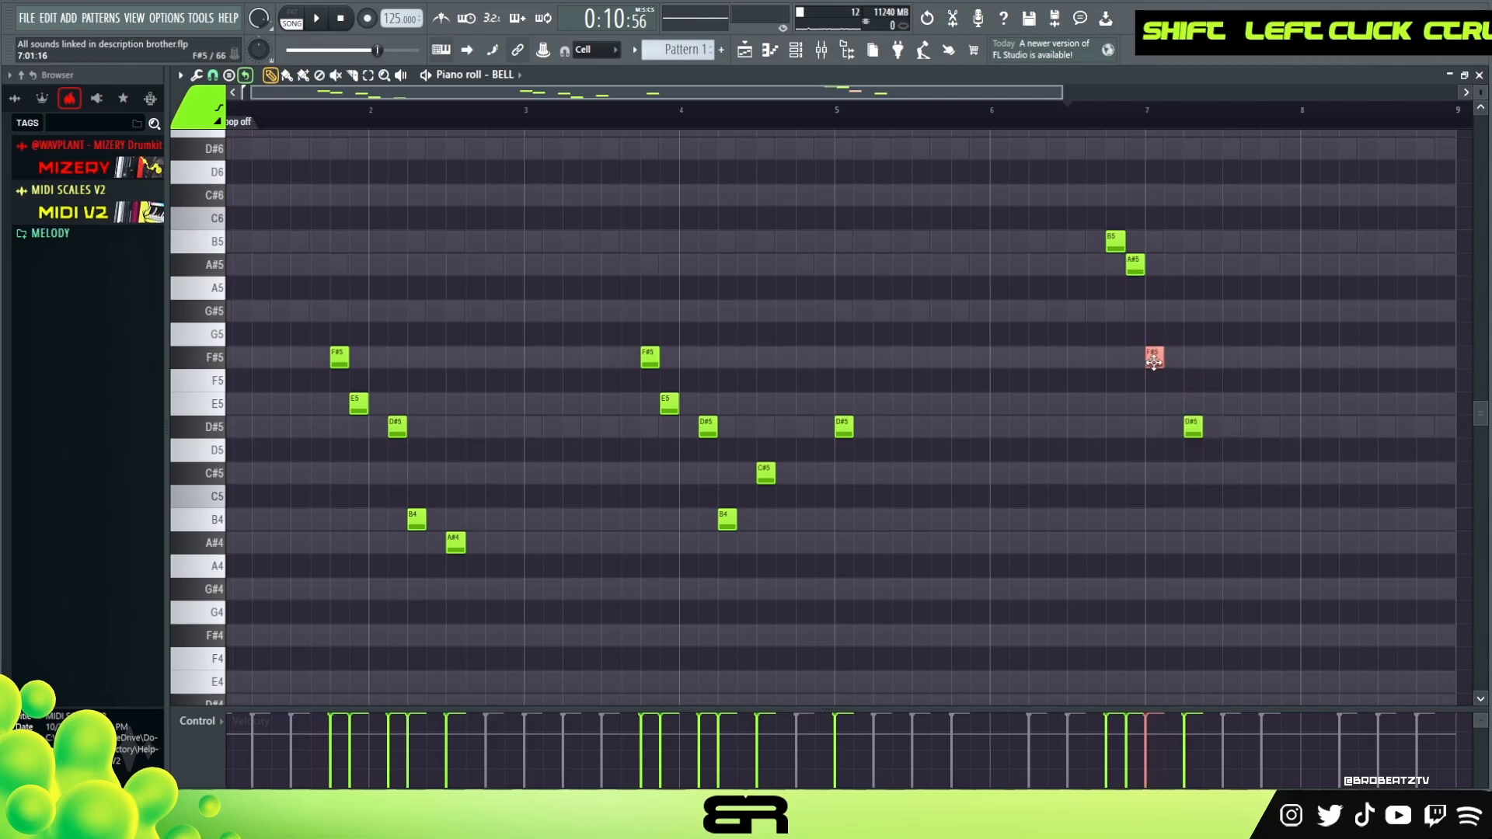
shift+drag(1142, 363, 1238, 363)
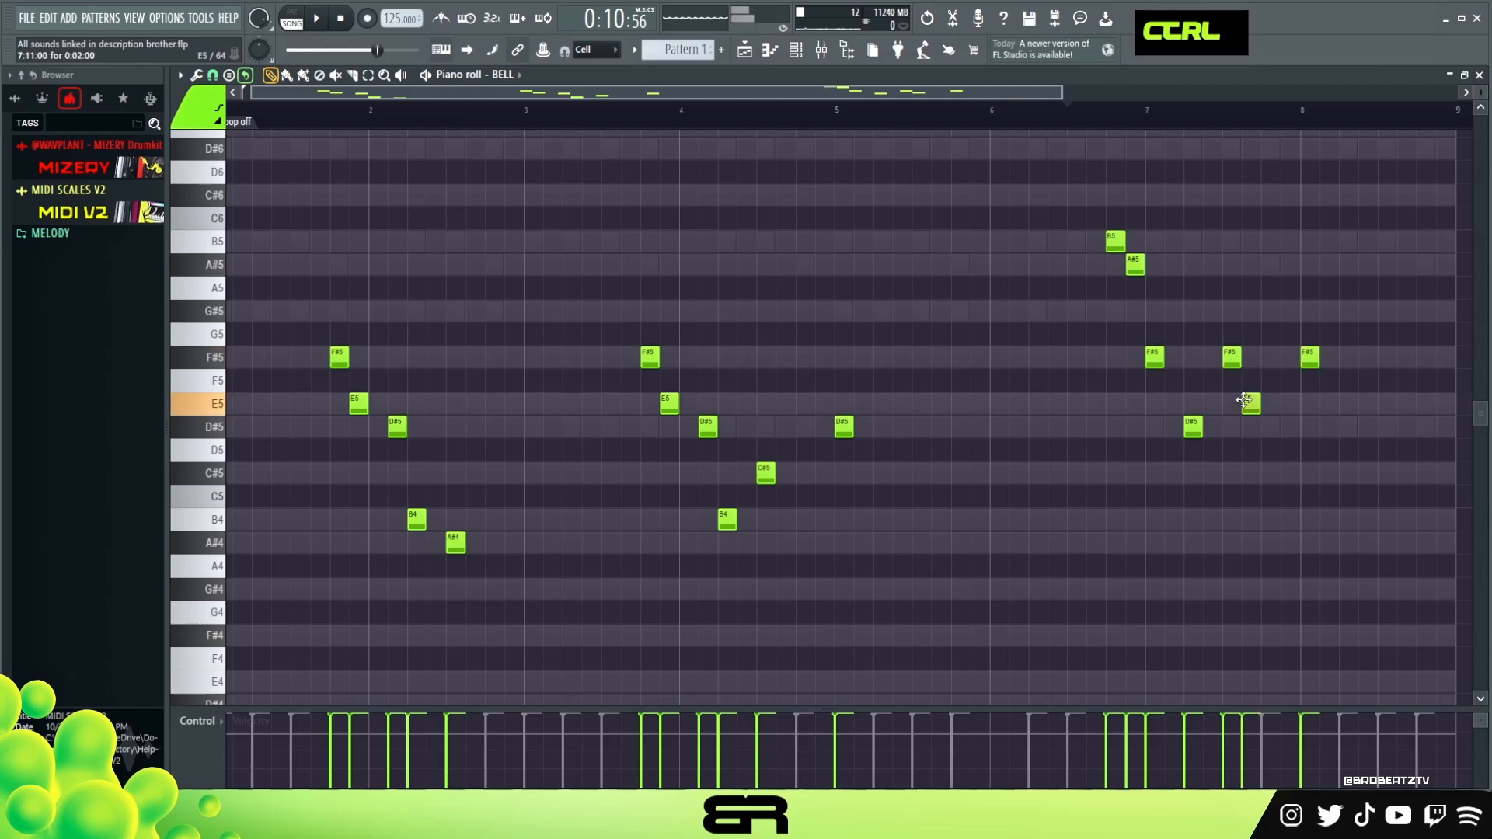
click(1266, 361)
right_click(1270, 356)
right_click(1251, 403)
right_click(1232, 357)
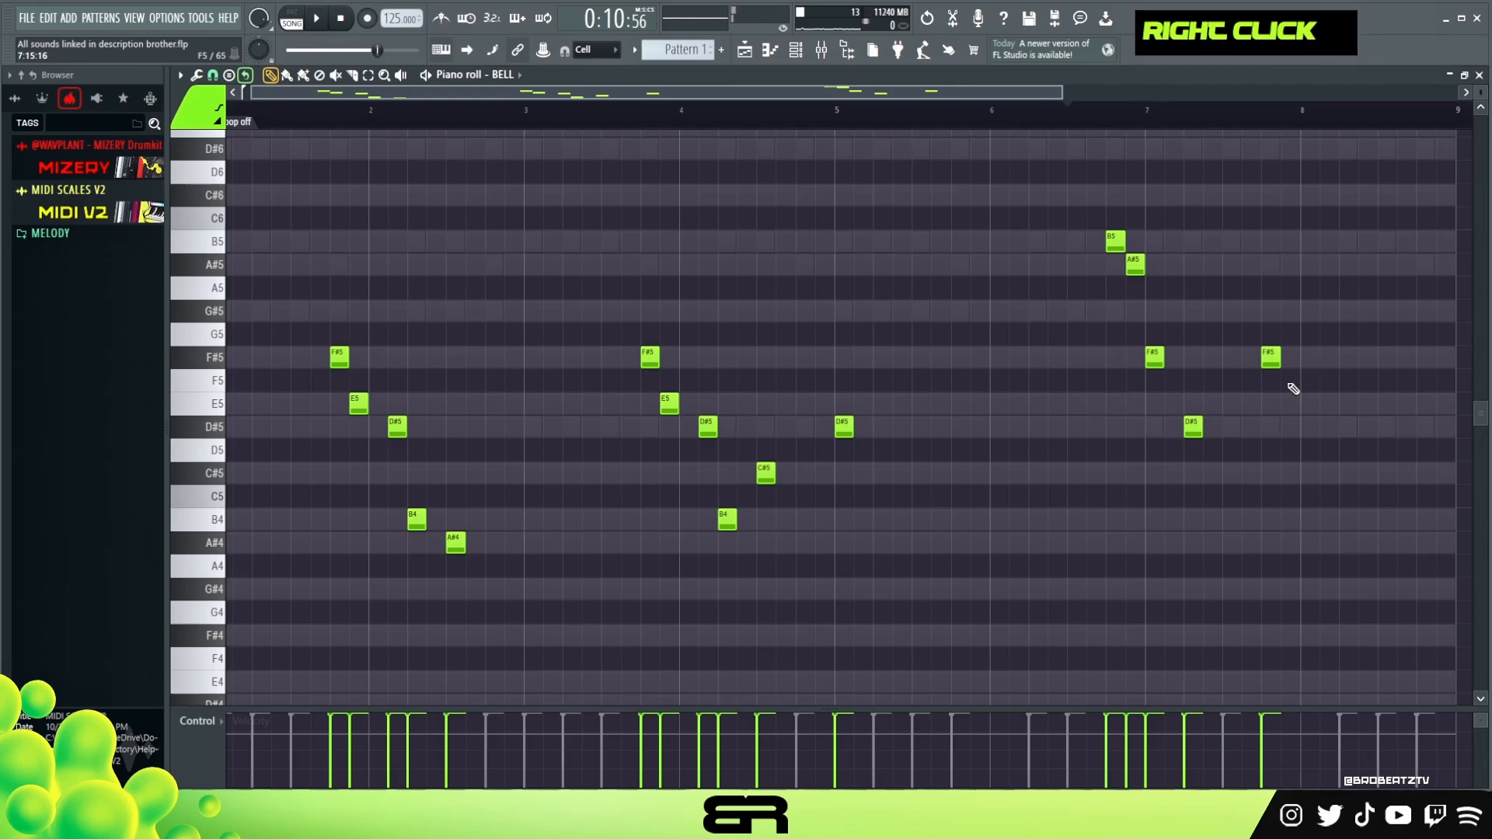
click(1310, 427)
key(space)
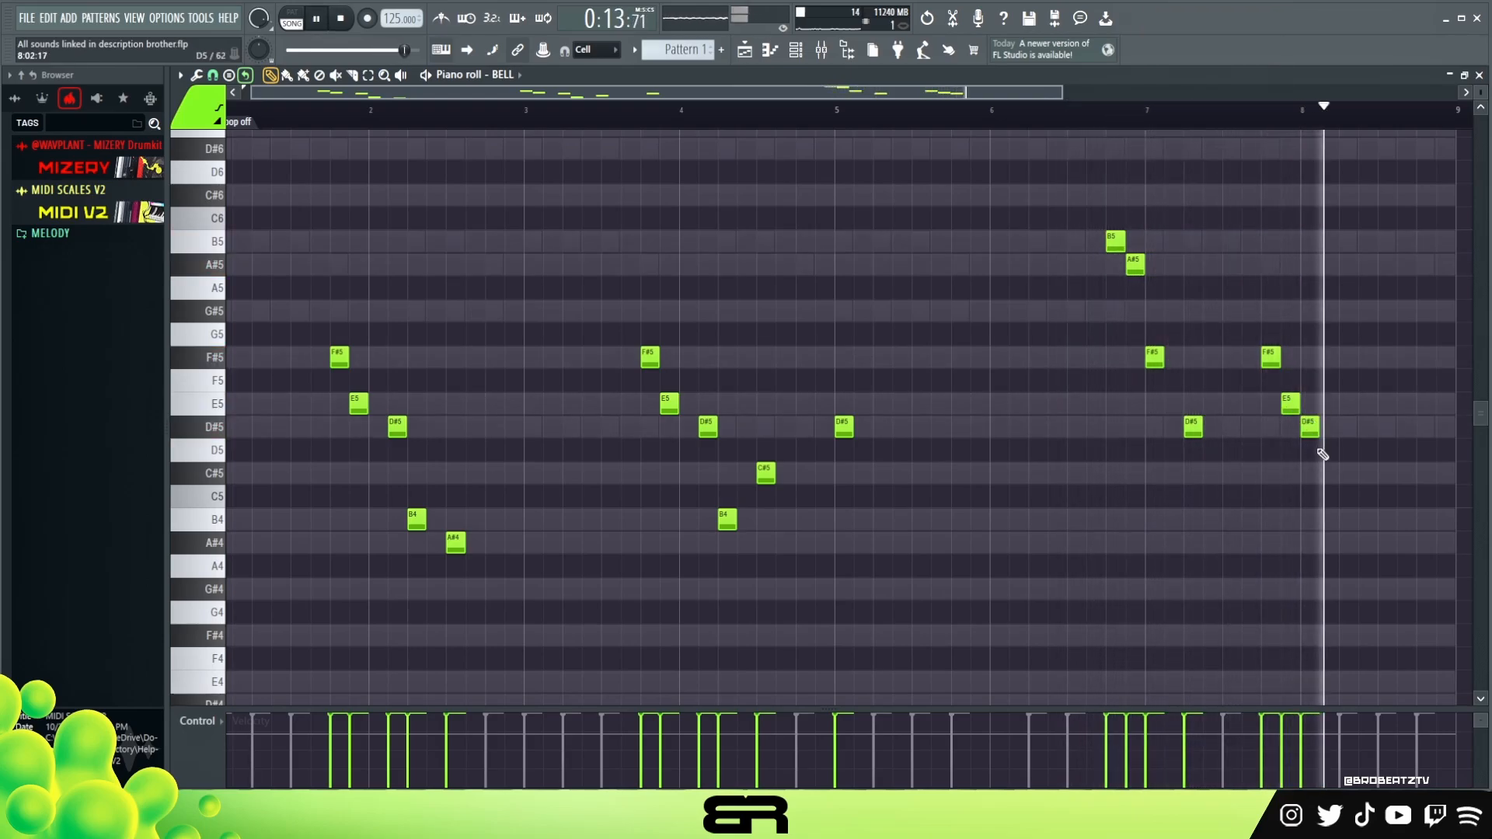
key(space)
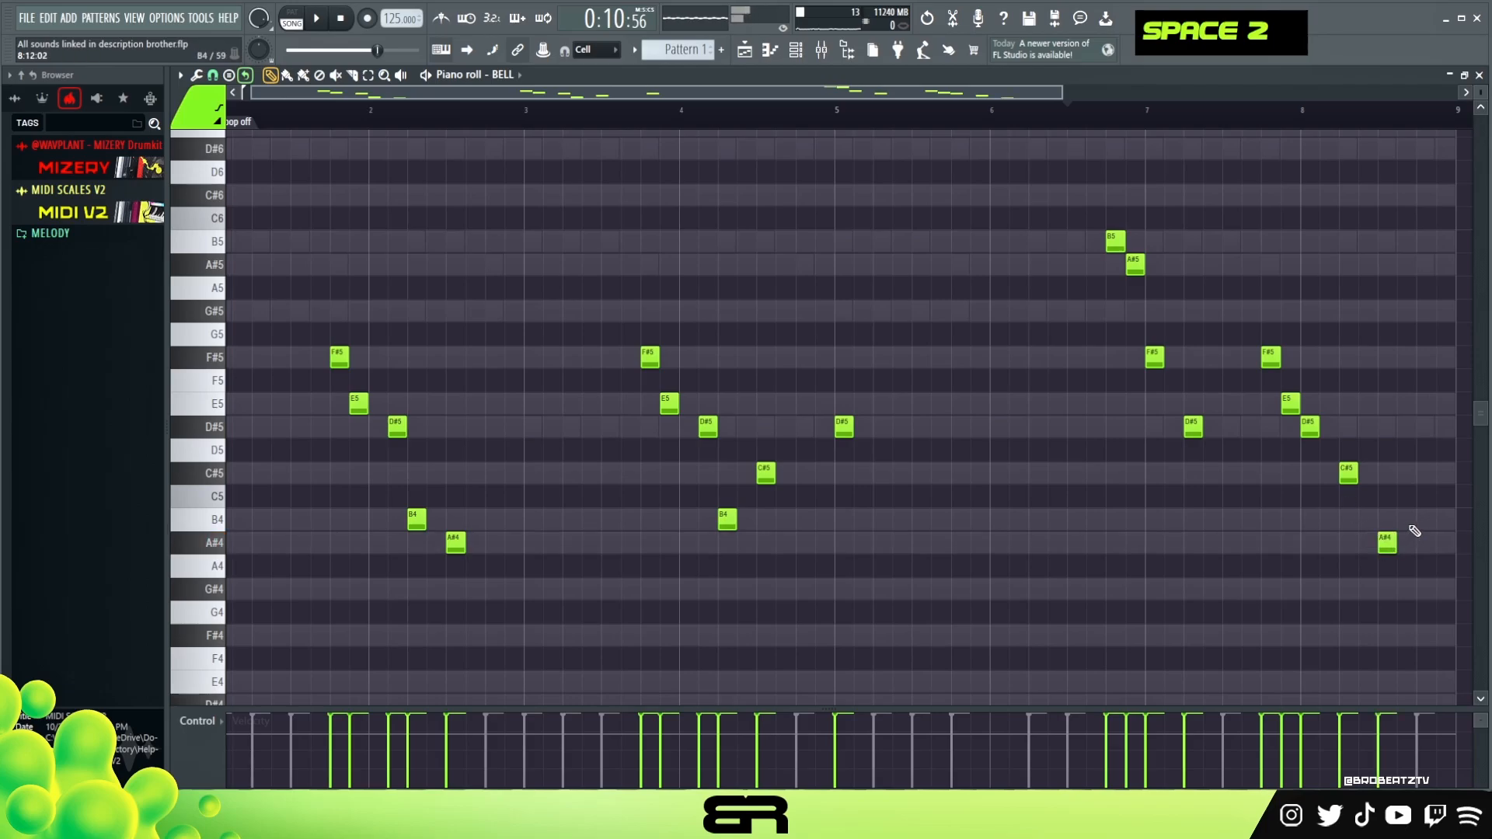
- End bar 8 with C#5, A#4 and B4 notes and play the melody back
click(1441, 520)
right_click(1384, 424)
key(space)
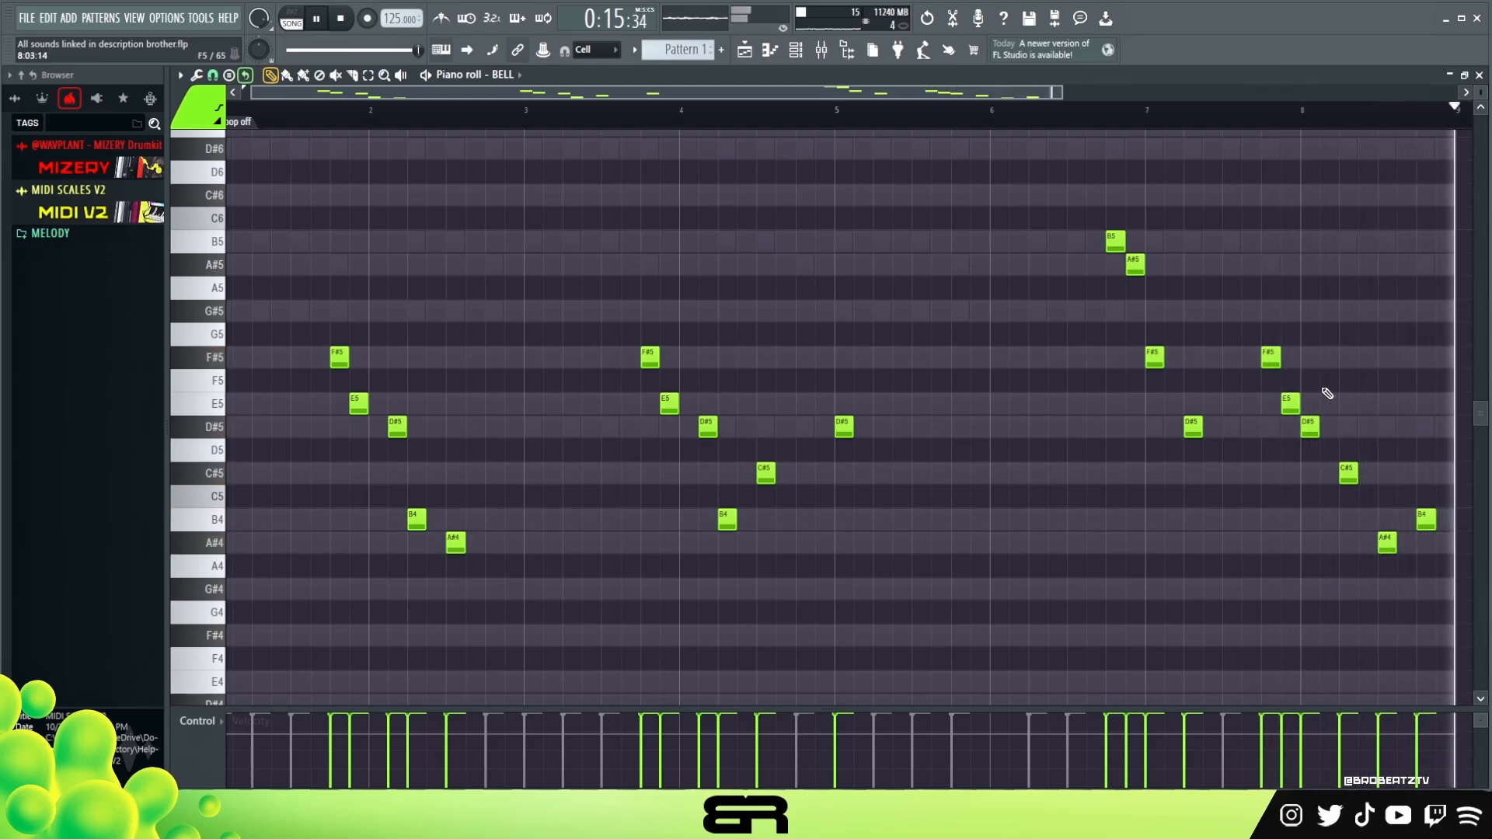
key(space)
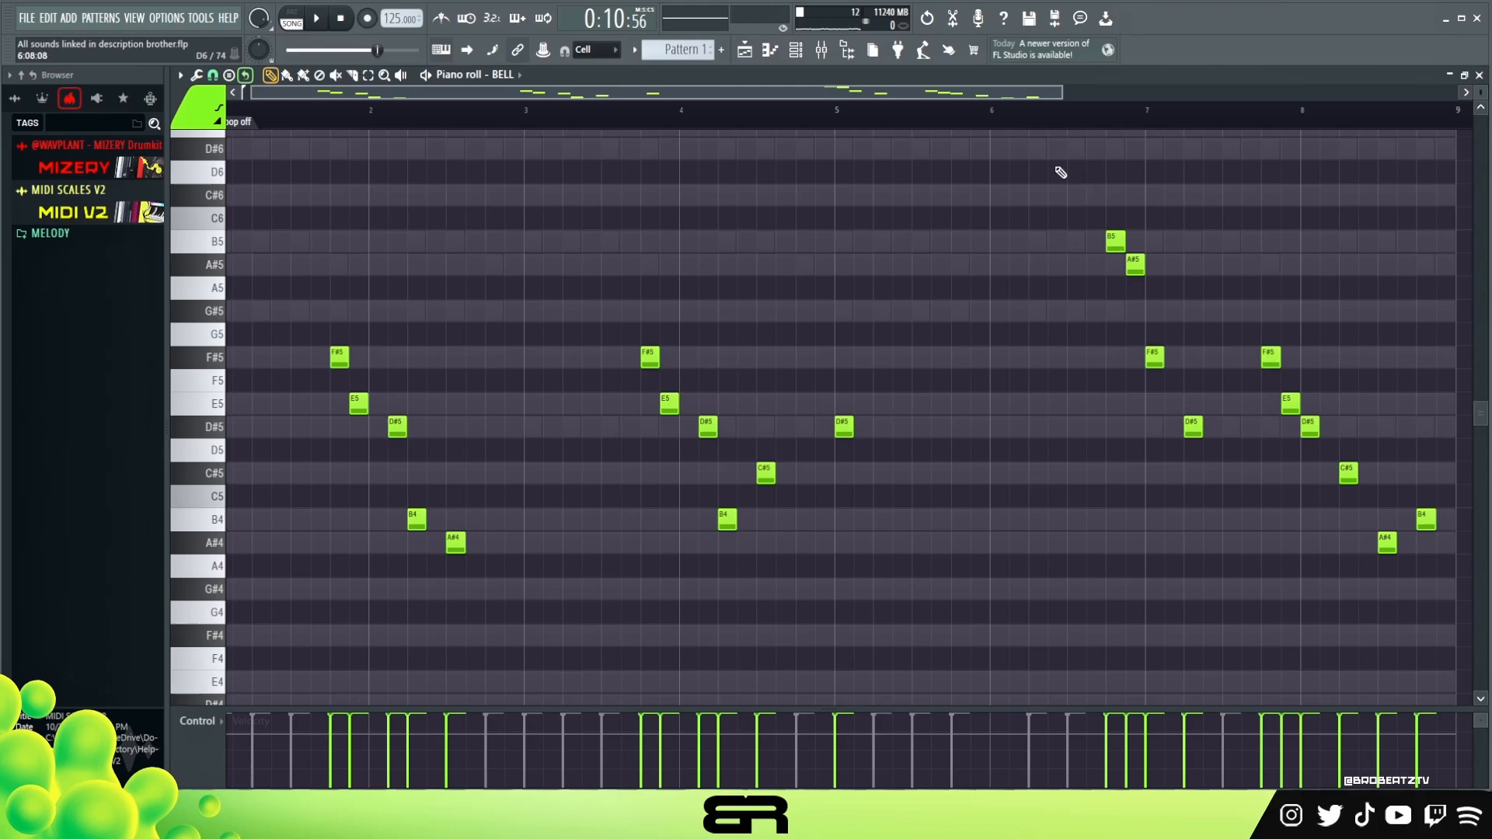
- Open the BRASS channel's Kontakt Brass Quartet instrument
click(805, 59)
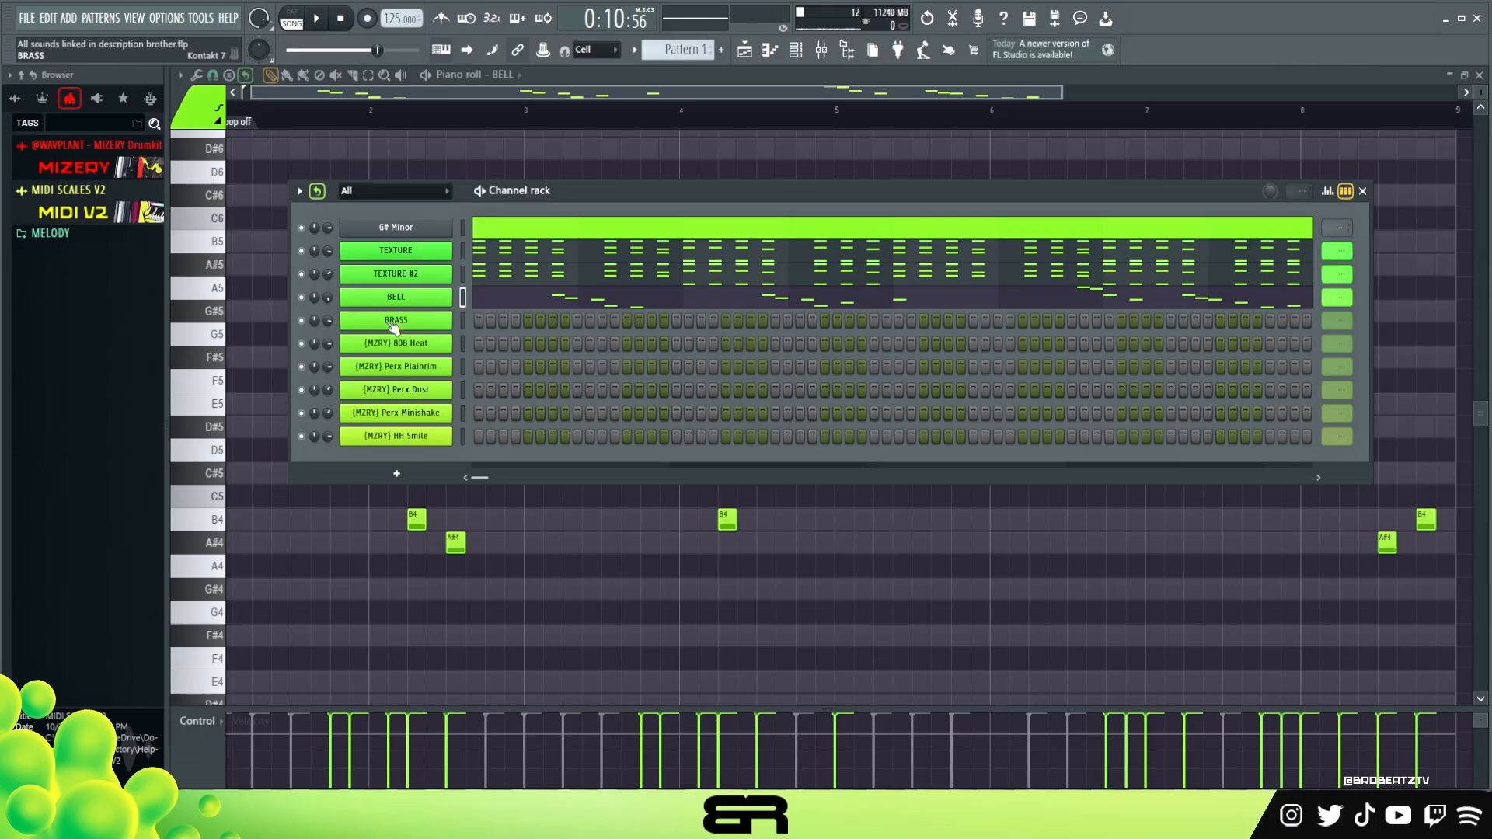
click(394, 323)
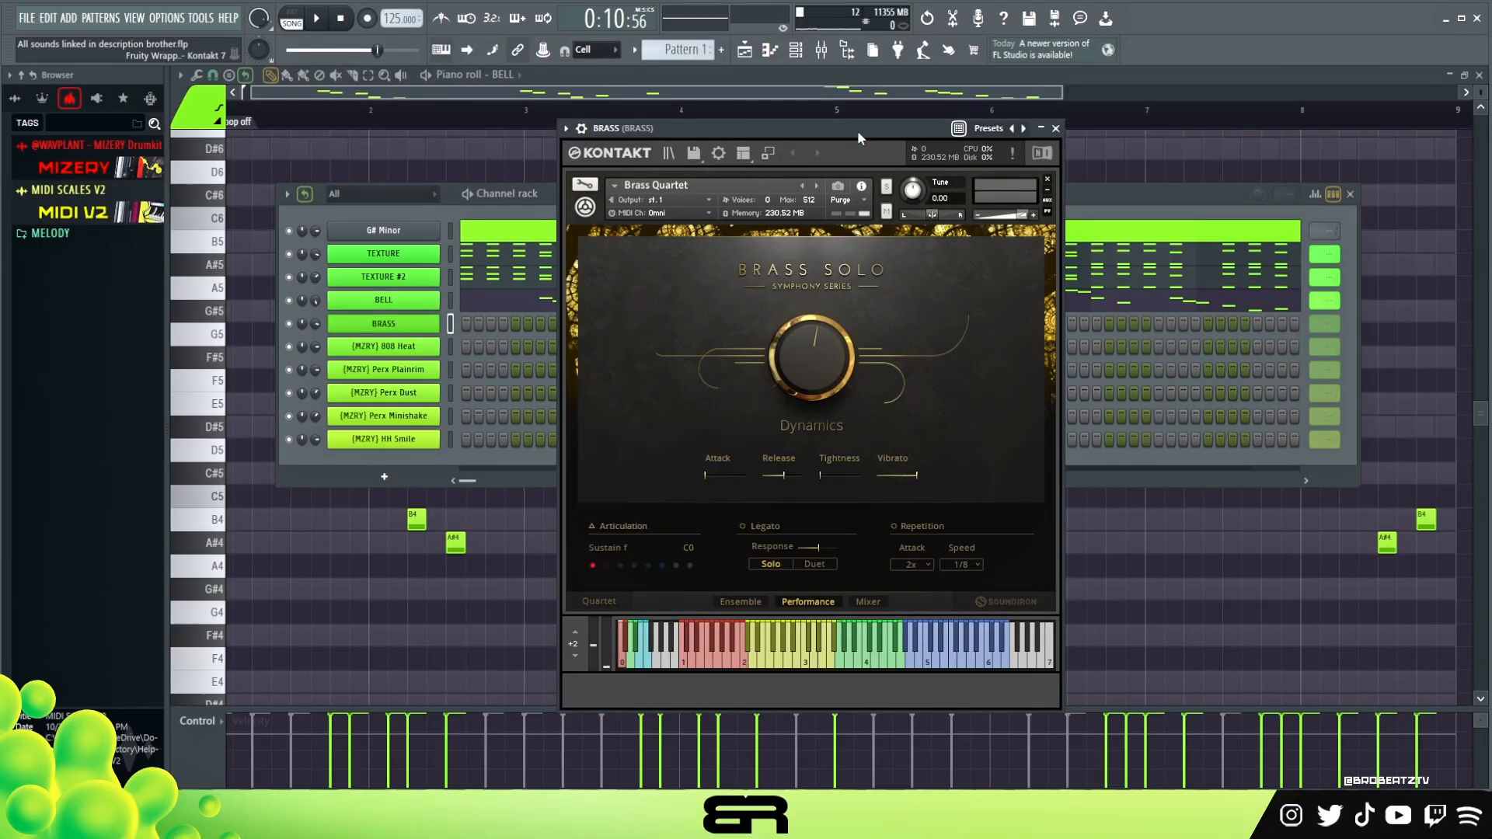
drag(856, 131, 864, 137)
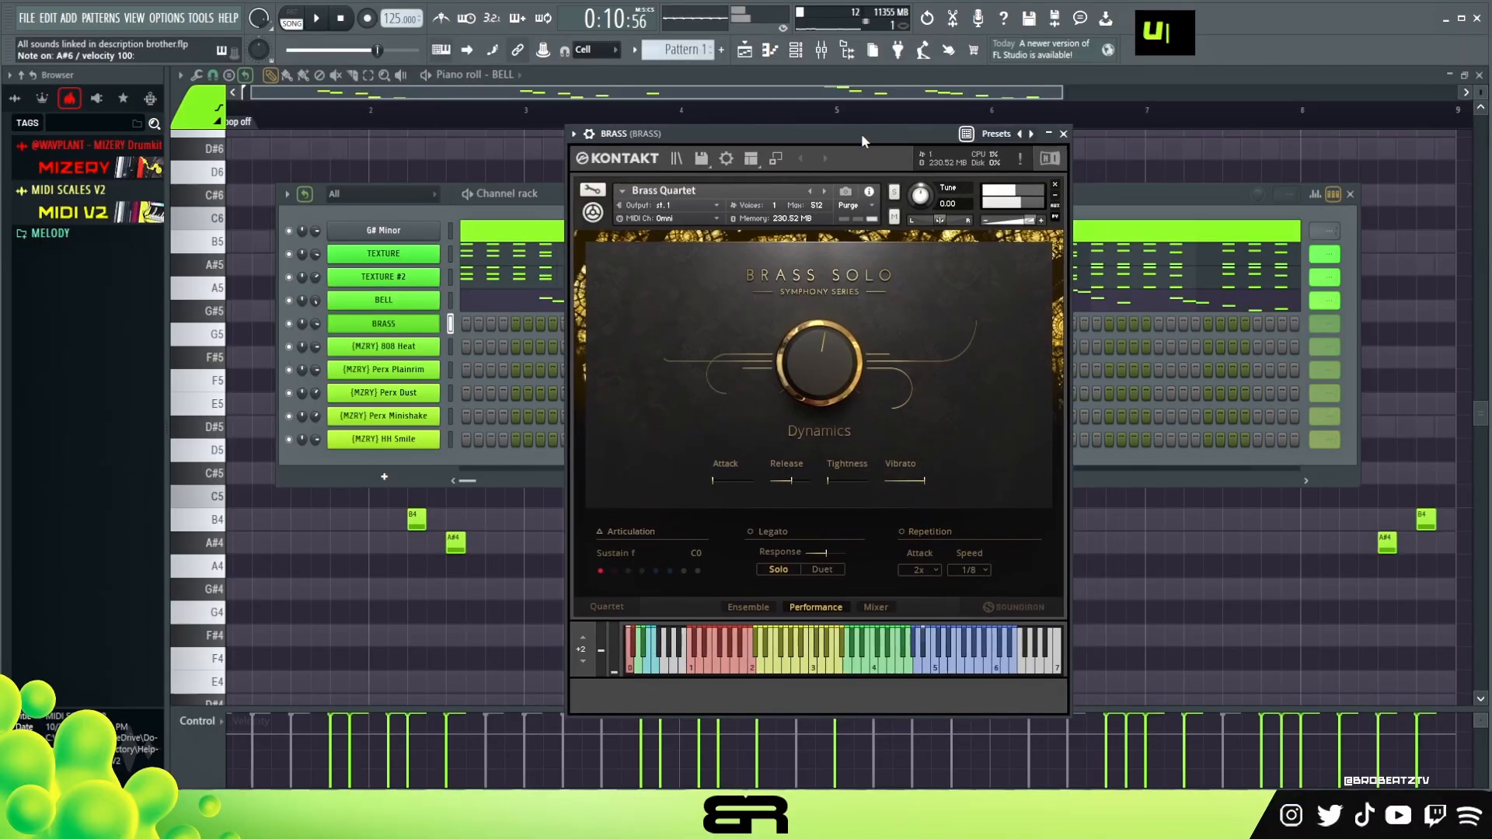
- Open the piano roll for the BRASS channel
right_click(436, 320)
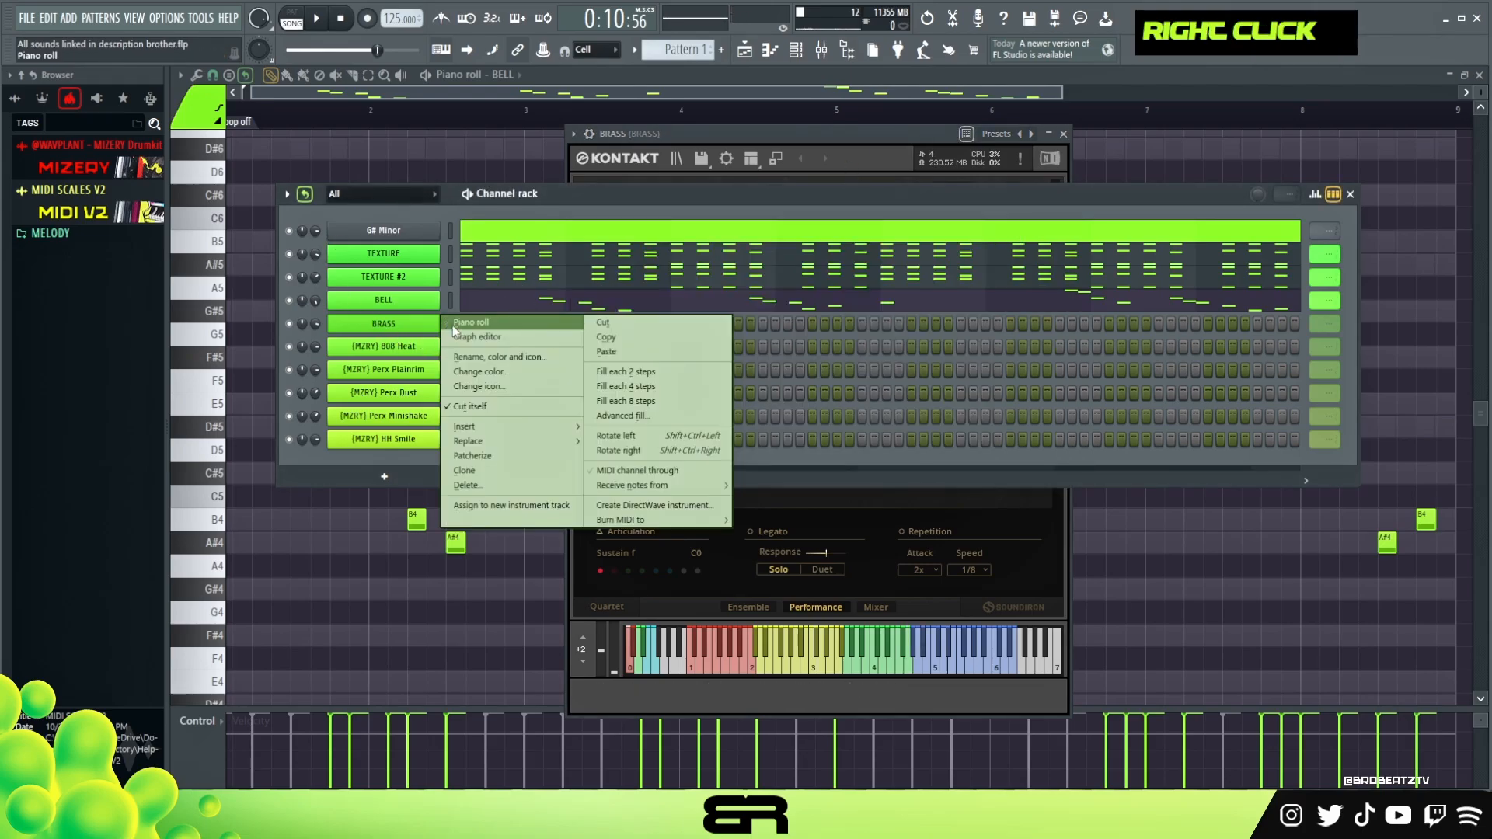
click(505, 198)
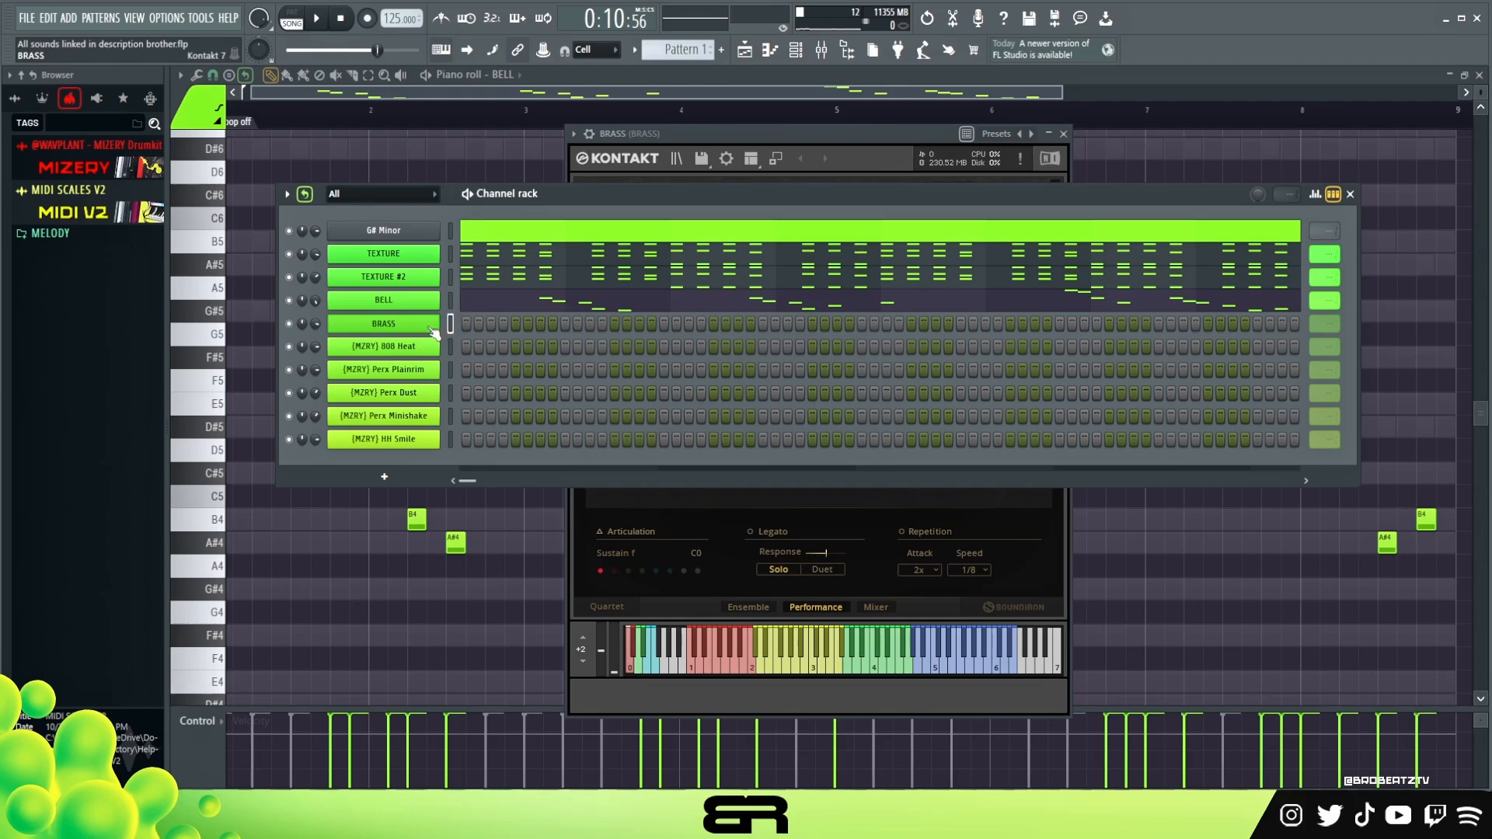
right_click(434, 332)
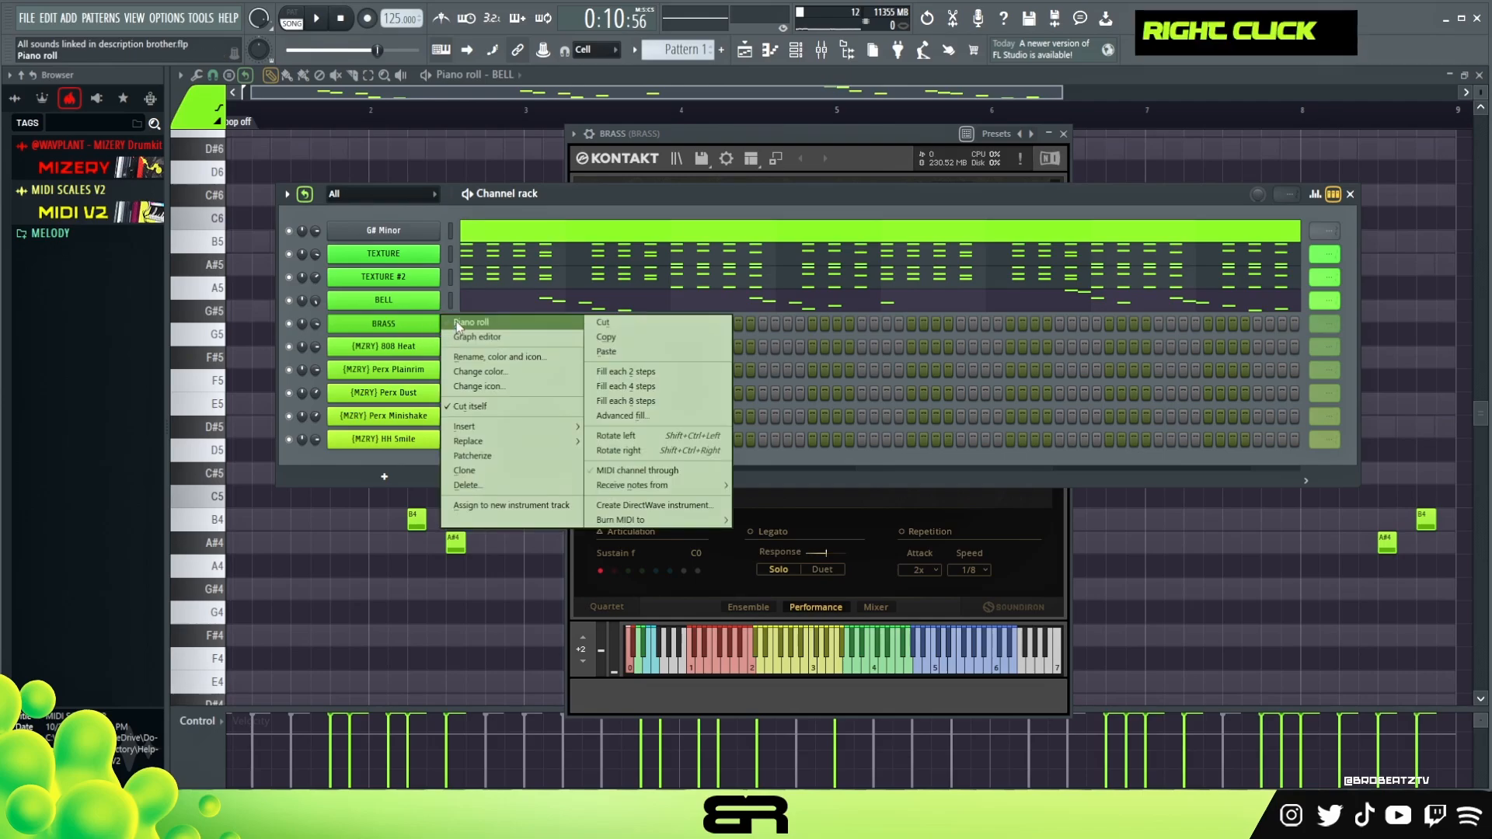
click(466, 322)
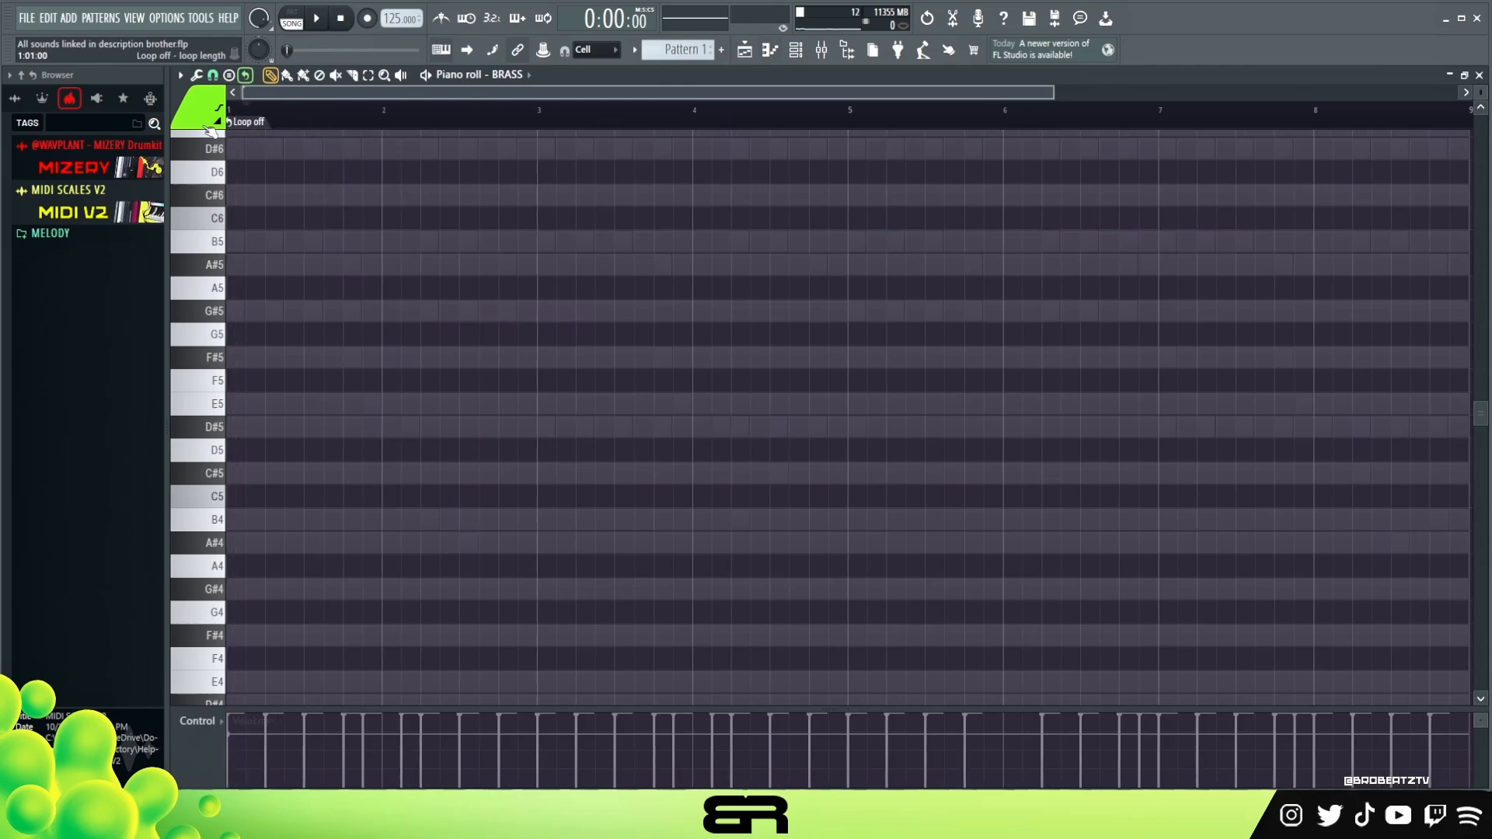
- Place a chord at the start of bar 1 and delete every note except the D#5
drag(388, 127, 519, 144)
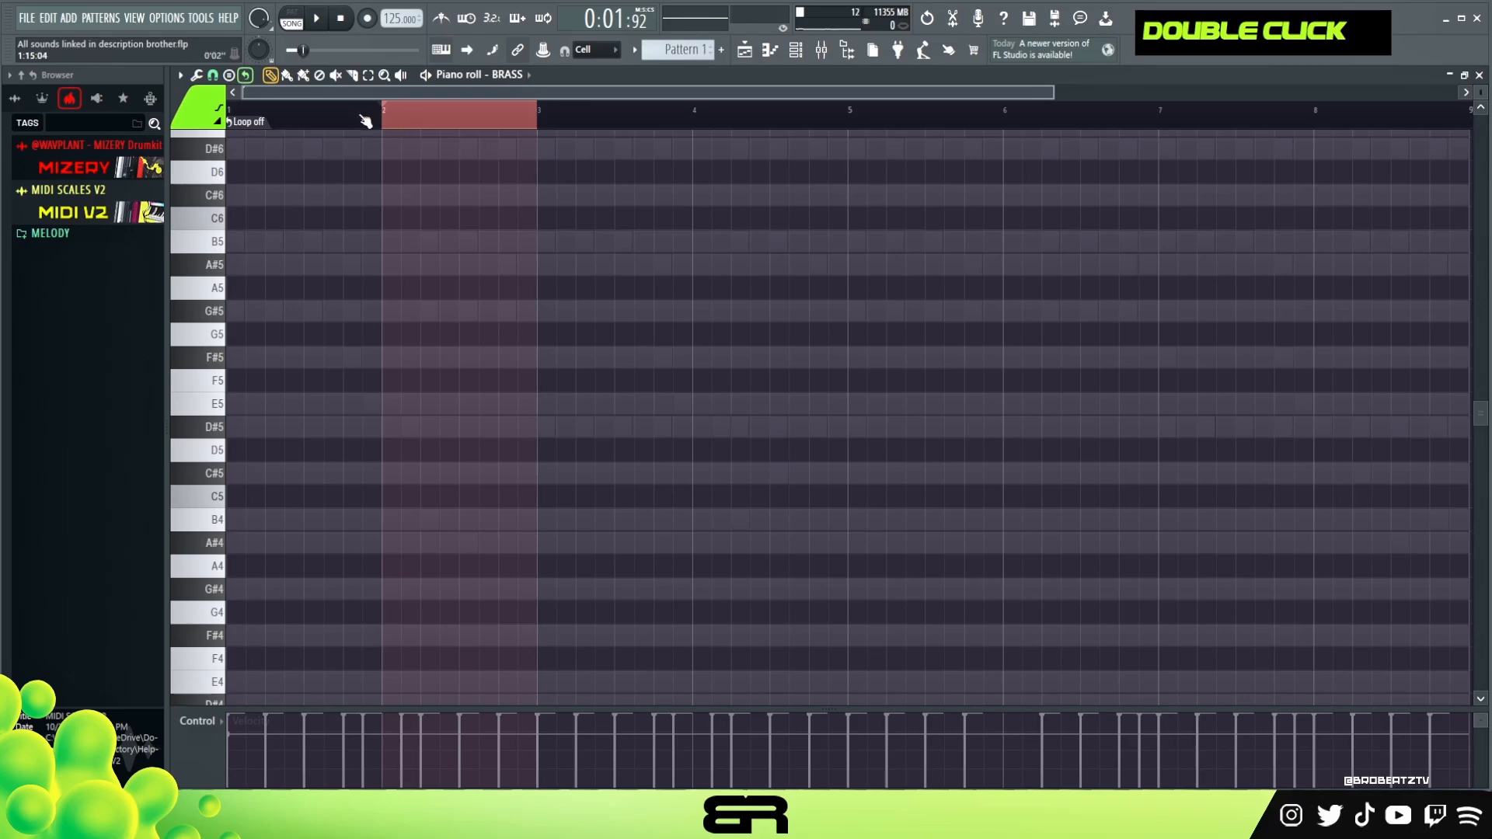
drag(308, 122, 399, 144)
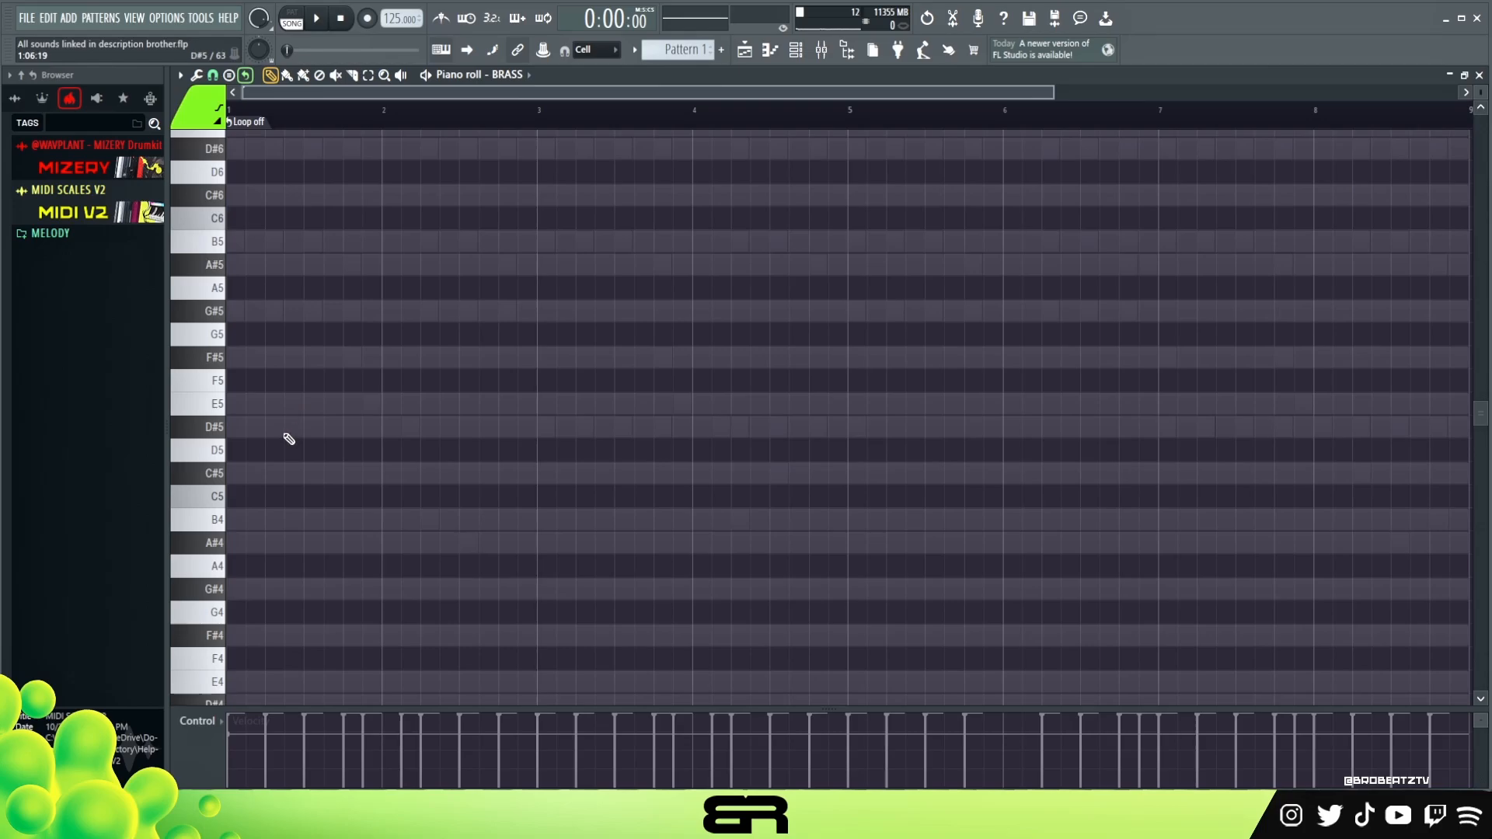
drag(230, 619, 290, 393)
right_click(247, 475)
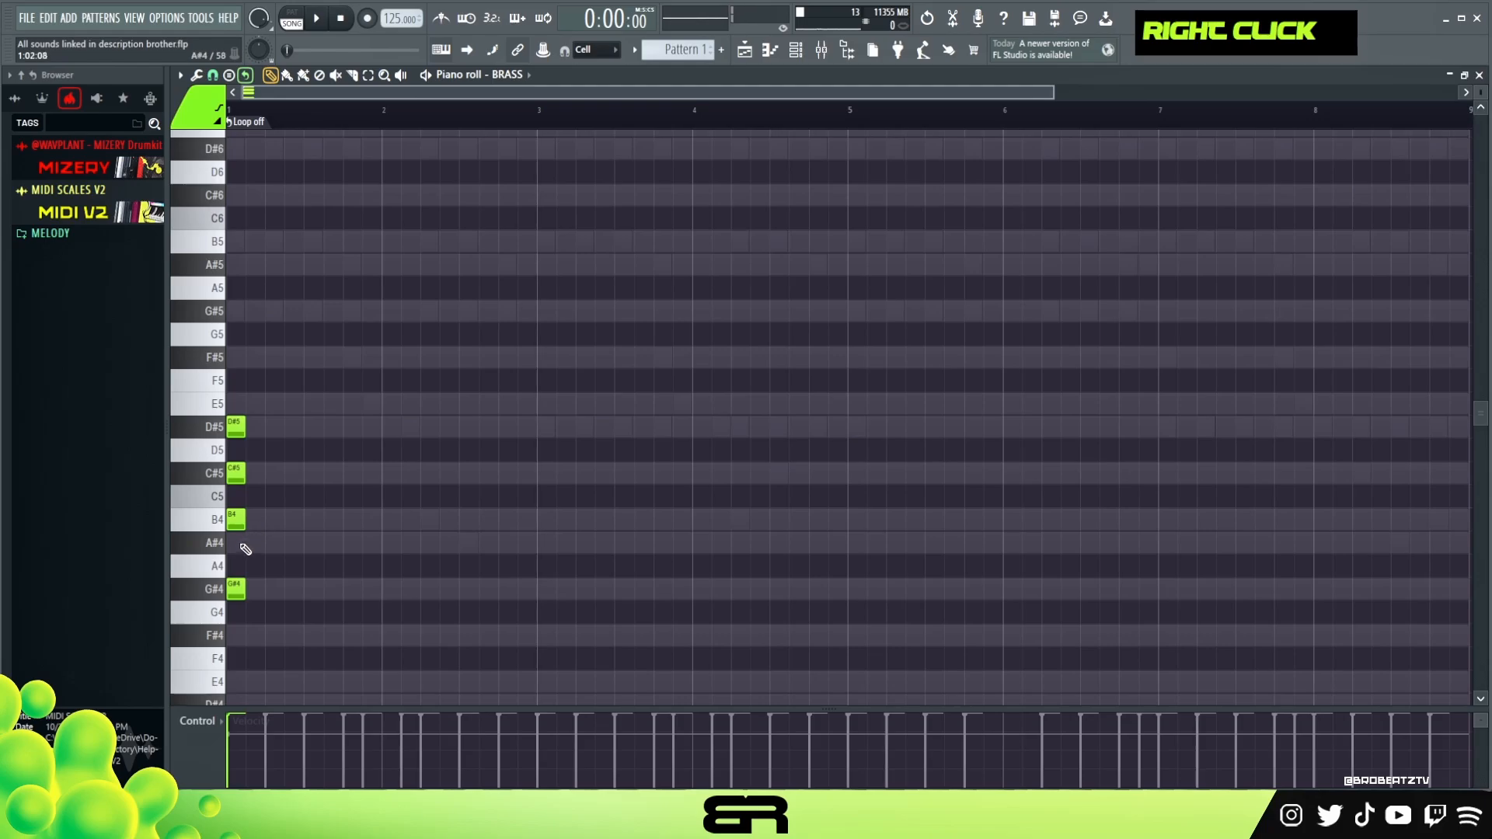
drag(267, 602, 233, 412)
right_click(250, 473)
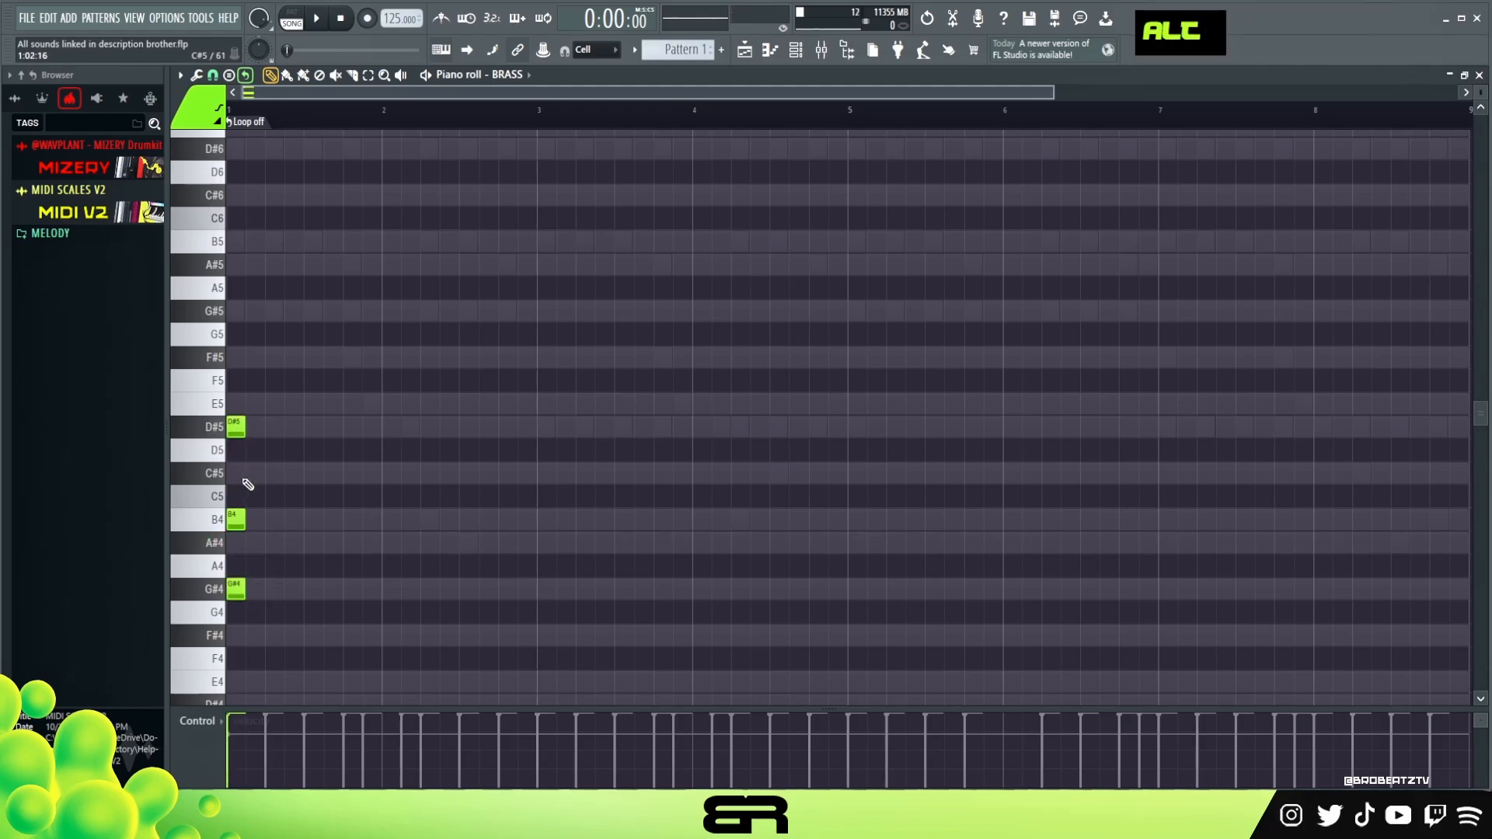
alt+right_click(243, 486)
right_click(237, 519)
right_click(237, 589)
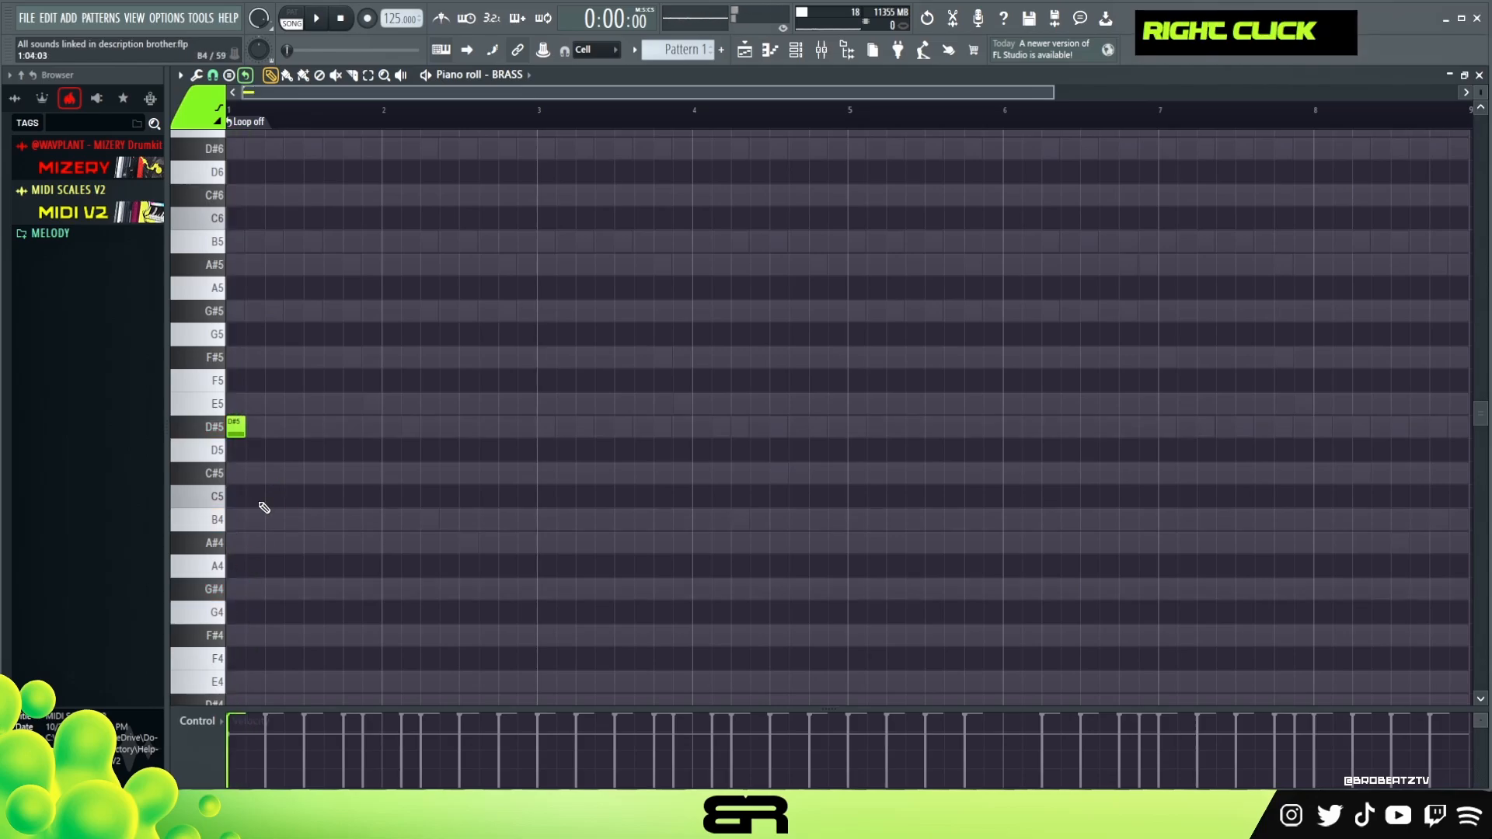
- Lengthen the D#5 to three beats and add C#5, B4 and A#4 notes after it
drag(238, 428, 337, 439)
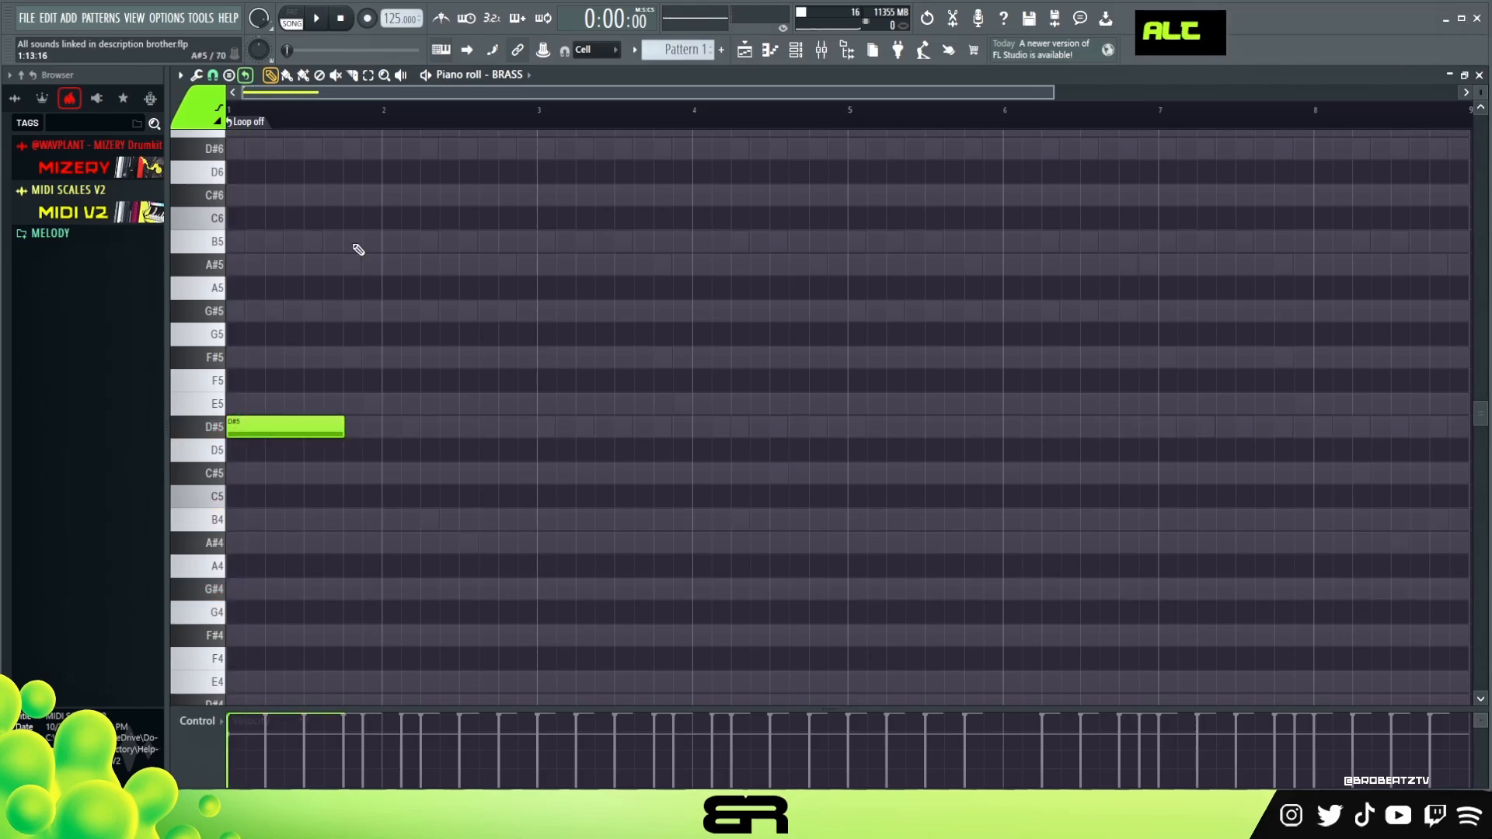
scroll(280, 124, up, 3)
click(444, 473)
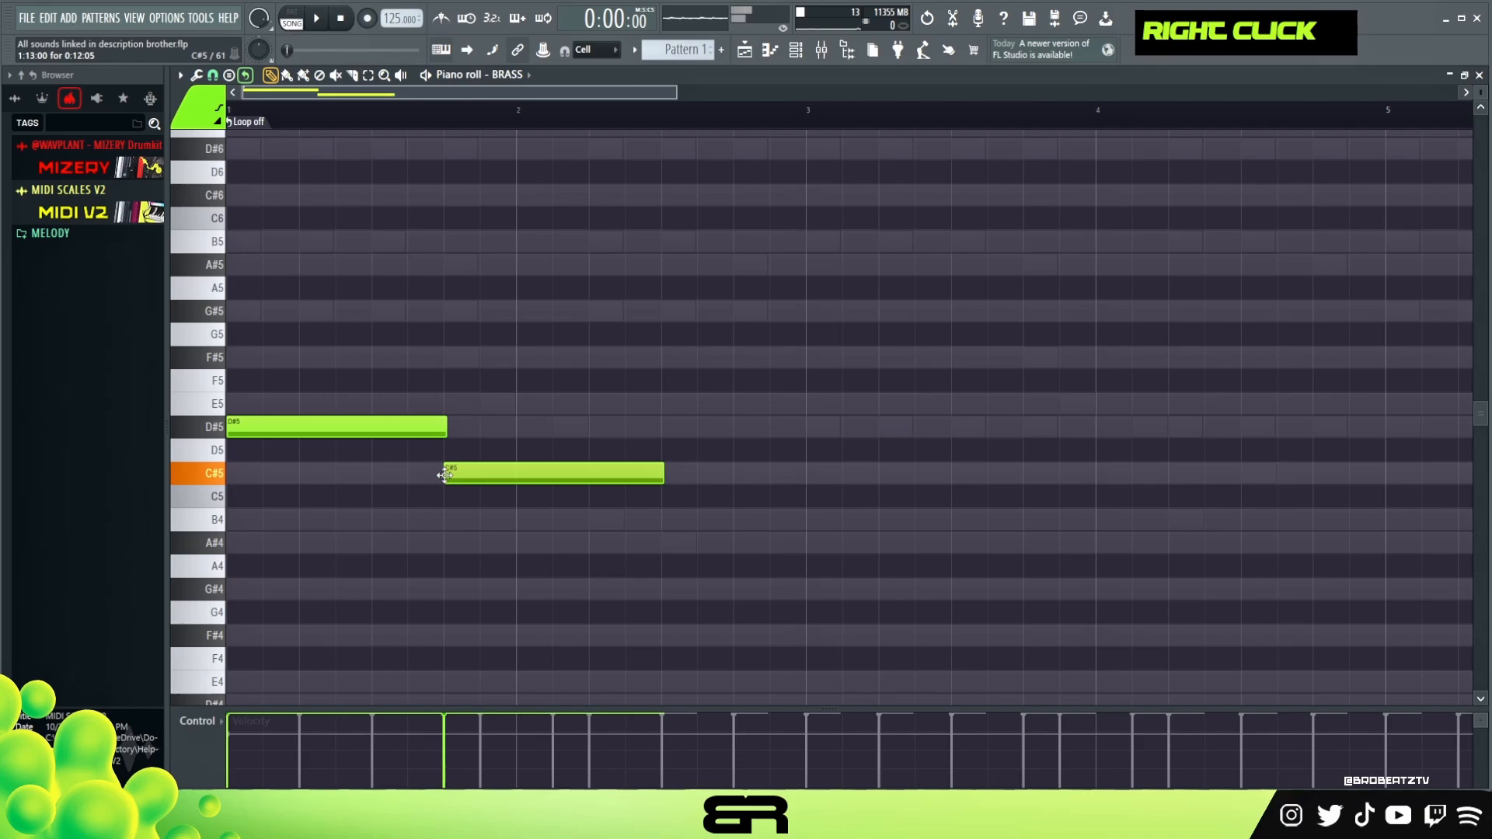
click(484, 520)
click(518, 543)
- Extend the A#4 note to about three and a half beats, ending in bar 2
drag(490, 441, 549, 553)
mouse_move(733, 542)
mouse_down()
mouse_move(574, 509)
mouse_move(566, 549)
mouse_move(763, 540)
mouse_up()
right_click(587, 544)
key(ctrl+z)
right_click(748, 547)
- Transpose the whole BRASS line up one octave
key(ctrl+a)
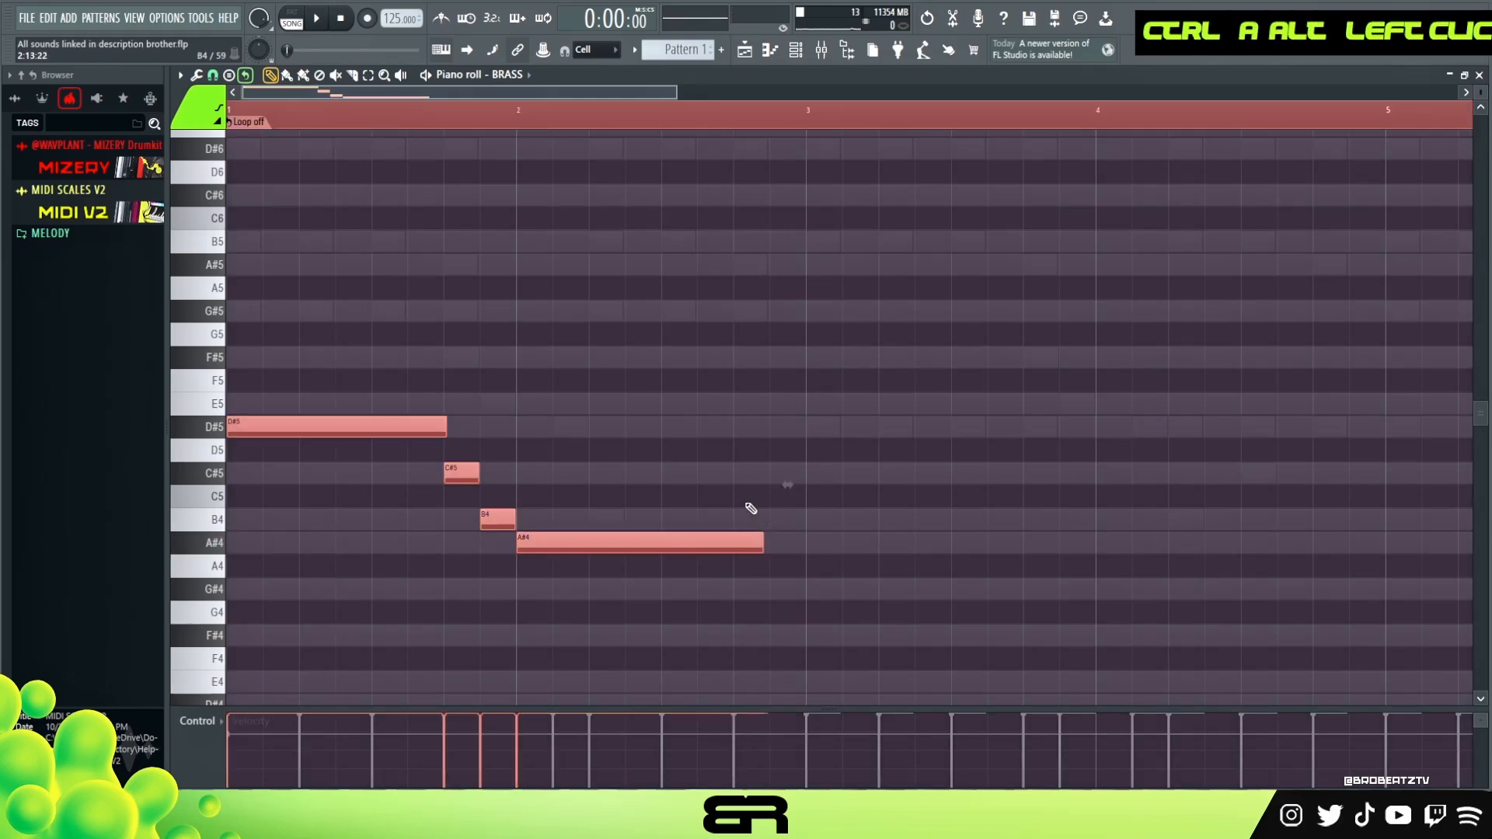
key(ctrl+Up)
right_click(622, 362)
scroll(603, 380, up, 5)
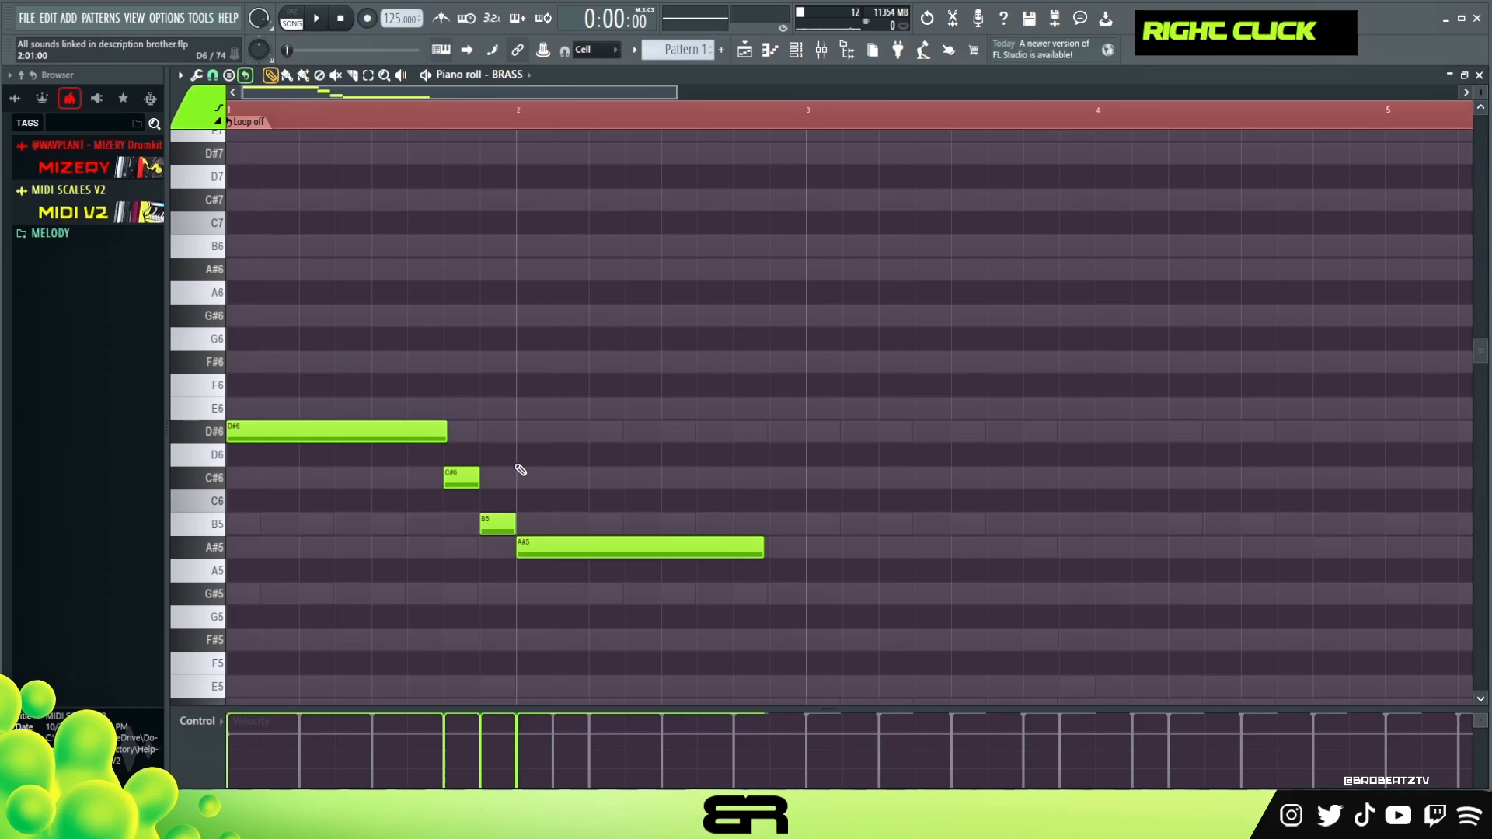
- Fine-tune the timing of the C#5 note slightly off the grid, playing back to check it
key(alt)
ctrl+click(465, 473)
drag(465, 472, 481, 485)
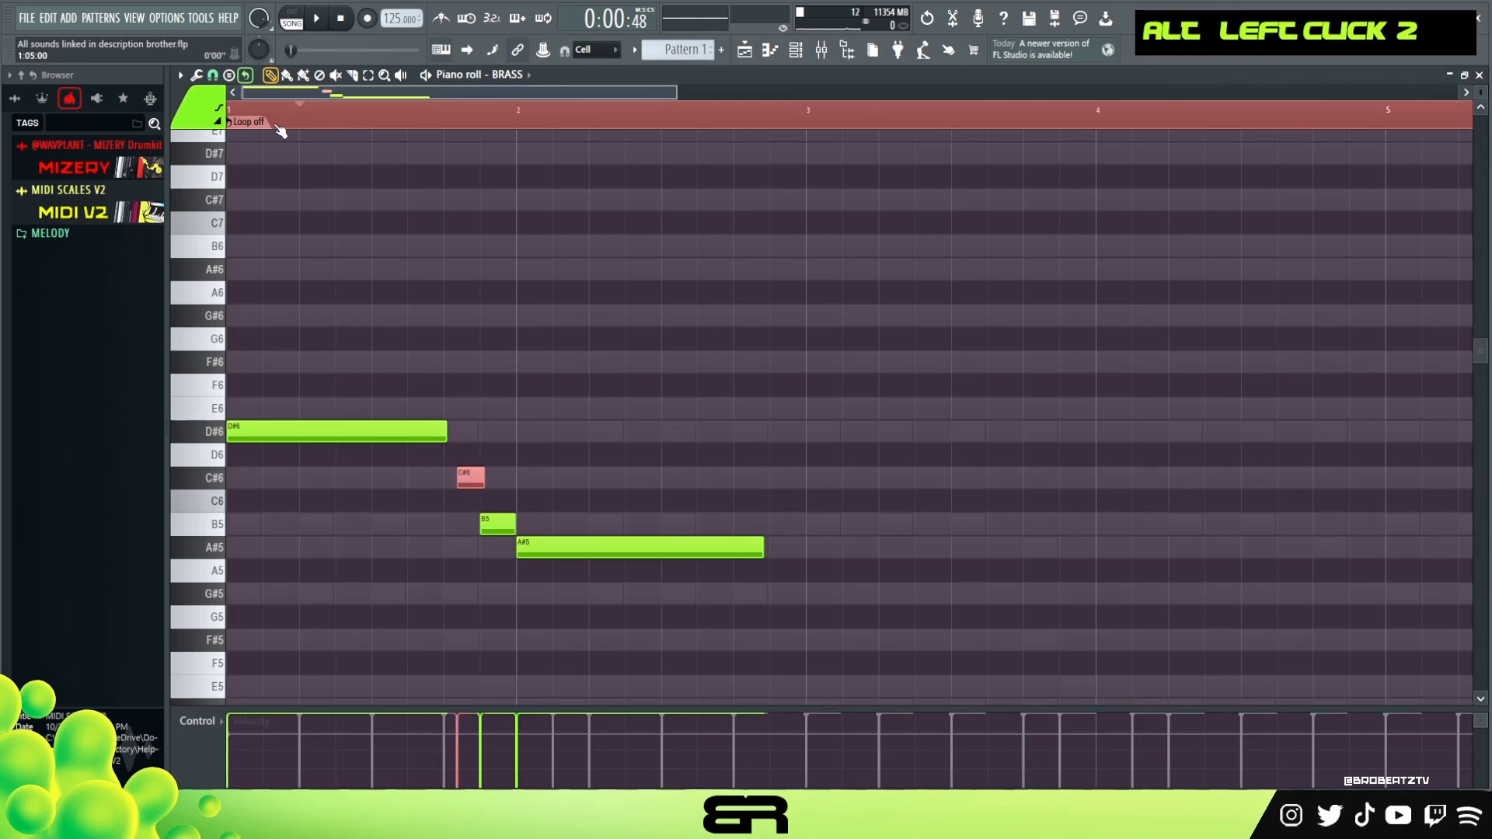
key(space)
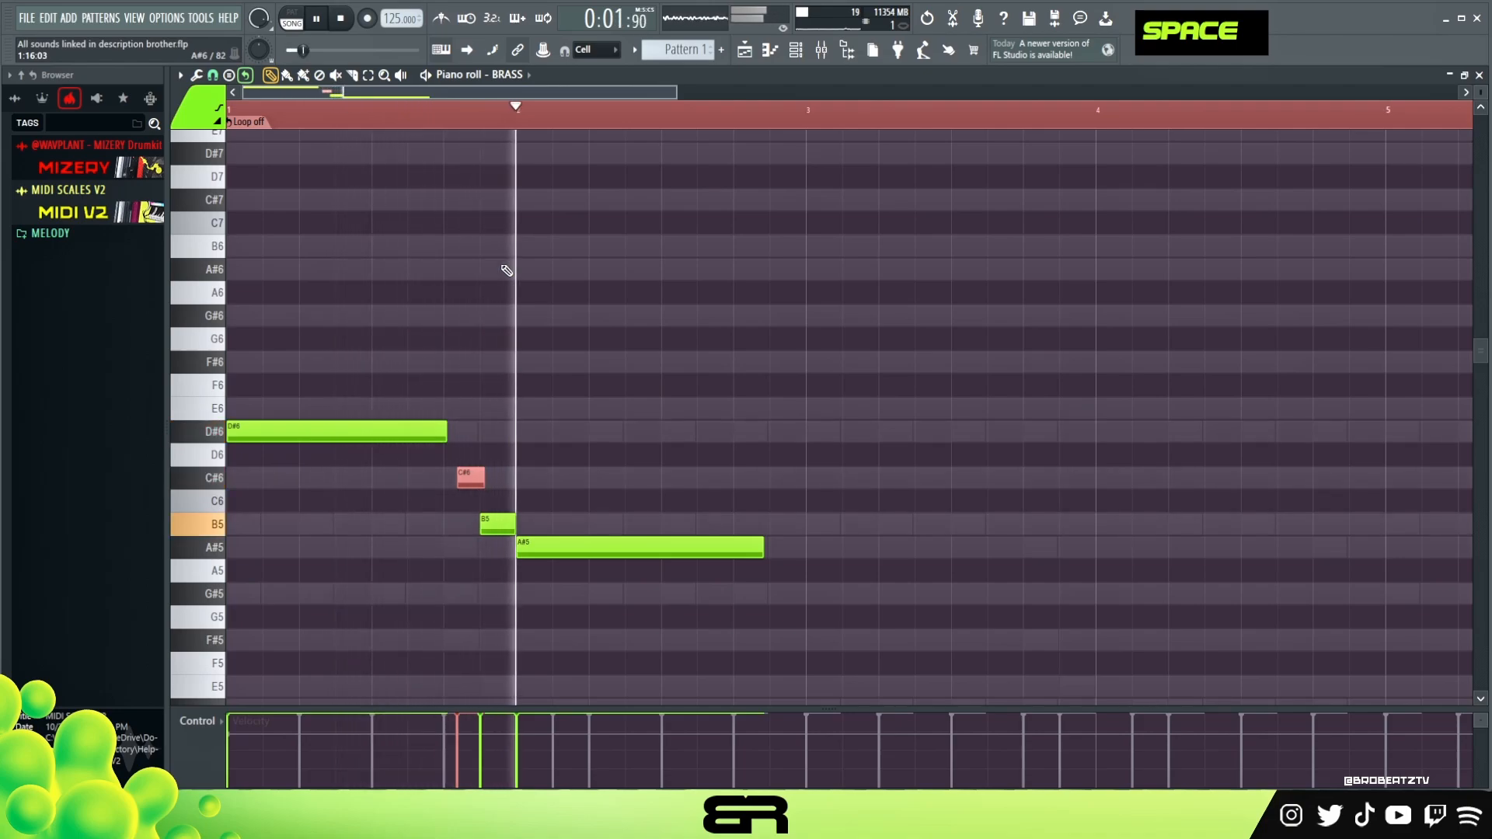
key(space)
key(space)
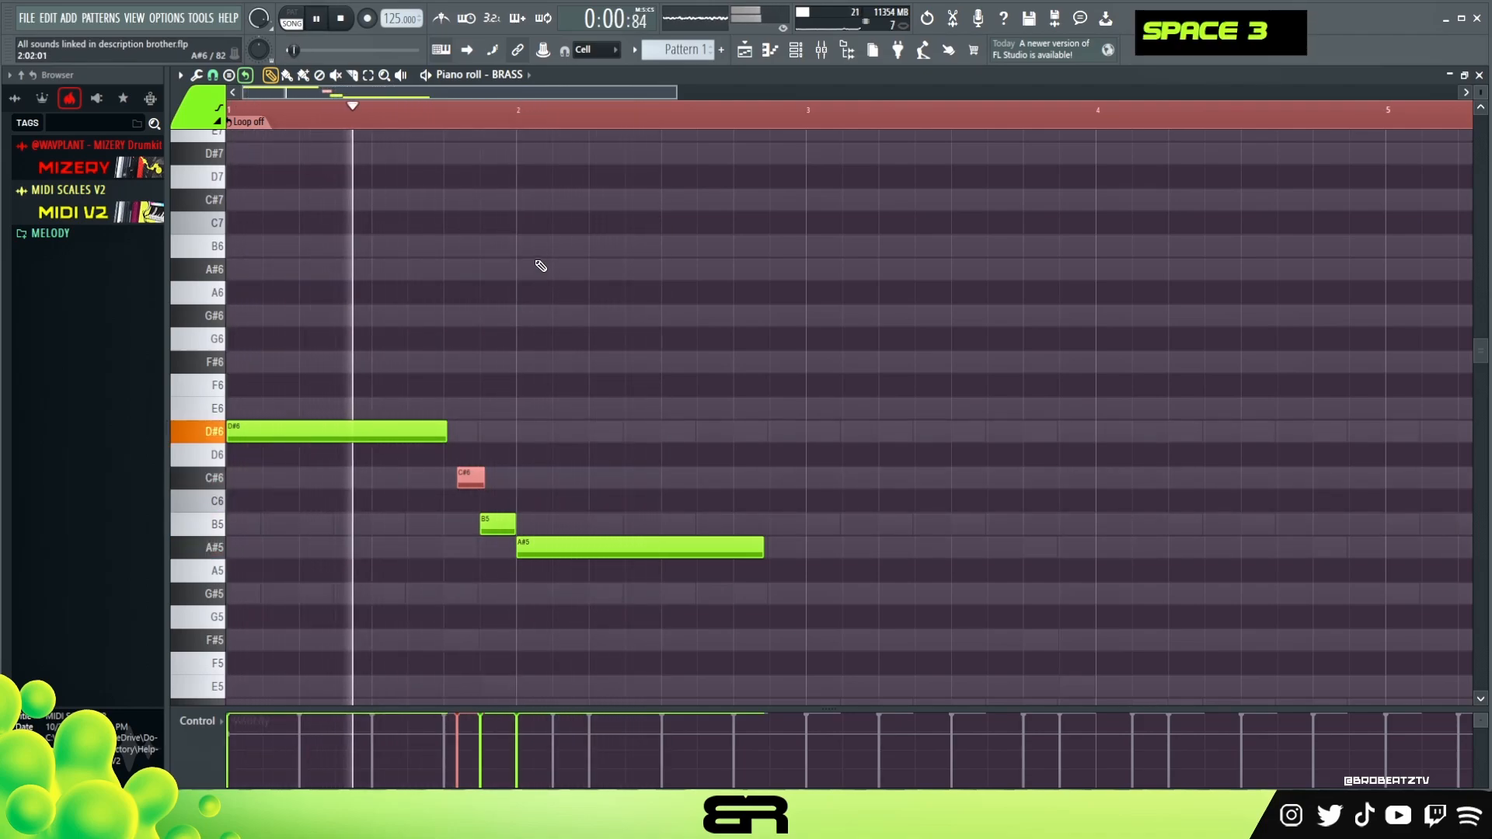
key(space)
ctrl+click(465, 488)
shift+scroll(465, 487, up, 3)
key(space)
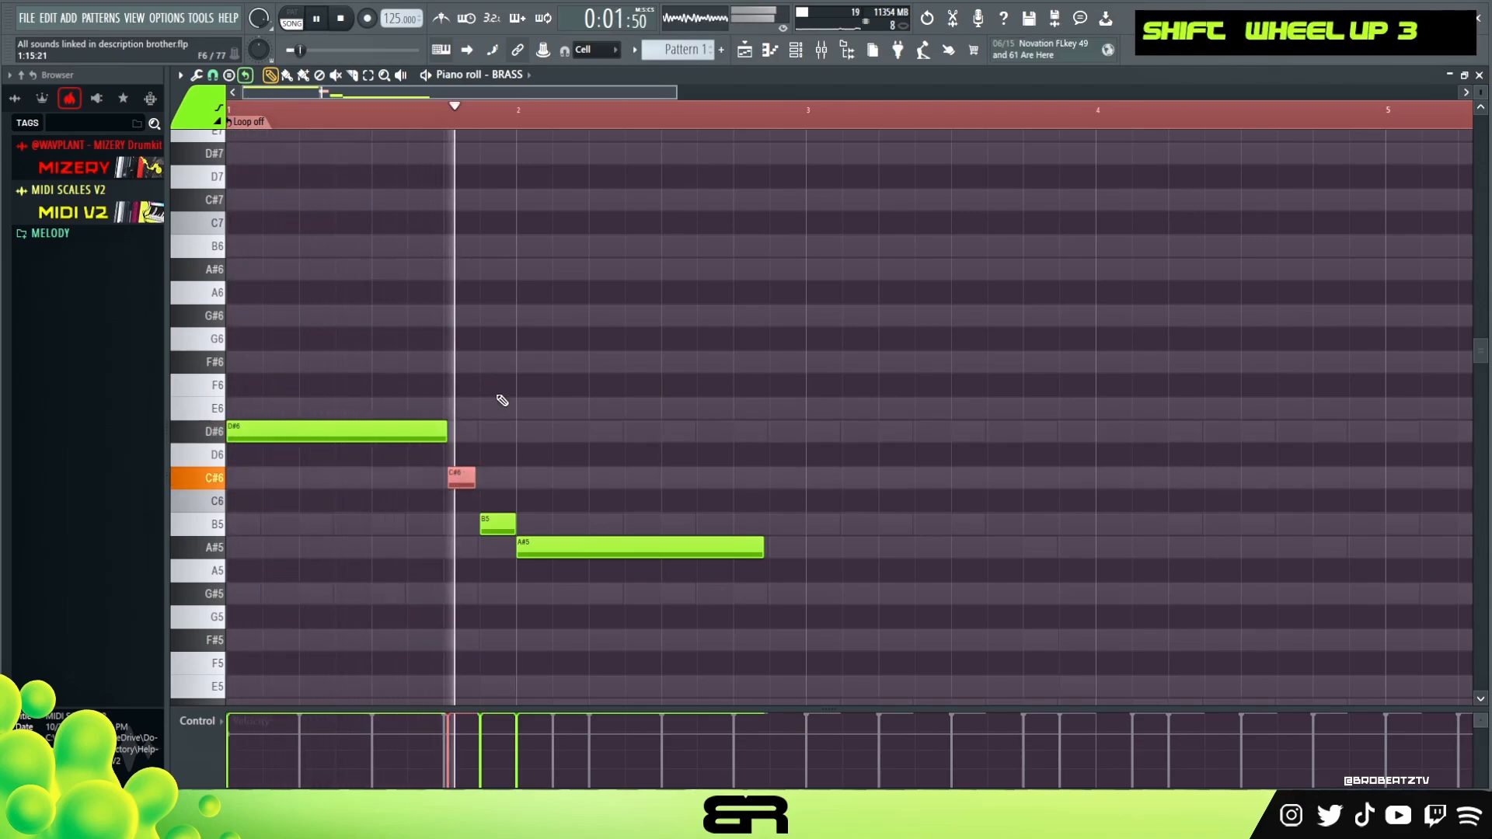
key(space)
- Select the B5 and A#5 notes and nudge them slightly earlier
drag(469, 506, 563, 566)
shift+scroll(562, 567, up, 4)
key(shift+space)
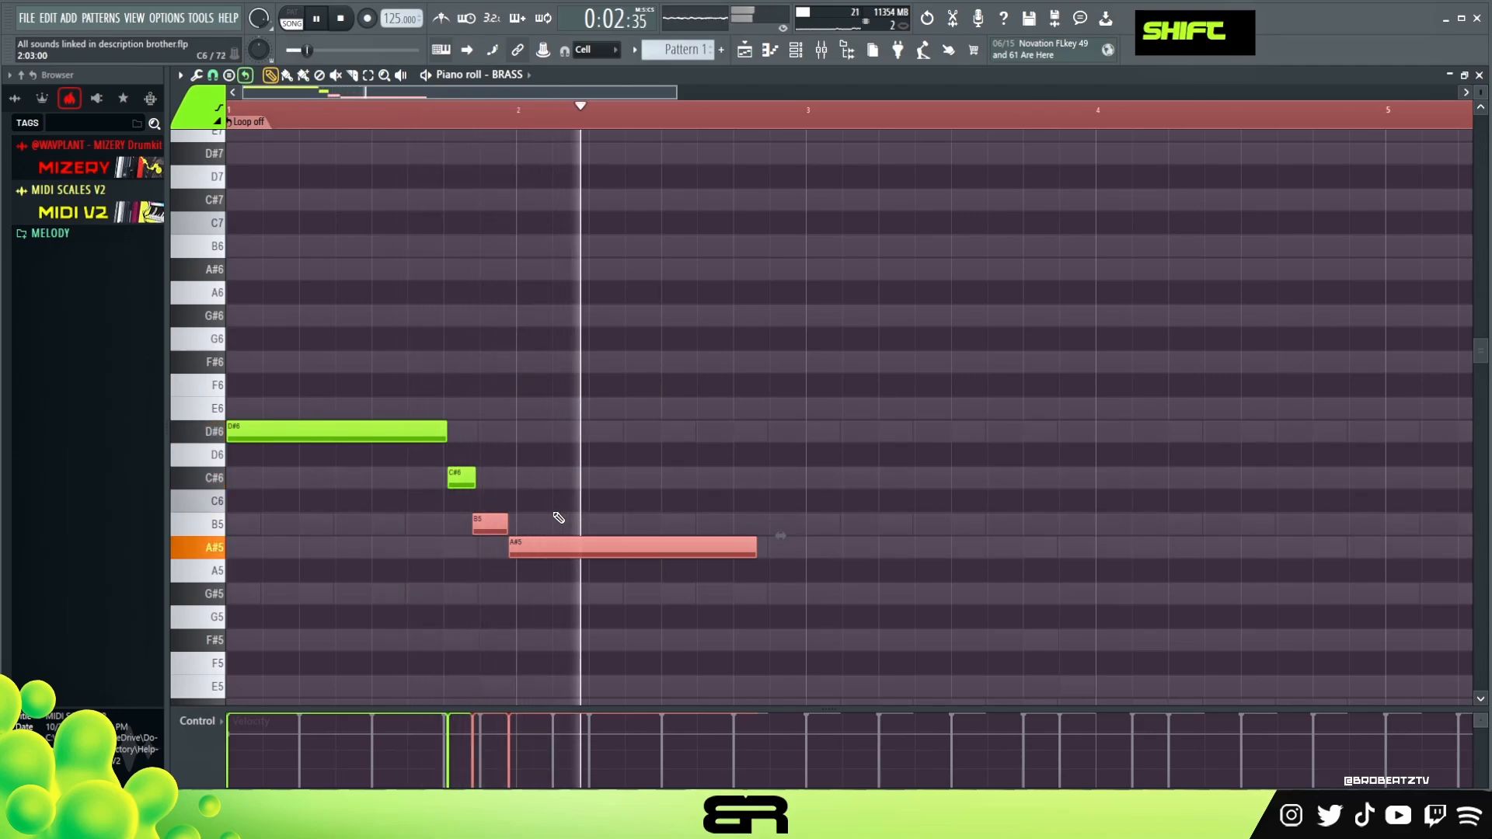
key(shift+space)
shift+scroll(558, 515, down, 1)
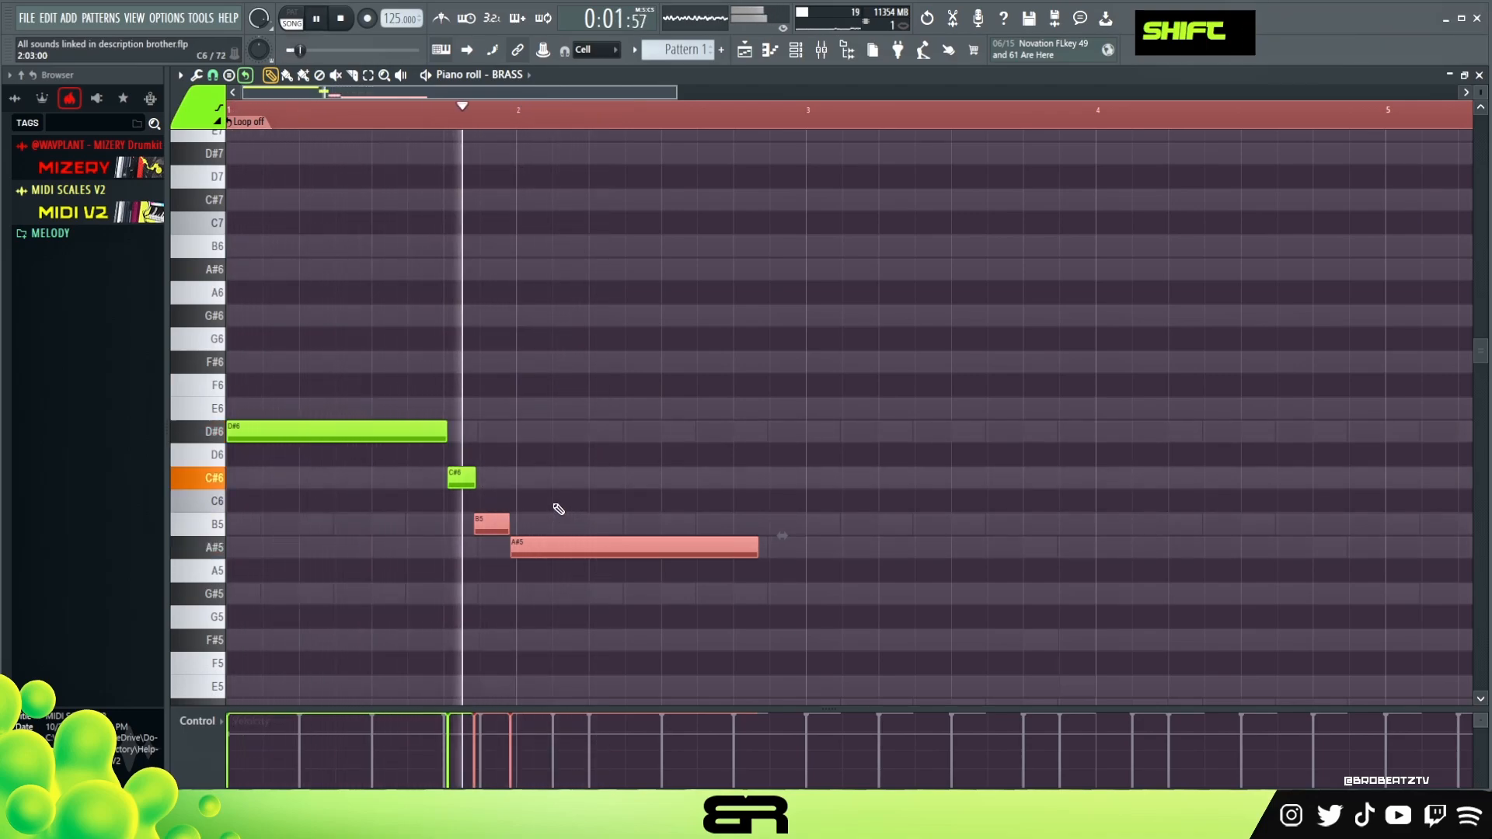
right_click(790, 122)
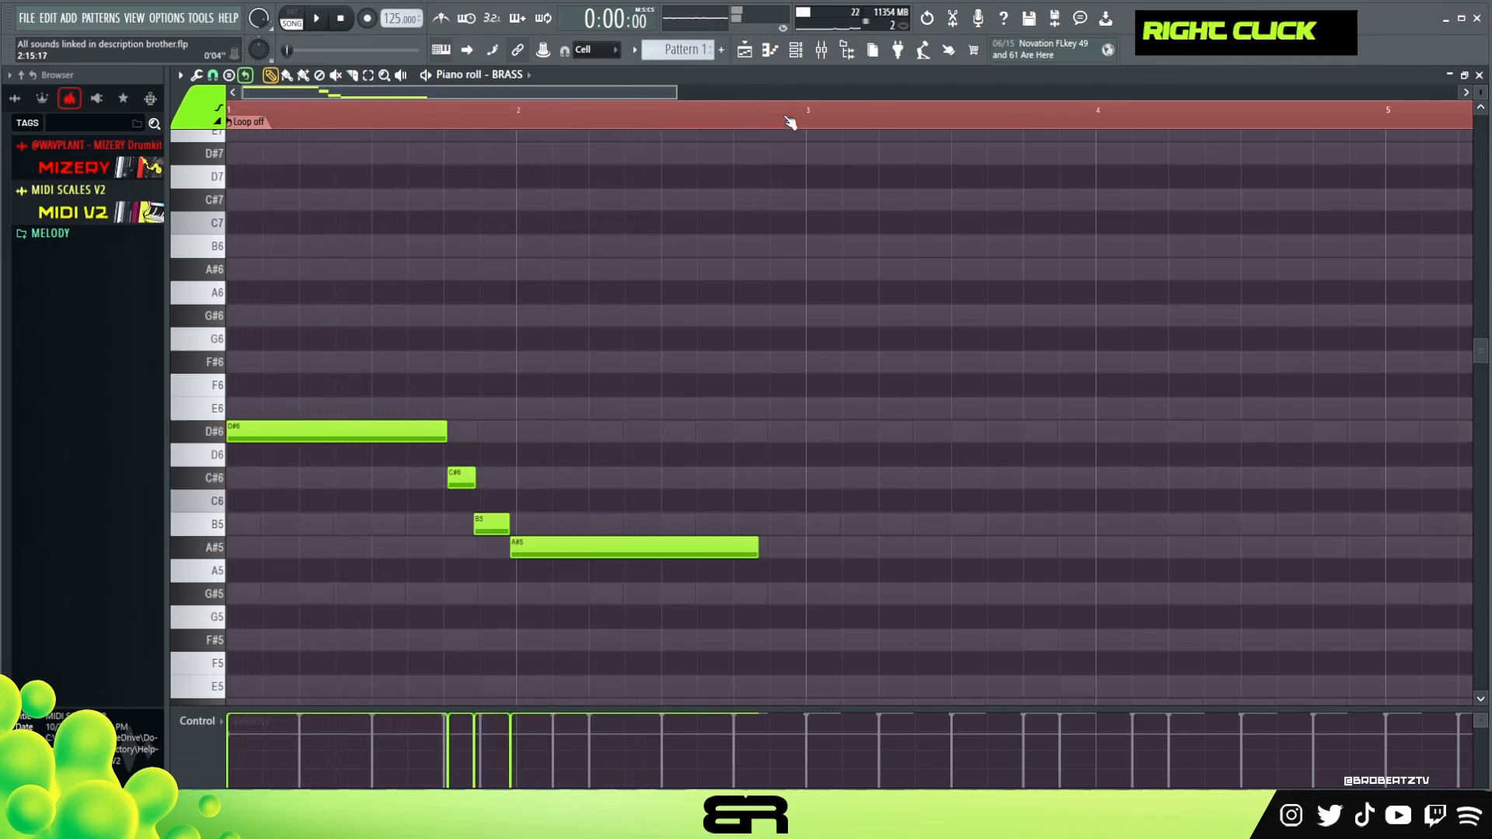
click(797, 56)
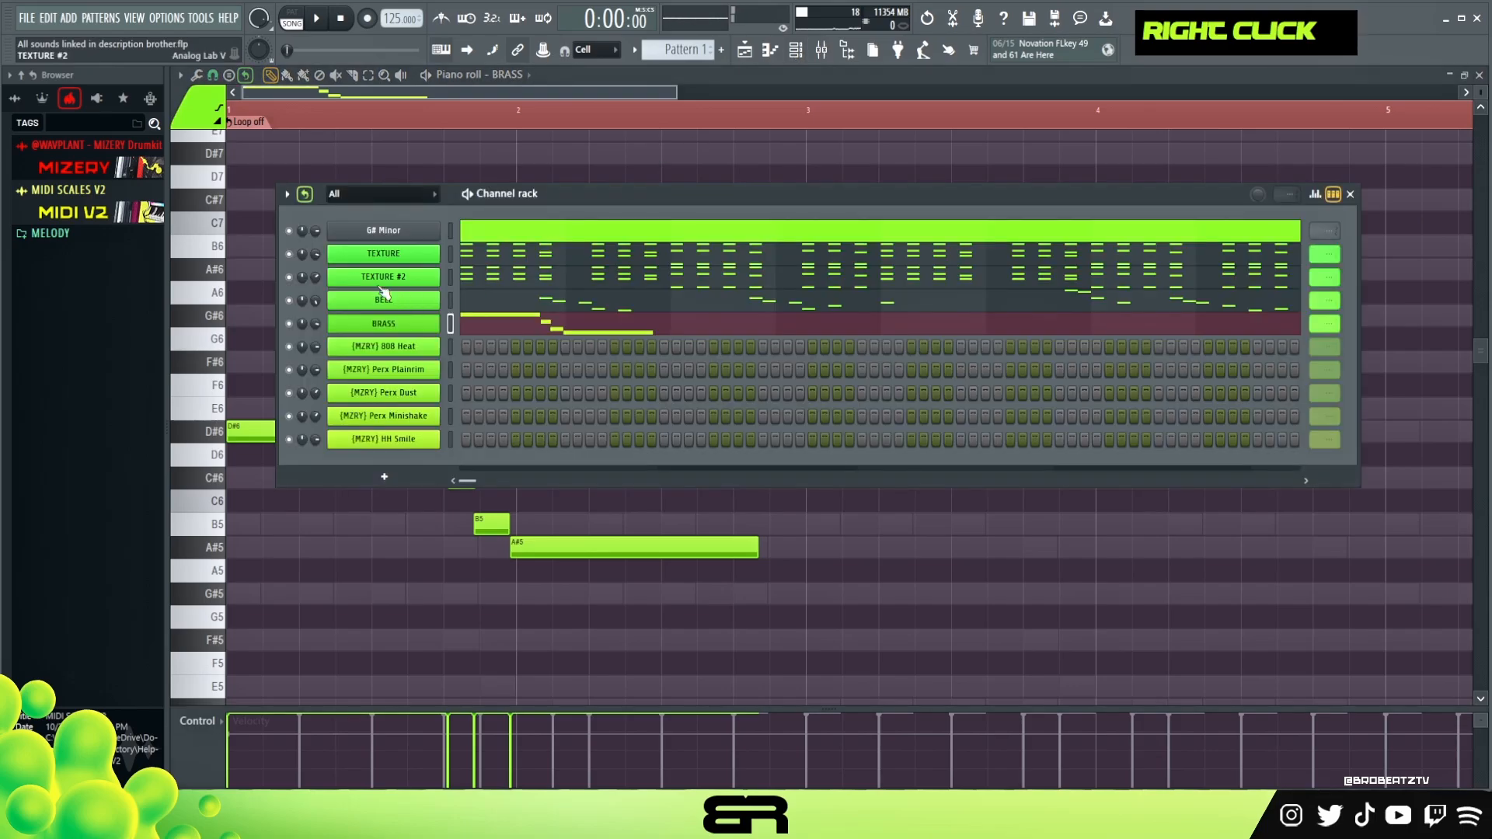
right_click(264, 295)
double_click(383, 120)
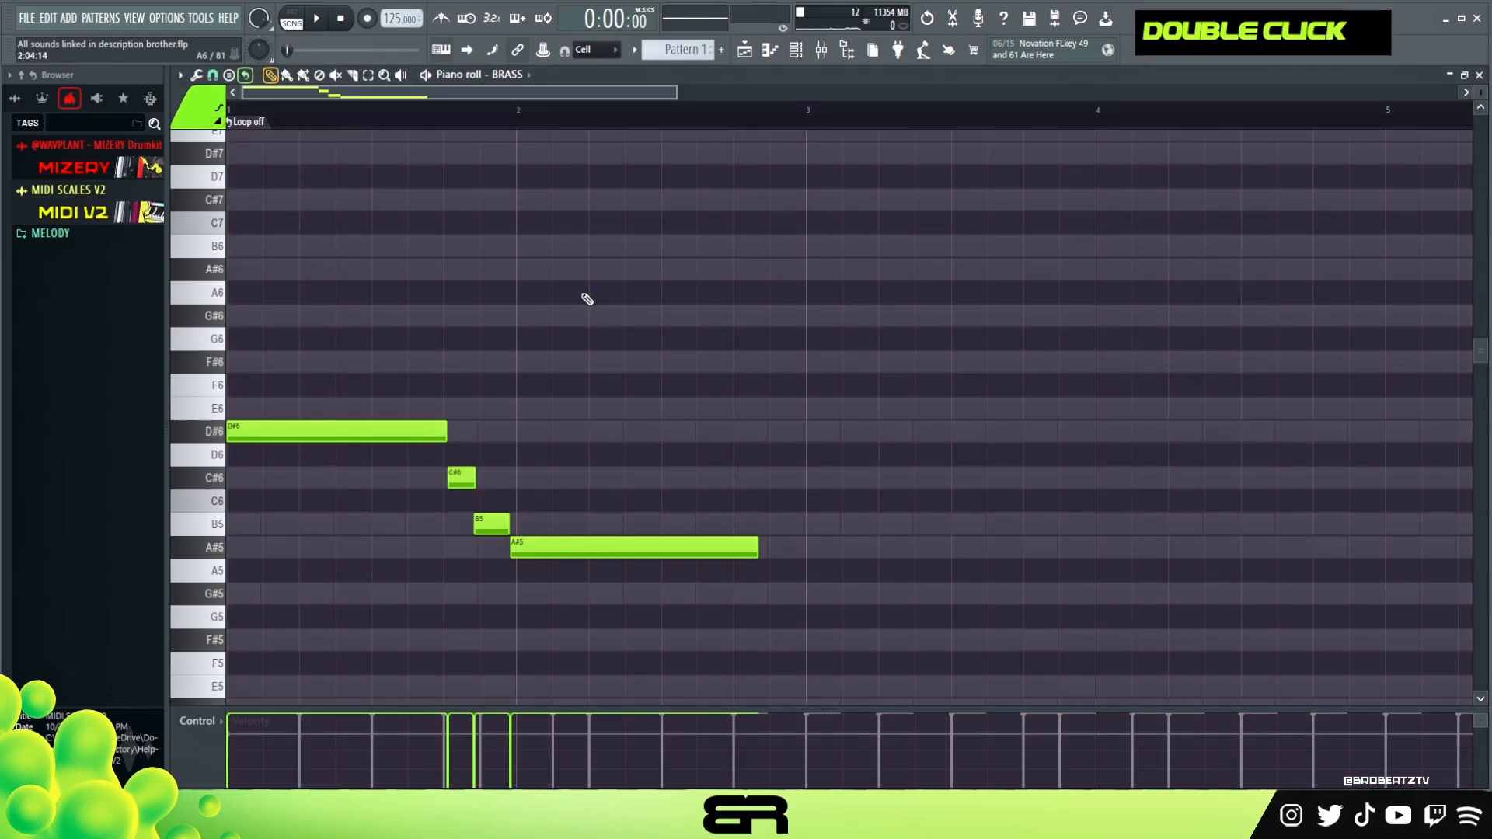
- Lengthen the A#5 note slightly and copy the four-note phrase to start at bar 3
key(space)
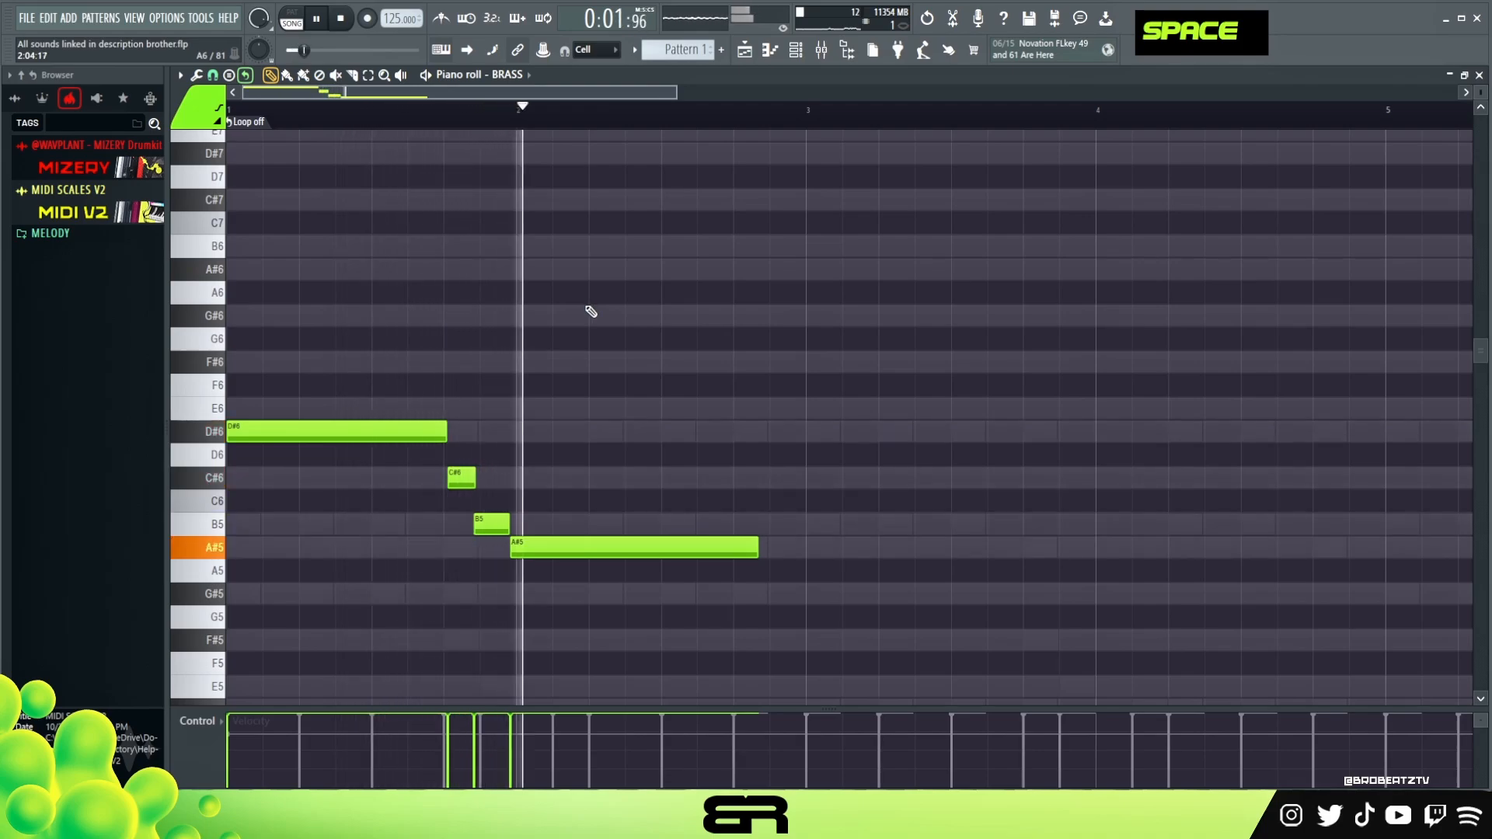
key(space)
alt+drag(756, 551, 766, 552)
ctrl+drag(804, 583, 882, 472)
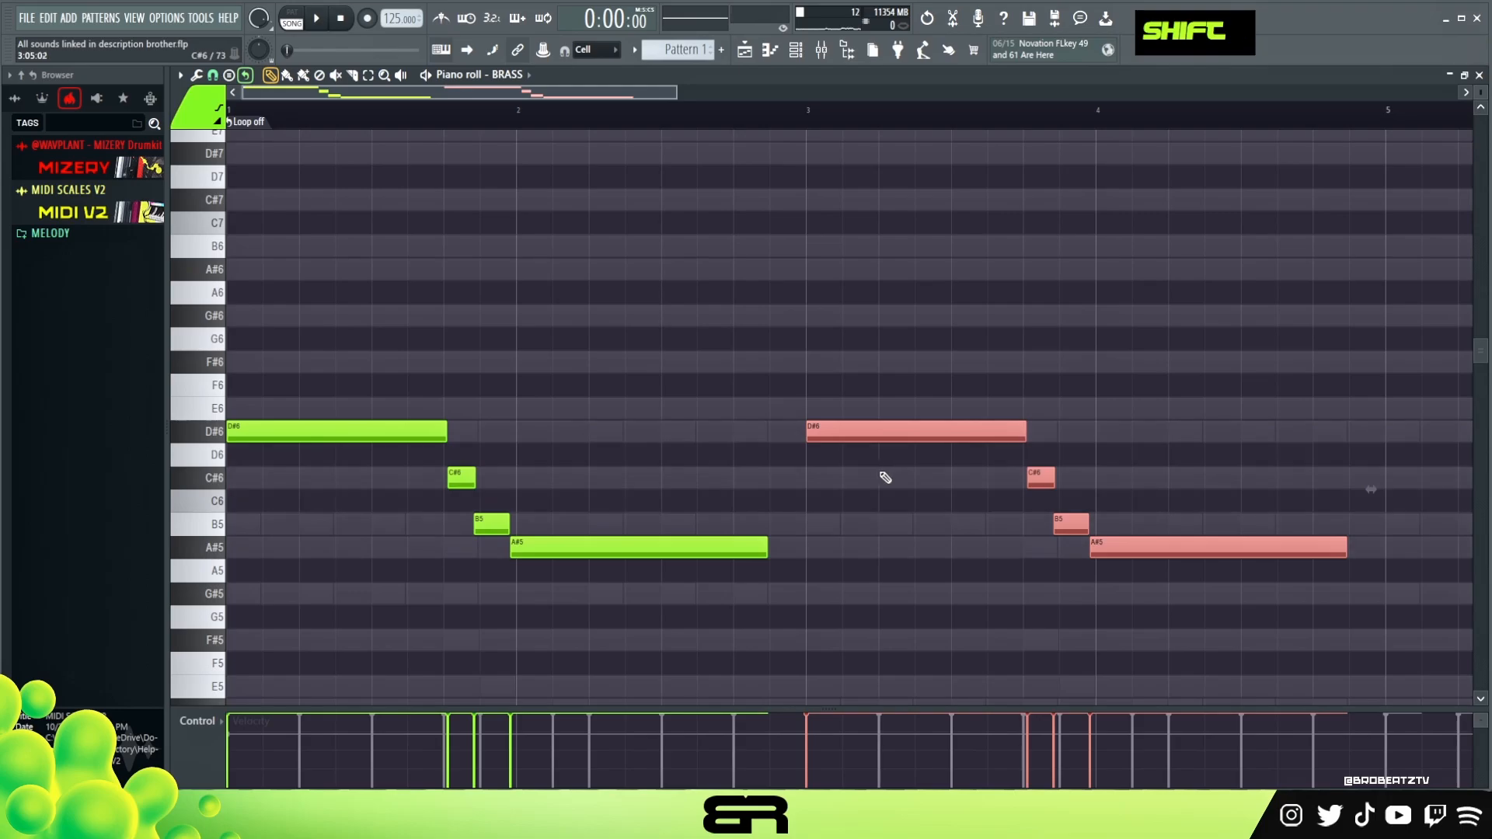
- Copy the whole four-bar BRASS line to bar 5 and transpose the copy up one octave
key(ctrl+a)
shift+drag(373, 434, 1369, 457)
key(ctrl+Up)
ctrl+right_click(1102, 272)
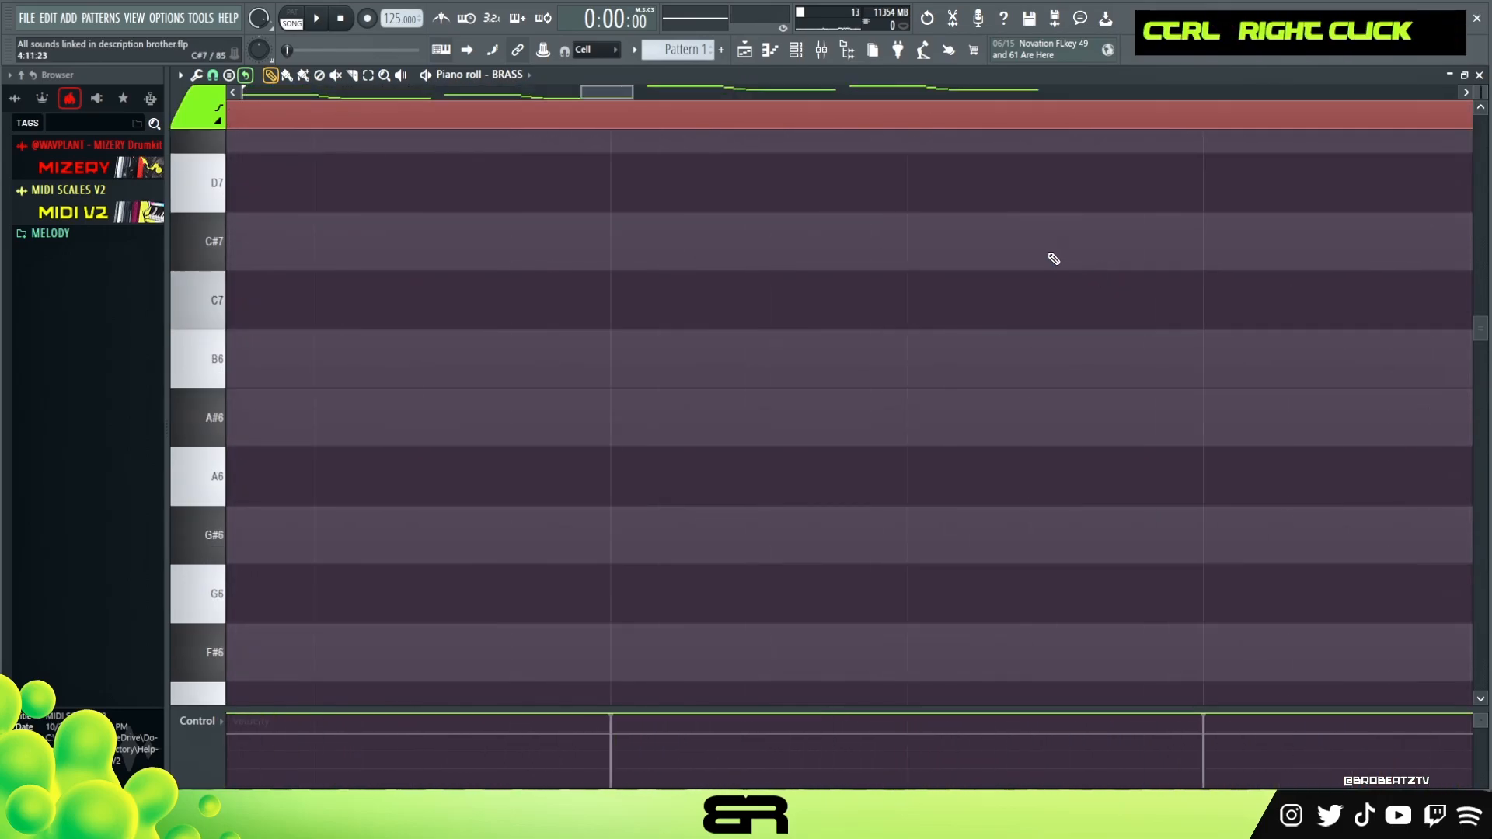
ctrl+right_click(1002, 241)
double_click(810, 121)
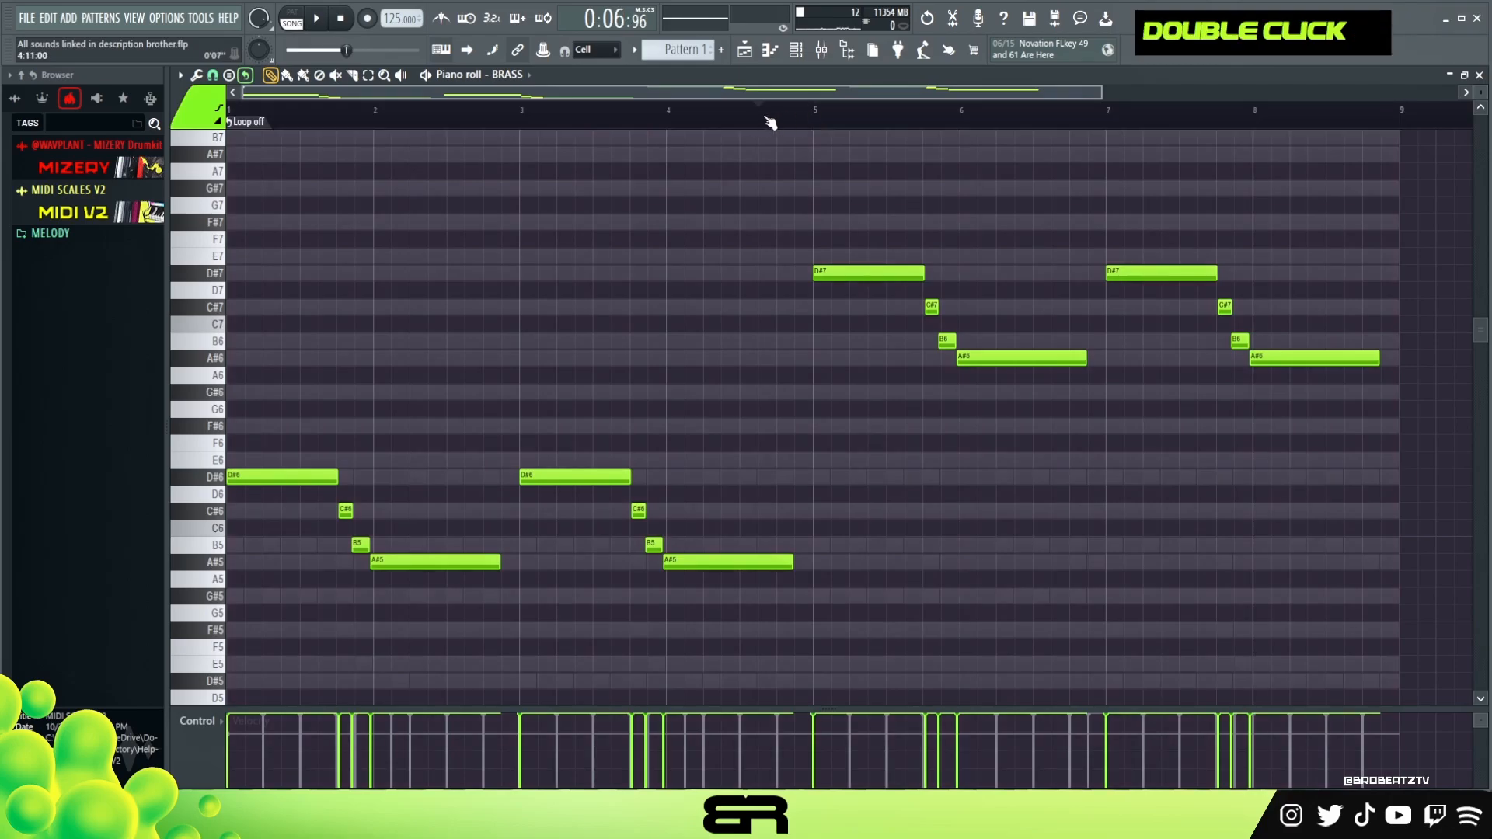
- Nudge the C#7 note in bar 6 slightly later, playing back to check it
key(space)
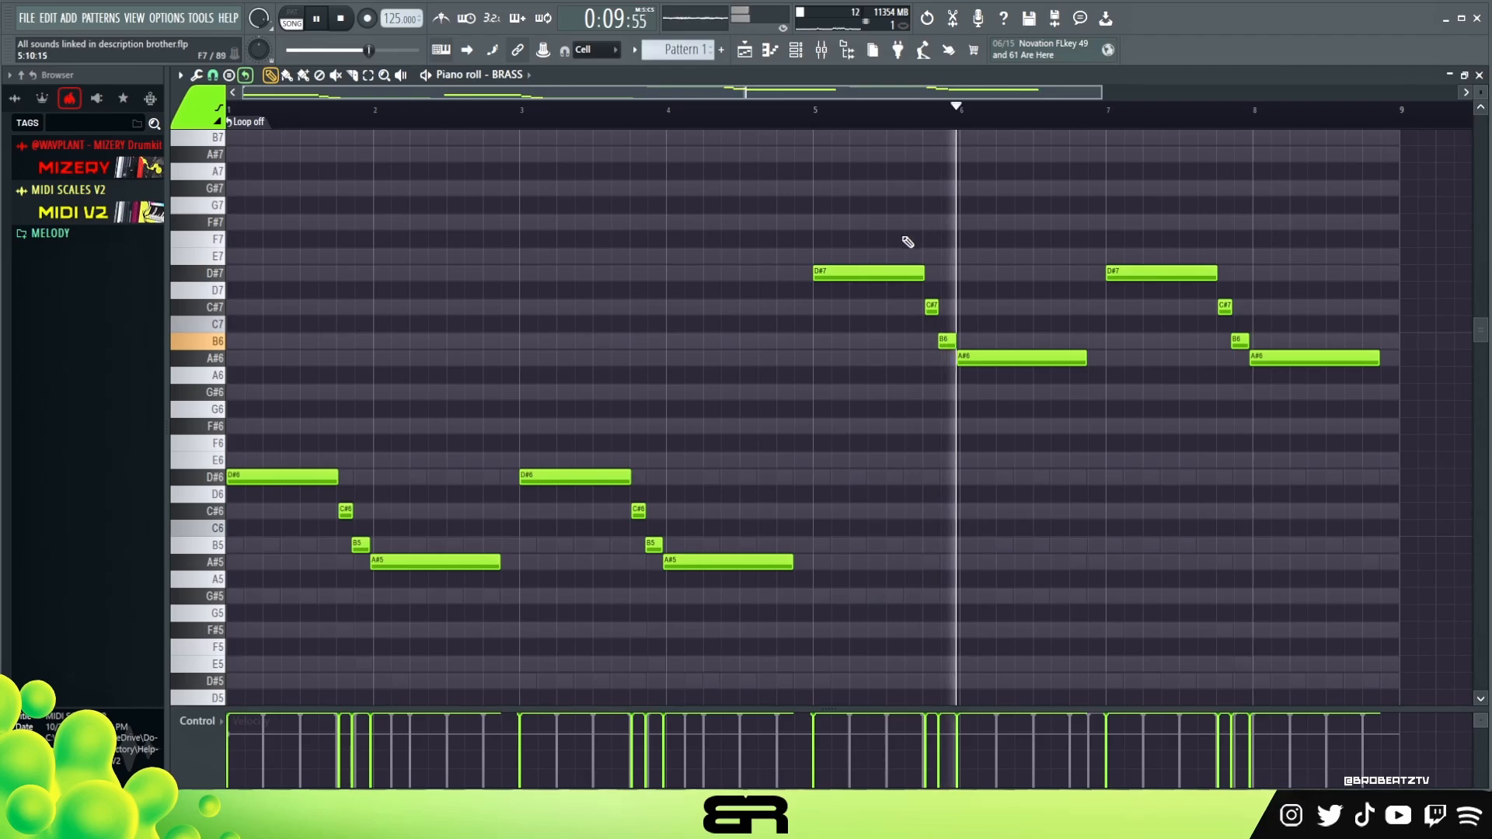
key(space)
key(space)
scroll(906, 133, up, 2)
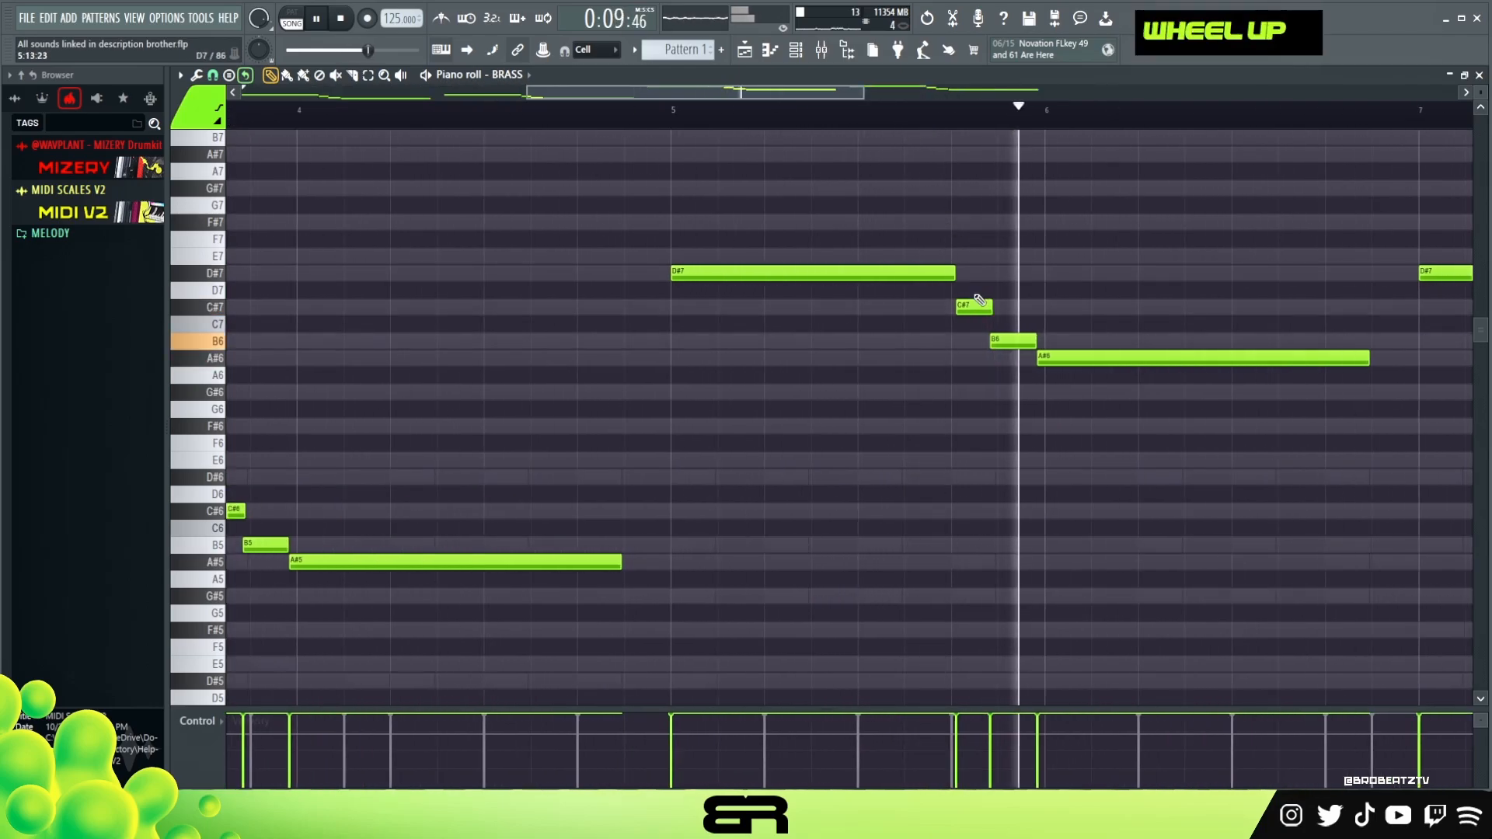
key(space)
key(space)
shift+scroll(989, 304, down, 3)
key(space)
key(space)
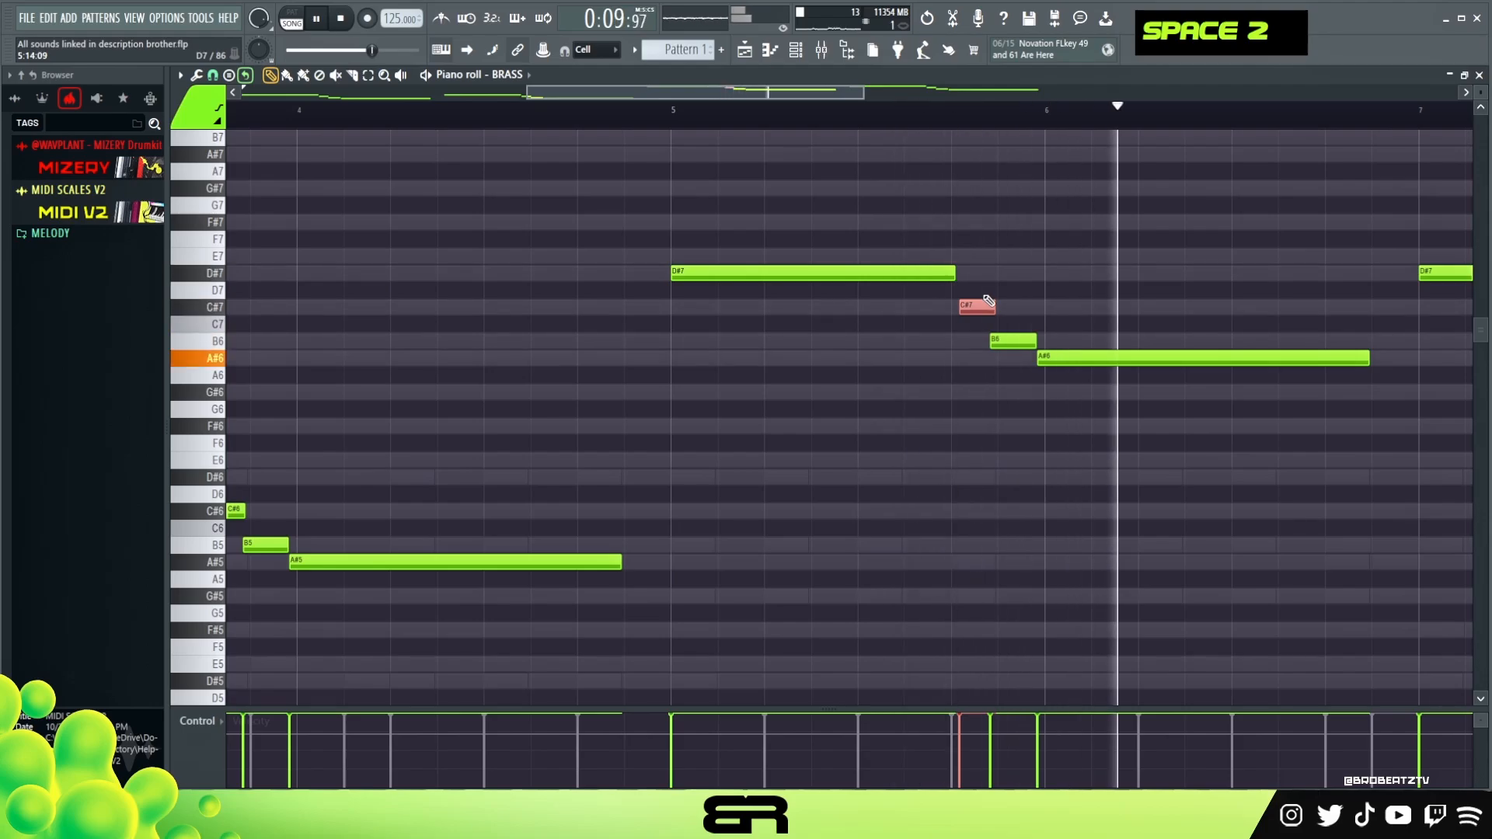
key(space)
shift+scroll(989, 305, down, 4)
- Nudge the C#7 note in bar 8 slightly later to match
key(space)
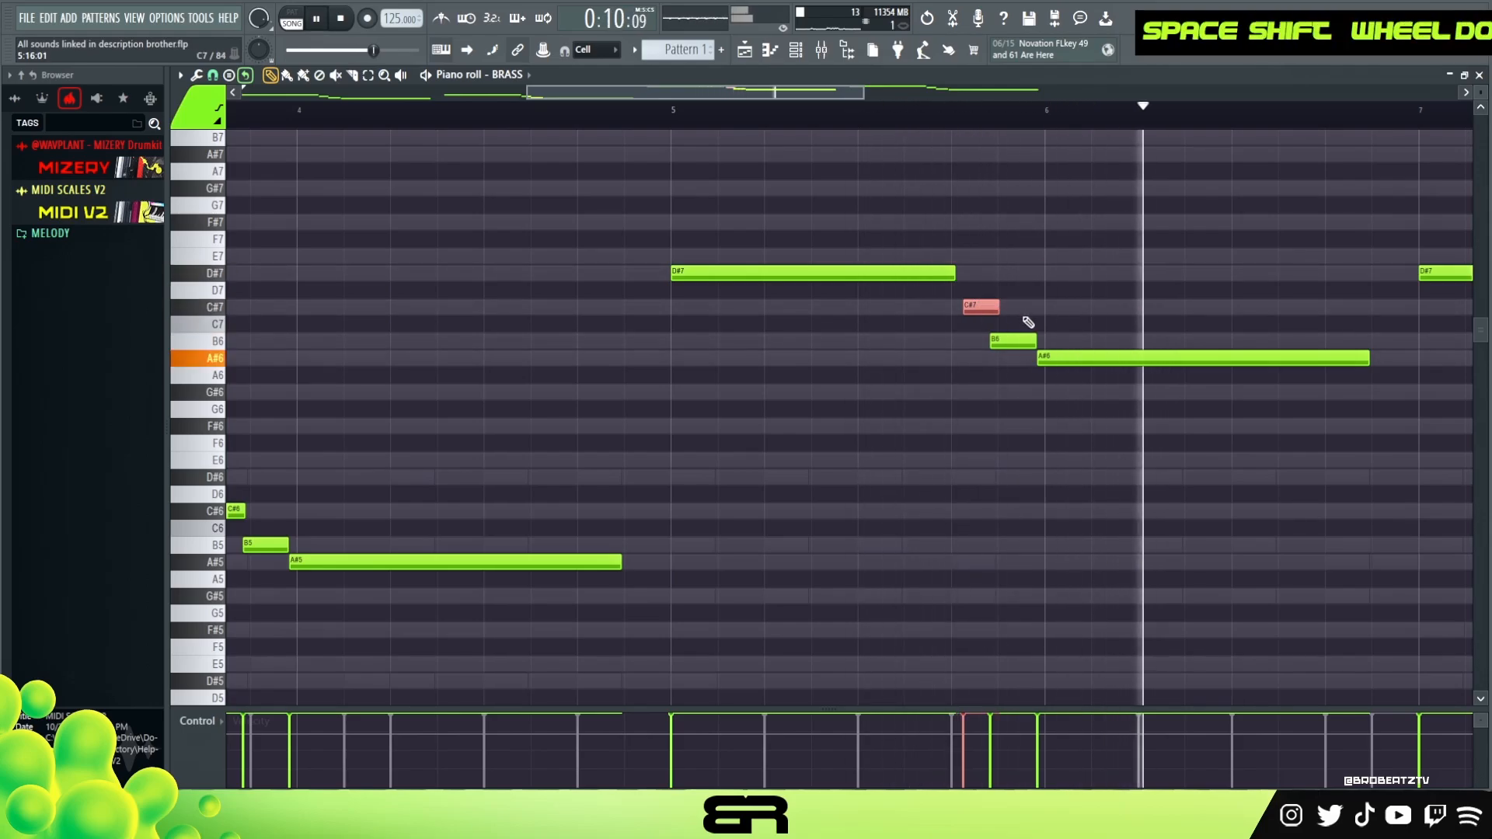
key(space)
ctrl+right_click(1162, 278)
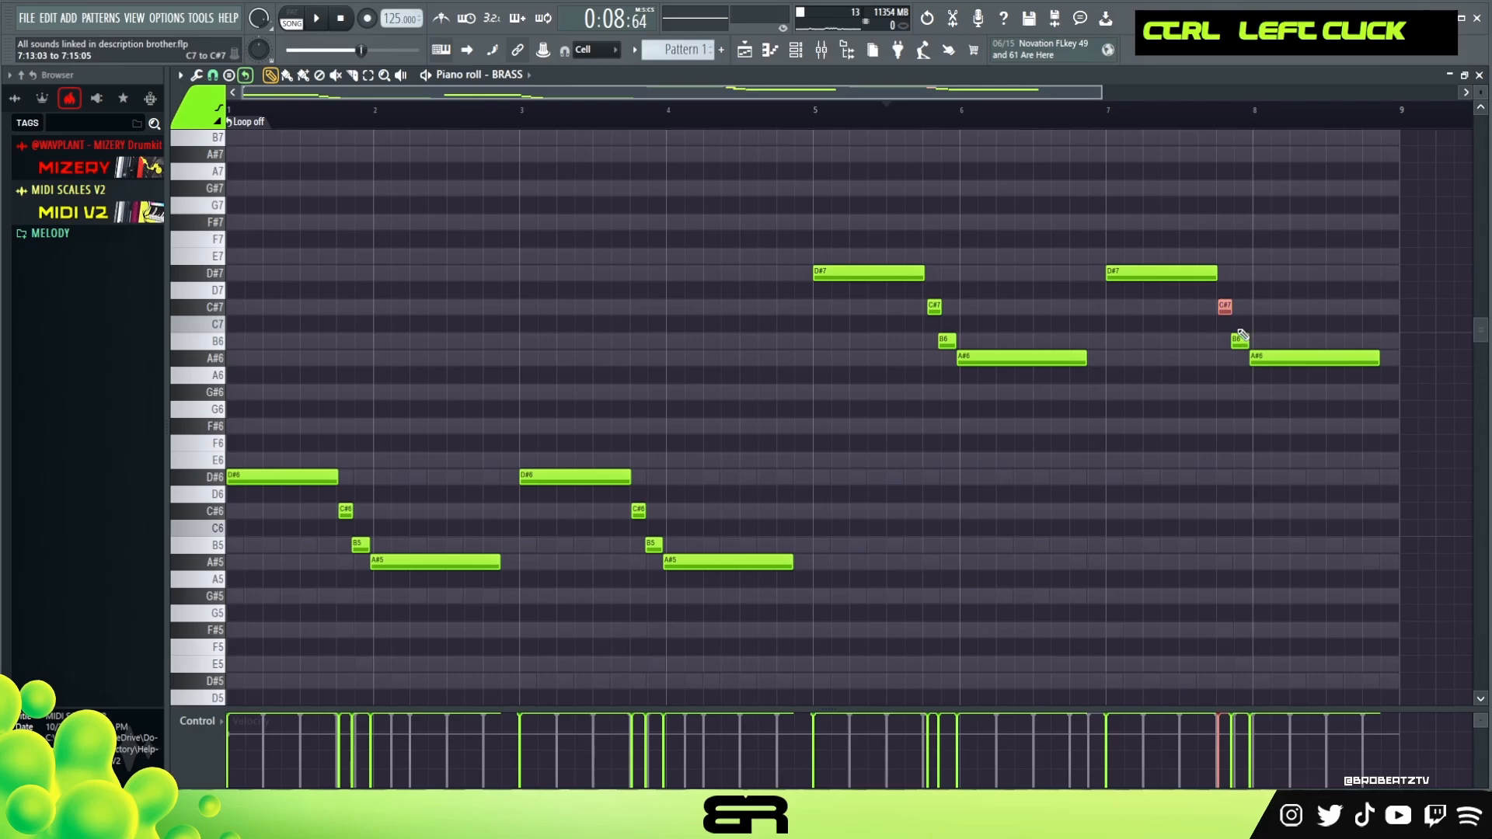
shift+scroll(1244, 322, down, 4)
key(space)
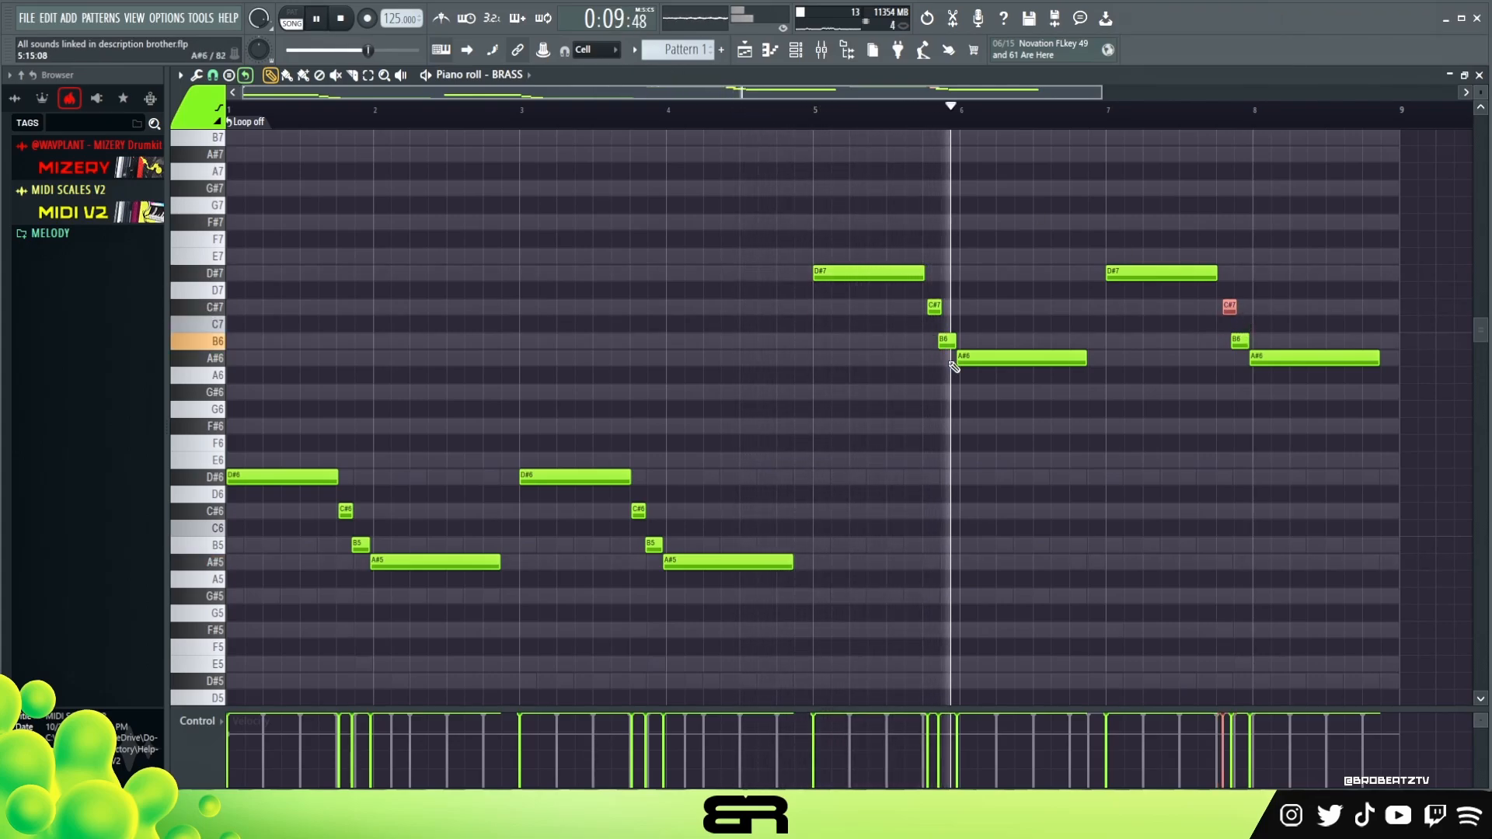
- Select both A#6 notes and nudge them slightly later
ctrl+click(1080, 358)
ctrl+shift+click(1299, 358)
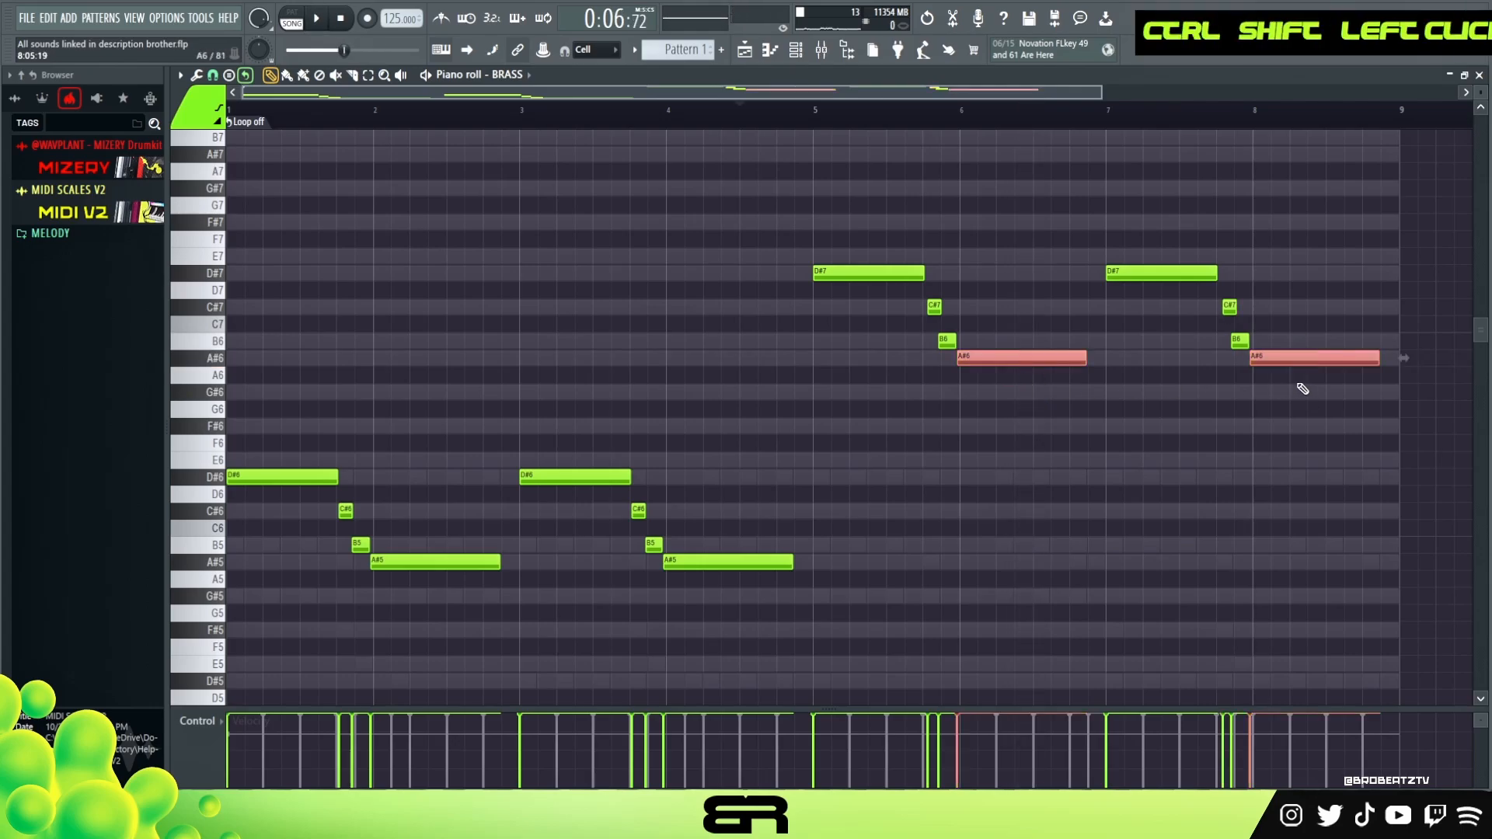
key(shift+space)
shift+scroll(1300, 389, up, 2)
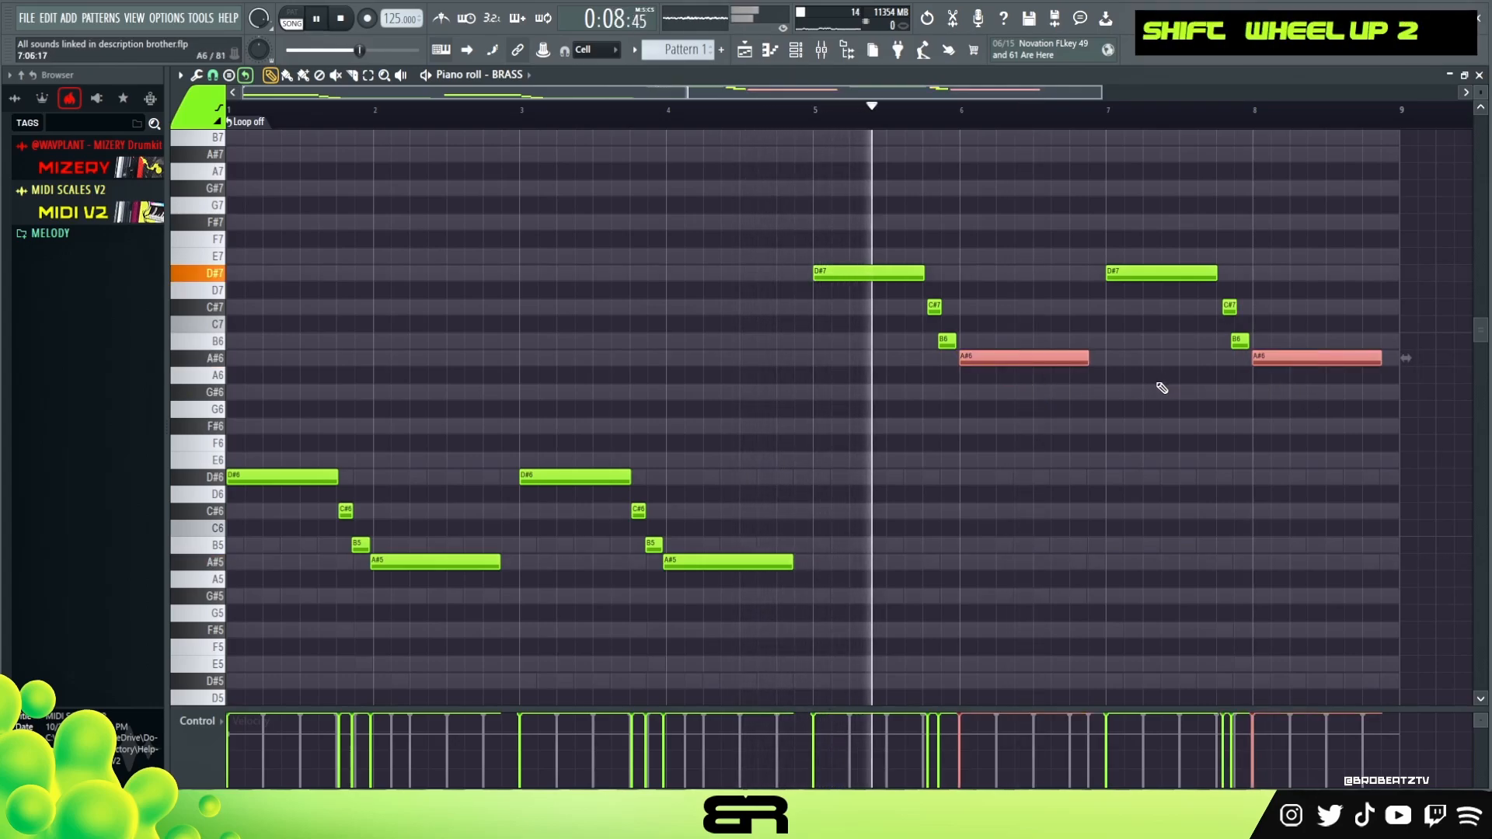
key(space)
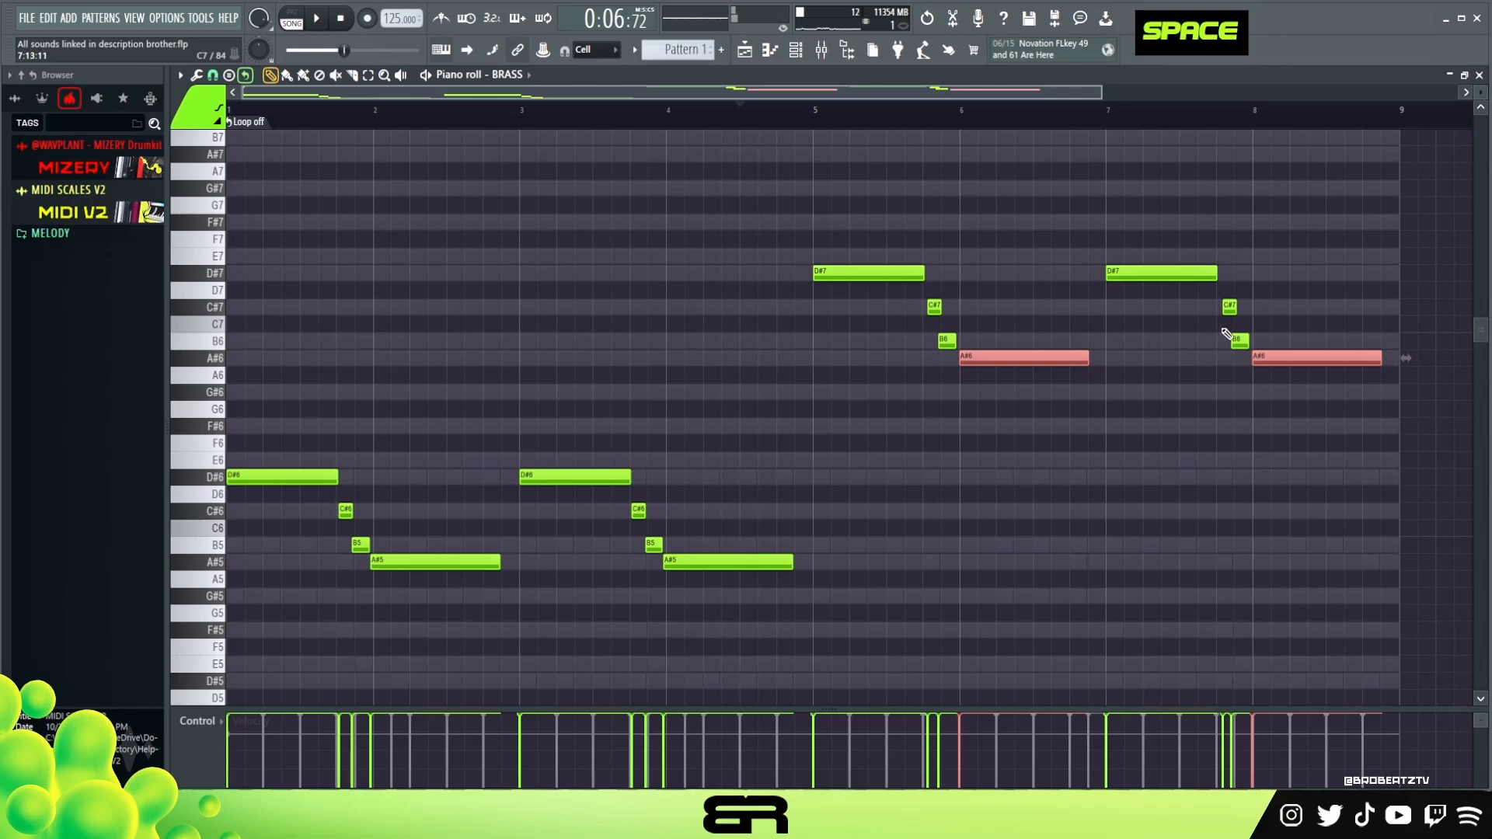
- Select both B6 notes and nudge them slightly later
ctrl+click(1240, 341)
ctrl+shift+click(946, 340)
scroll(950, 339, up, 1)
key(space)
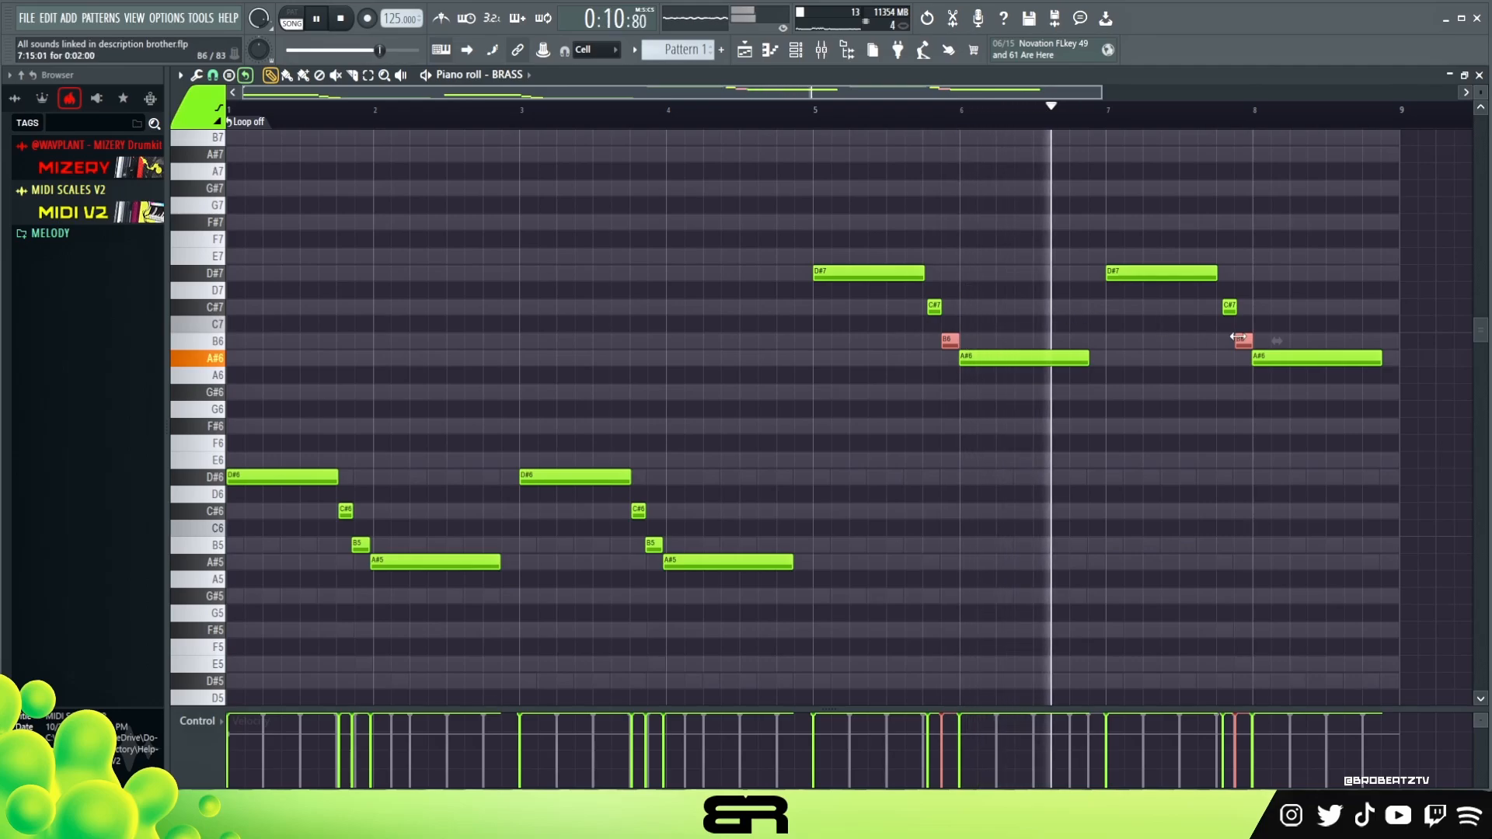
- Shorten the last A#6 note to about two beats and add a B6 note of about two beats after it
drag(1380, 359, 1327, 367)
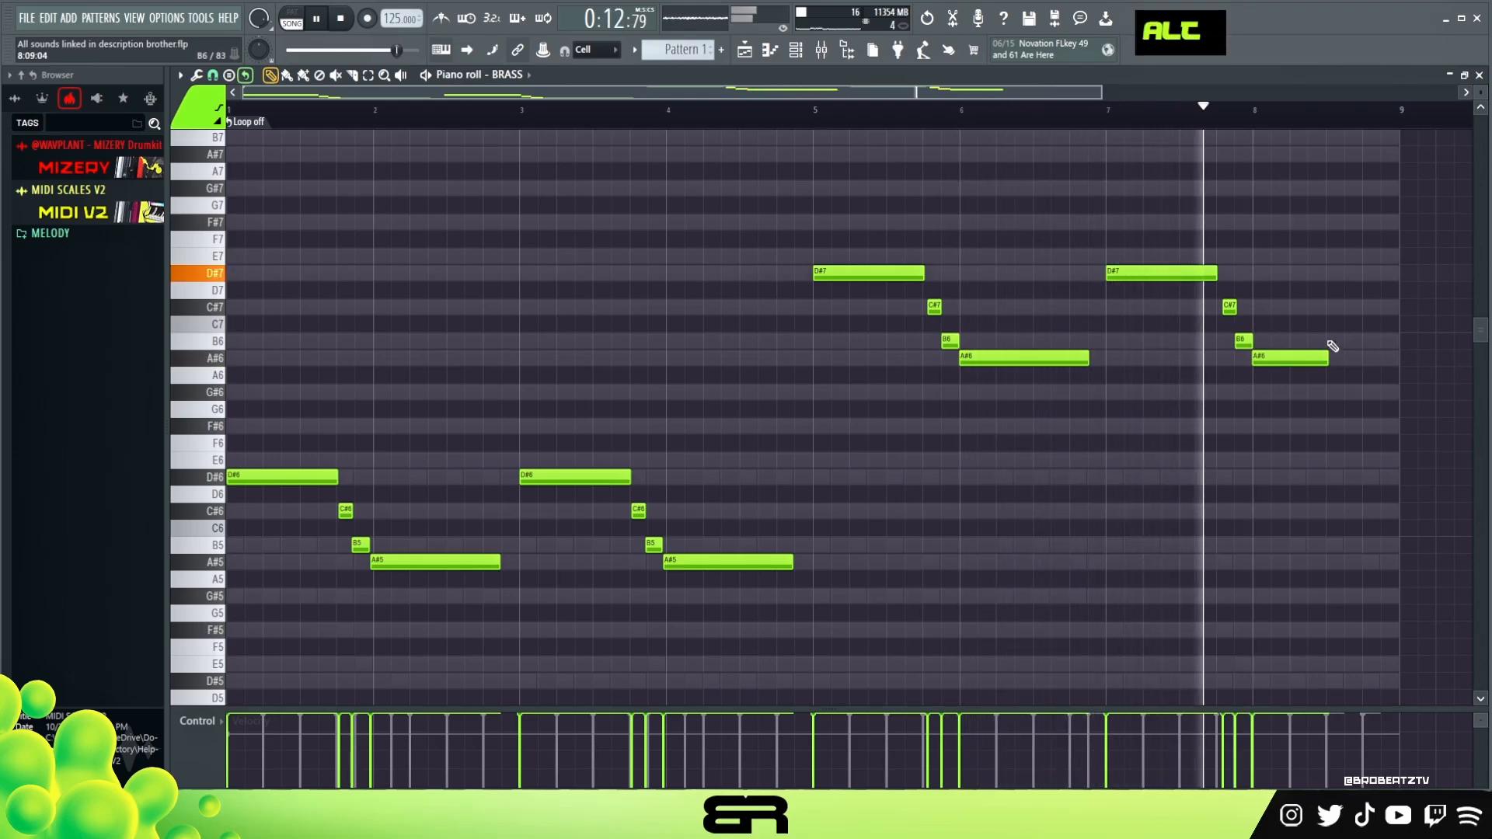
alt+click(1331, 342)
ctrl+drag(1248, 314, 913, 300)
scroll(913, 299, down, 3)
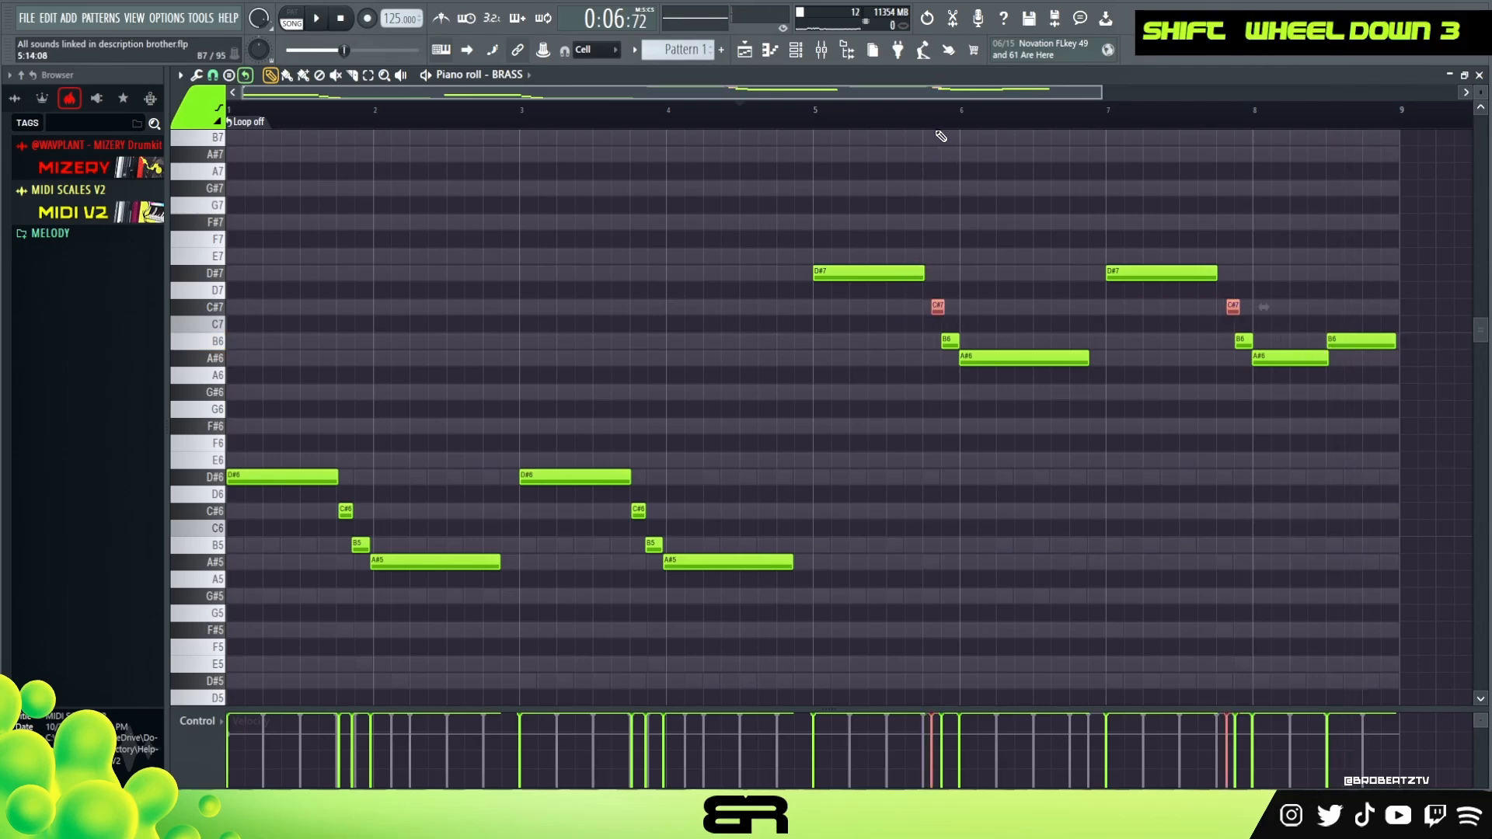
scroll(943, 126, up, 3)
- Lengthen both D#7 notes slightly so each reaches the following C#7
double_click(726, 110)
key(space)
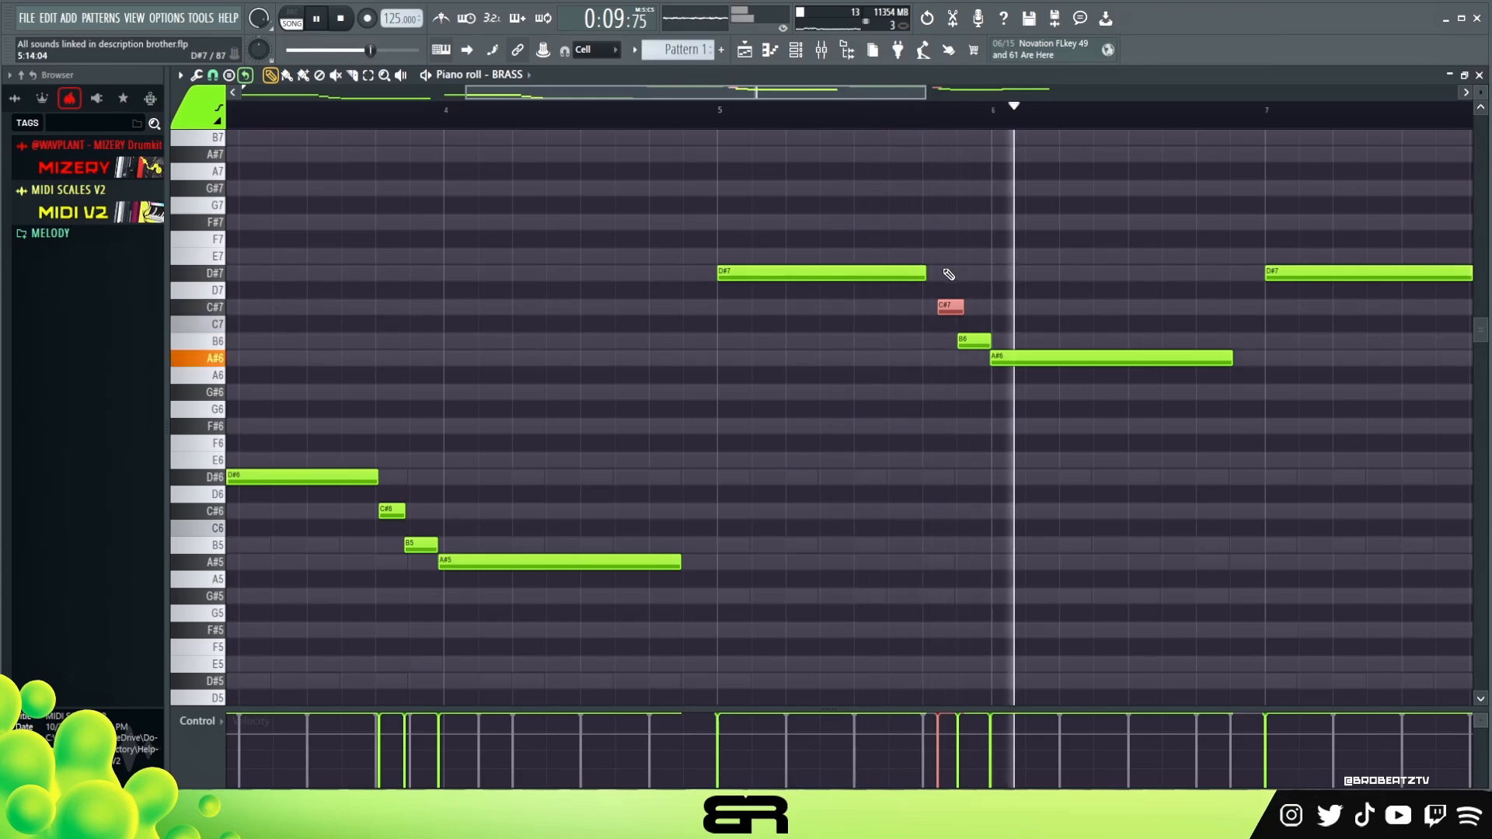
key(space)
alt+drag(926, 273, 935, 272)
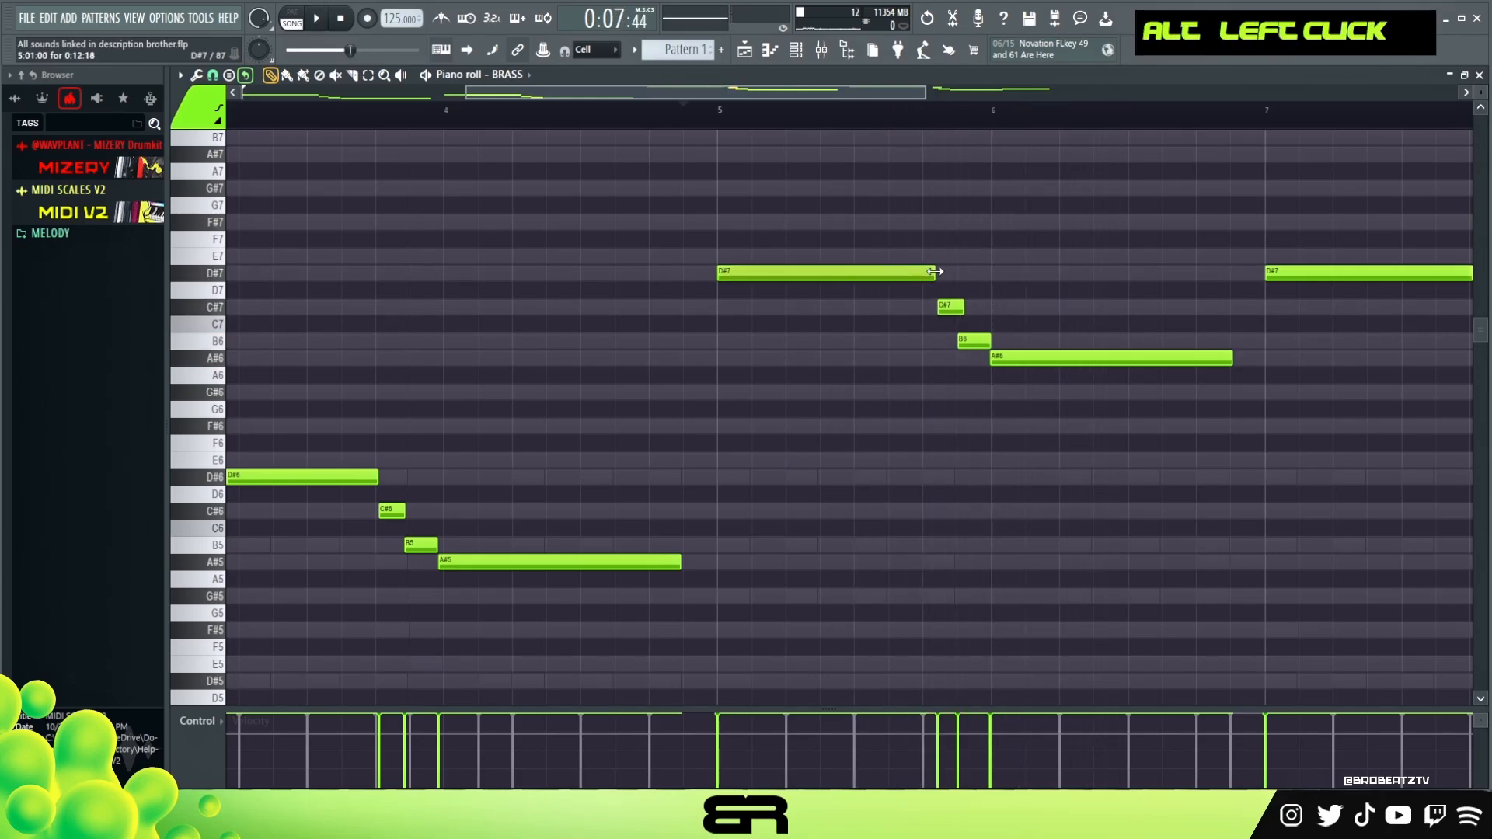
scroll(886, 129, down, 3)
alt+drag(1200, 272, 1205, 274)
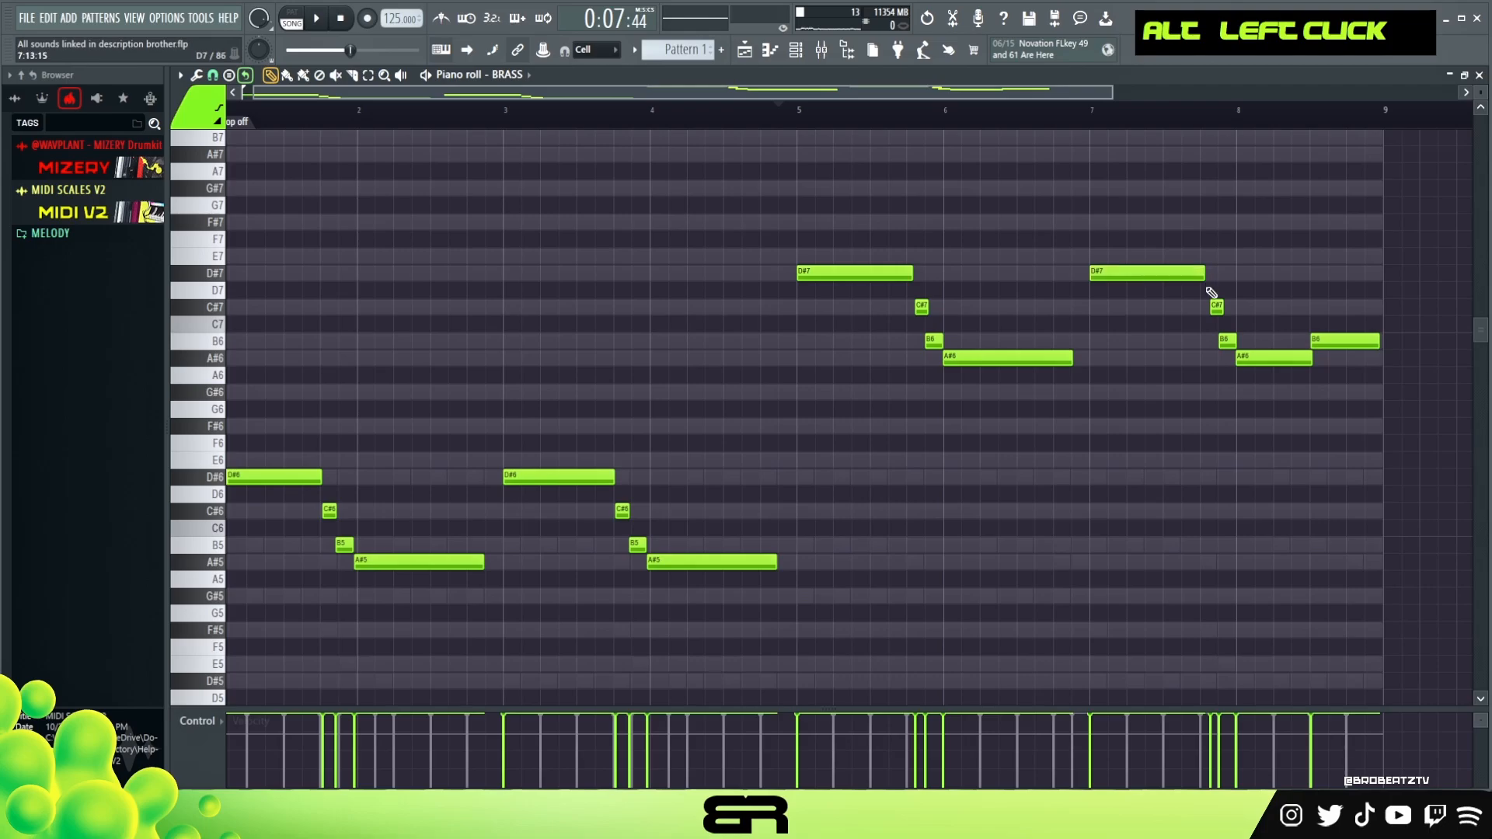
ctrl+click(1217, 306)
scroll(1243, 287, up, 1)
scroll(1156, 236, down, 1)
right_click(712, 116)
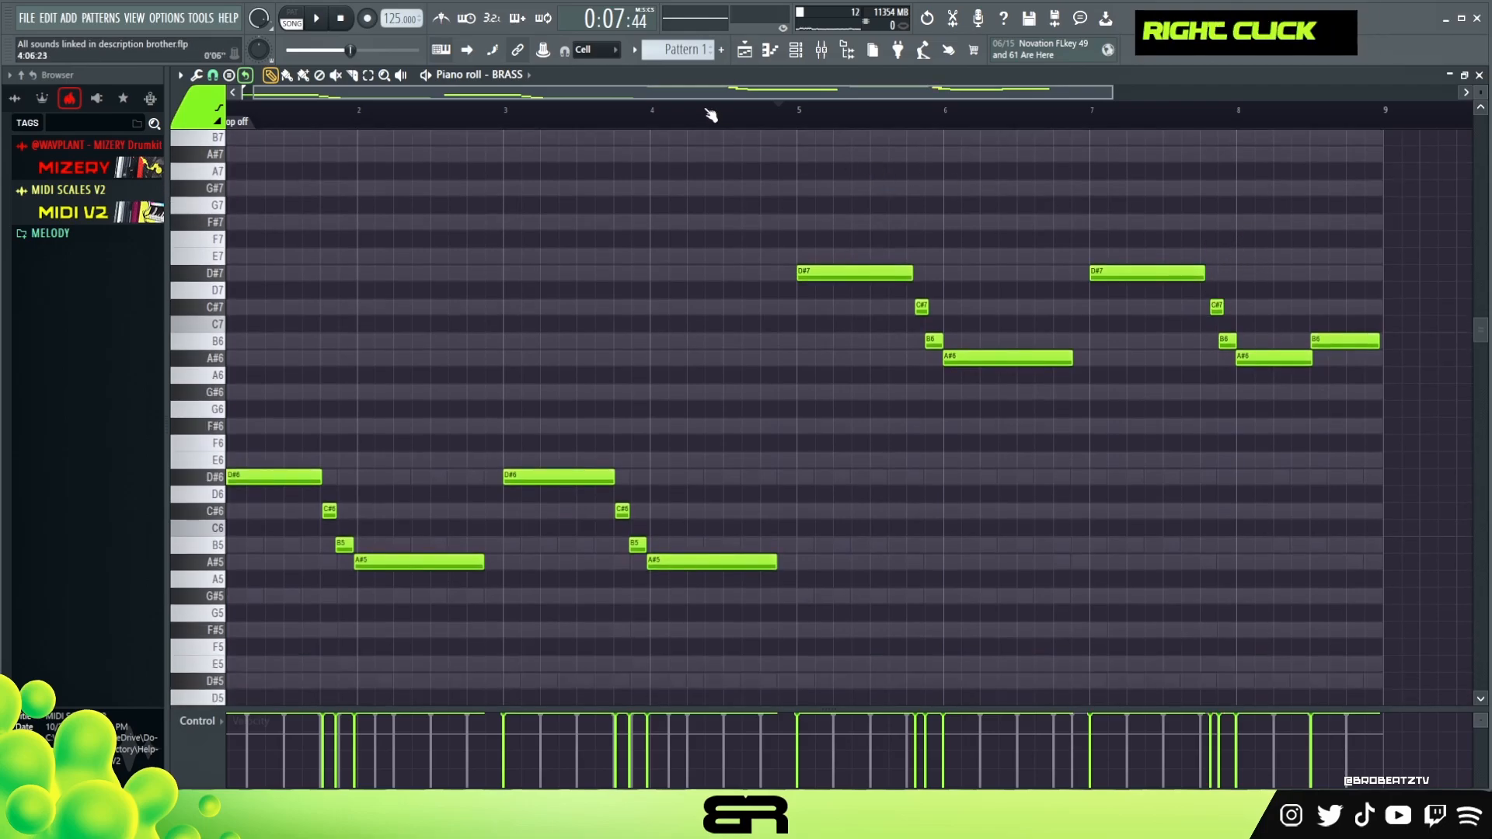
key(space)
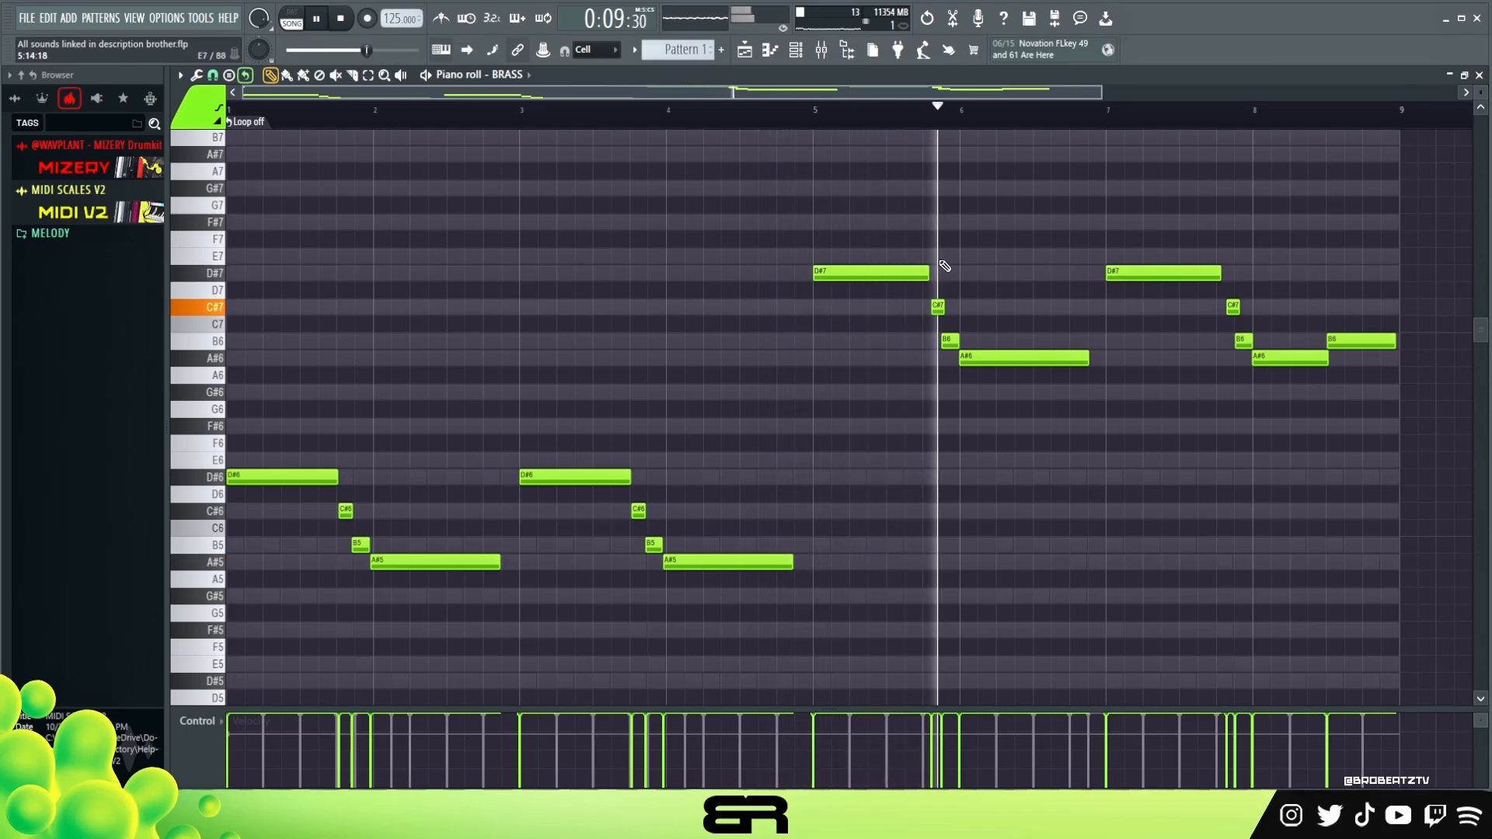
key(space)
- Open the TEXTURE channel's mixer insert and load the PRESSURE preset in Portal
click(799, 51)
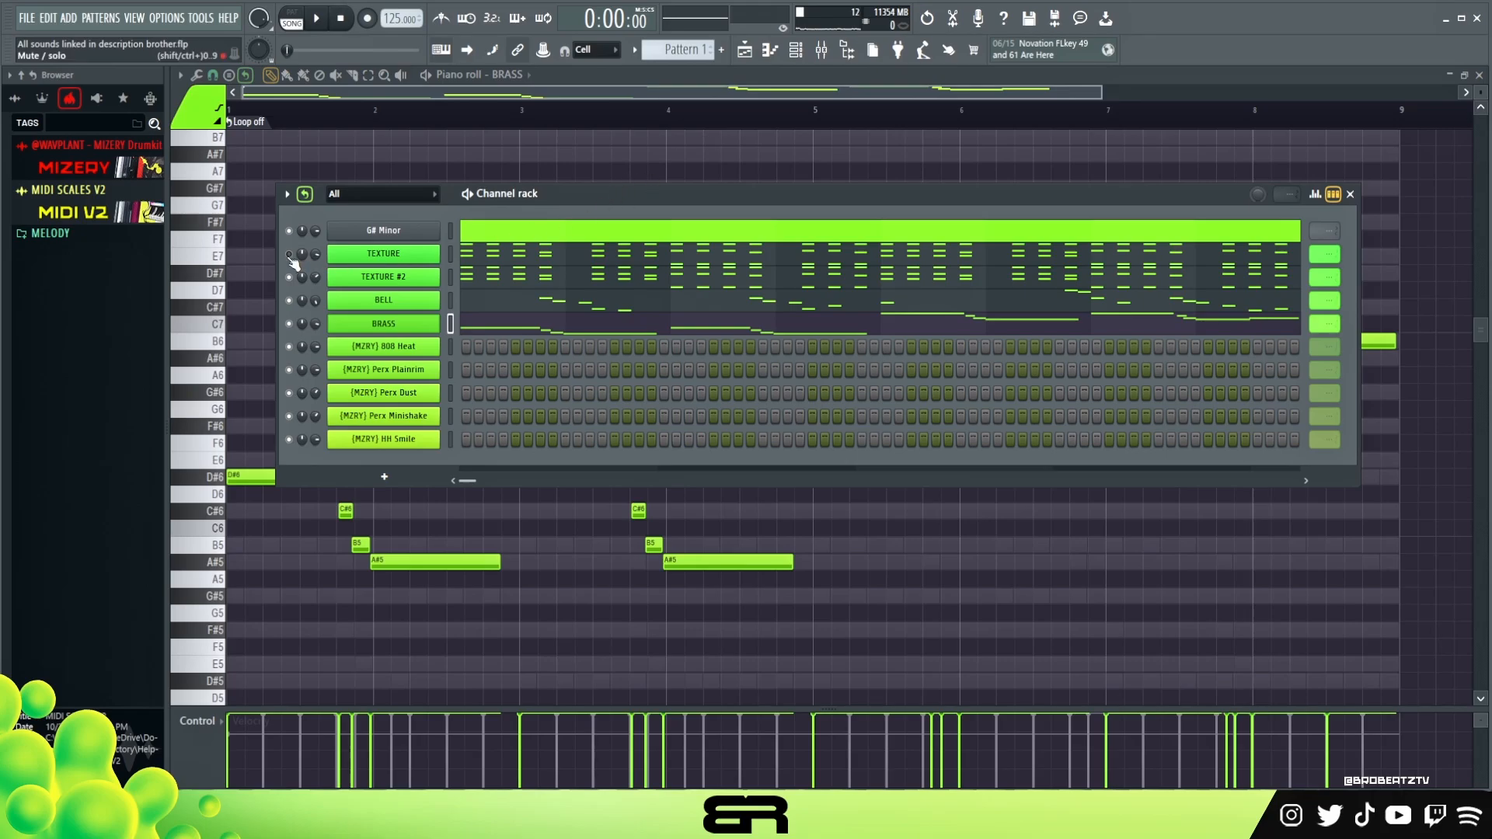
click(435, 256)
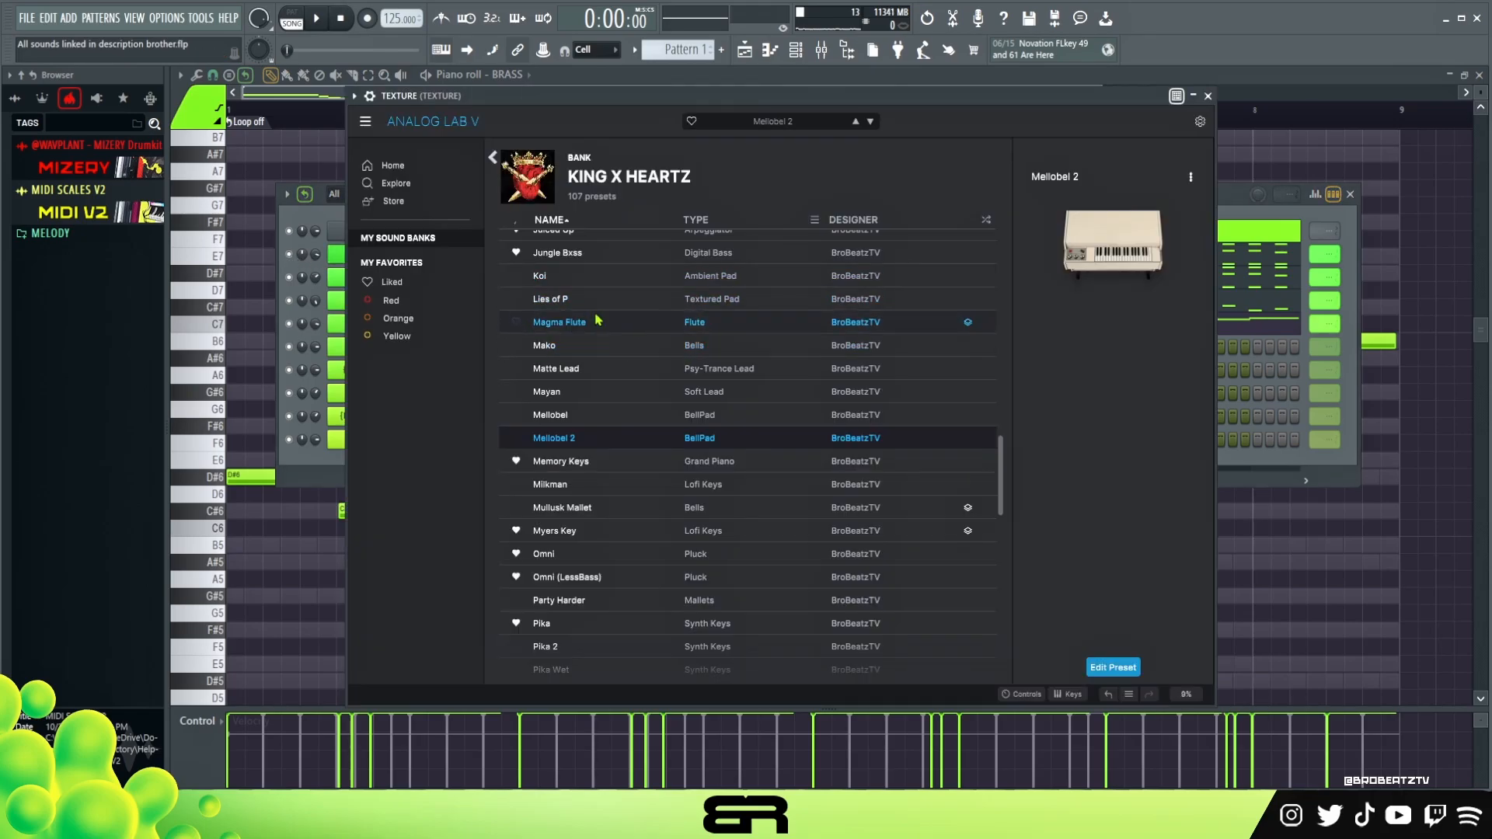
click(1197, 118)
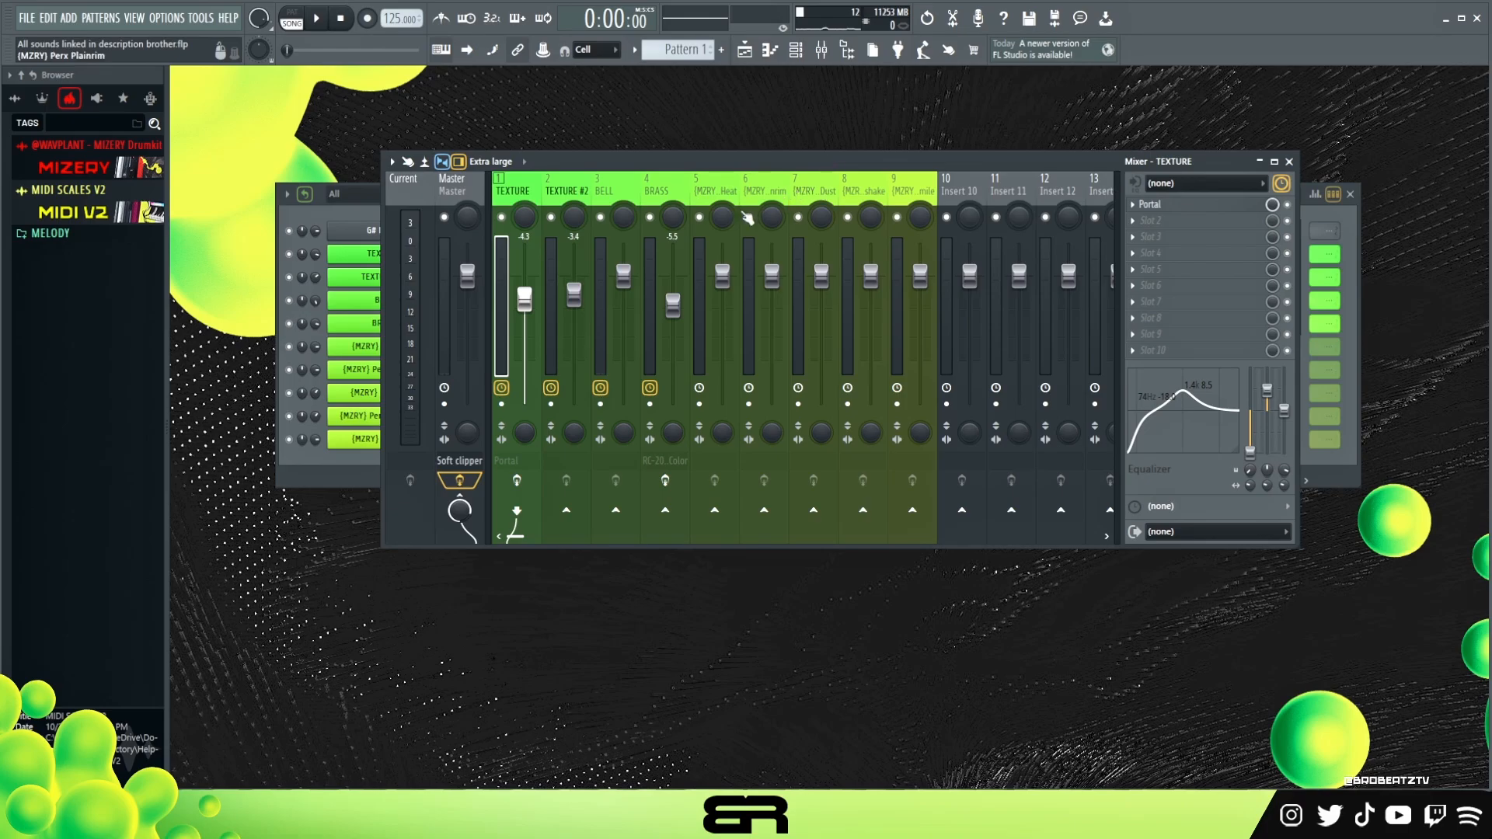
drag(563, 164, 599, 142)
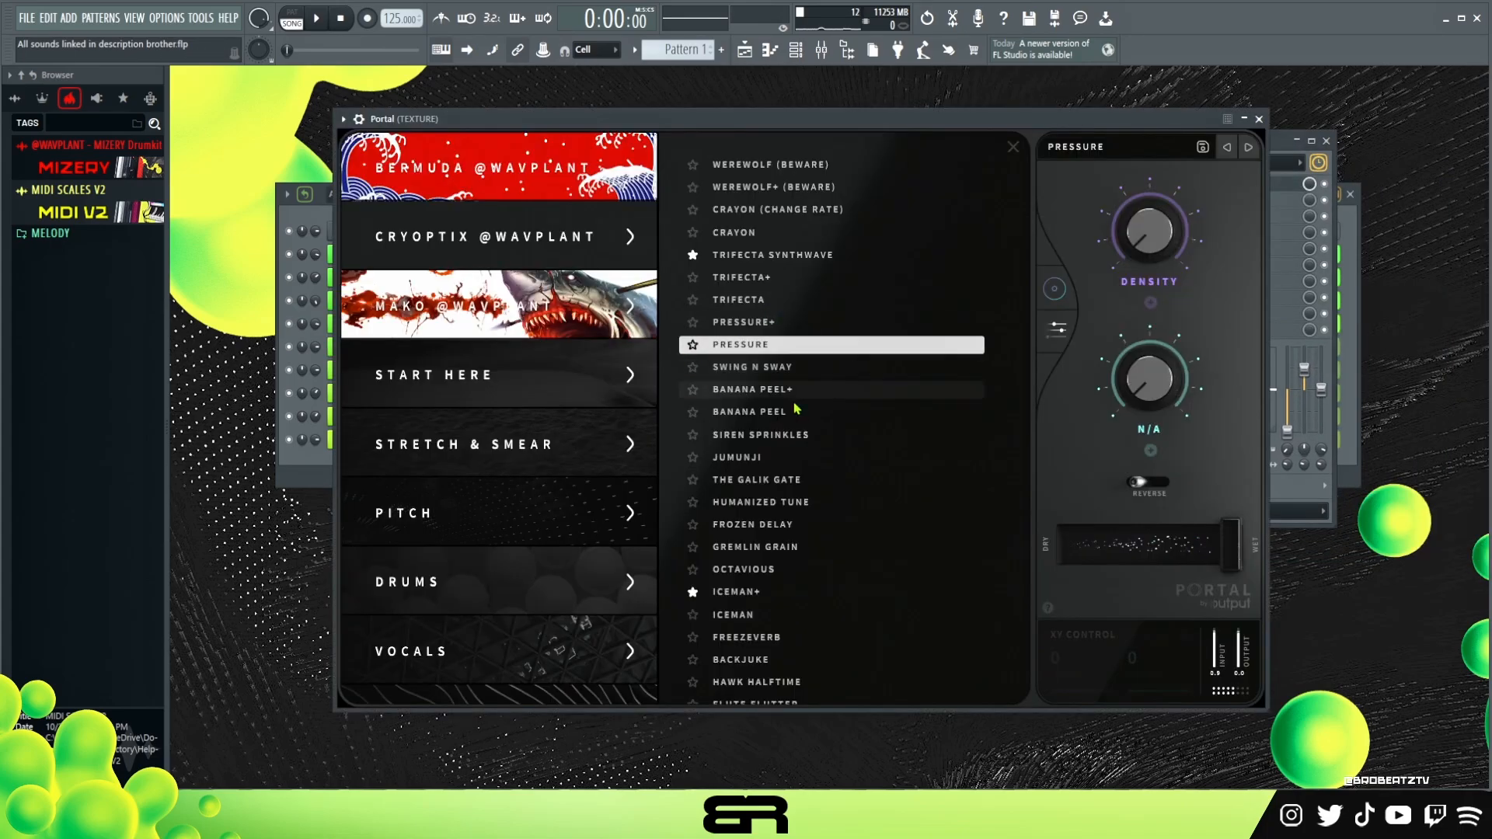
click(789, 351)
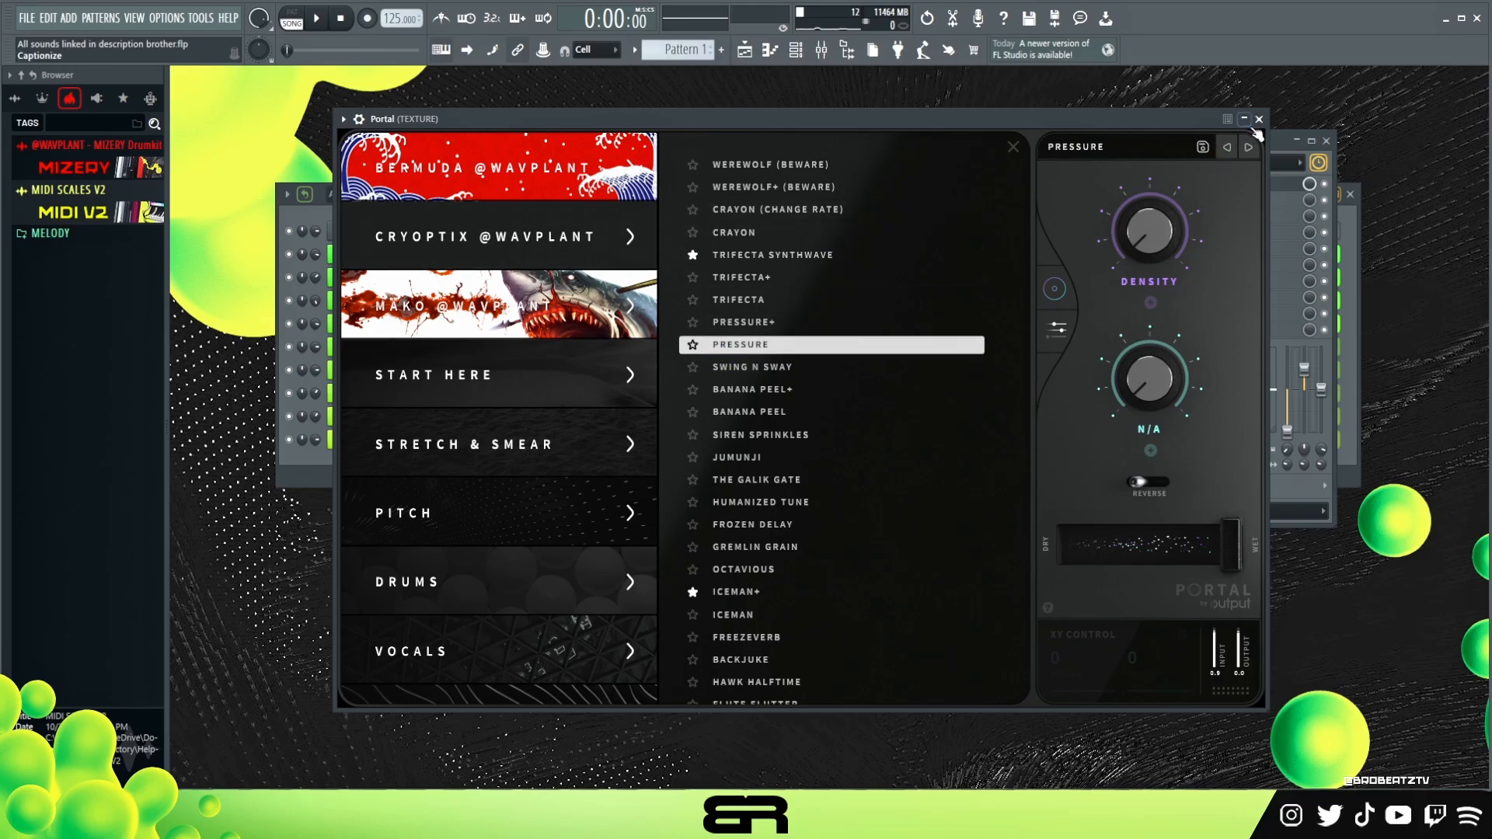
- Close Portal and nudge a band on the TEXTURE insert's equalizer while previewing the loop
click(1259, 119)
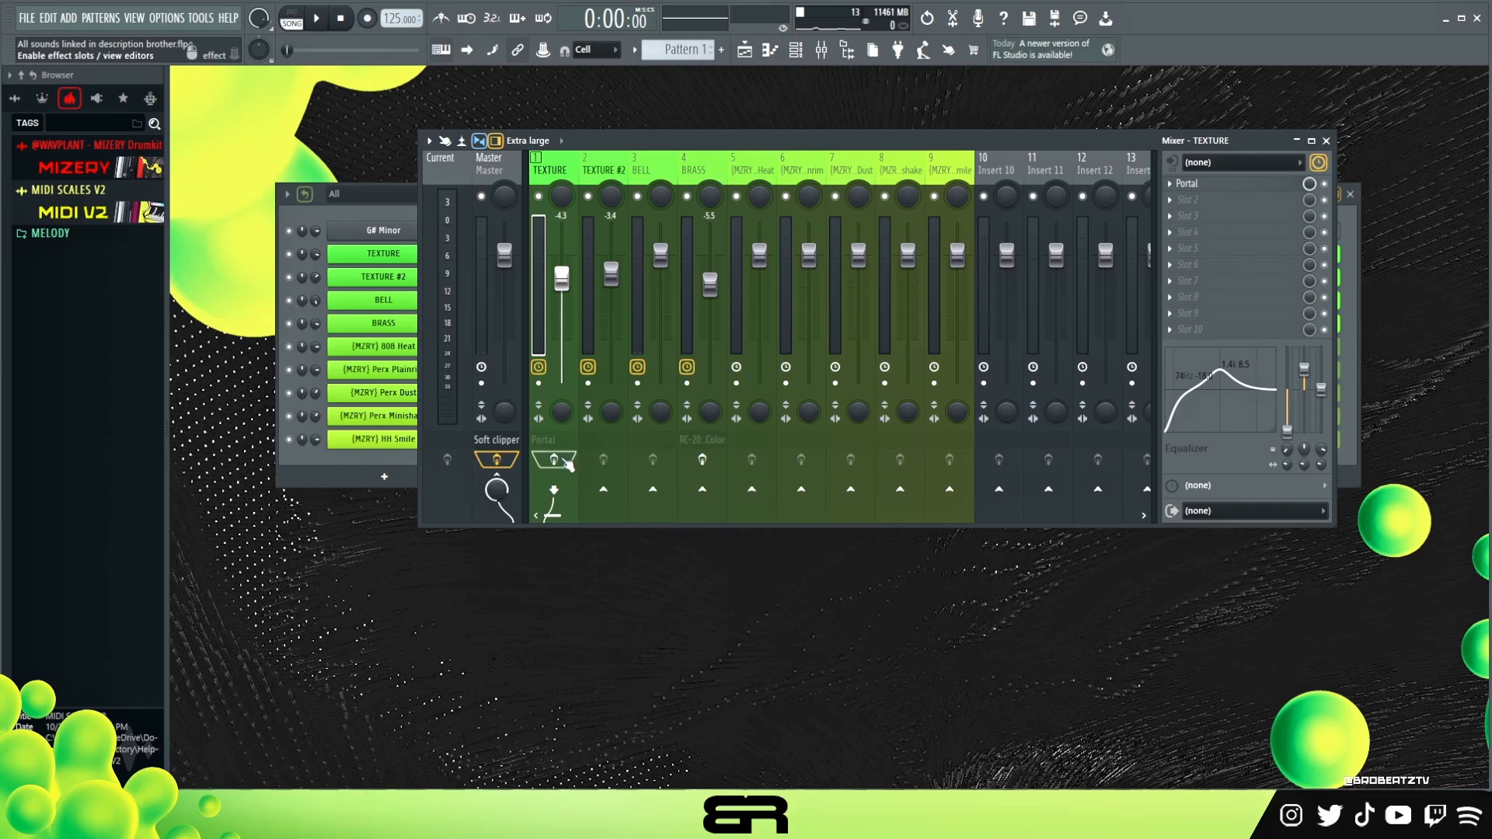
key(space)
key(space)
key(space)
key(space)
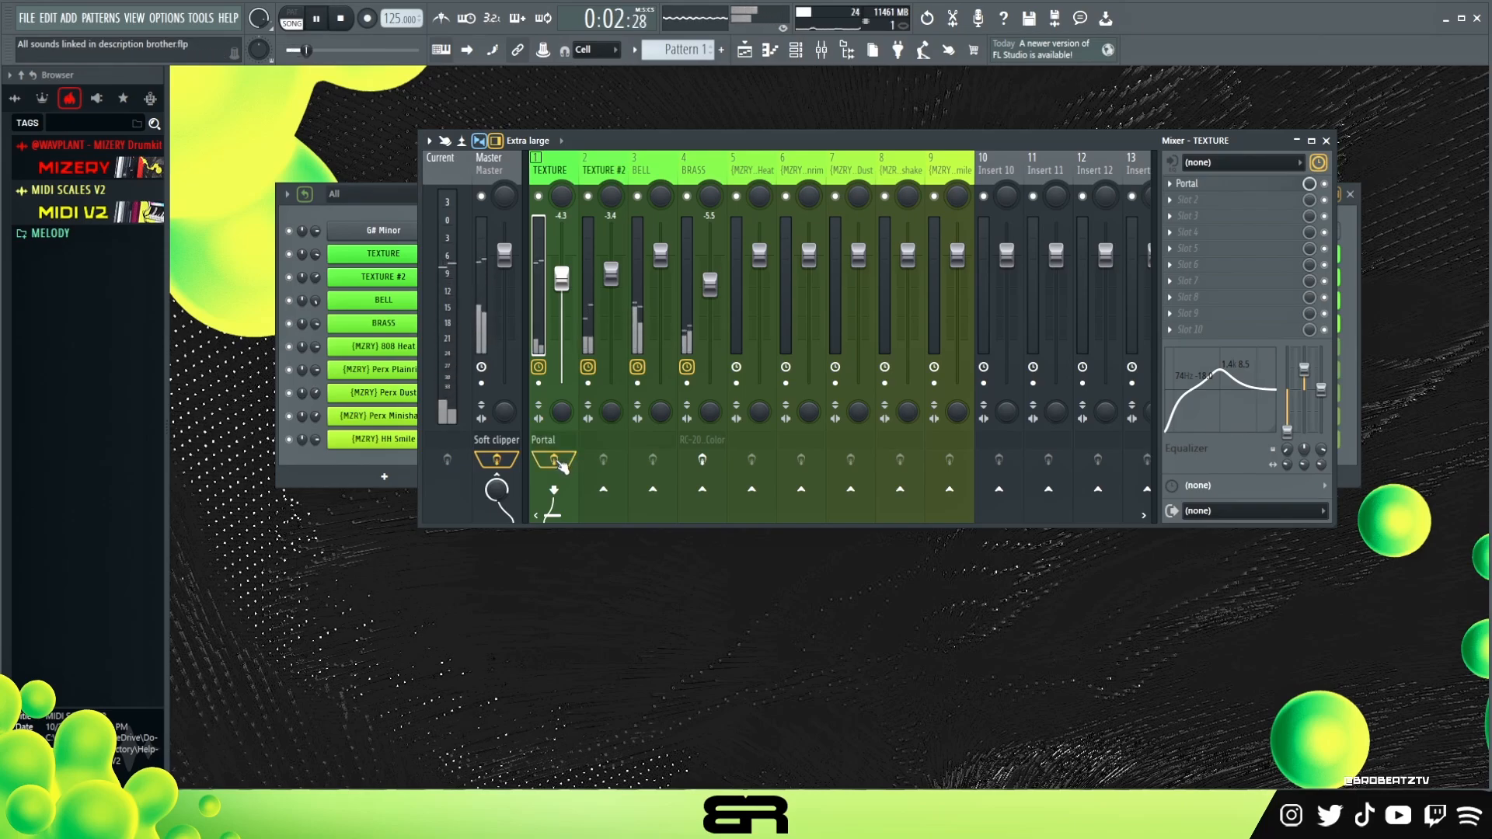
key(space)
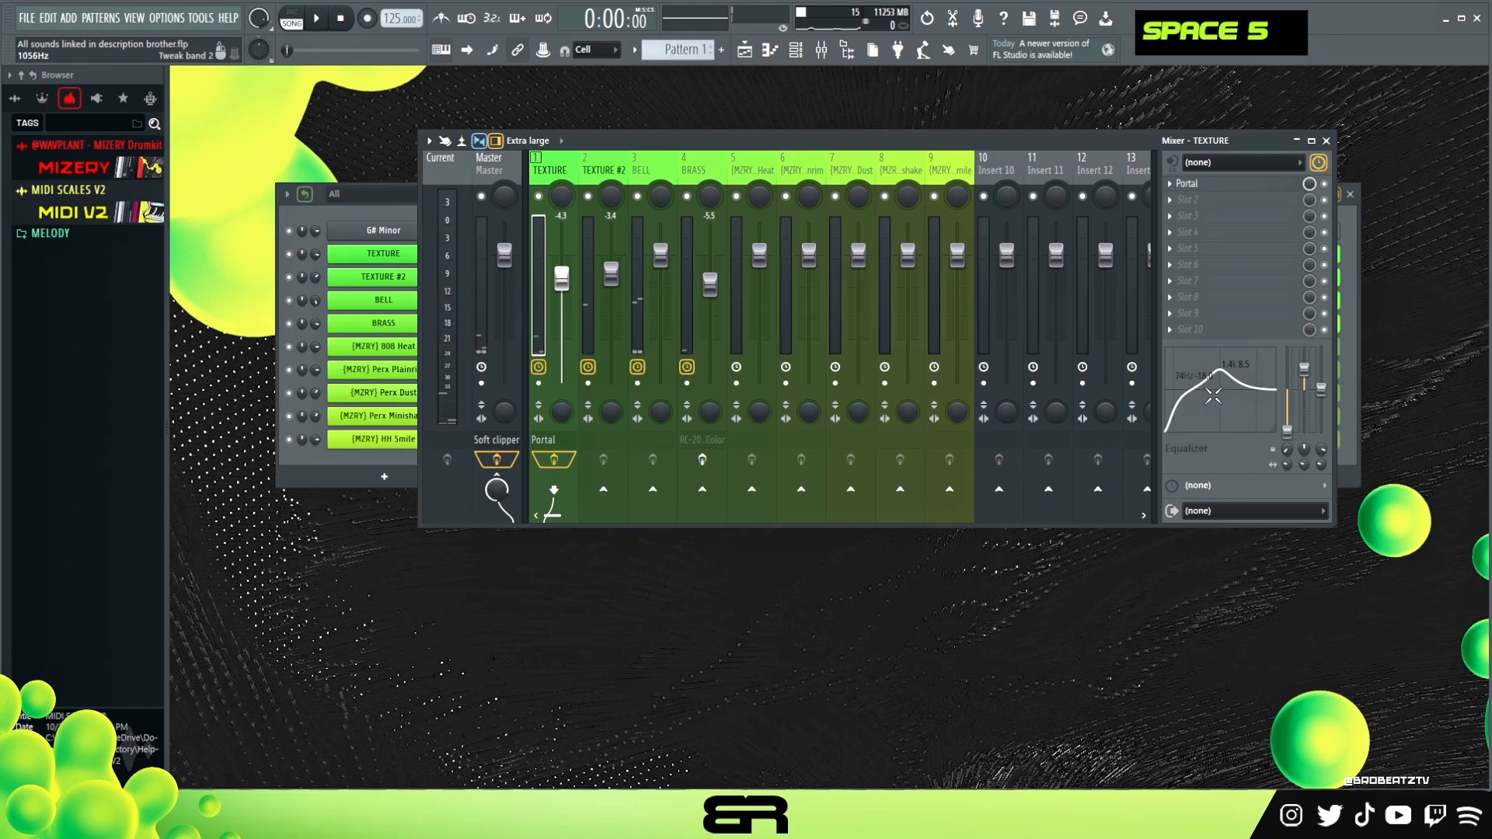
key(space)
mouse_move(1222, 372)
mouse_down()
mouse_move(1231, 348)
mouse_move(1216, 370)
mouse_up()
key(space)
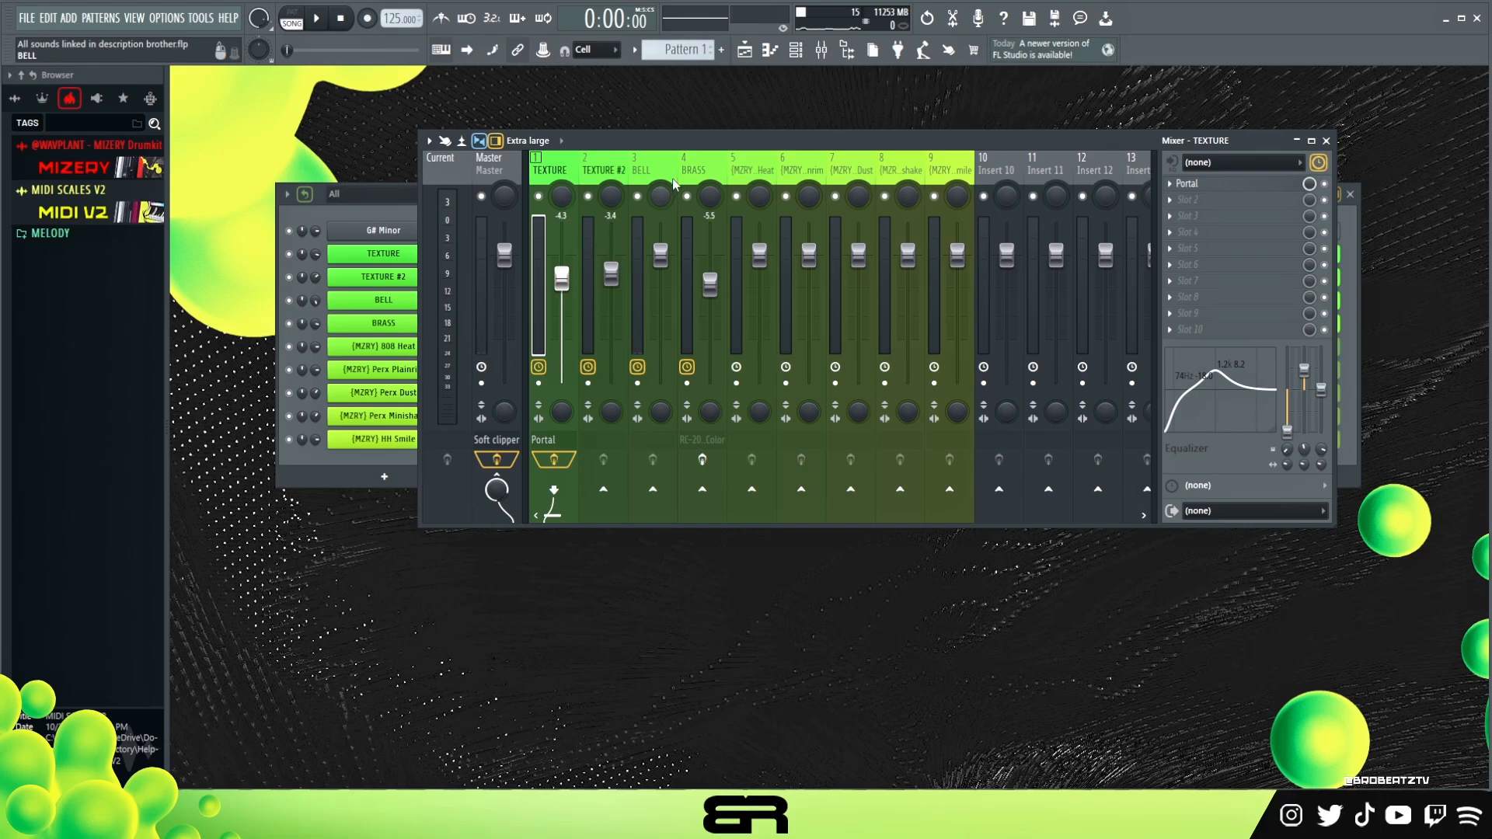
- Select the BRASS mixer insert and inspect its RC-20 Retro Color plugin
click(699, 175)
click(1227, 186)
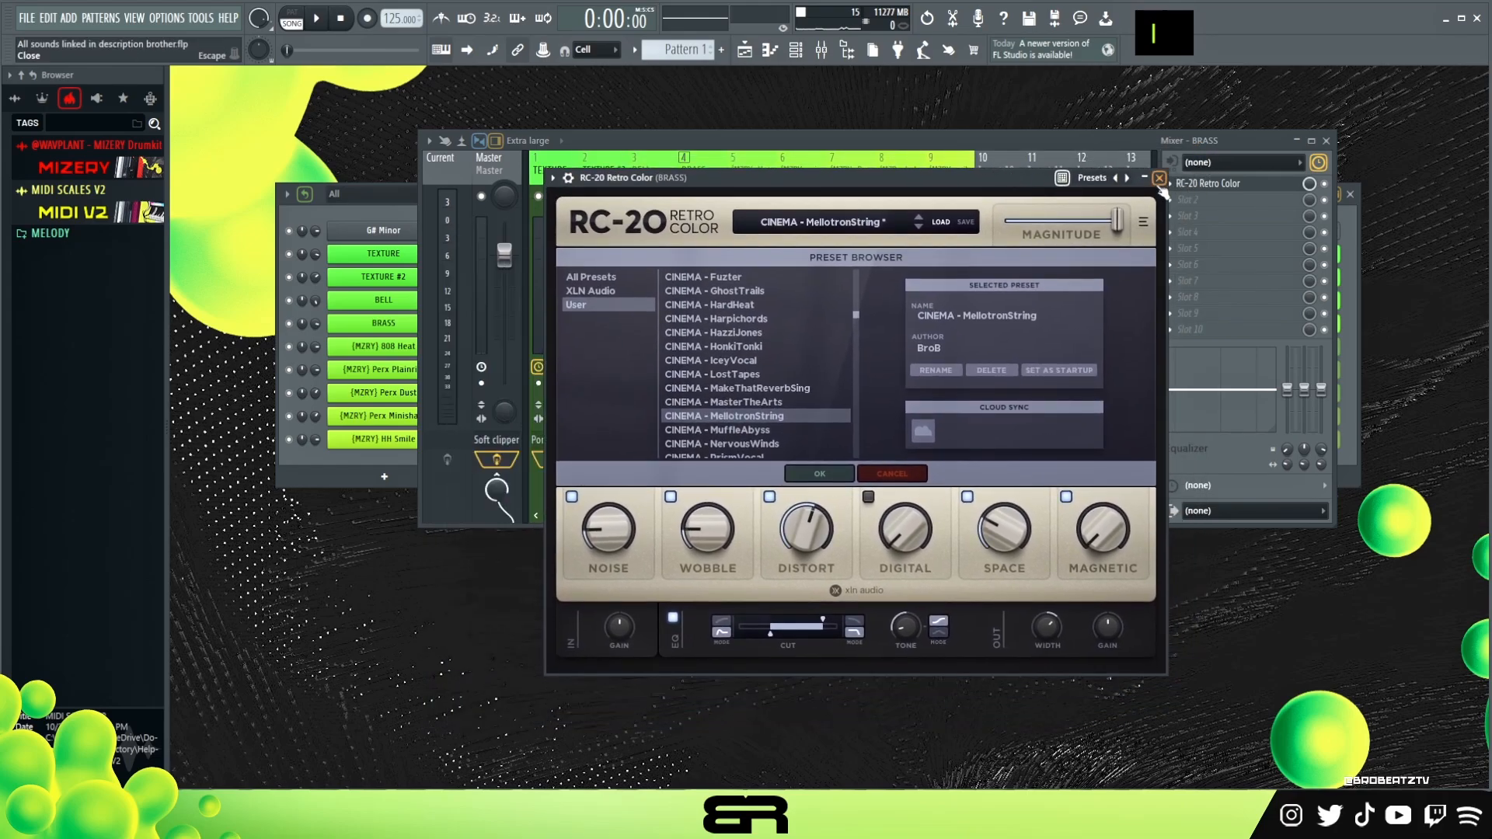
click(1197, 151)
- Solo the BRASS track and reshape a band on its insert equalizer while playing the loop
key(space)
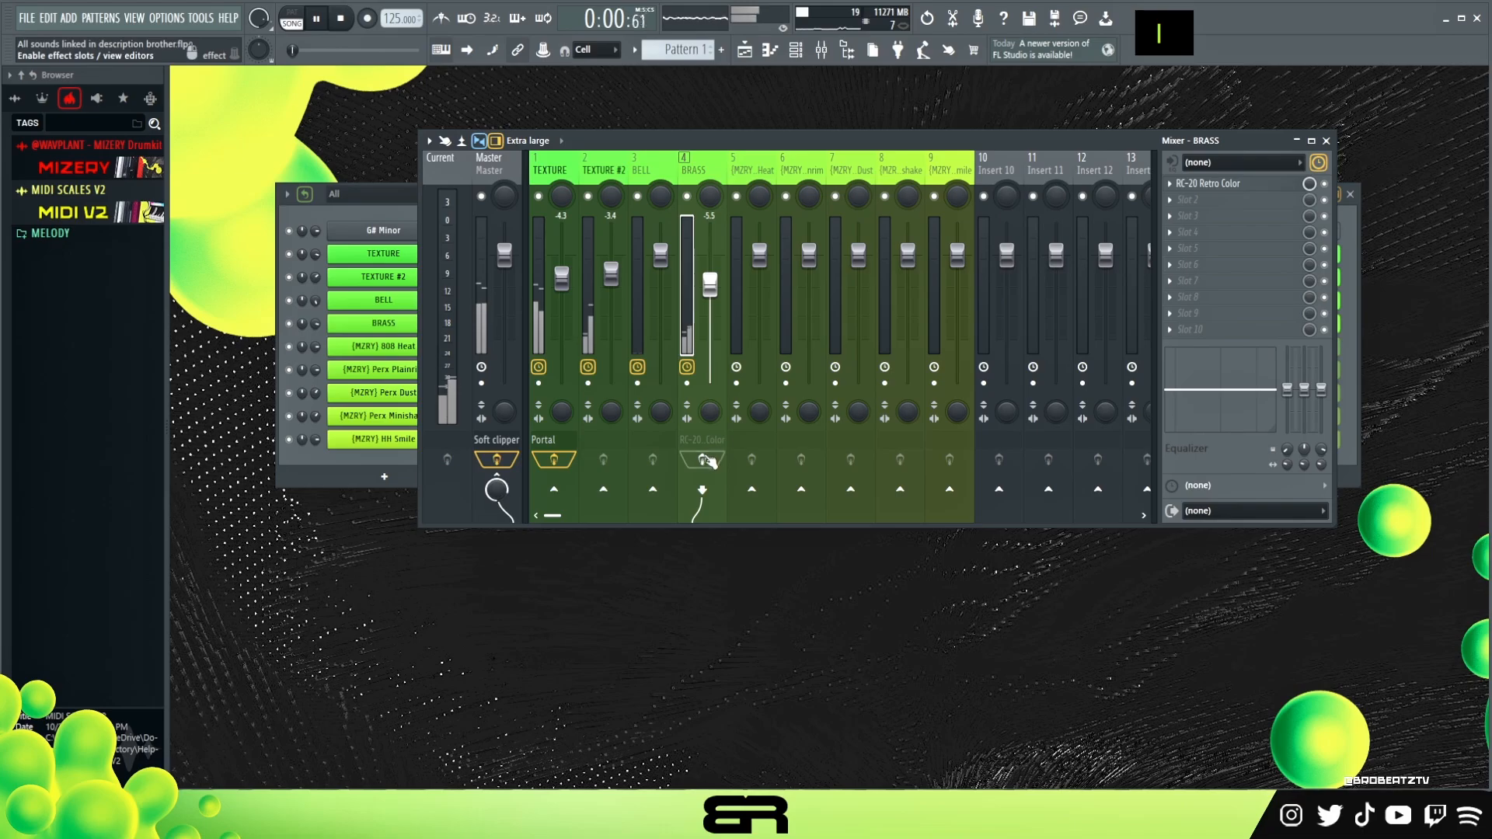
key(space)
right_click(687, 197)
key(space)
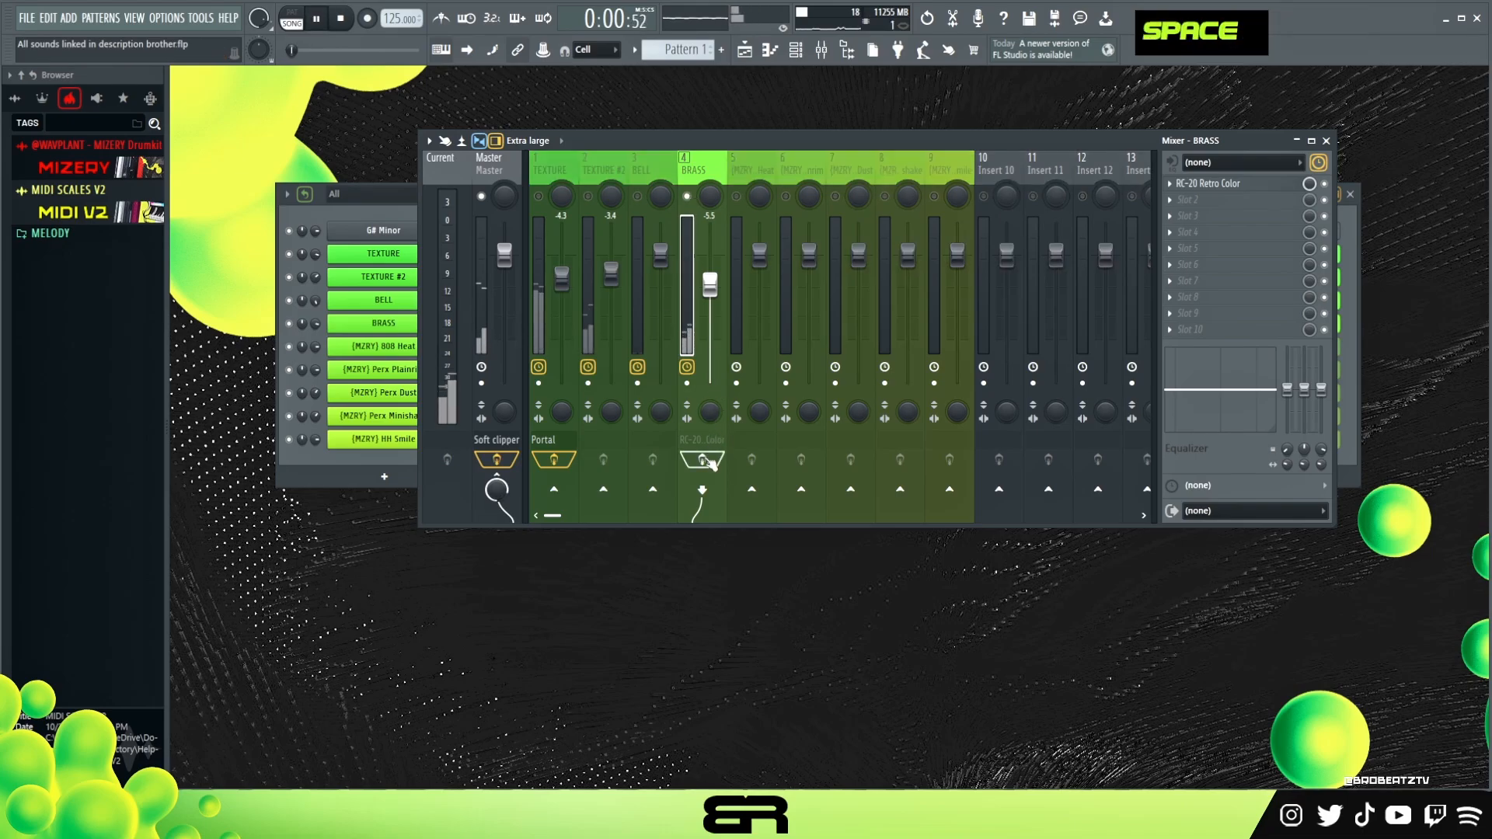
key(space)
key(space)
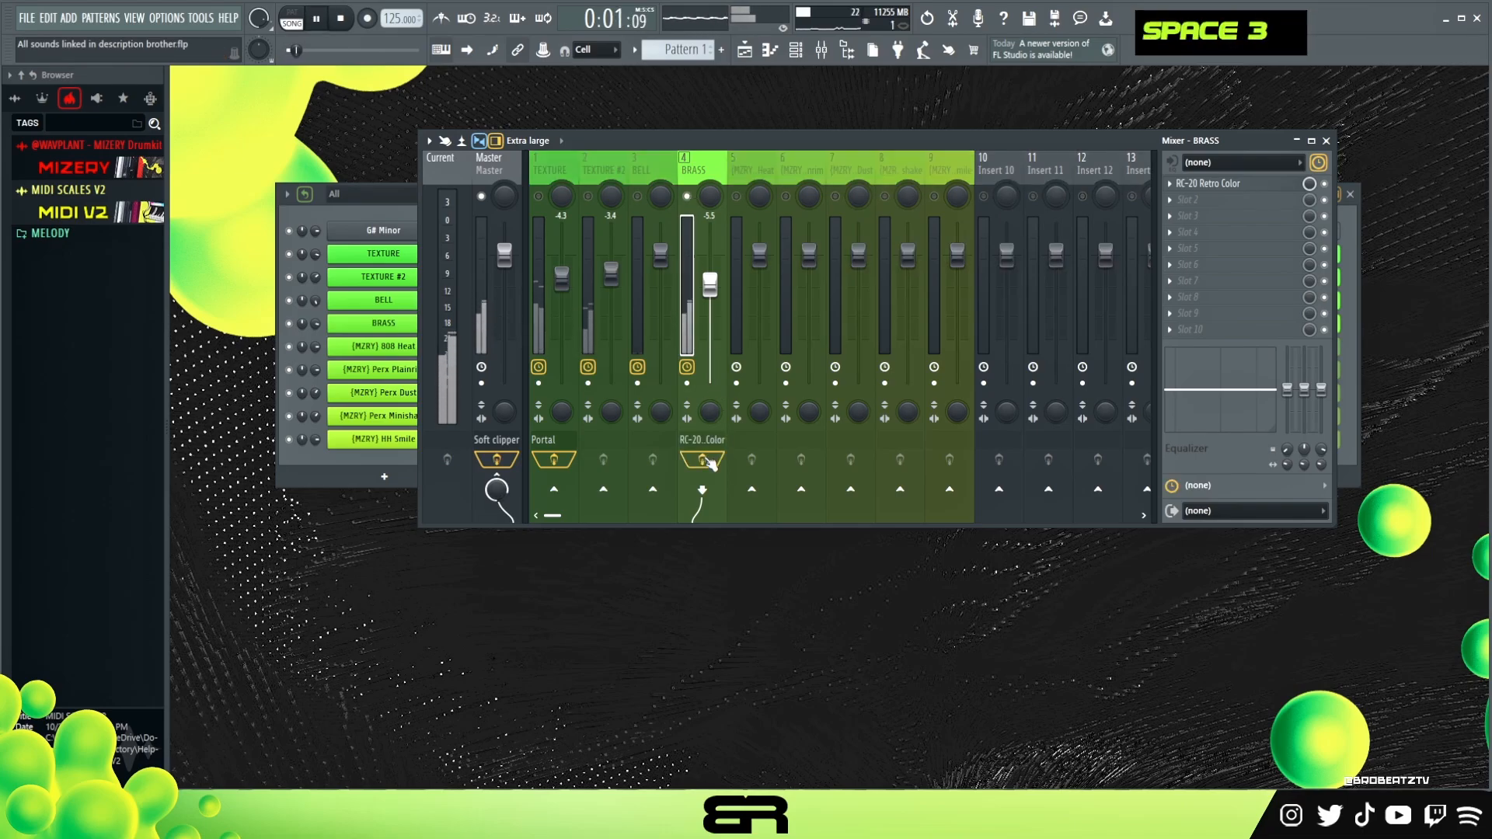
drag(1207, 410, 1246, 387)
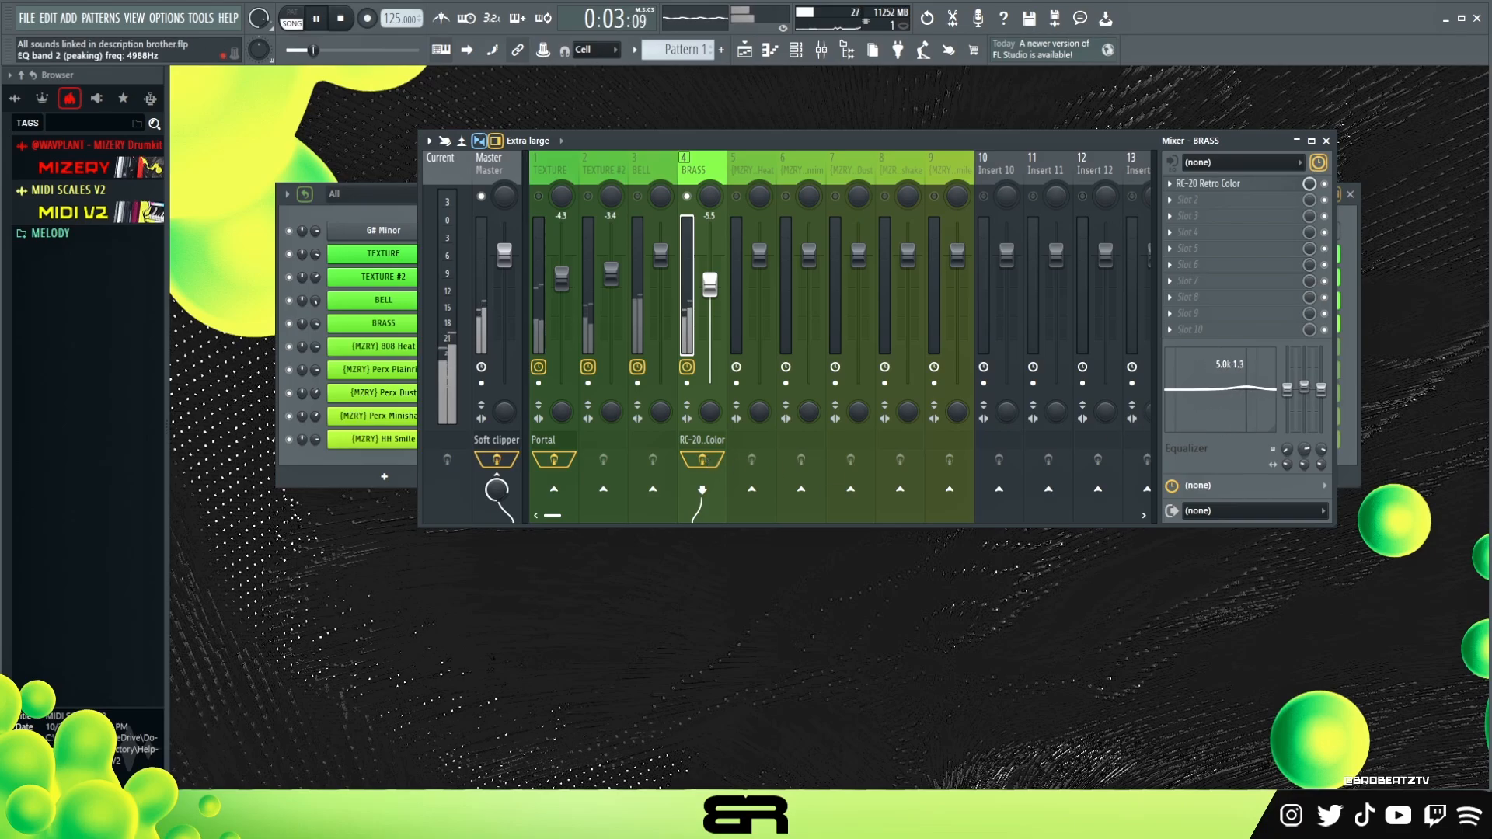
double_click(711, 460)
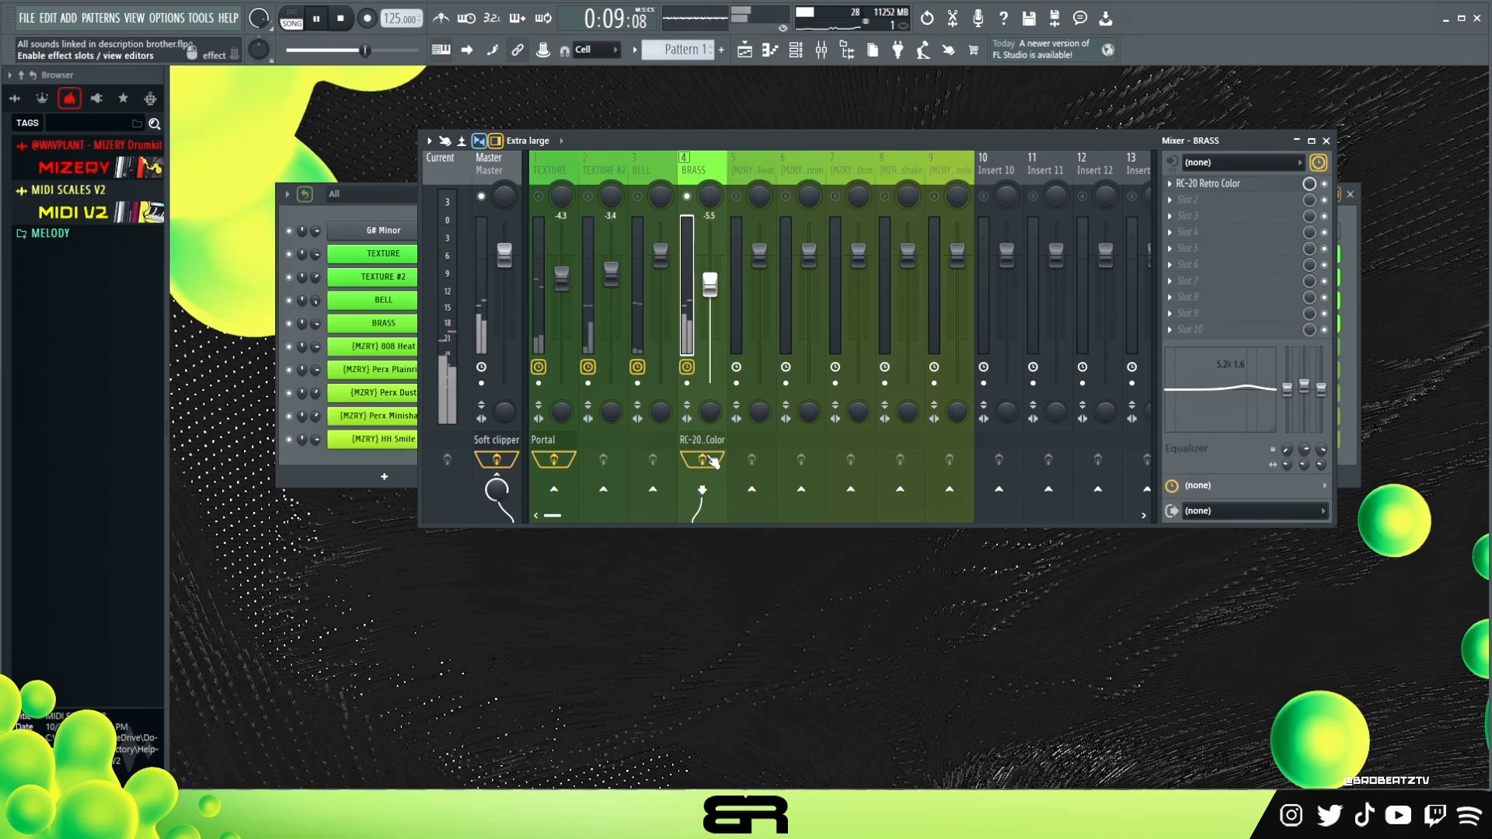
key(space)
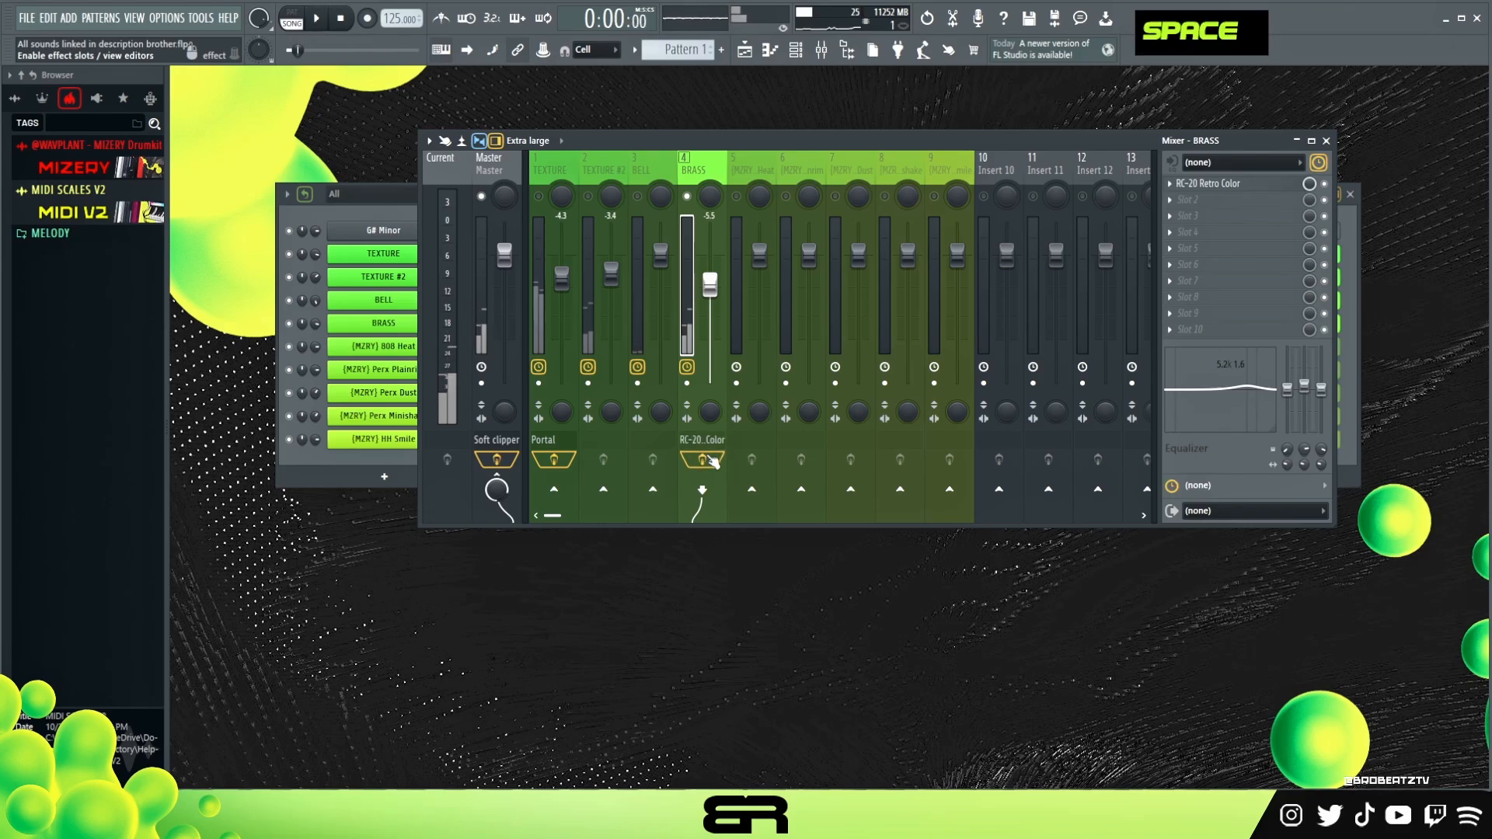
- Restore all mixer tracks and preview the full mix
right_click(636, 198)
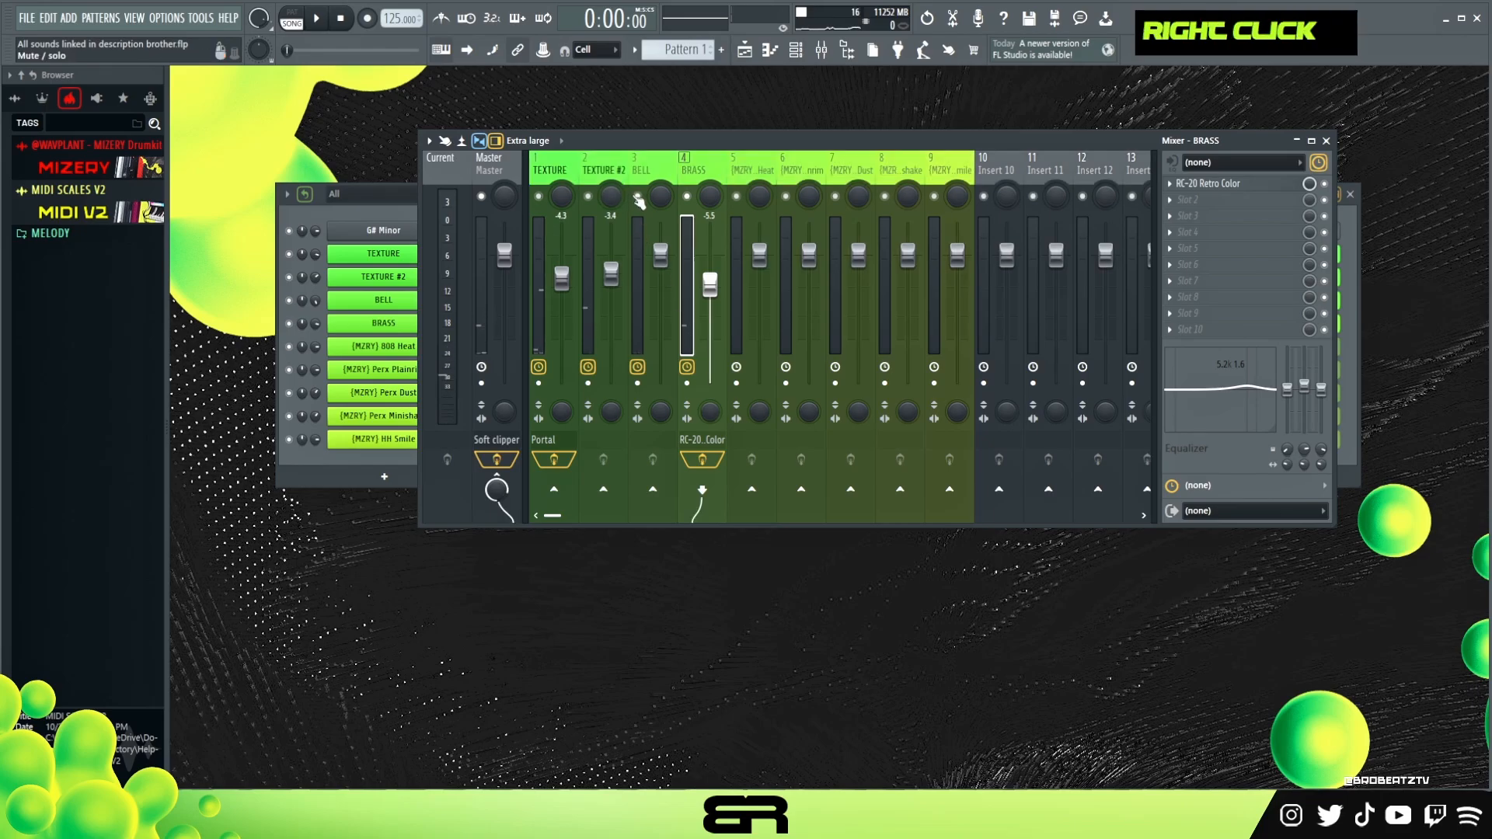
key(space)
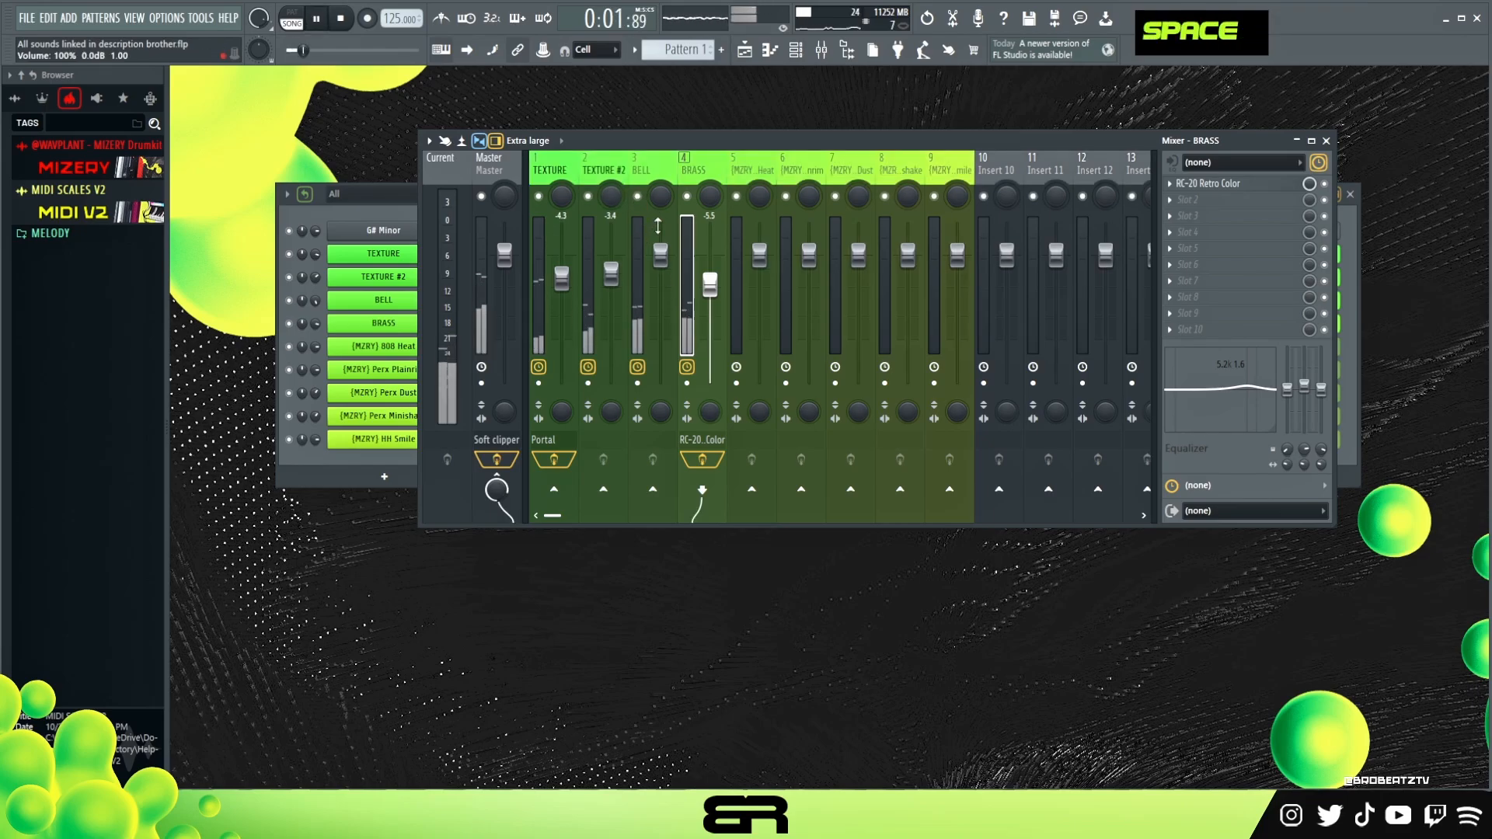
key(space)
drag(579, 144, 611, 144)
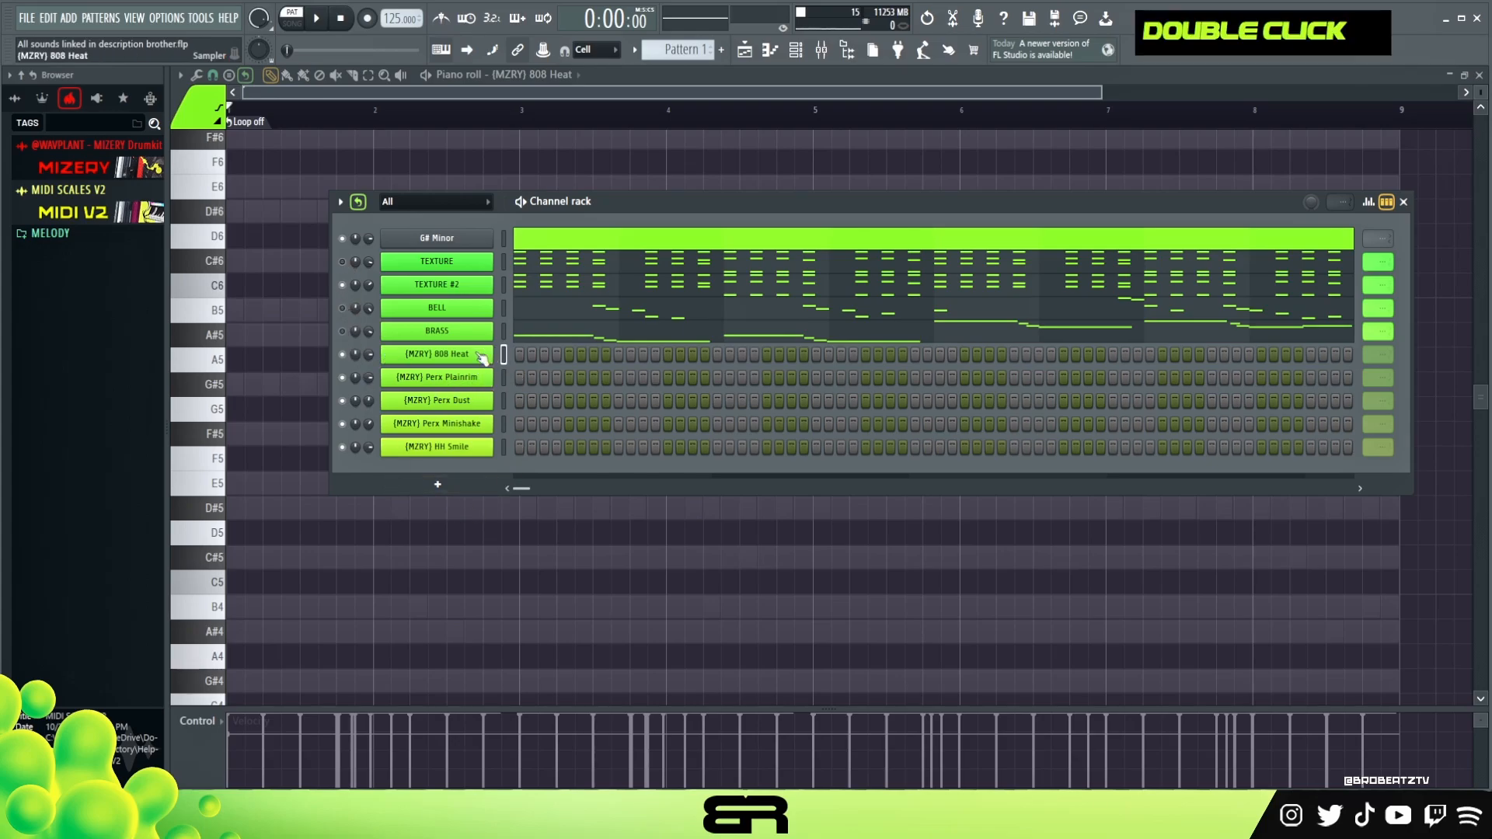
- Open the 808 Heat piano roll and place G#5 and B5 notes at the start, another G#5, and a D#5 in bar 2
right_click(264, 525)
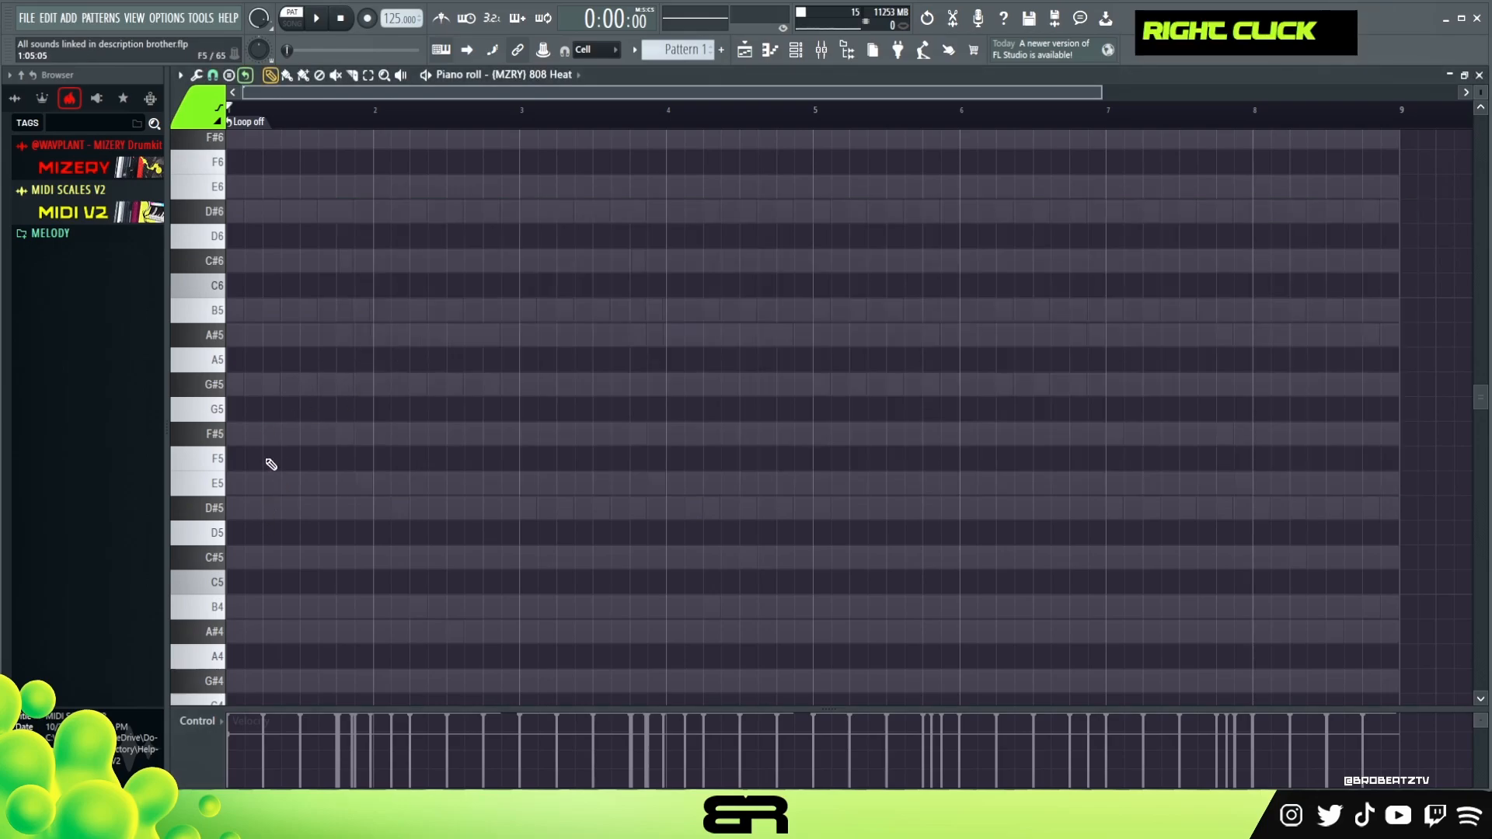
click(241, 386)
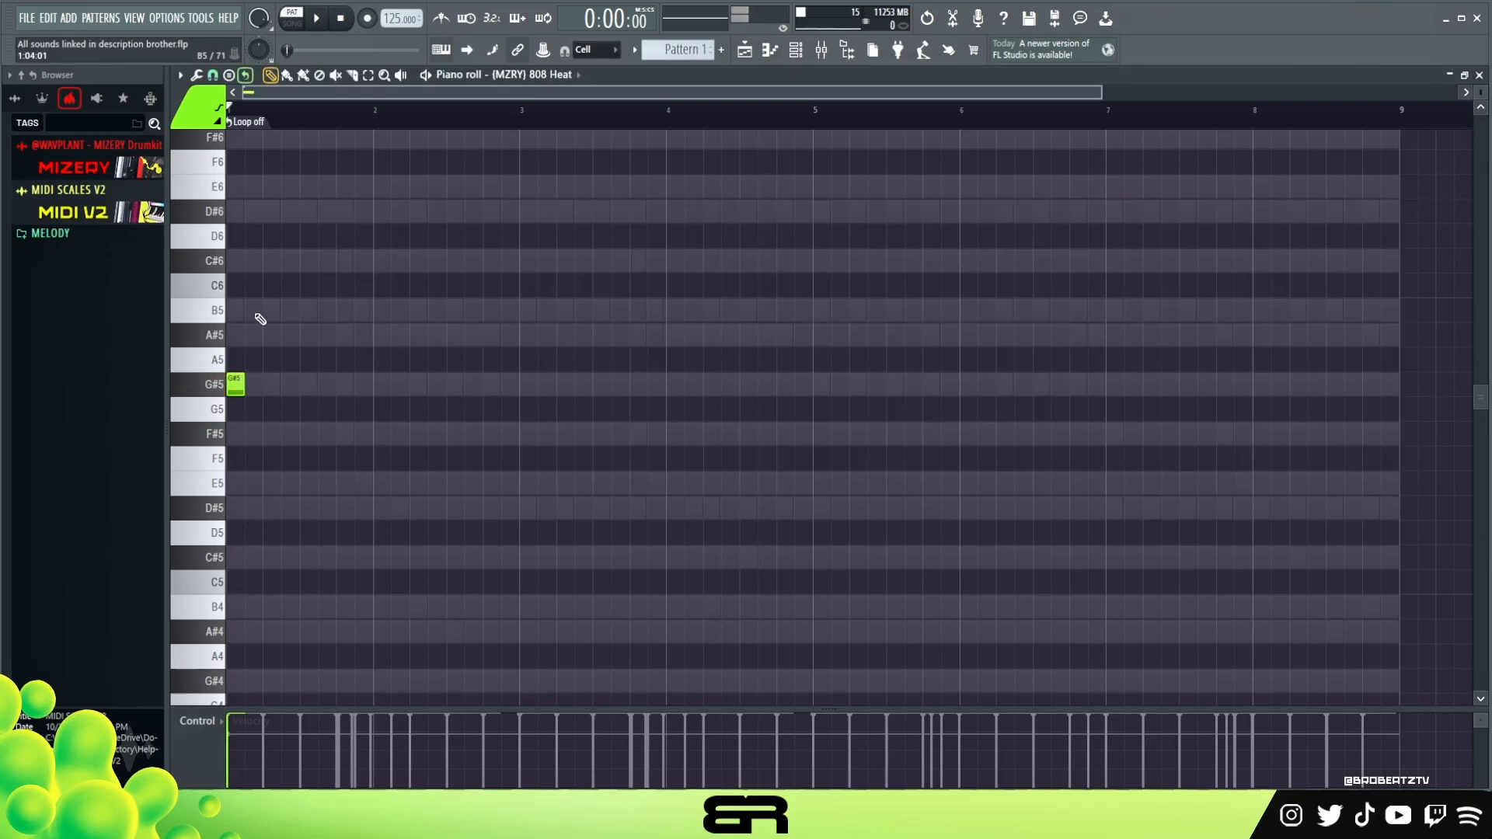
click(257, 311)
click(254, 214)
key(ctrl+Down)
right_click(303, 361)
drag(244, 506, 465, 506)
click(345, 384)
key(ctrl+z)
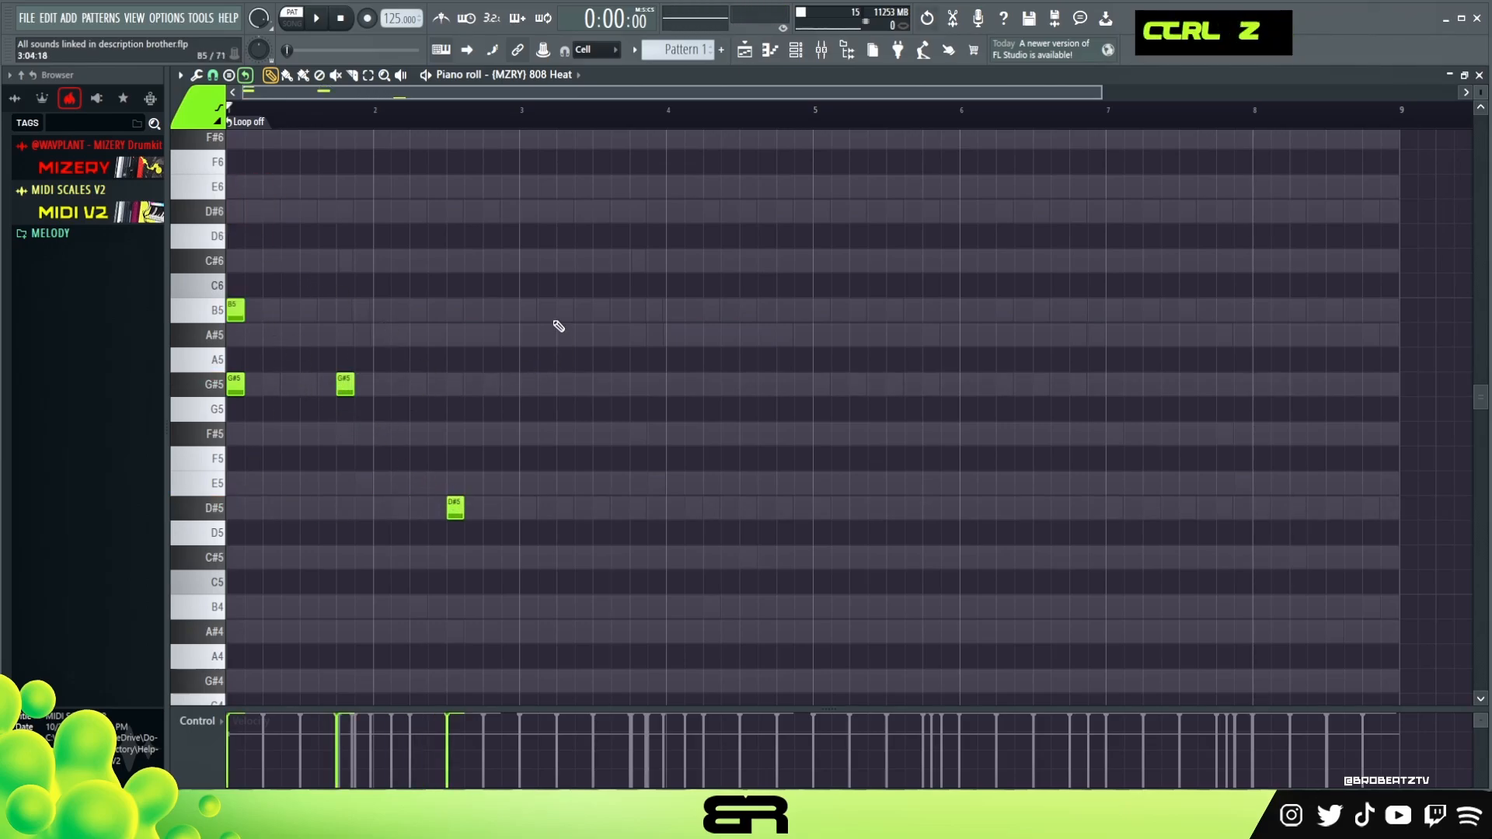
- Duplicate the G#5 and D#5 808 notes into bars 3–4 and add a B5 above the copied D#5
ctrl+drag(558, 348, 231, 570)
shift+drag(253, 384, 537, 386)
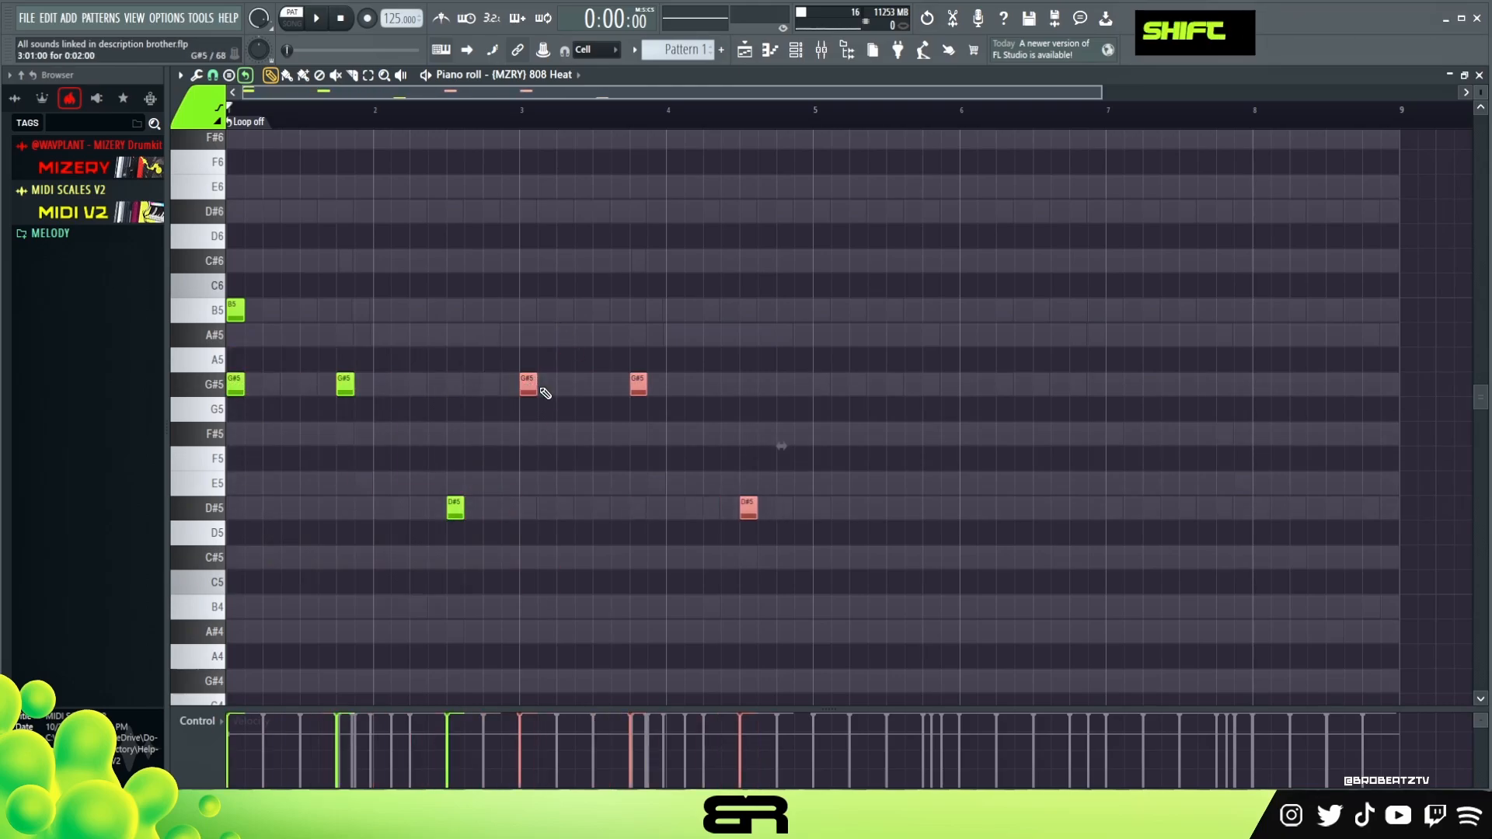
click(728, 311)
right_click(732, 312)
click(746, 312)
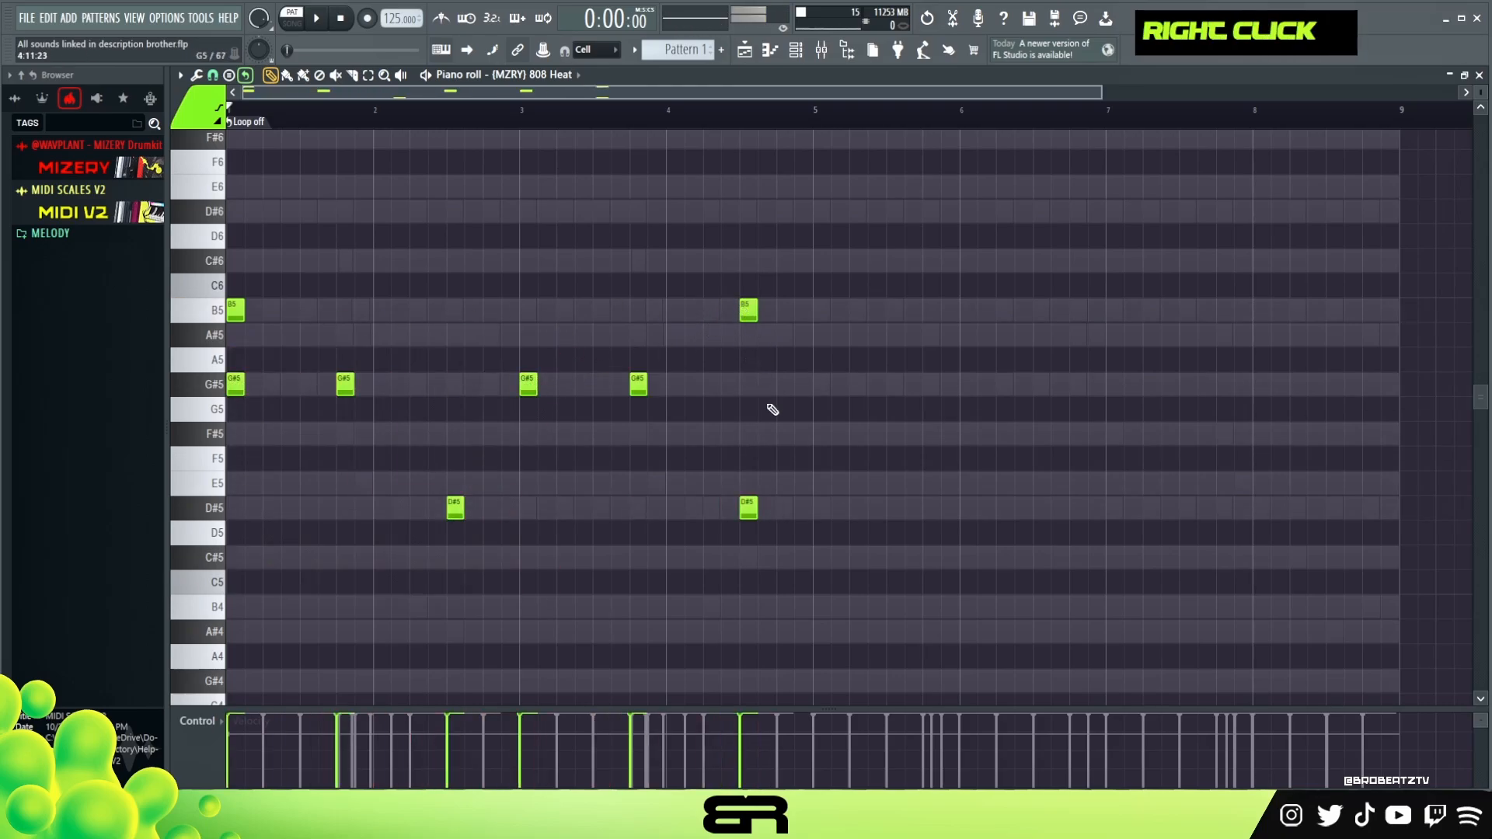
- Select all 808 notes and duplicate them into bars 5–8
key(ctrl+a)
shift+drag(237, 384, 818, 399)
right_click(825, 405)
double_click(509, 113)
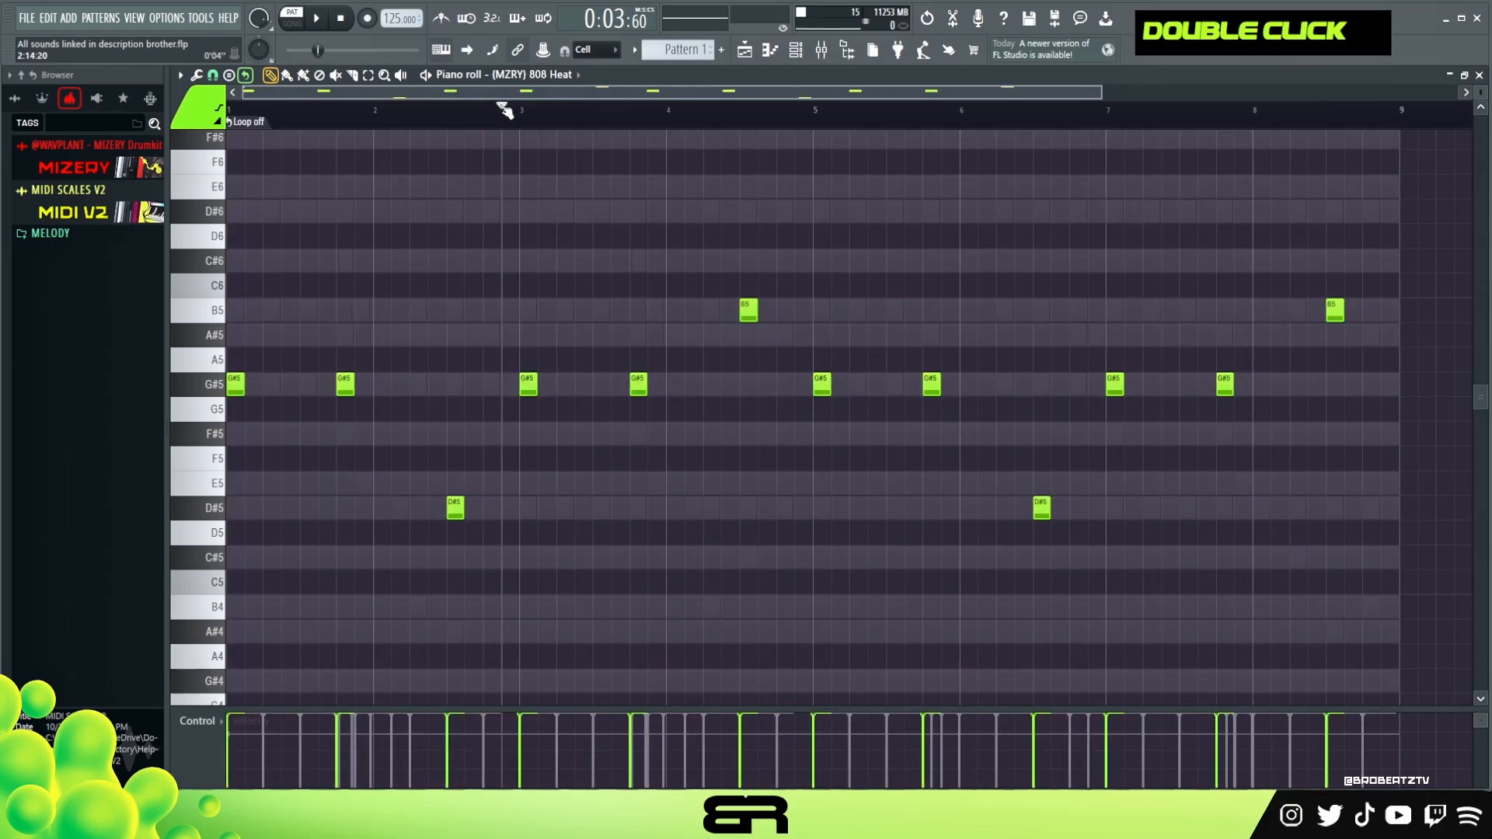
- Open the channel rack and program Perx Plainrim and Perx Dust steps
key(space)
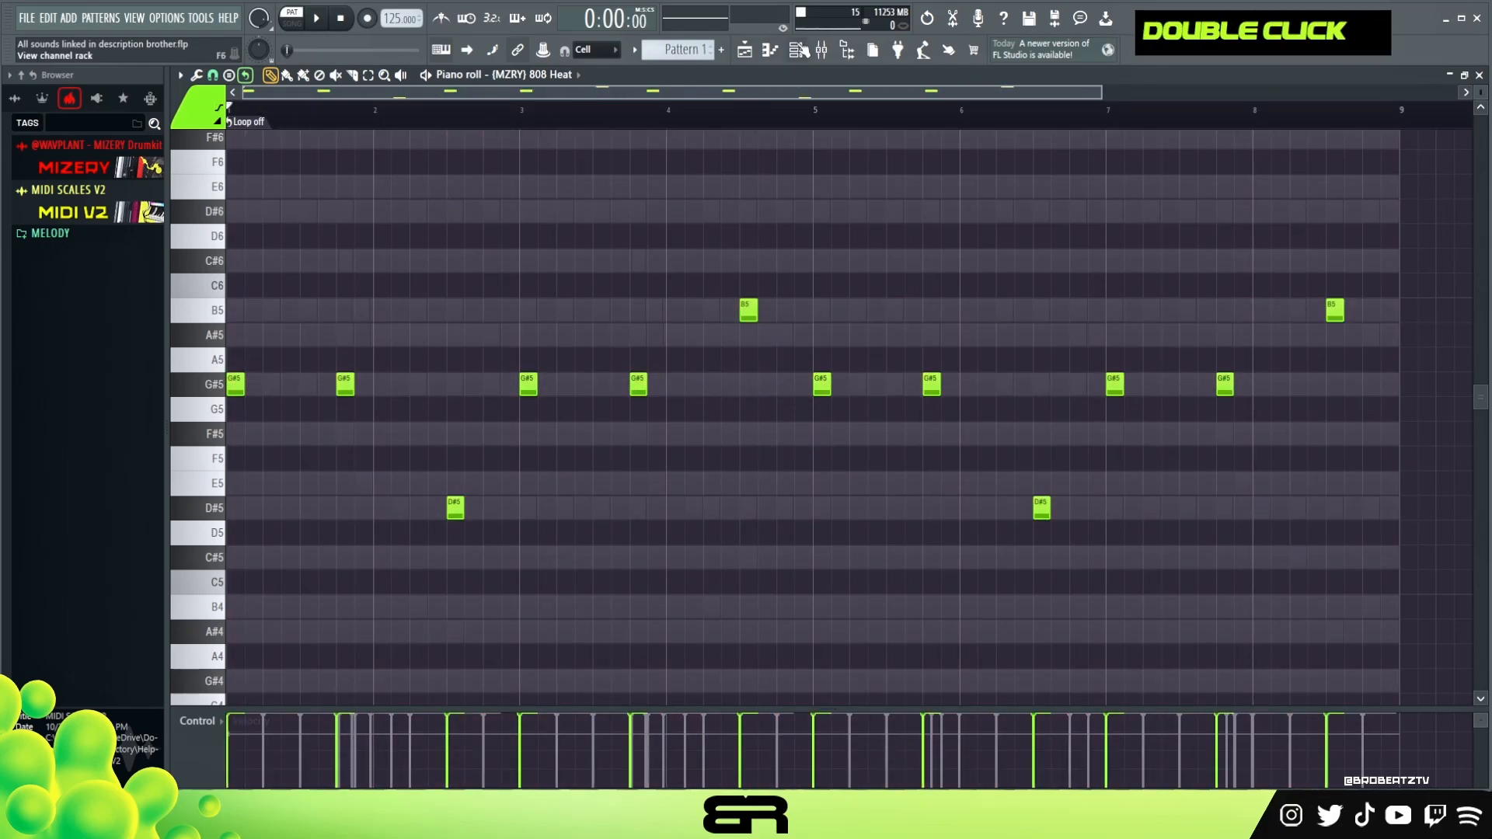
key(F6)
drag(747, 206, 752, 118)
key(space)
click(622, 285)
click(822, 286)
click(623, 308)
key(space)
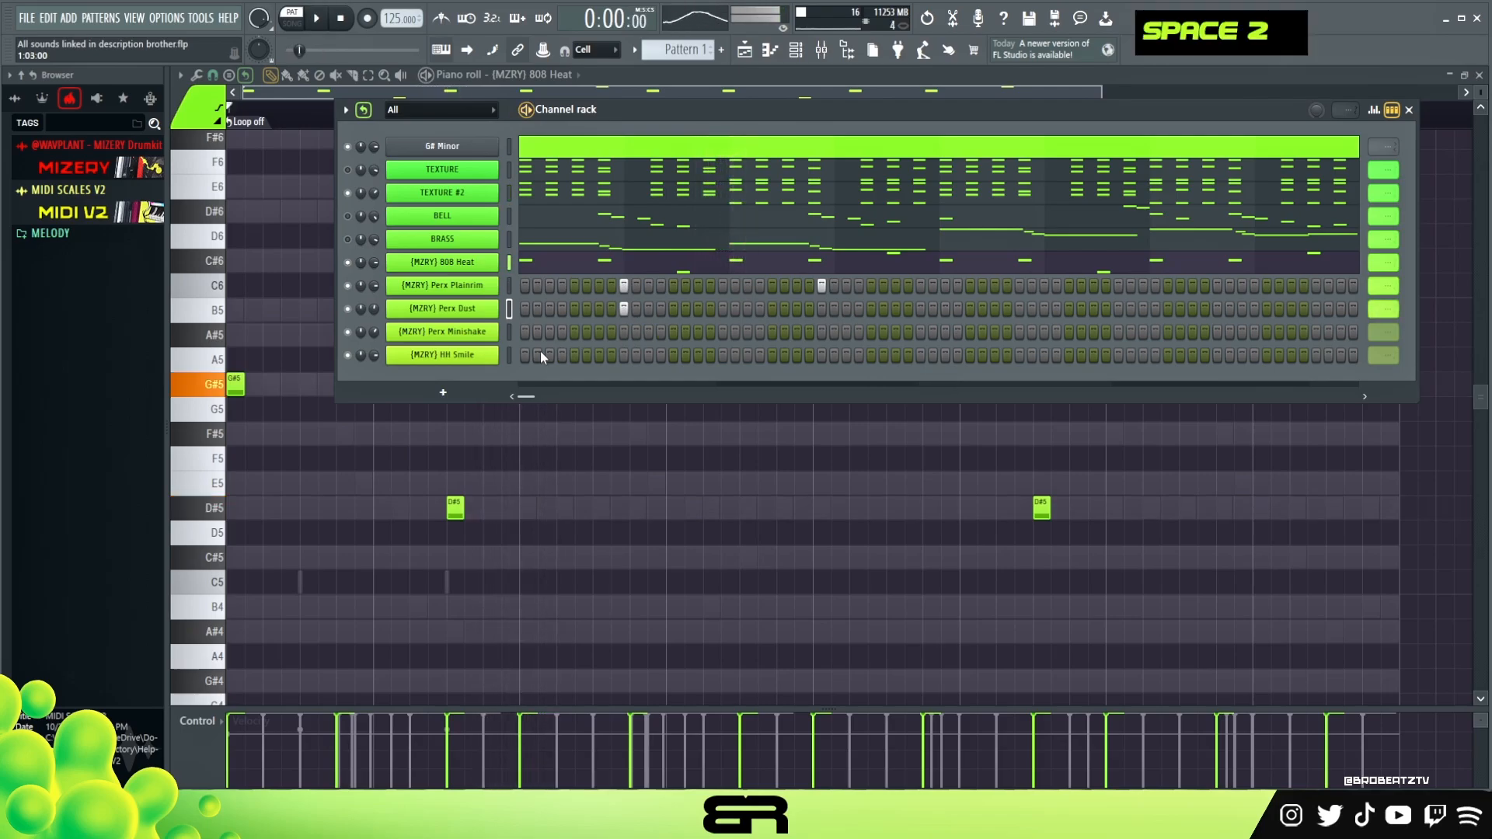
- Program HH Smile and Perx Minishake steps across the first half of the step sequence
drag(526, 355, 549, 358)
key(space)
click(596, 333)
key(space)
key(space)
click(588, 354)
key(space)
key(space)
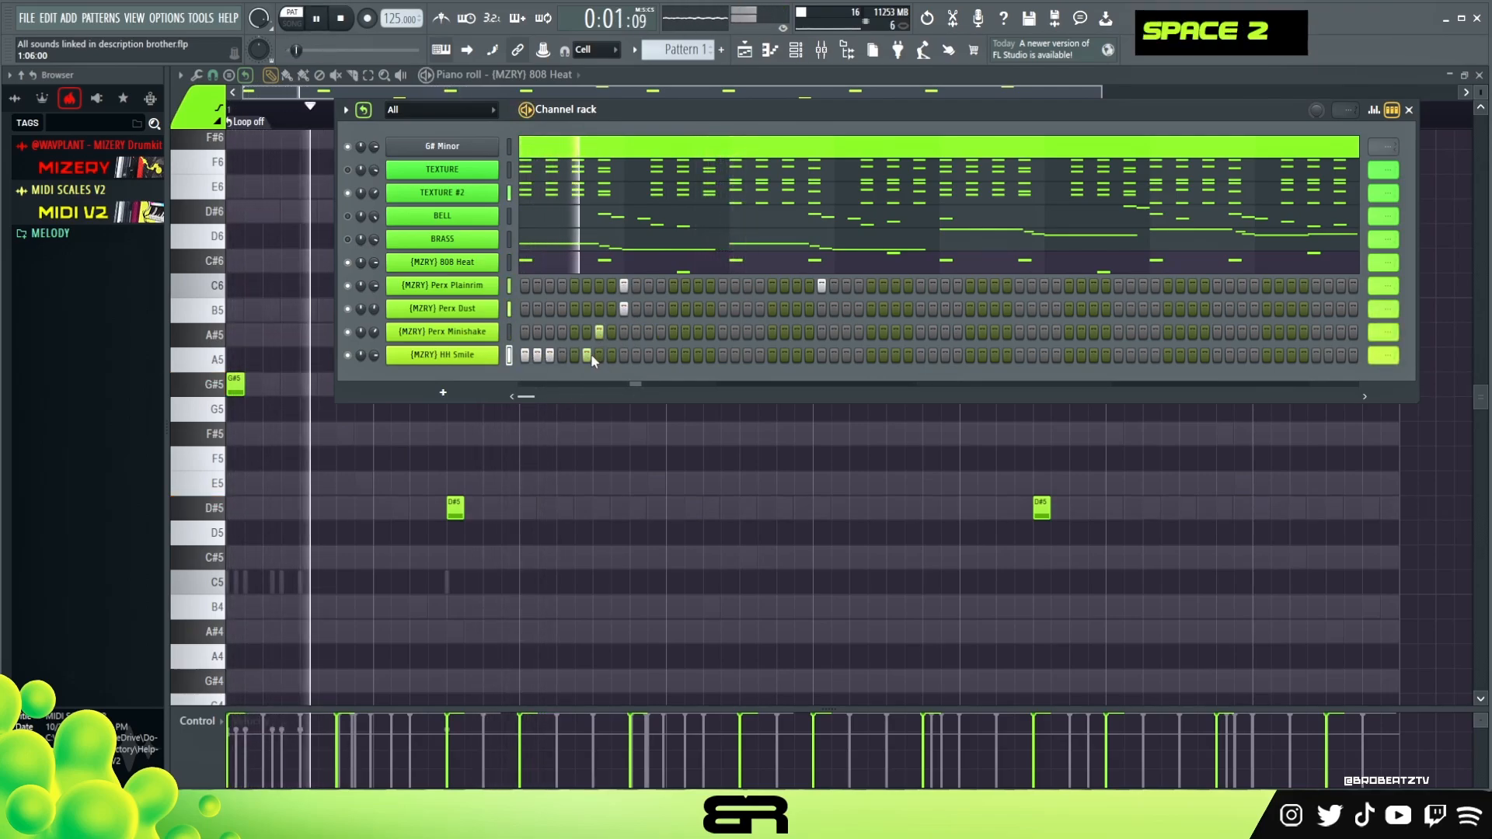
key(space)
right_click(590, 356)
key(space)
click(573, 332)
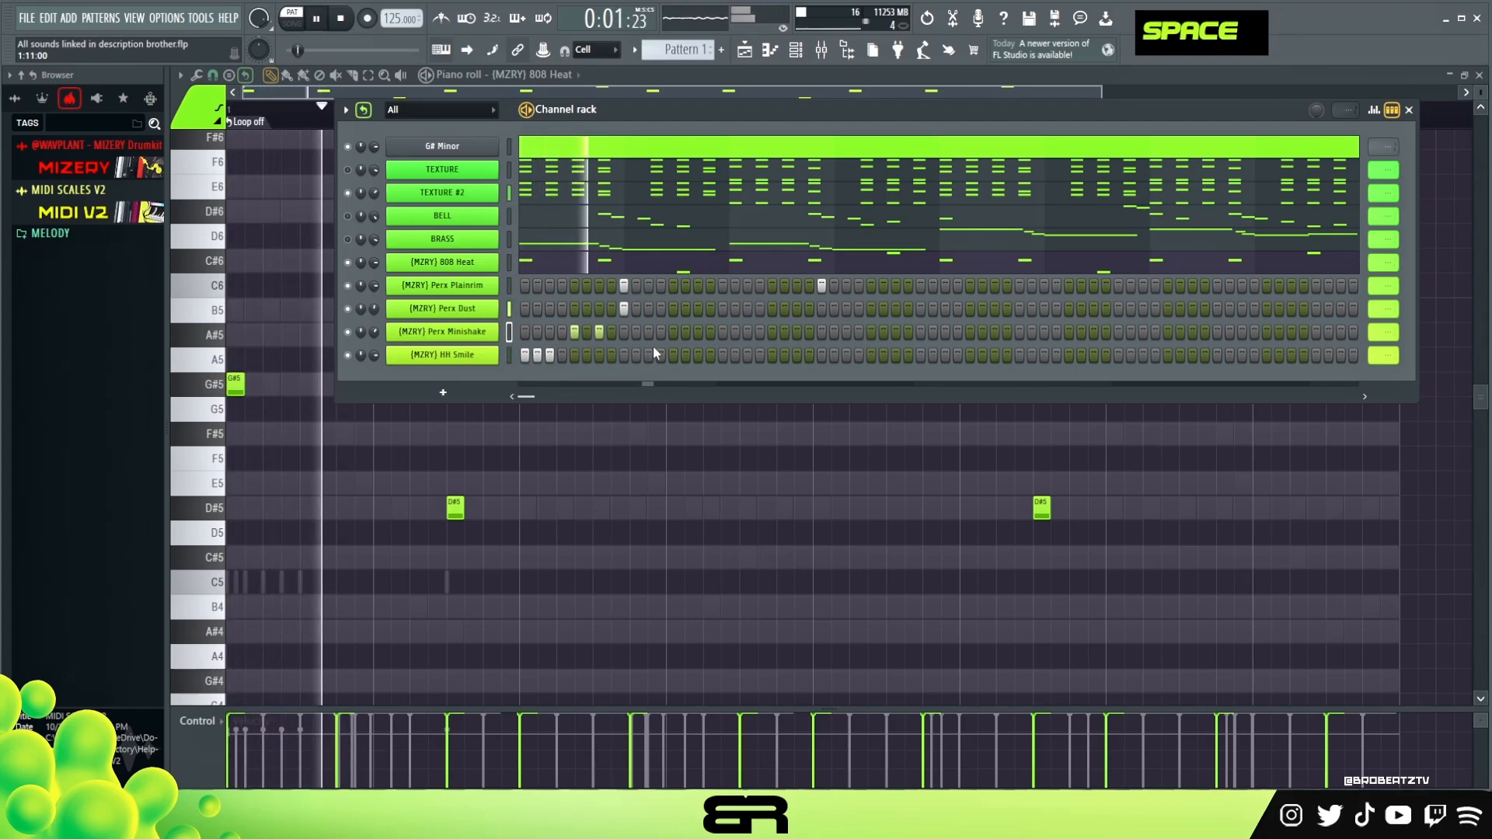
key(space)
key(space)
drag(653, 356, 681, 360)
right_click(684, 357)
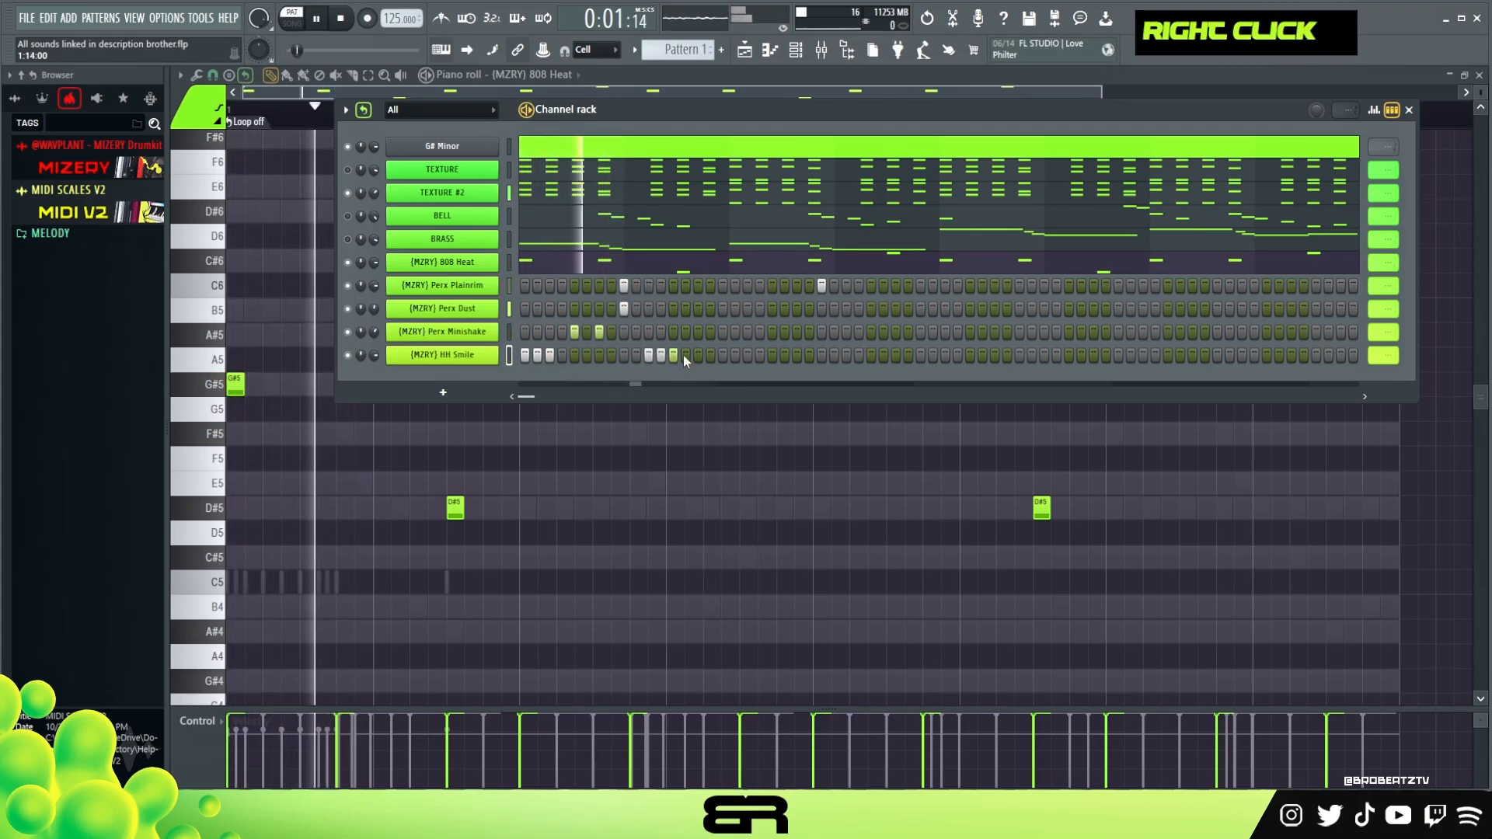
click(748, 354)
click(773, 333)
right_click(796, 351)
click(796, 355)
click(809, 333)
- Set step loop points for the HH Smile, Perx Minishake and Perx Plainrim rows
right_click(1379, 357)
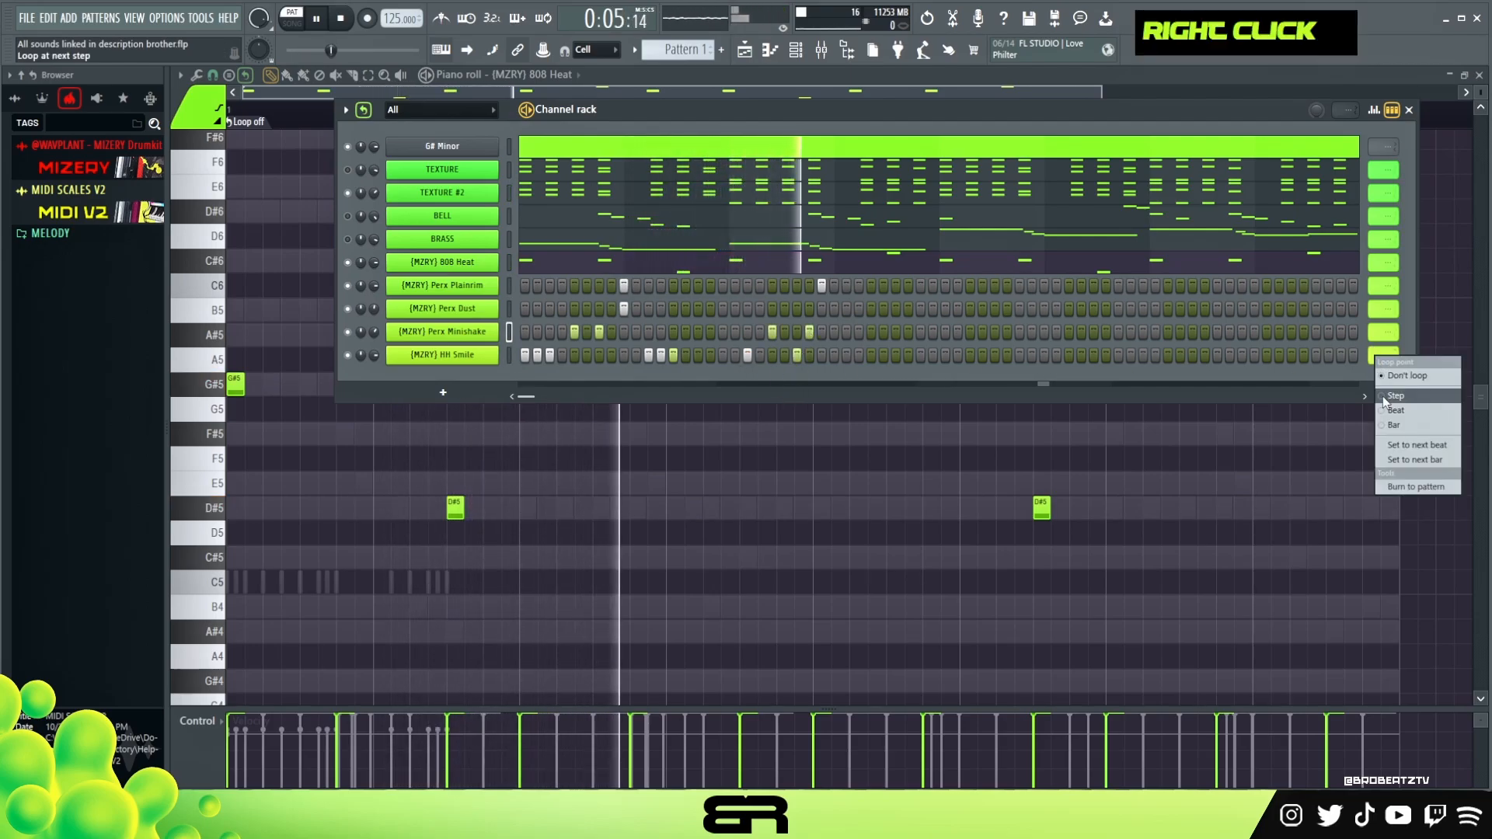
click(1391, 395)
right_click(1377, 333)
click(1391, 369)
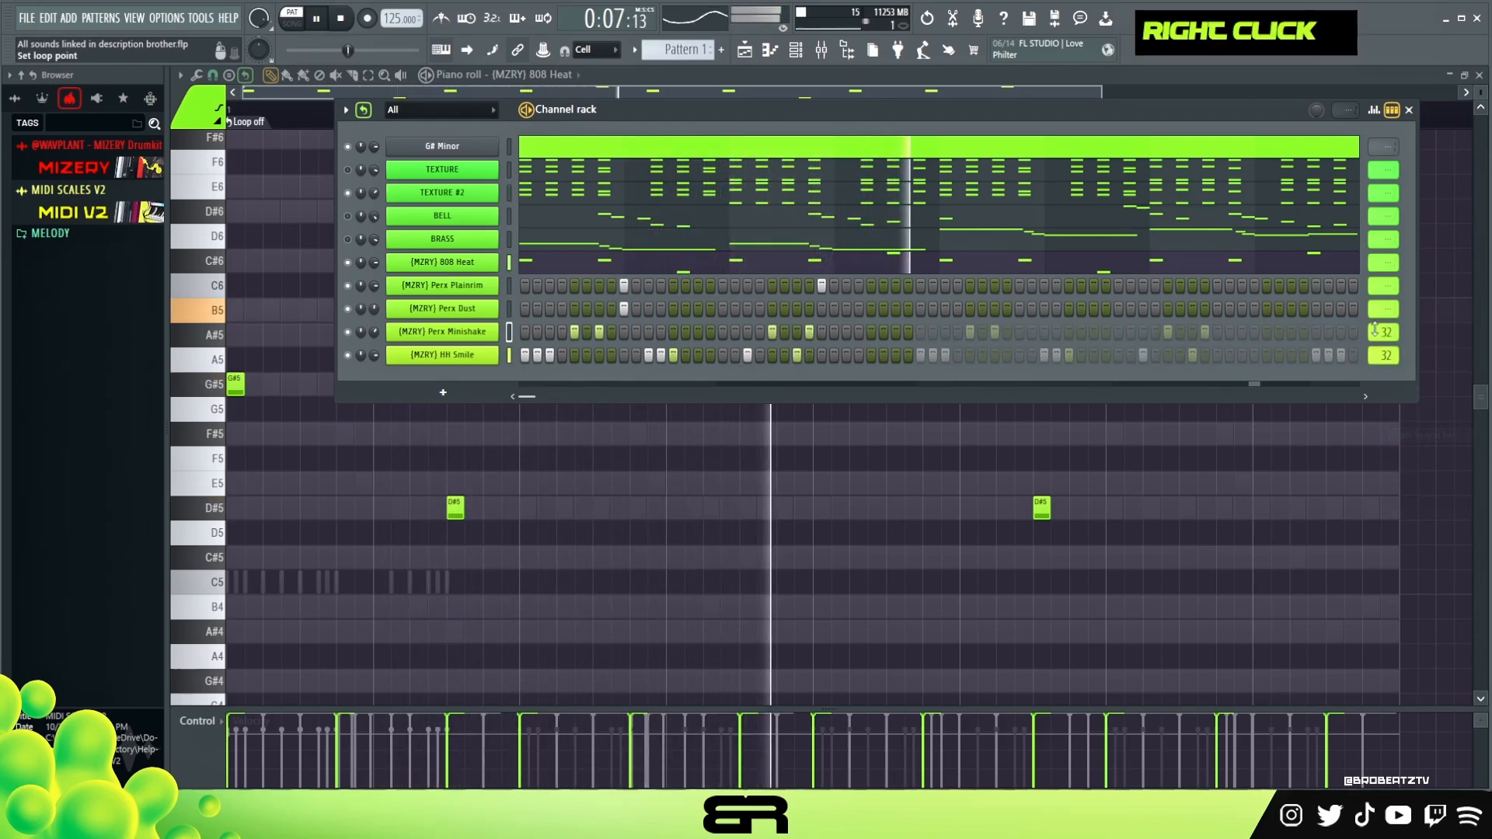
right_click(1377, 283)
click(1399, 389)
- Select the 808 notes in bars 5–8 and transpose them down four semitones
key(F6)
key(space)
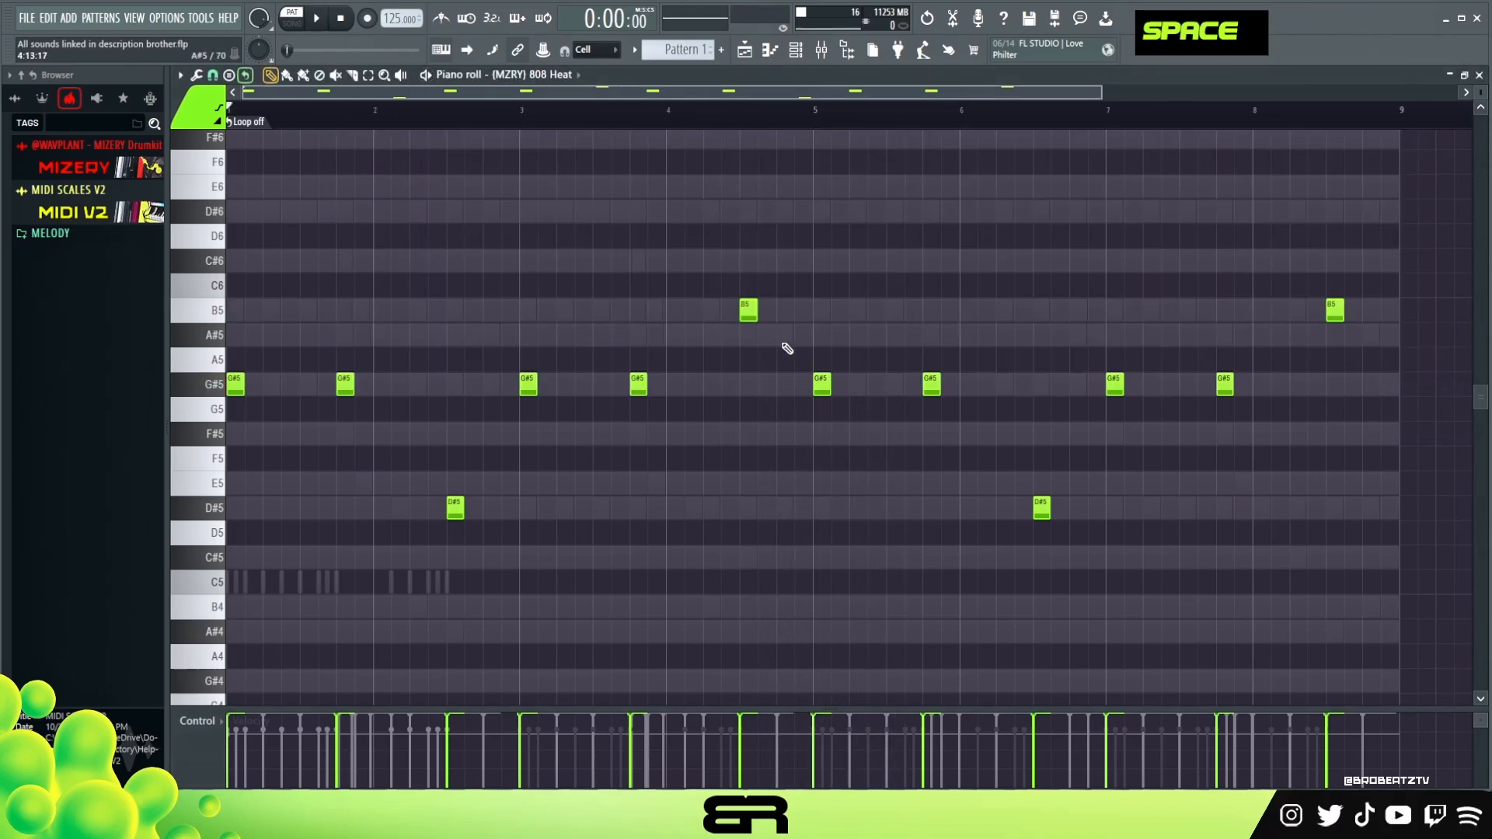
ctrl+click(748, 310)
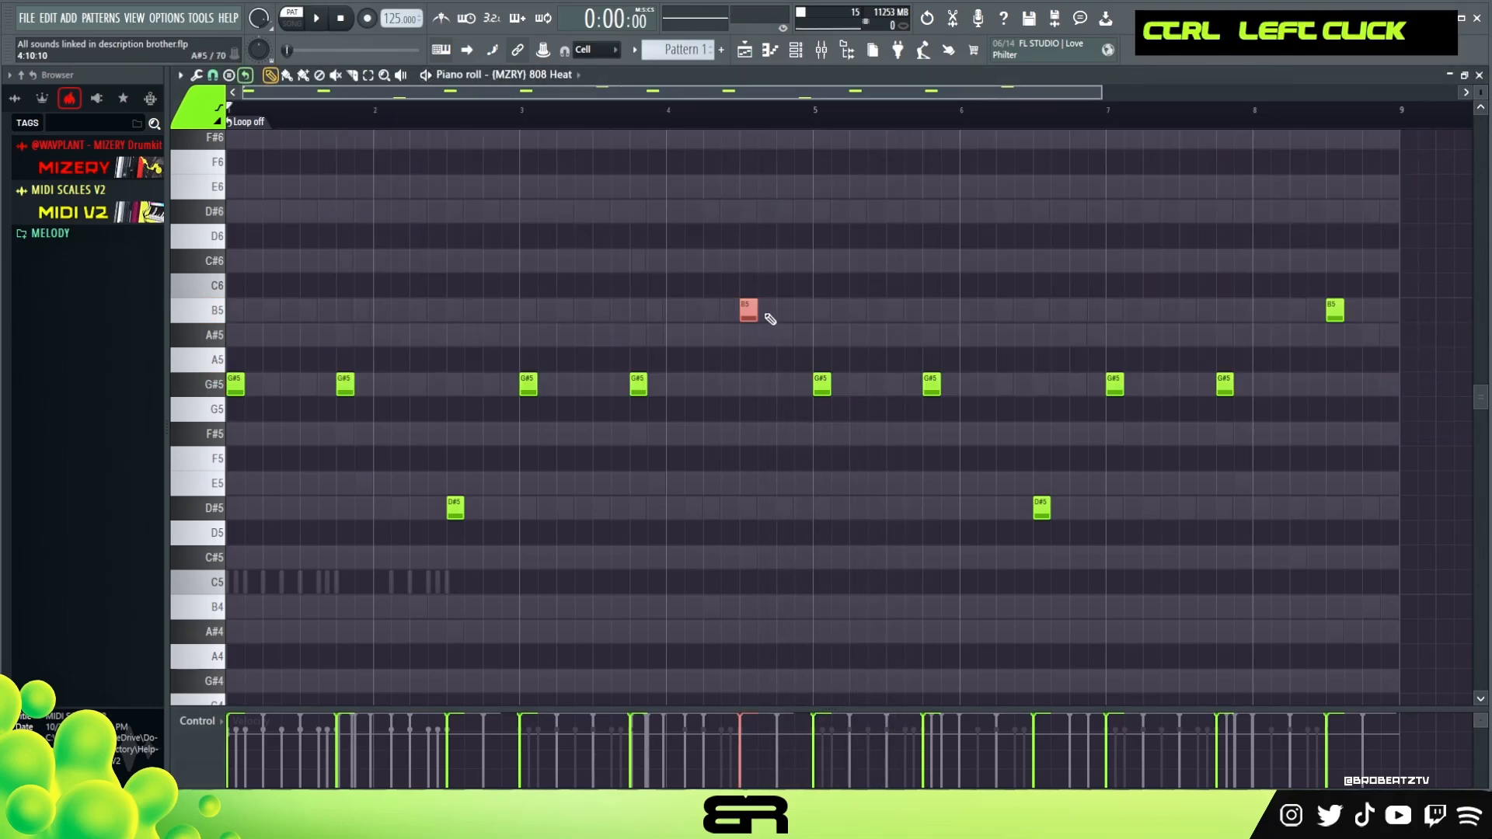
drag(1374, 284, 815, 513)
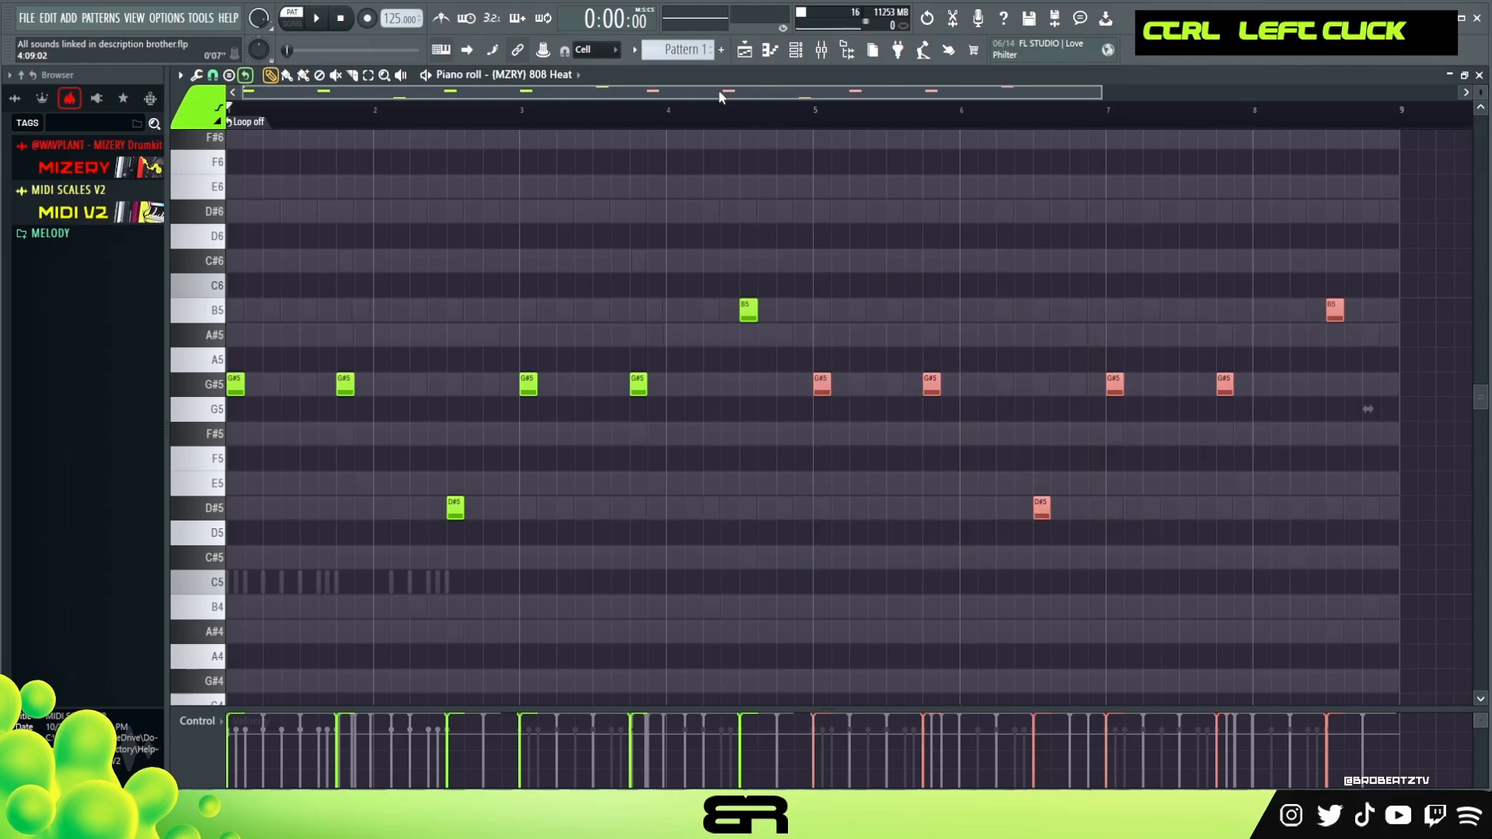
key(shift+Down)
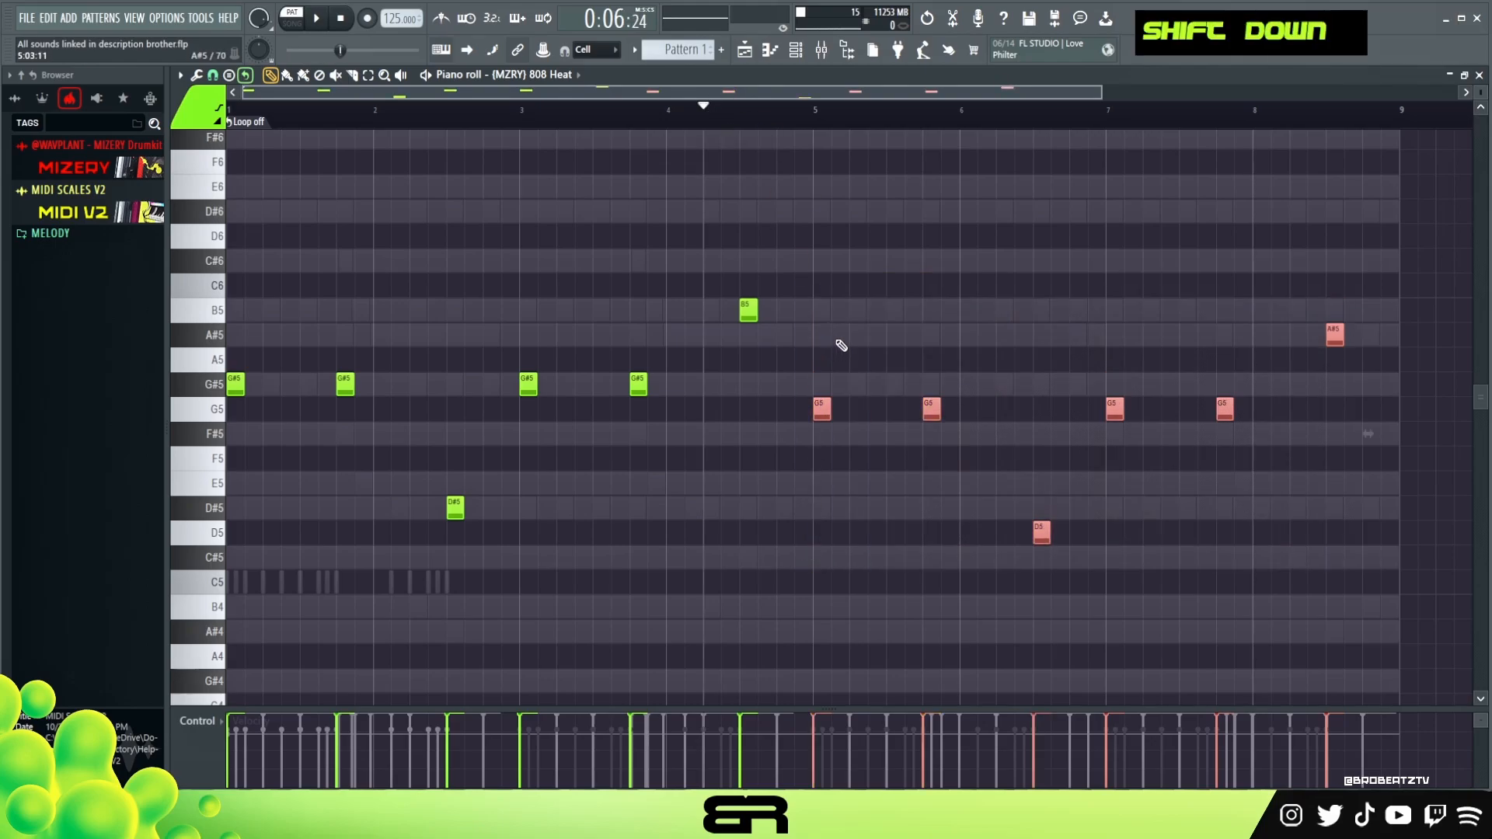
key(shift+Down)
key(space)
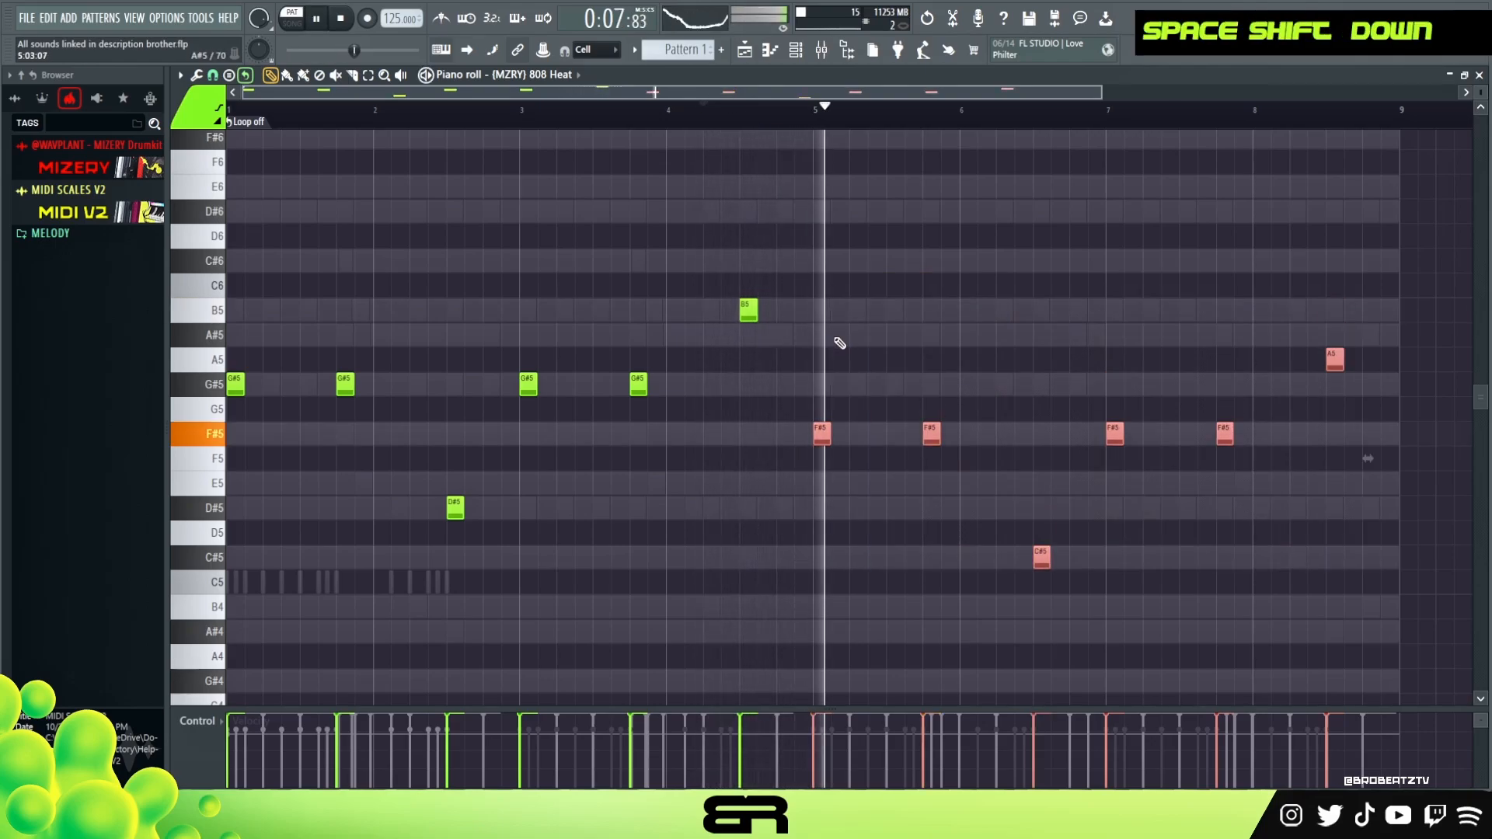
key(shift+Down)
key(shift+Down)
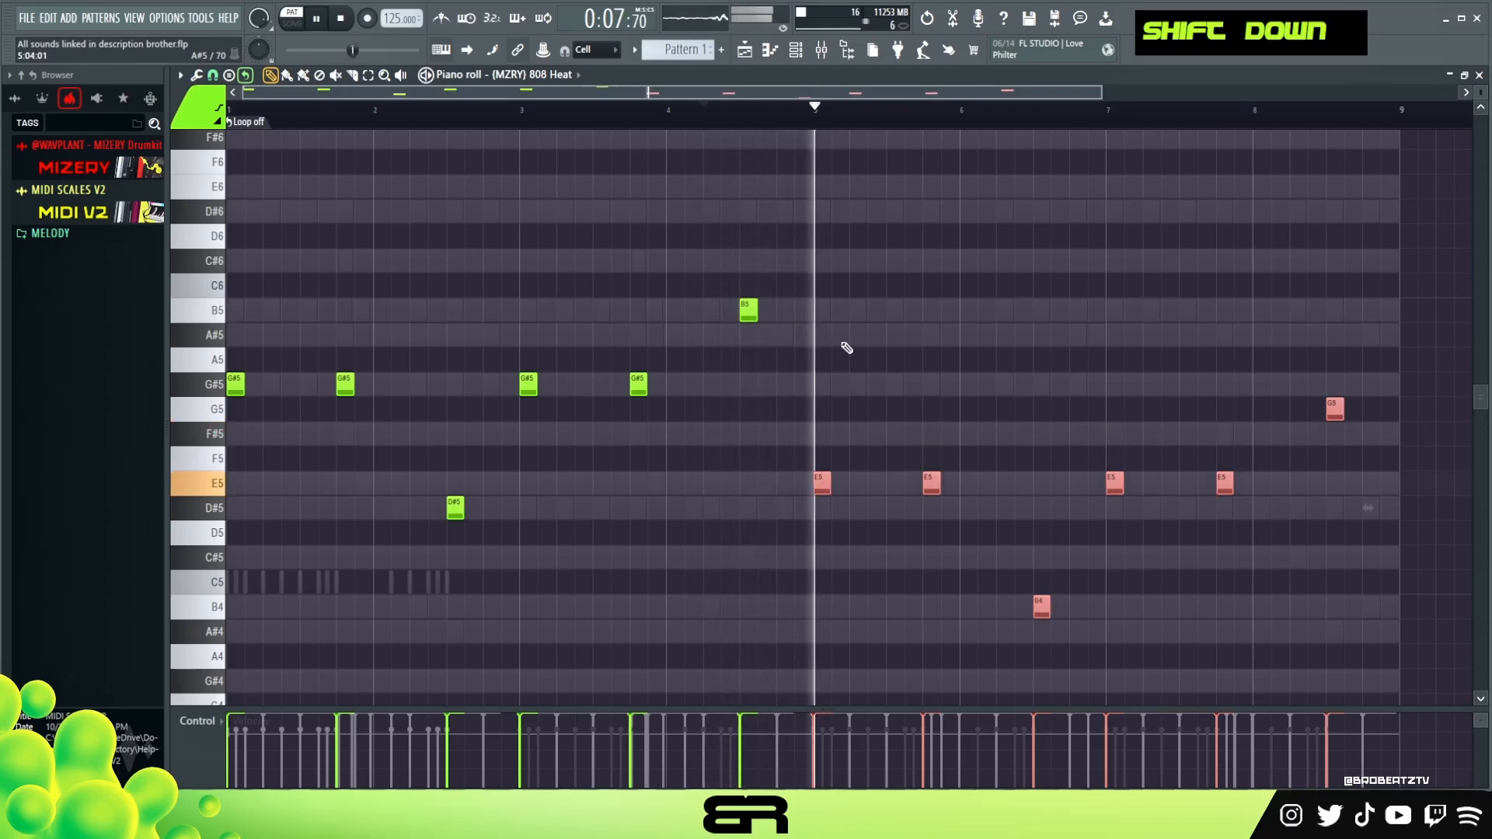
- Add E5 808 notes in bars 5 and 7
key(space)
right_click(843, 344)
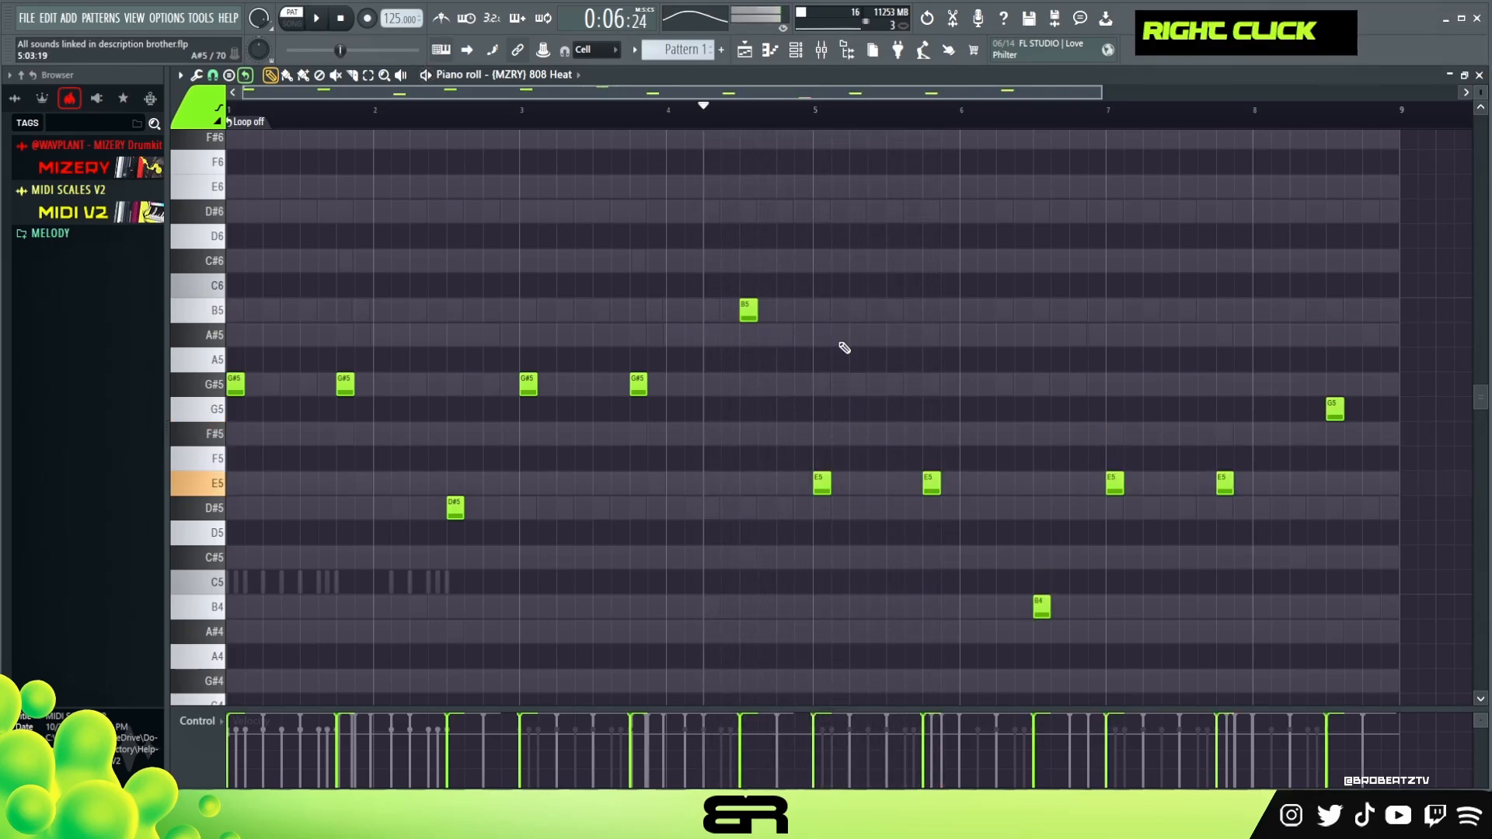
click(875, 485)
click(1168, 485)
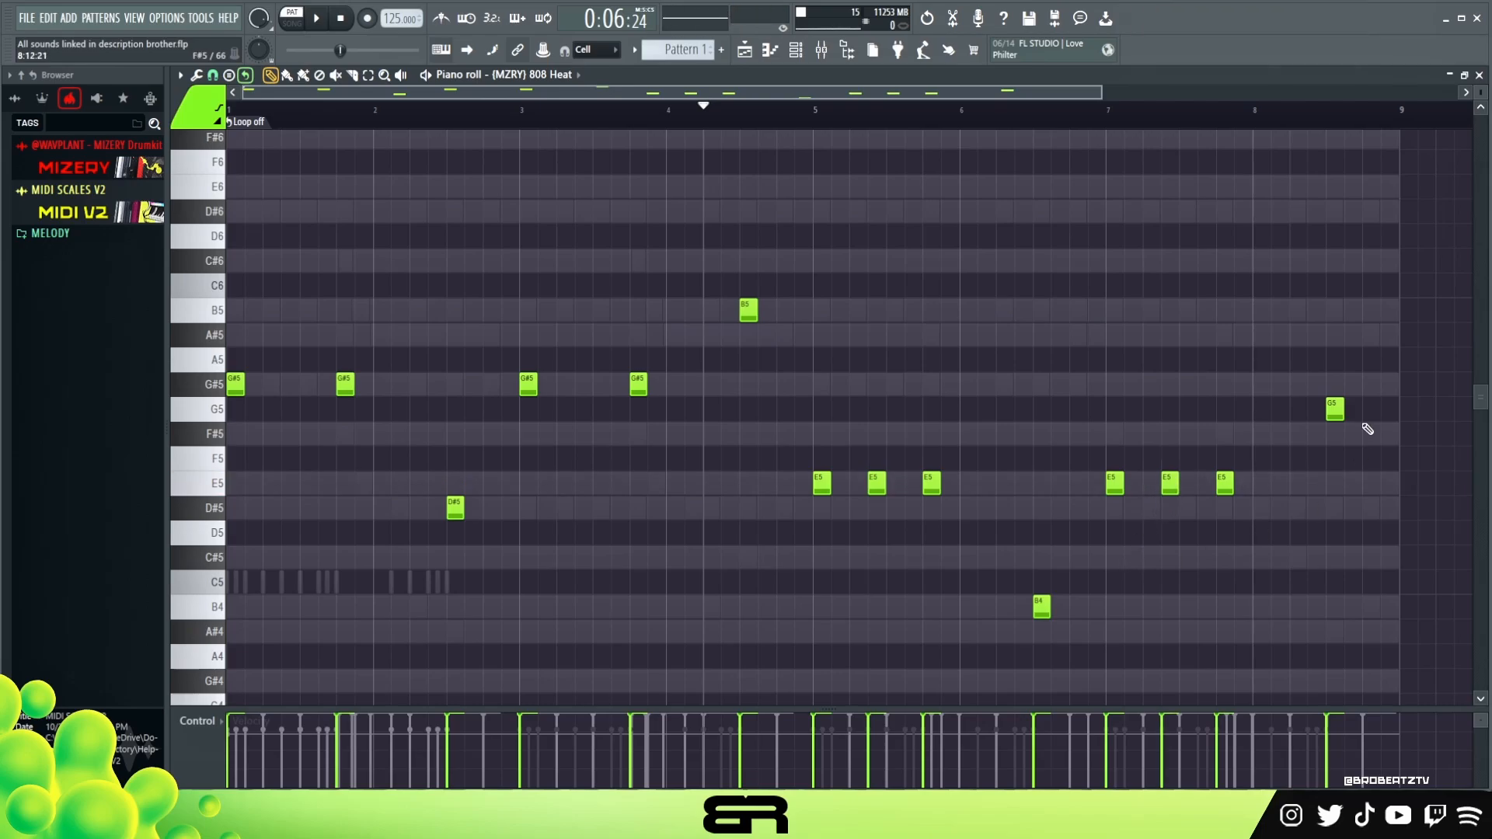
- Lower the last 808 note in bar 8 from G5 to F#5 and play the pattern
ctrl+click(1337, 413)
key(shift+Down)
right_click(867, 158)
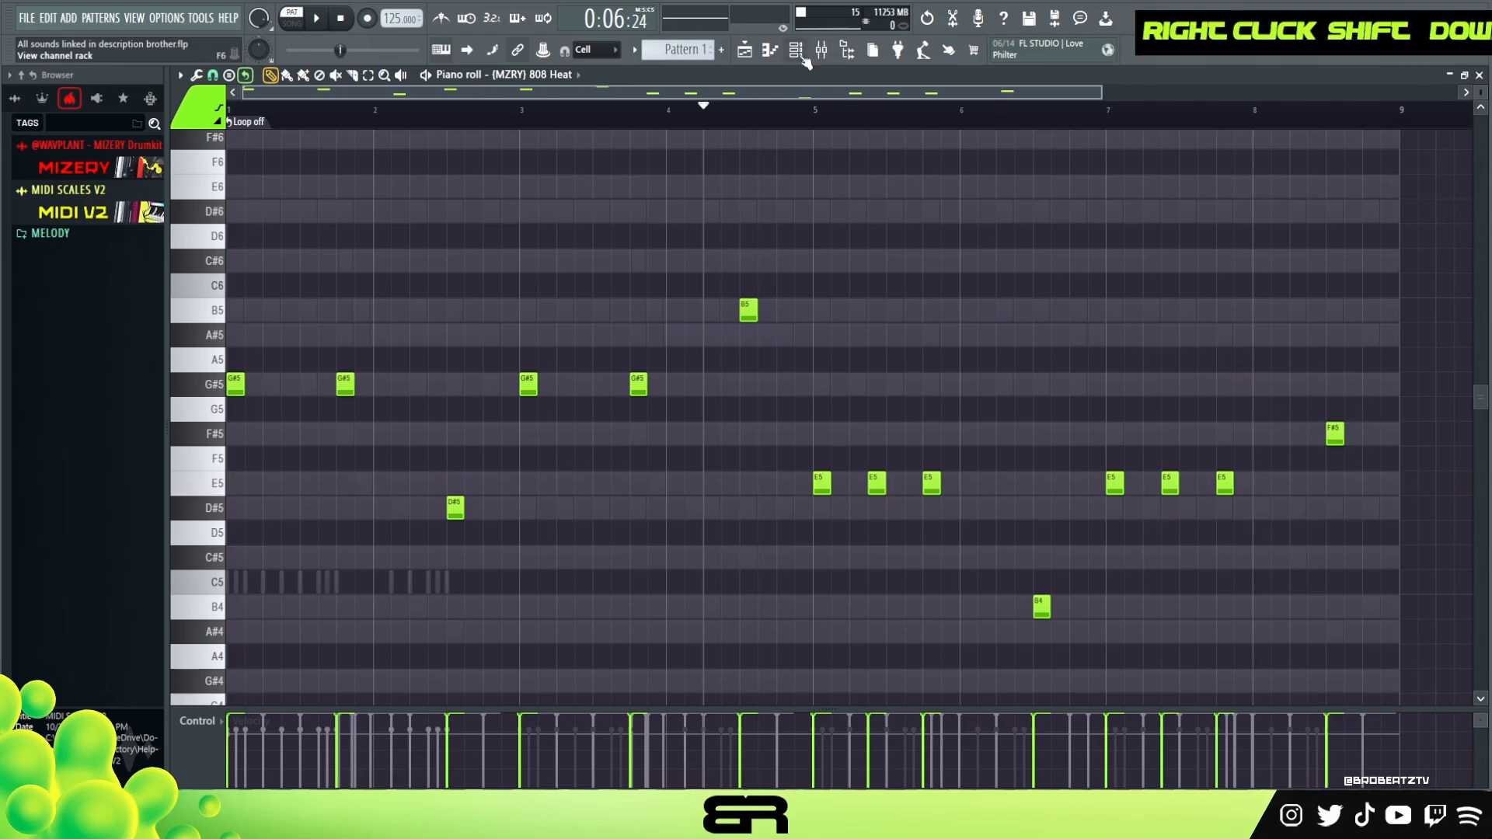
key(space)
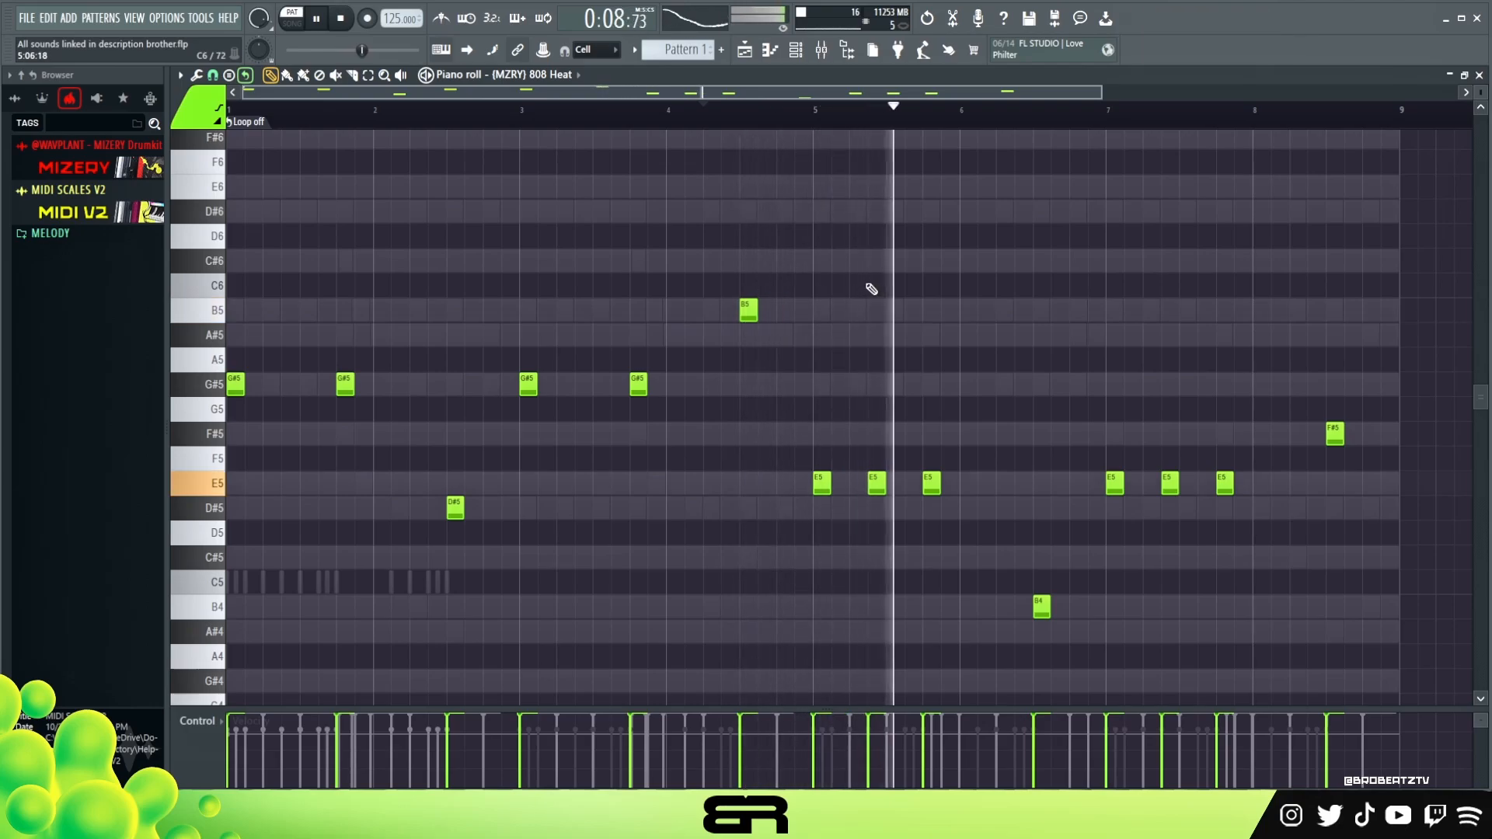
key(space)
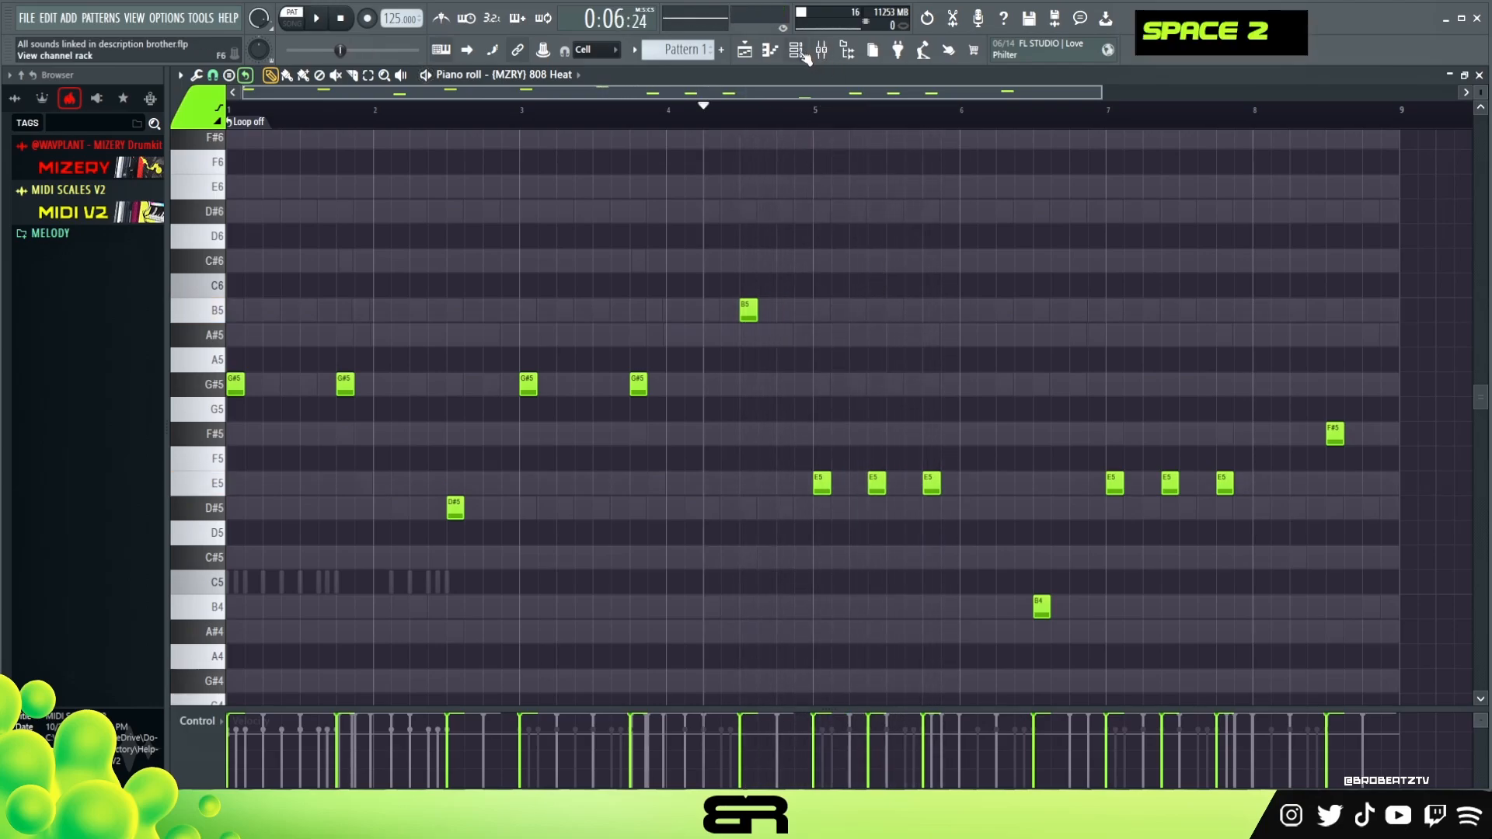
- Set the Perx Dust row's loop length to 32 steps and open the Perx Plainrim row in the piano roll
click(797, 51)
right_click(1383, 309)
click(1409, 413)
drag(1383, 310, 1383, 300)
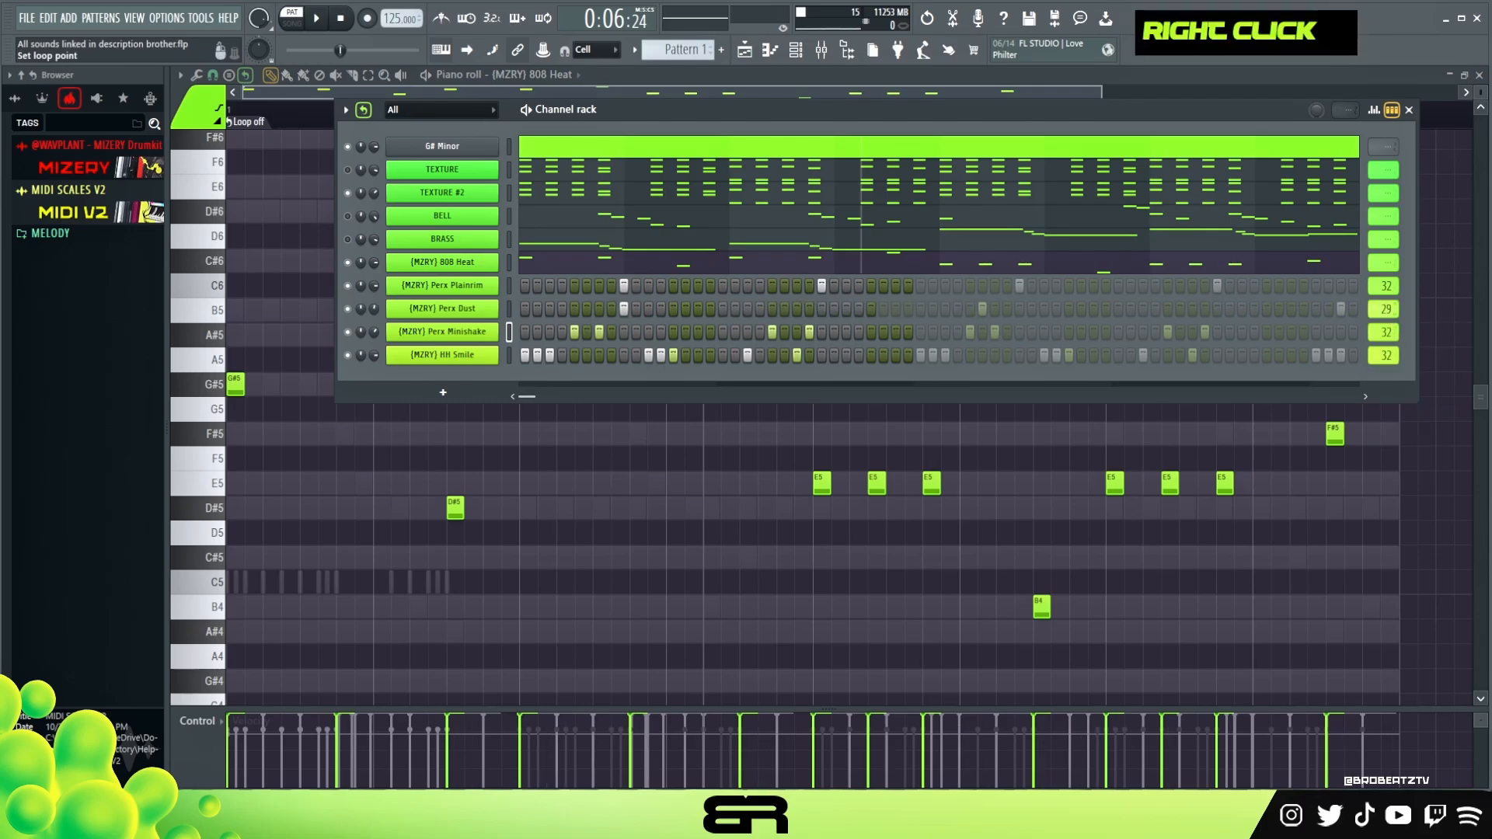
right_click(442, 287)
click(535, 286)
key(ctrl+a)
alt+scroll(611, 373, up, 9)
right_click(708, 146)
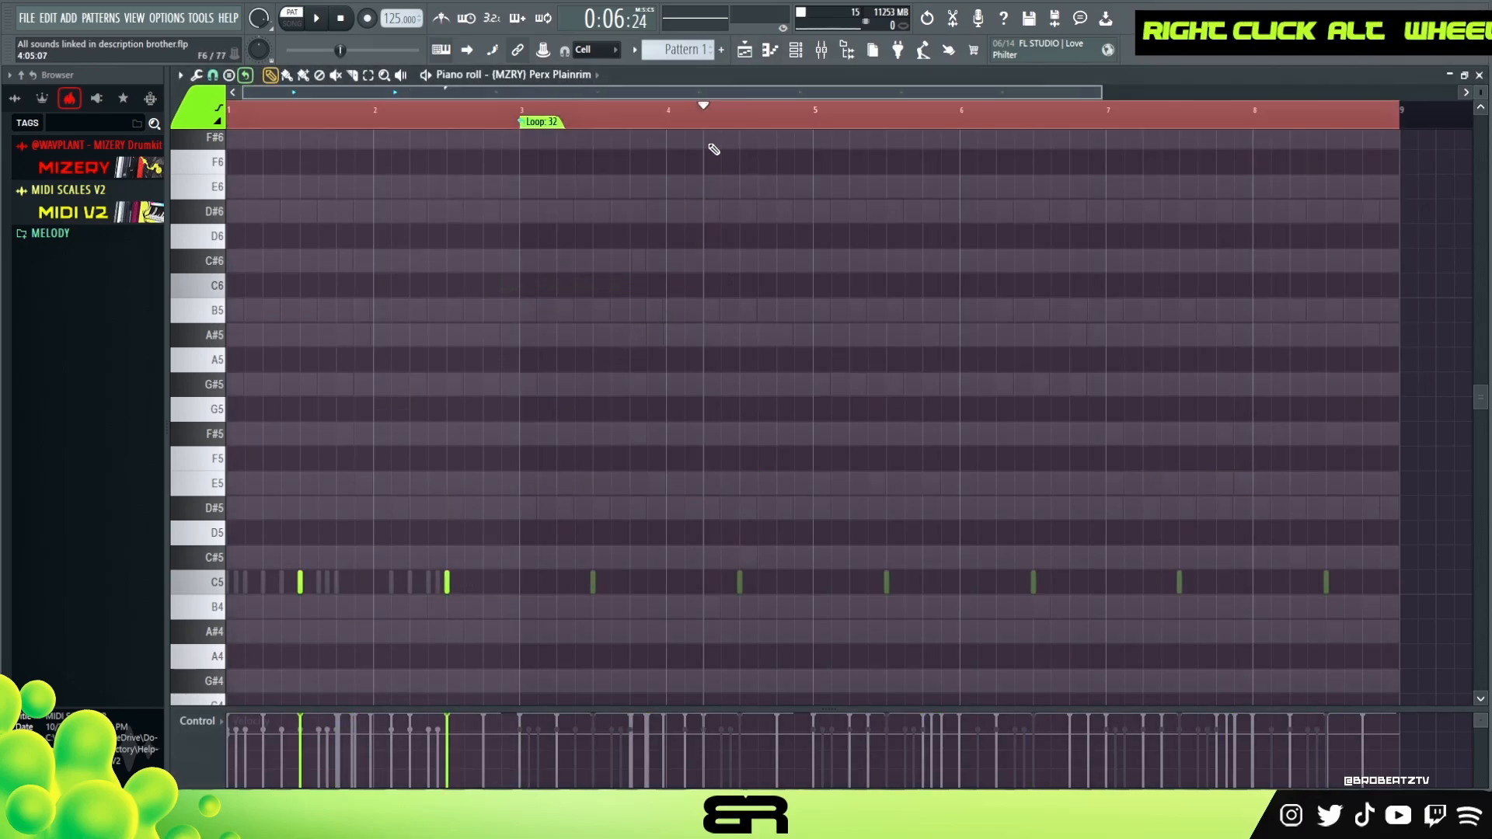
key(space)
- Open the playlist, channel rack and mixer, and select the Master mixer track
click(749, 51)
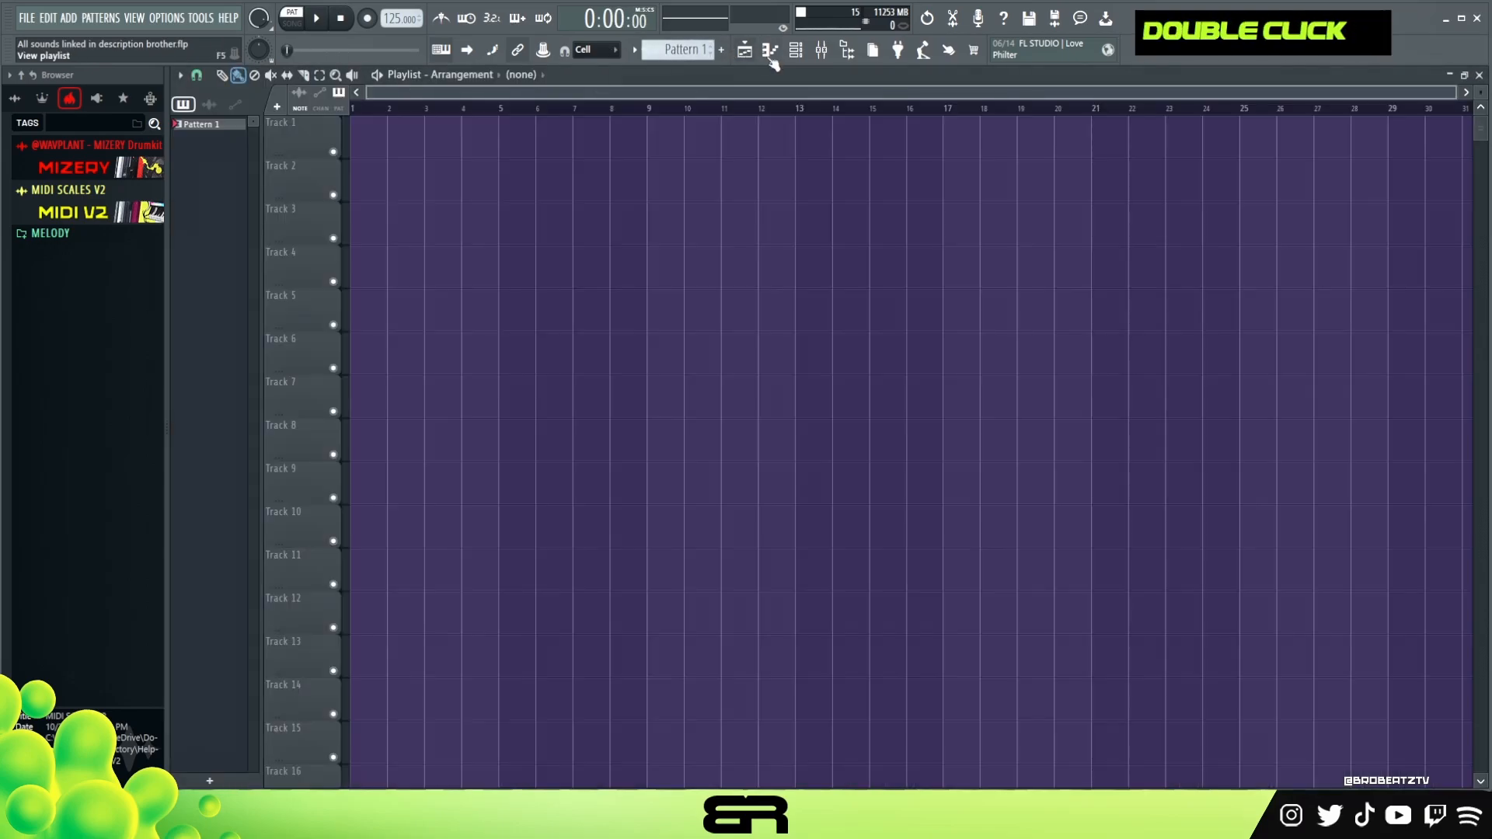
click(801, 53)
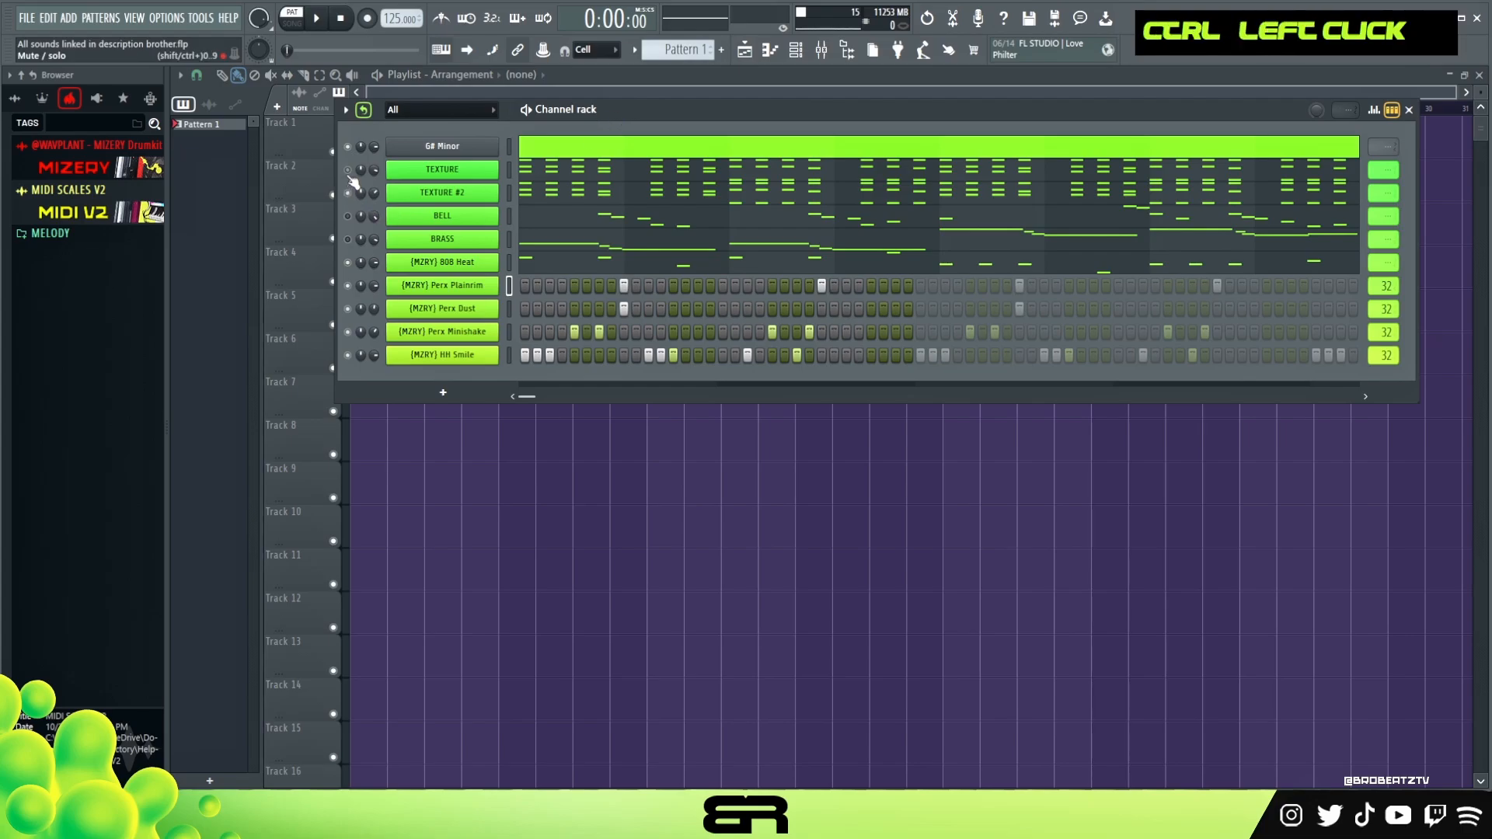
ctrl+double_click(370, 214)
drag(701, 117, 716, 206)
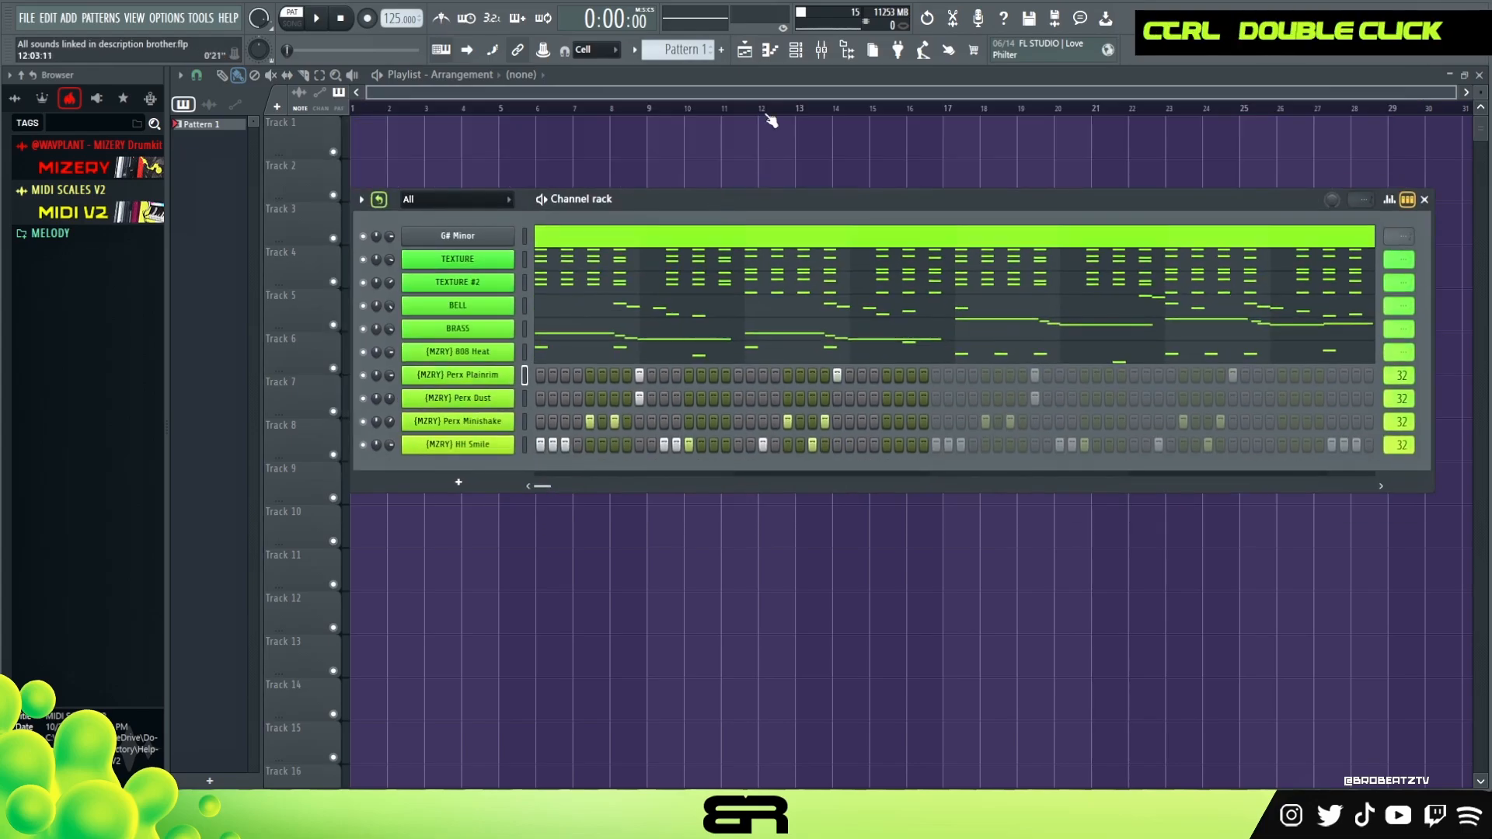
click(823, 60)
click(503, 165)
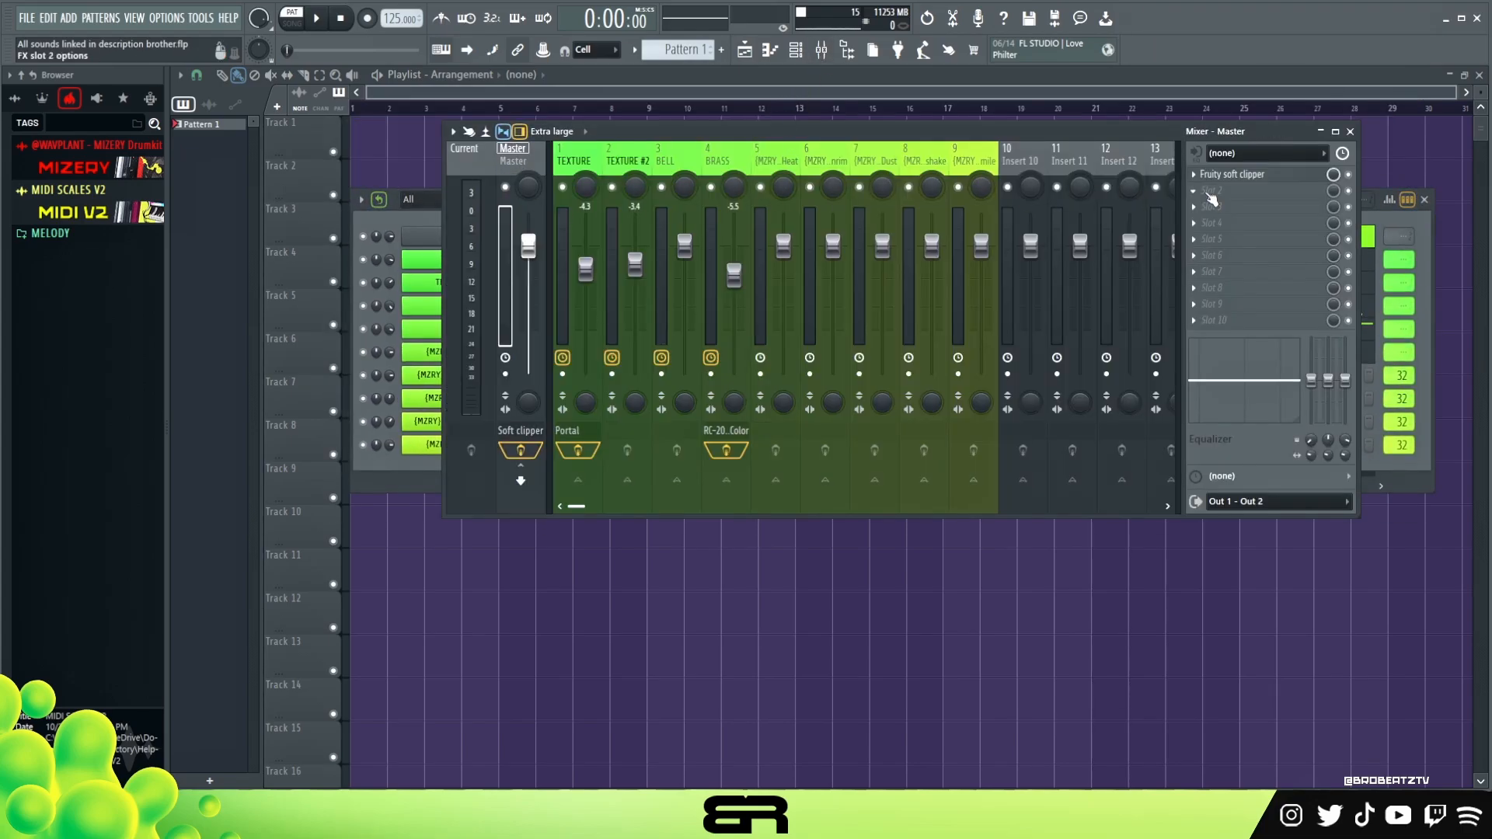
- Load Fruity parametric EQ 2 from the stock plugins into the Master's second effect slot
click(1211, 200)
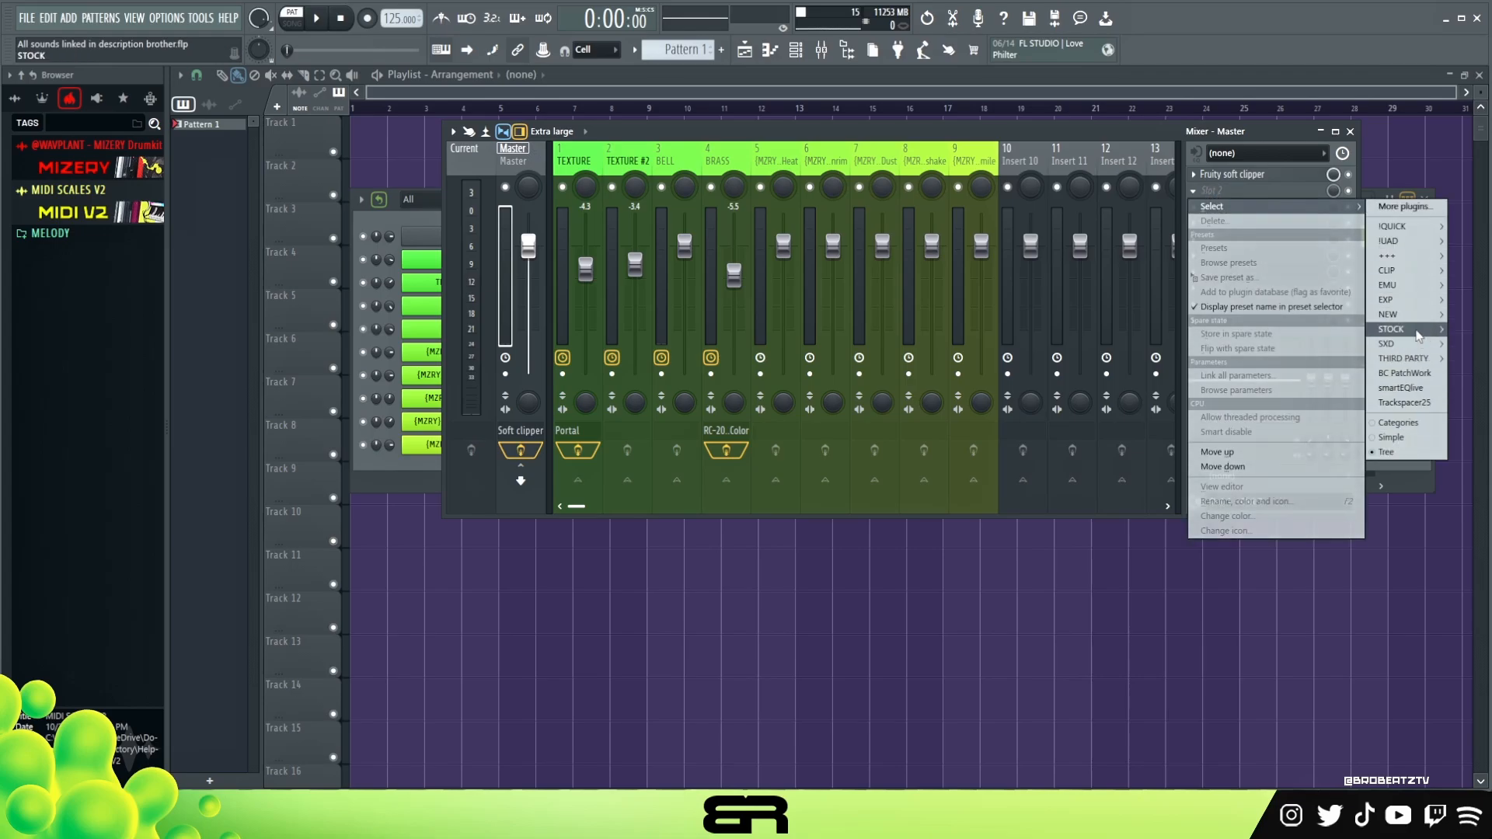
mouse_move(1423, 339)
click(1486, 563)
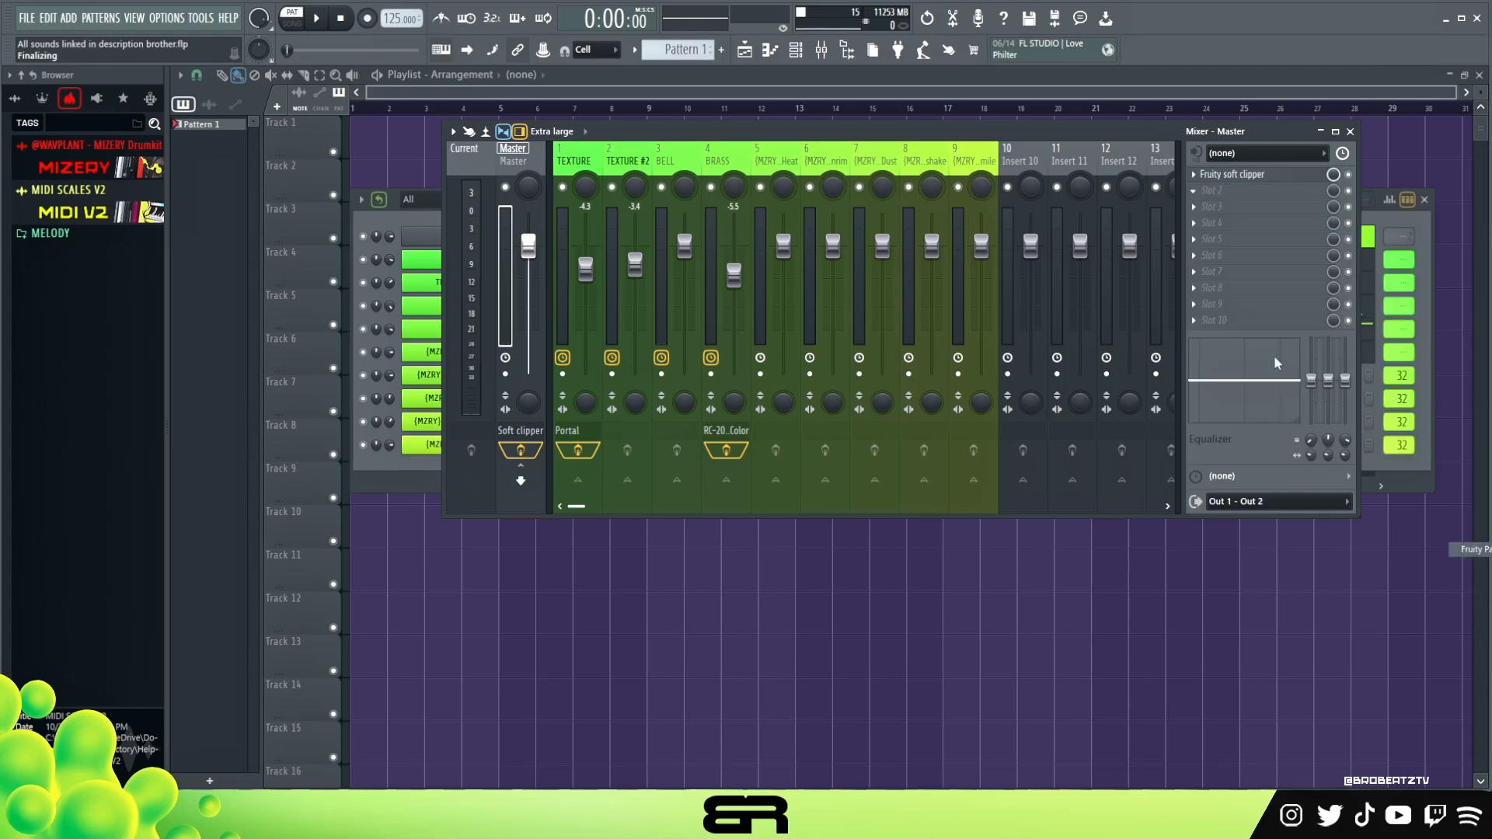
- Browse the parametric EQ presets during playback and settle on the Super Phat preset
click(864, 224)
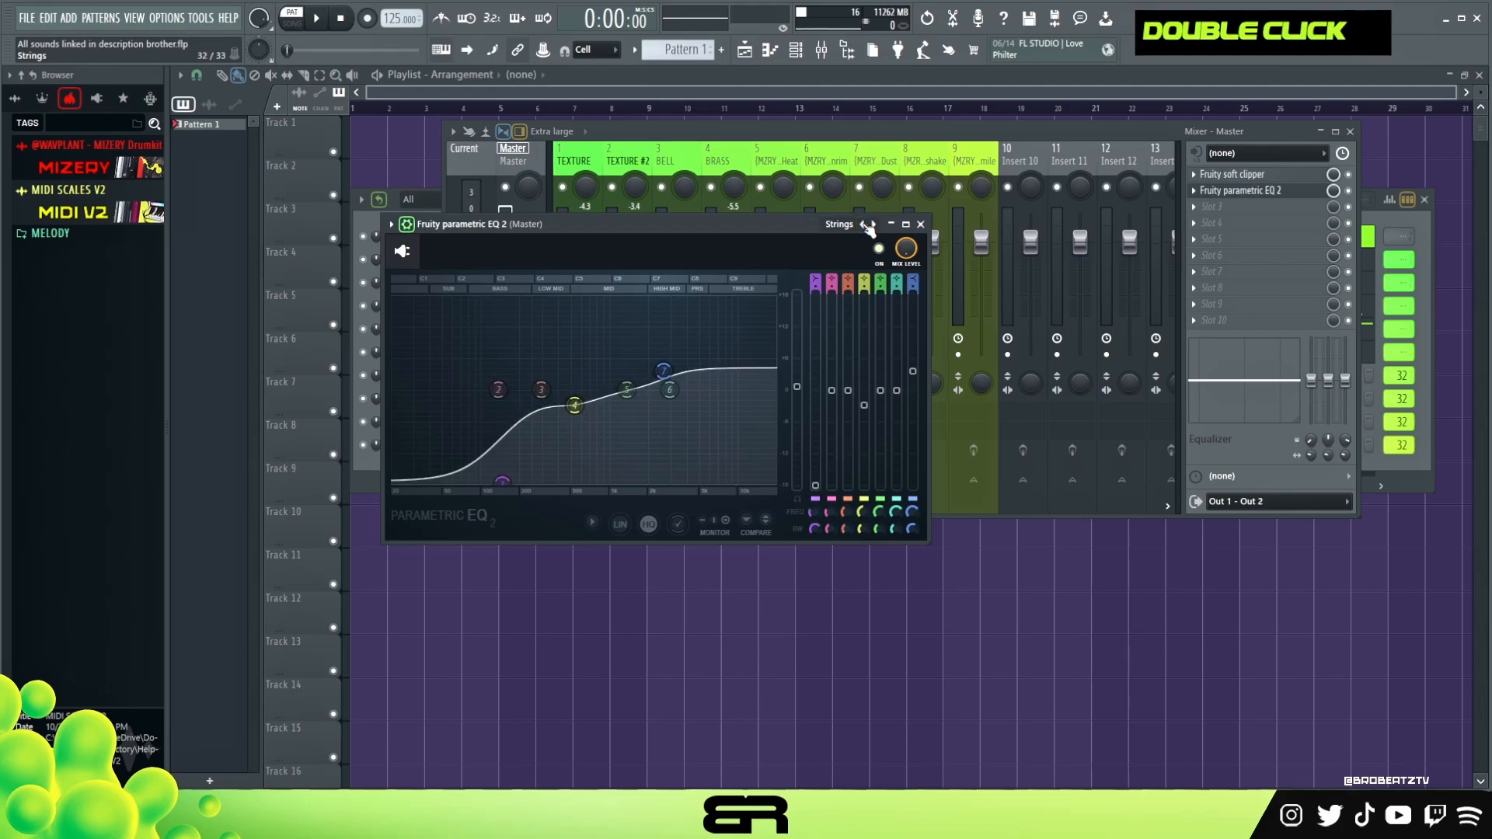
click(873, 224)
click(873, 225)
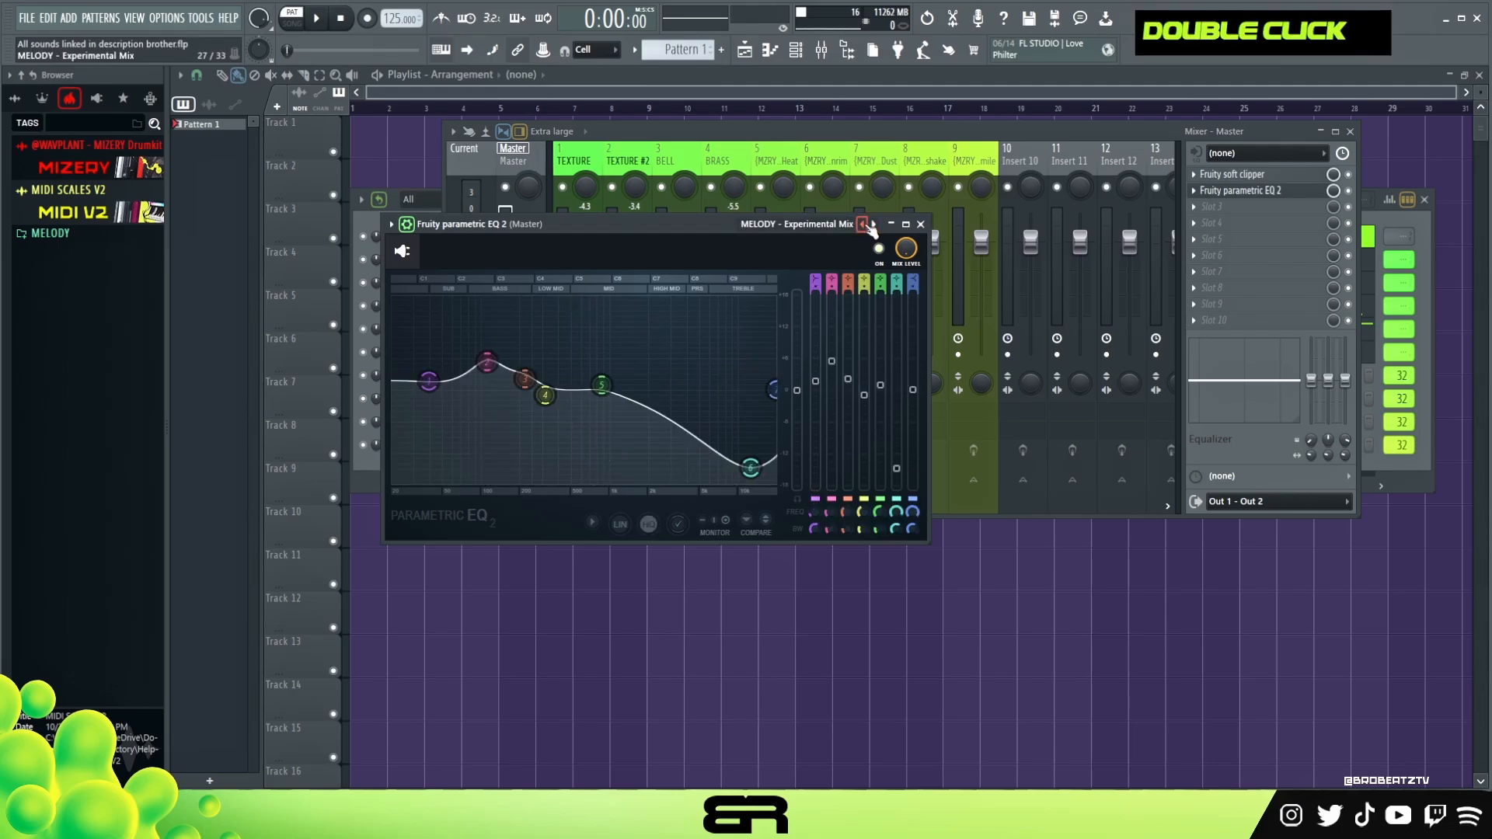
click(872, 225)
click(864, 224)
click(864, 224)
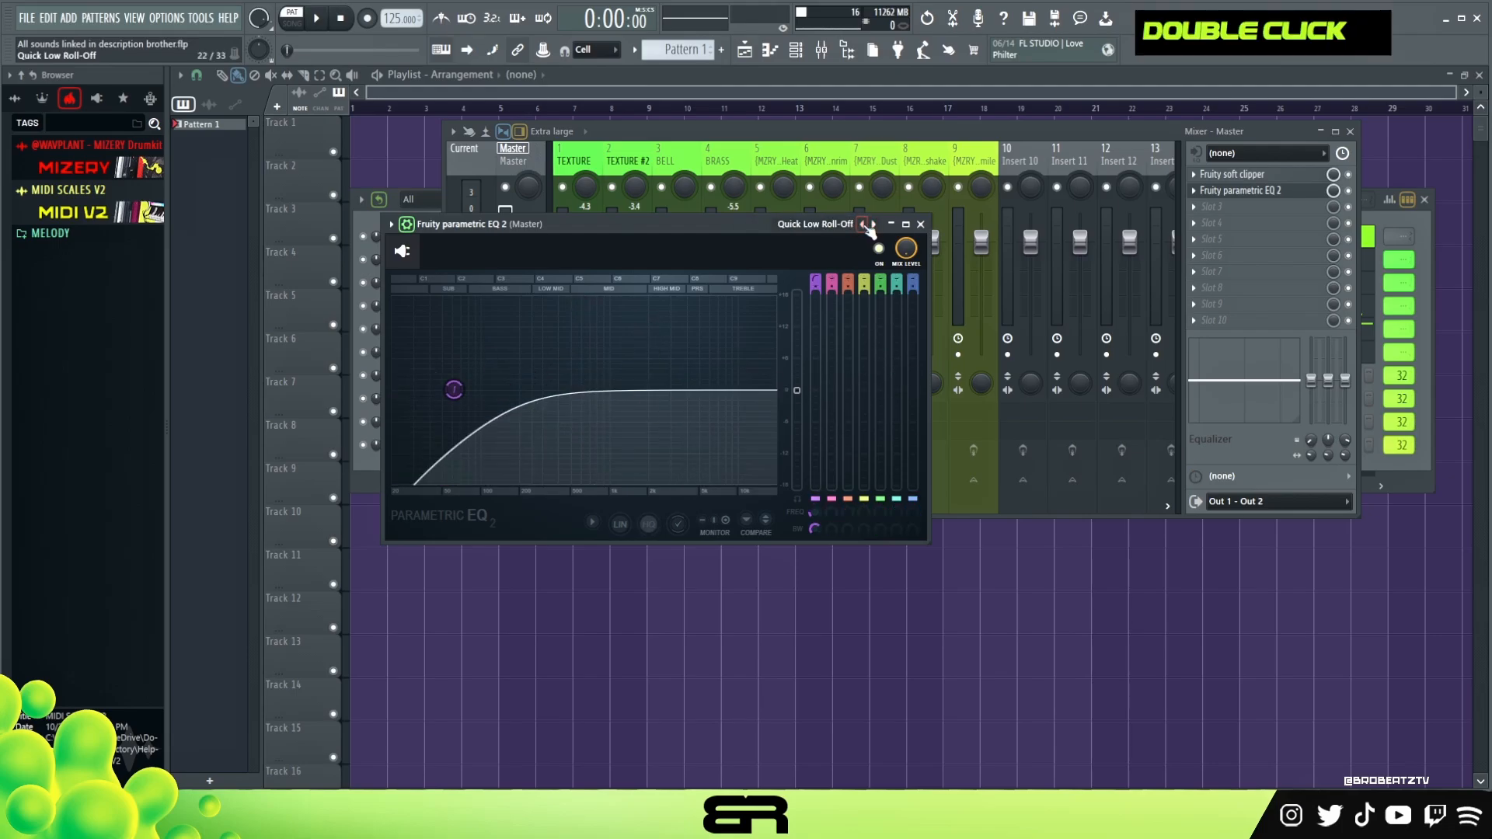
click(865, 224)
click(864, 223)
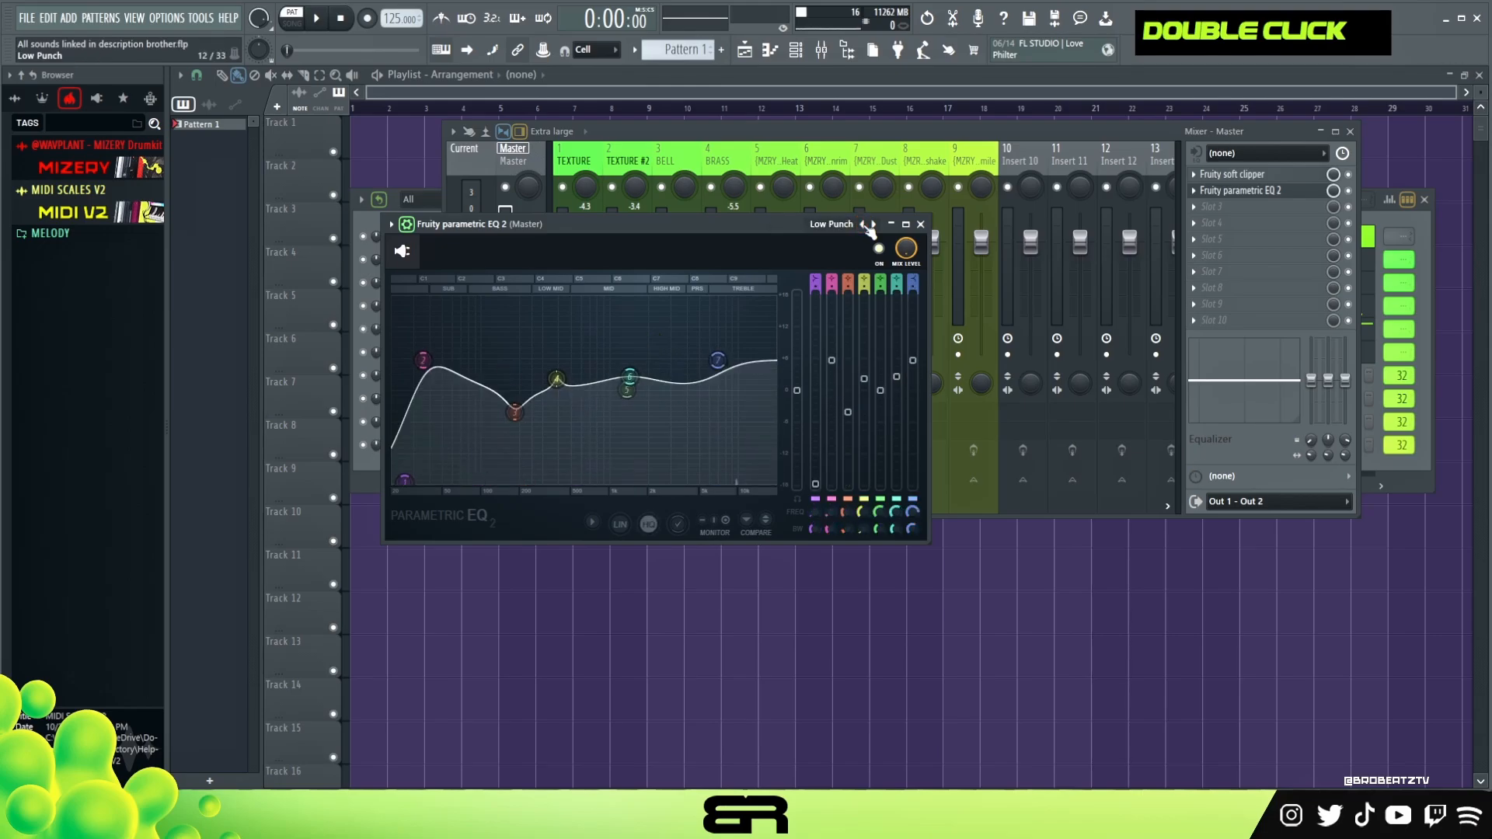
key(space)
key(space)
click(864, 225)
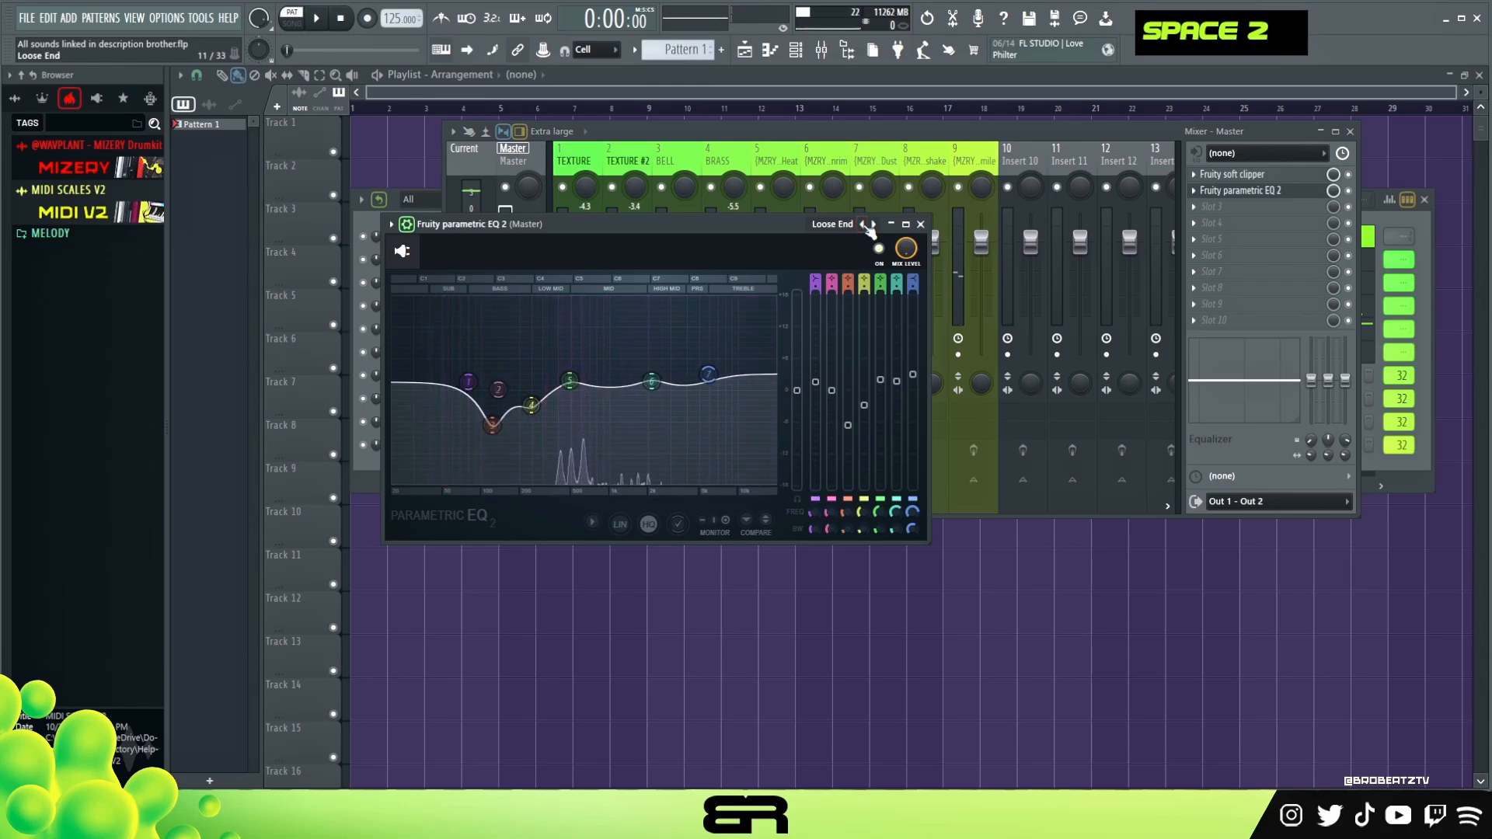
key(space)
click(864, 224)
key(space)
key(space)
click(865, 224)
key(space)
click(864, 223)
key(space)
key(space)
key(space)
click(864, 224)
key(space)
double_click(865, 225)
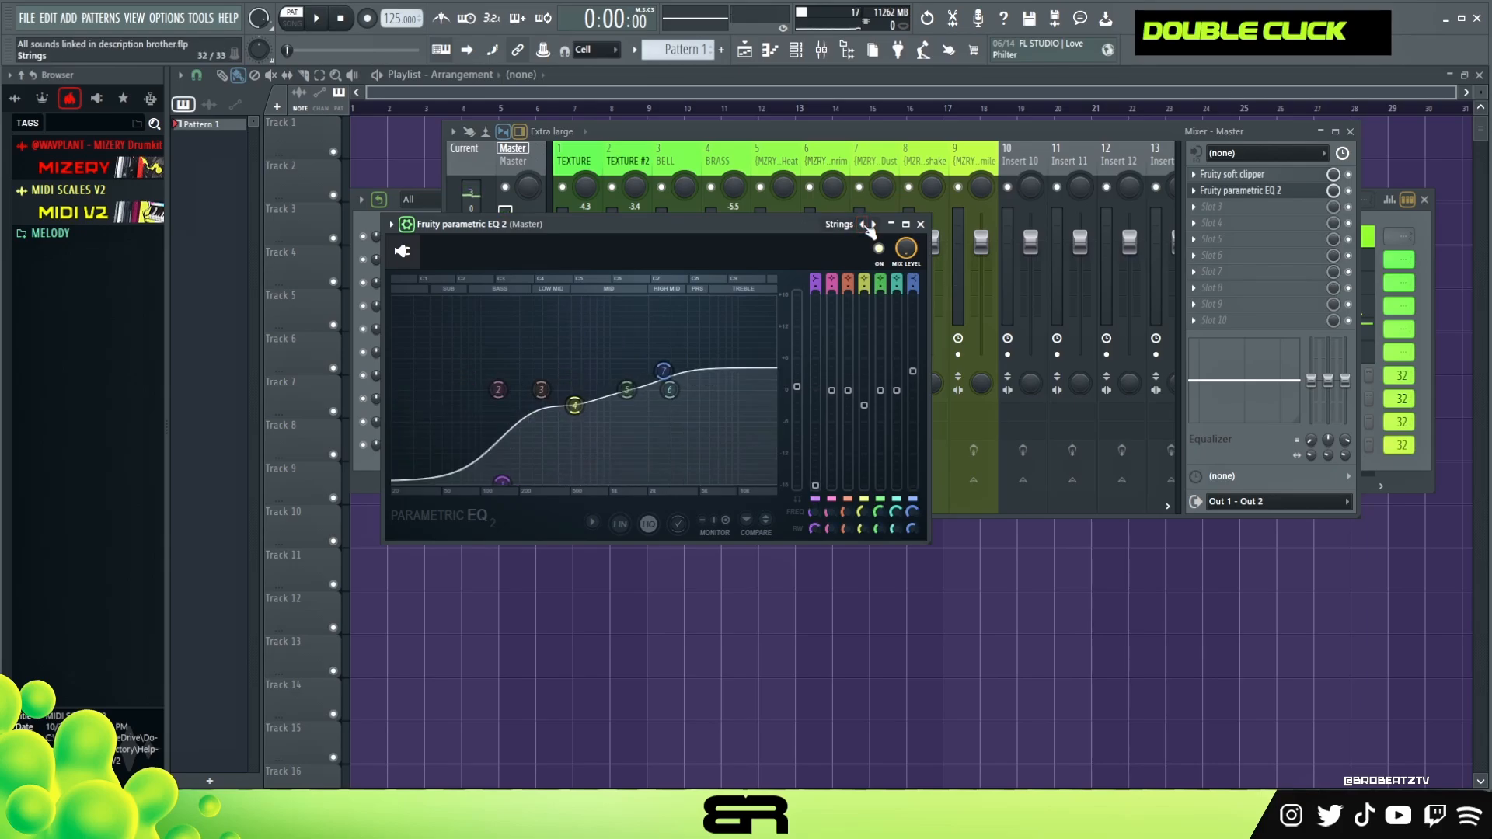
drag(710, 229, 827, 236)
- Adjust the Super Phat EQ bands during playback, deepening the low-mid cut, then close the EQ
key(space)
key(space)
scroll(829, 381, down, 2)
key(space)
drag(831, 378, 853, 385)
drag(584, 393, 582, 395)
drag(608, 468, 616, 495)
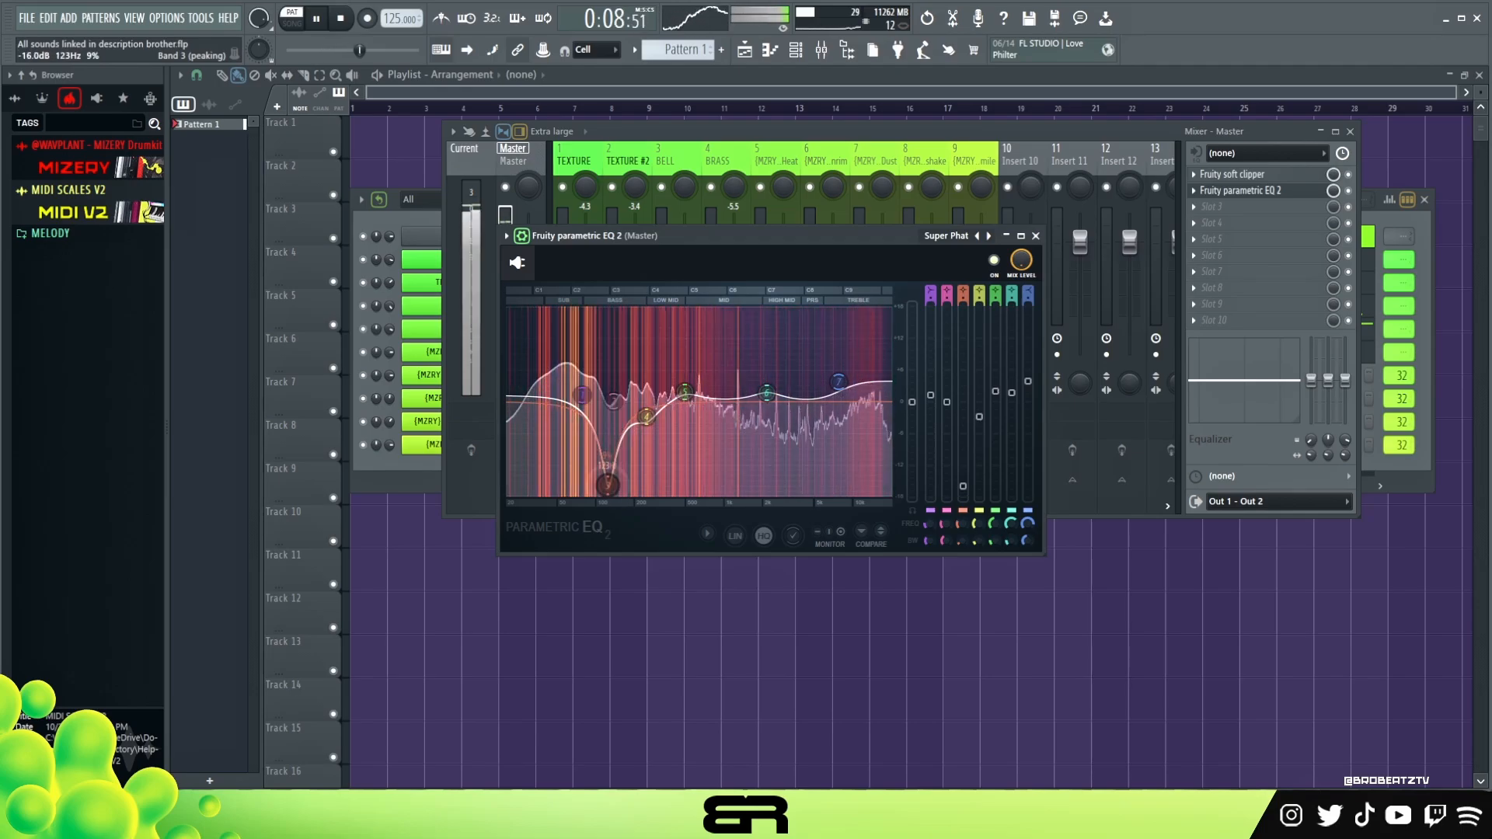
key(space)
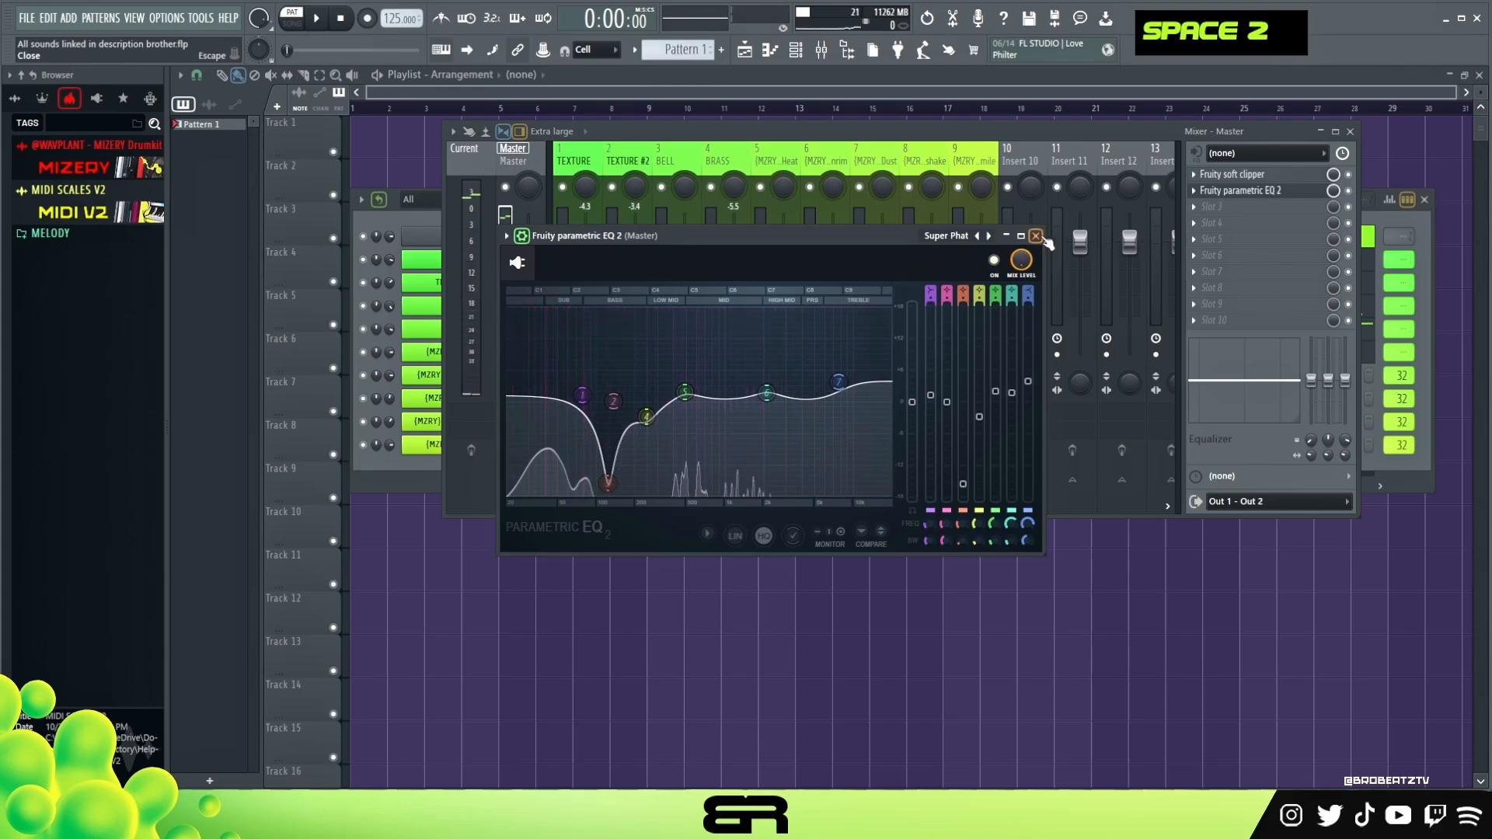
drag(840, 381, 838, 384)
click(1035, 237)
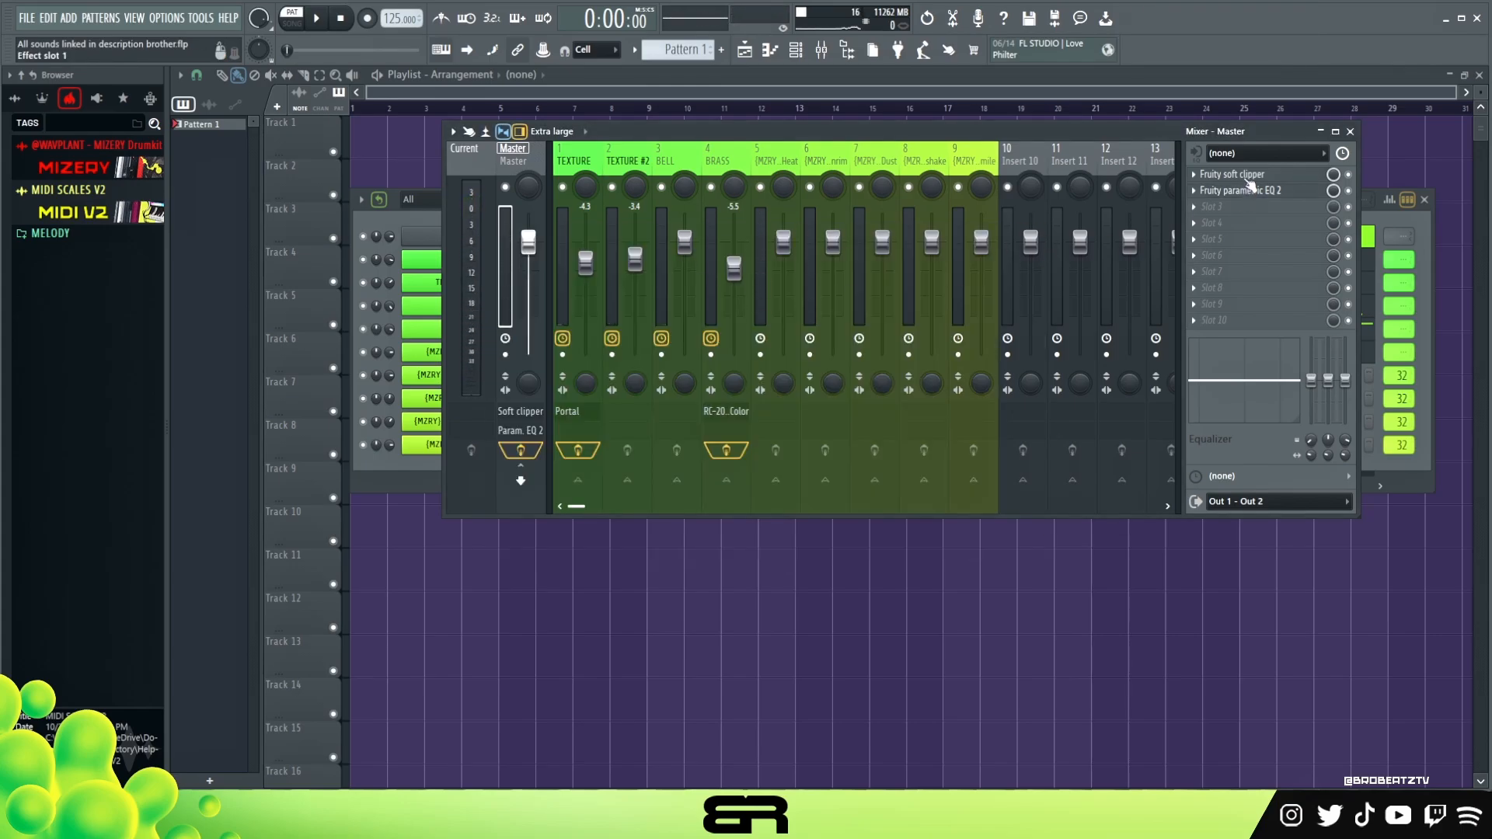
- Move the parametric EQ above Fruity soft clipper on the Master chain and open and close the clipper
scroll(1249, 183, down, 1)
click(1243, 194)
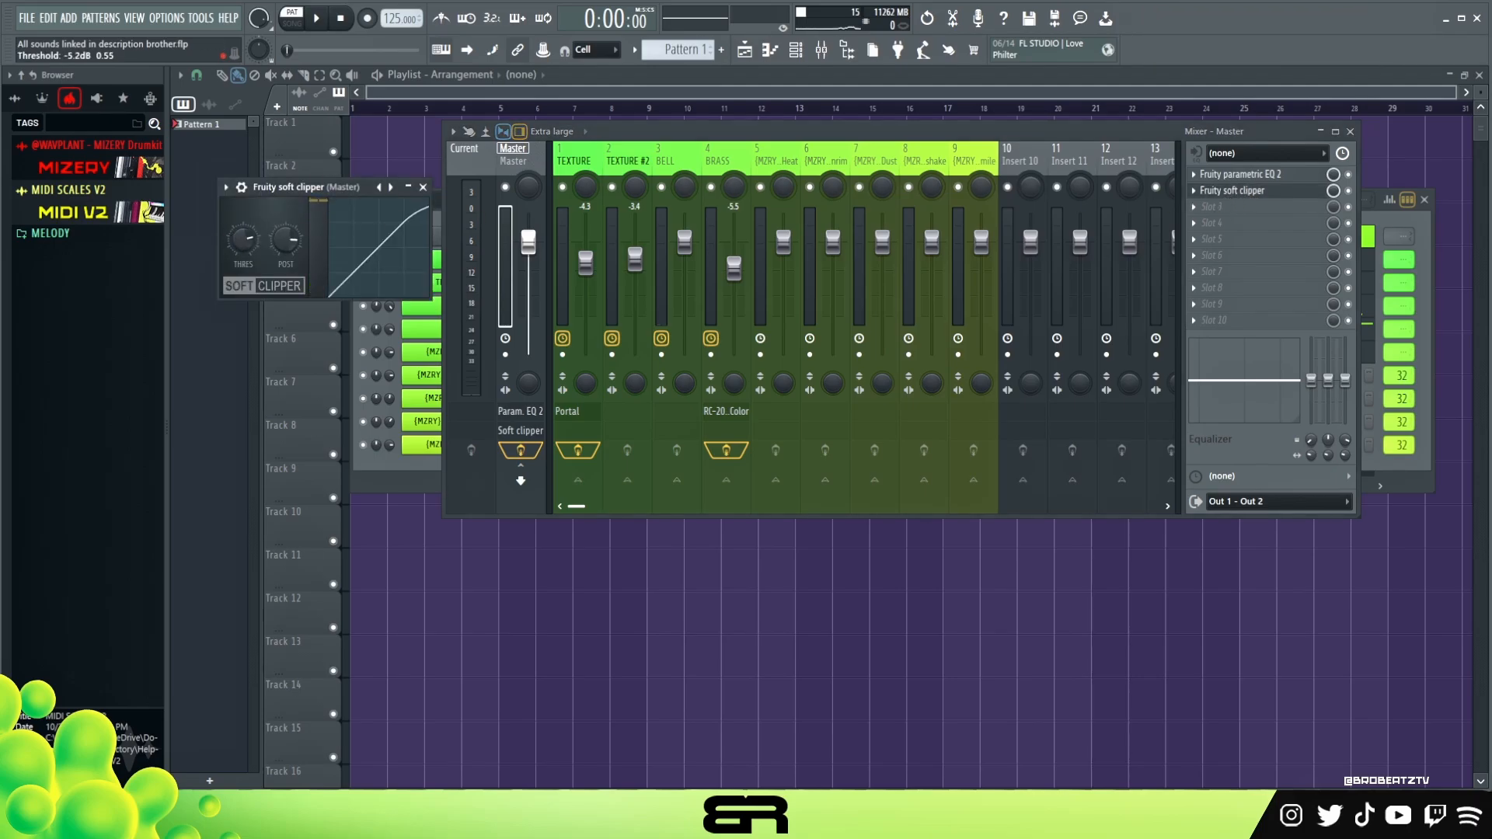
click(423, 186)
- Open the 808 Heat piano roll and add a G#5 note in bar 3 between the existing G#5 notes
click(422, 218)
drag(638, 204, 637, 240)
key(space)
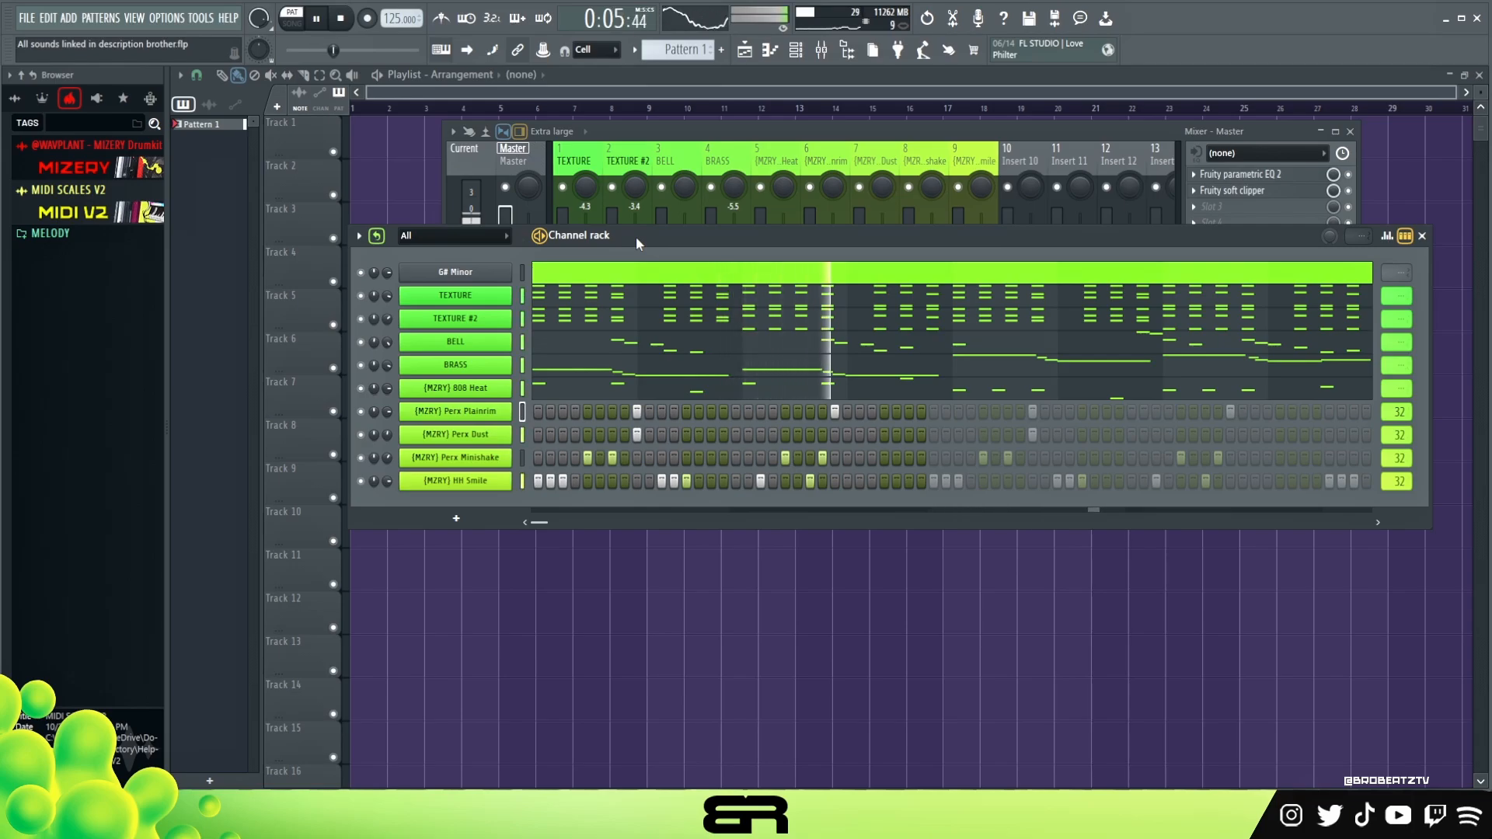
click(698, 396)
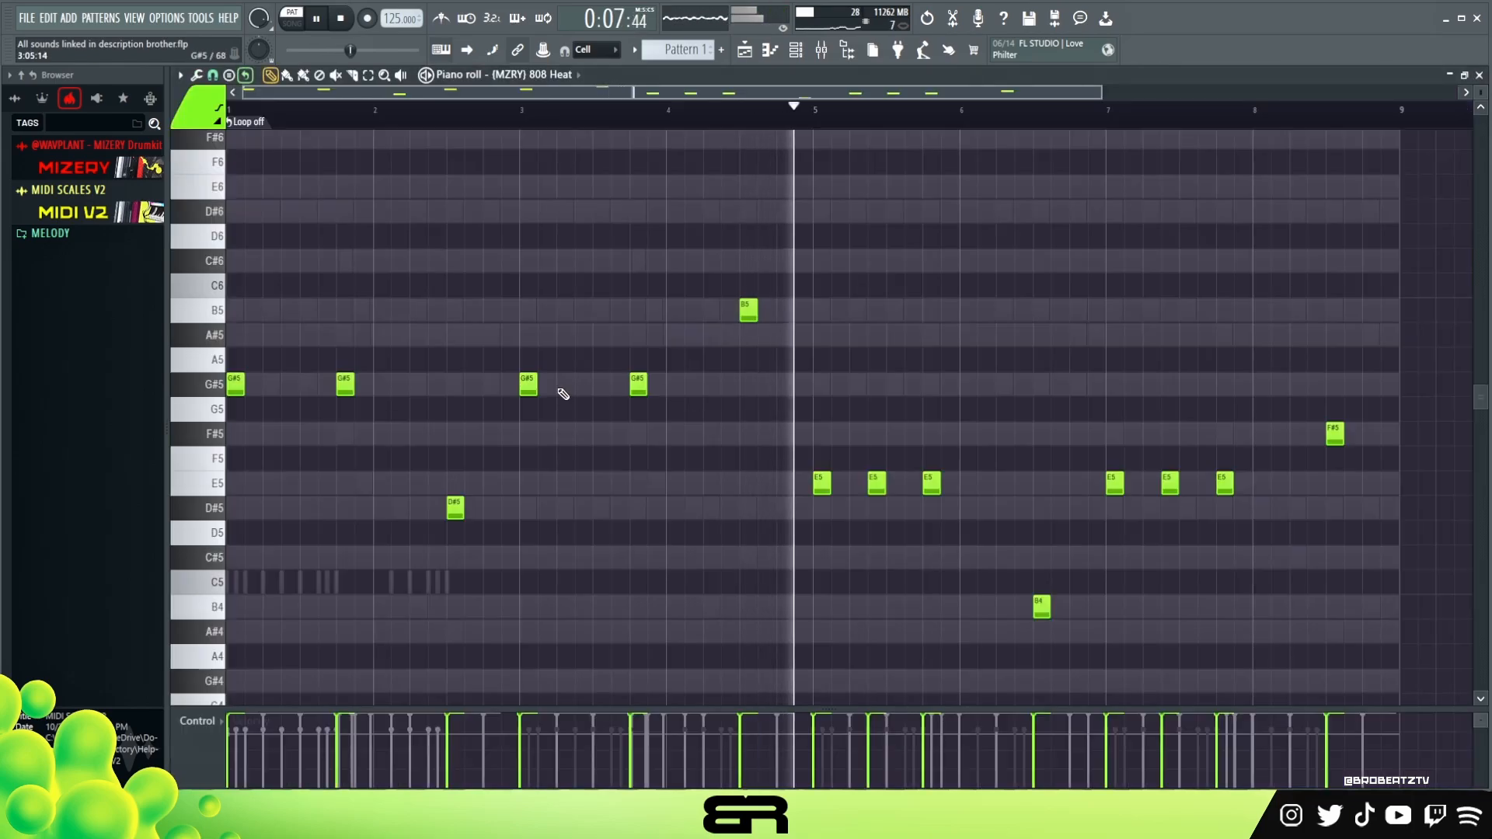
ctrl+click(529, 385)
drag(530, 389, 584, 386)
right_click(653, 456)
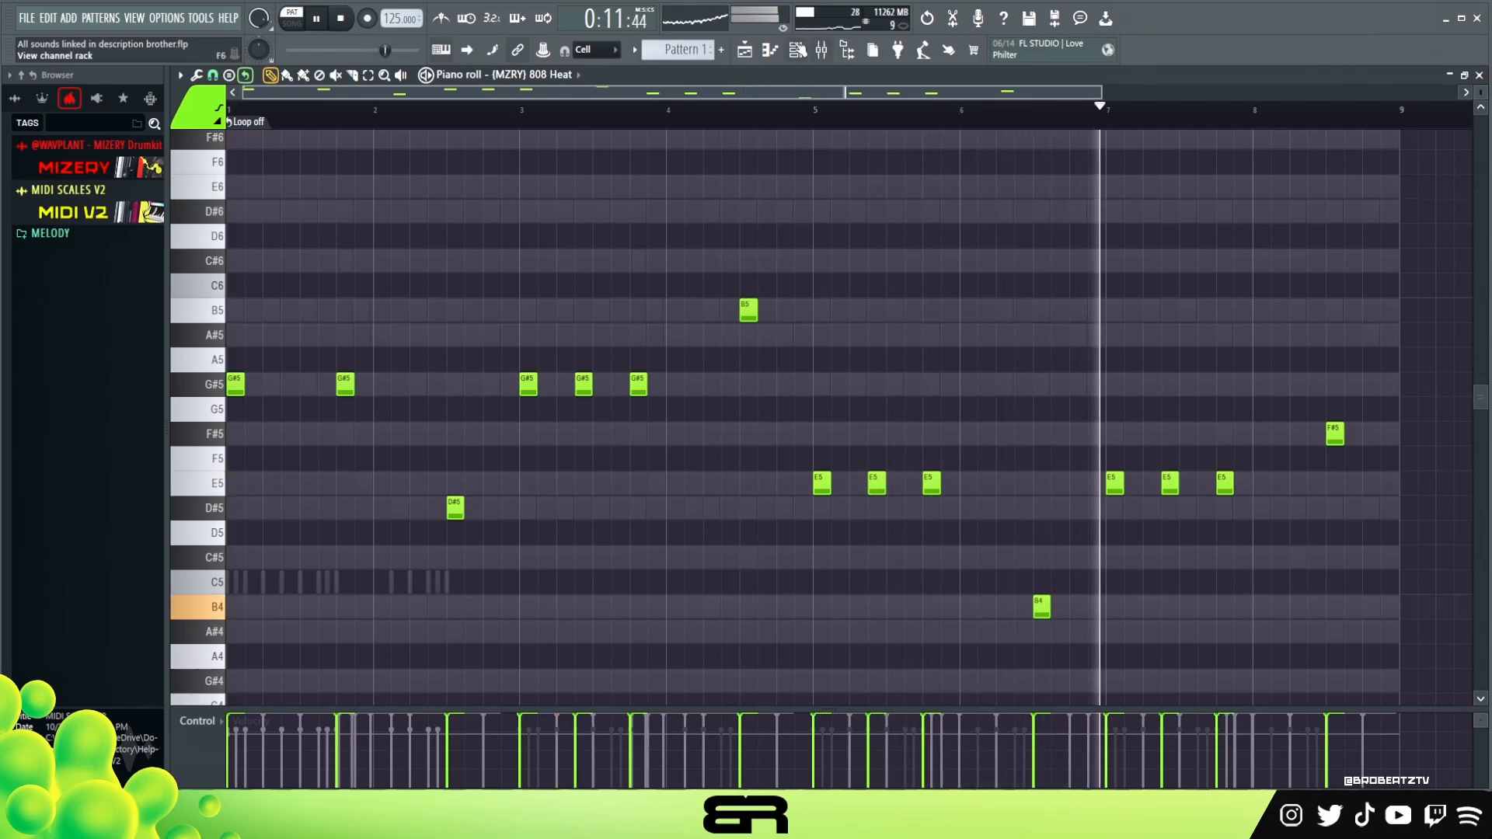
- Review the TEXTURE, BELL and BRASS piano rolls one after another while the beat plays
key(F6)
click(617, 300)
scroll(622, 283, up, 3)
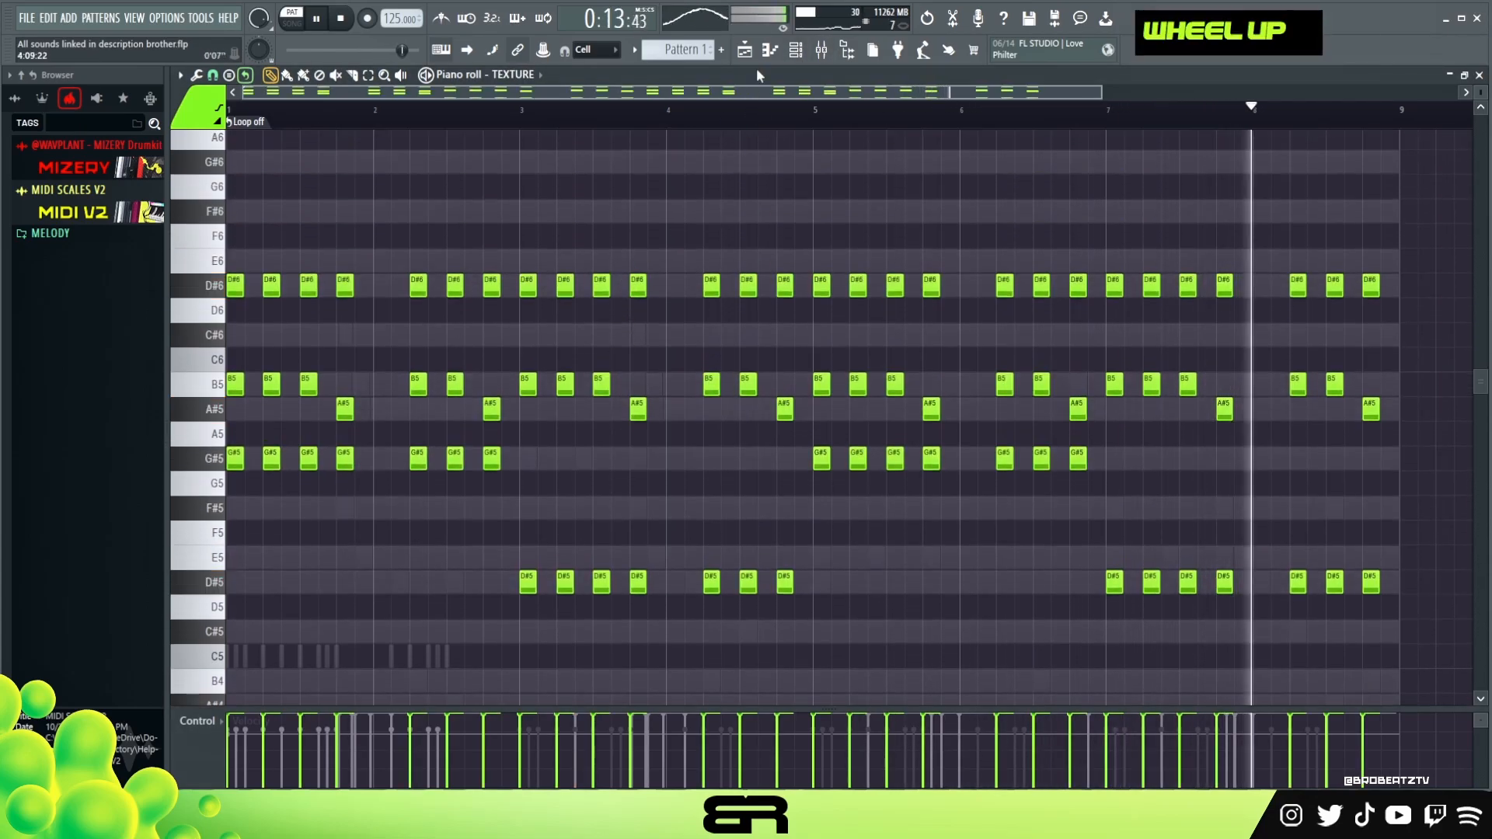
click(796, 52)
click(618, 320)
scroll(631, 291, down, 3)
scroll(636, 280, up, 3)
click(796, 50)
click(621, 319)
scroll(633, 323, down, 3)
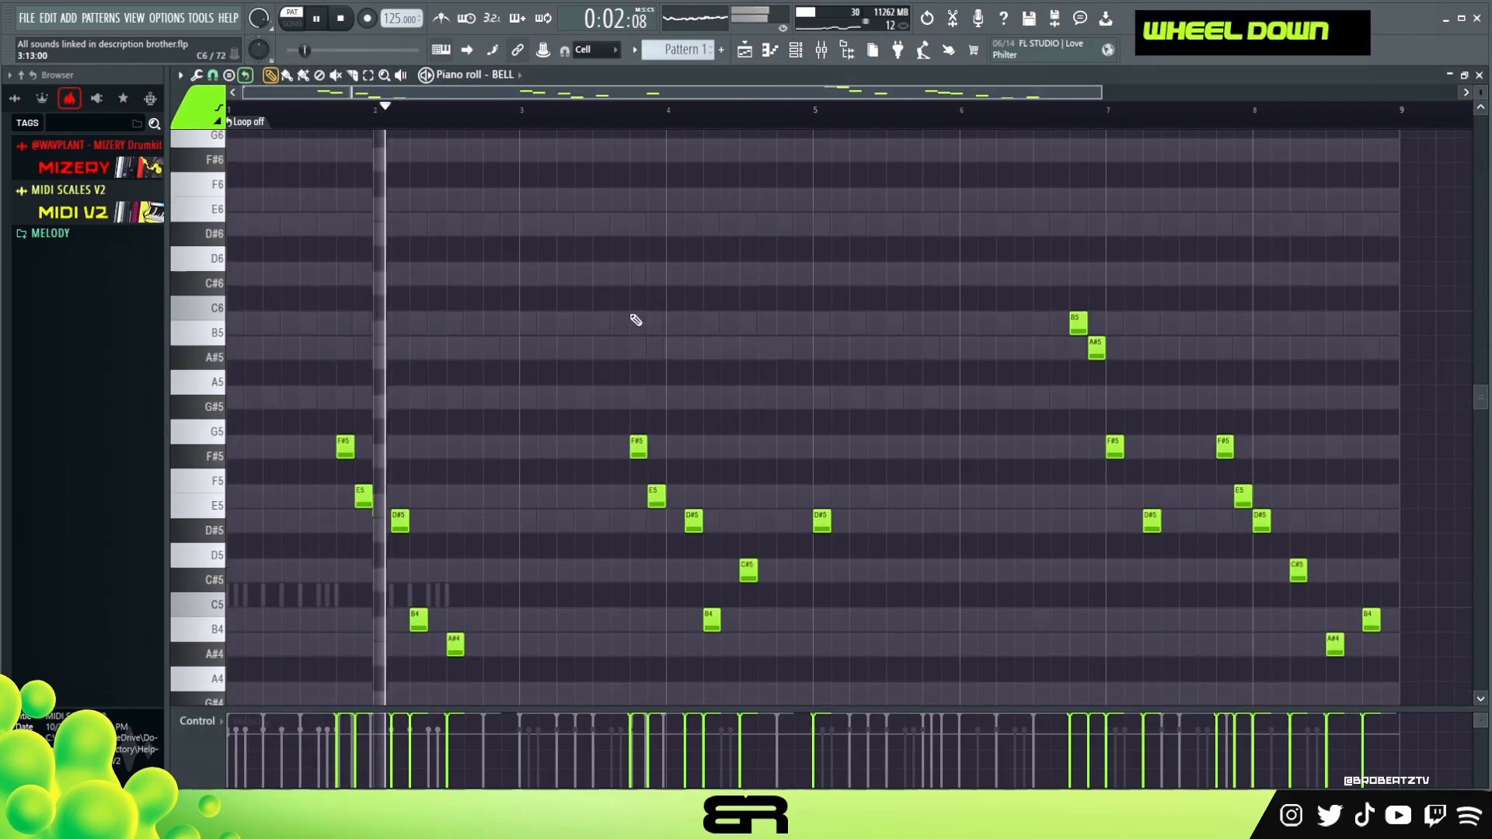
scroll(637, 316, up, 3)
click(797, 52)
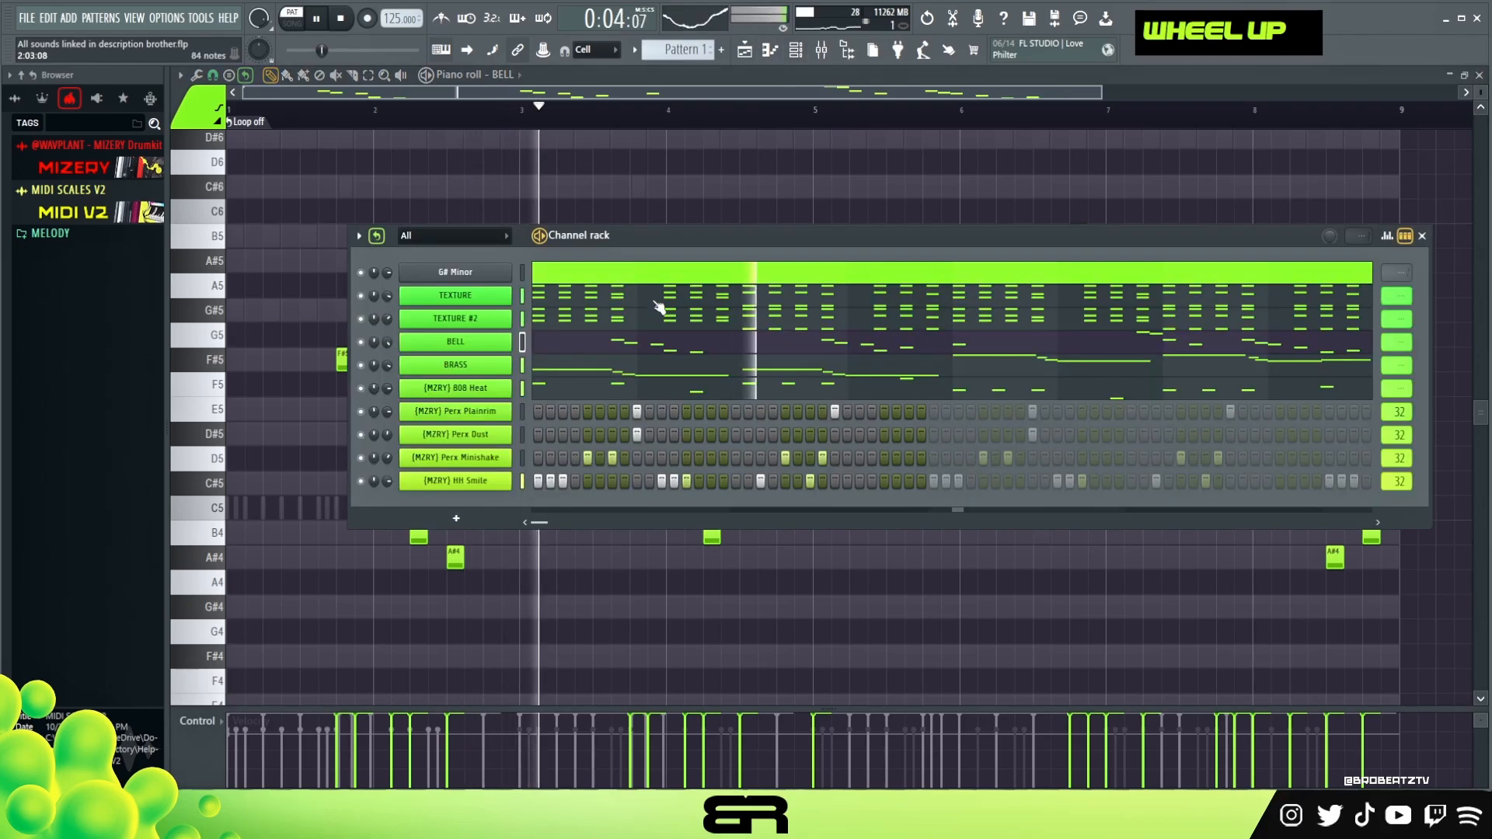
click(639, 365)
scroll(657, 320, up, 3)
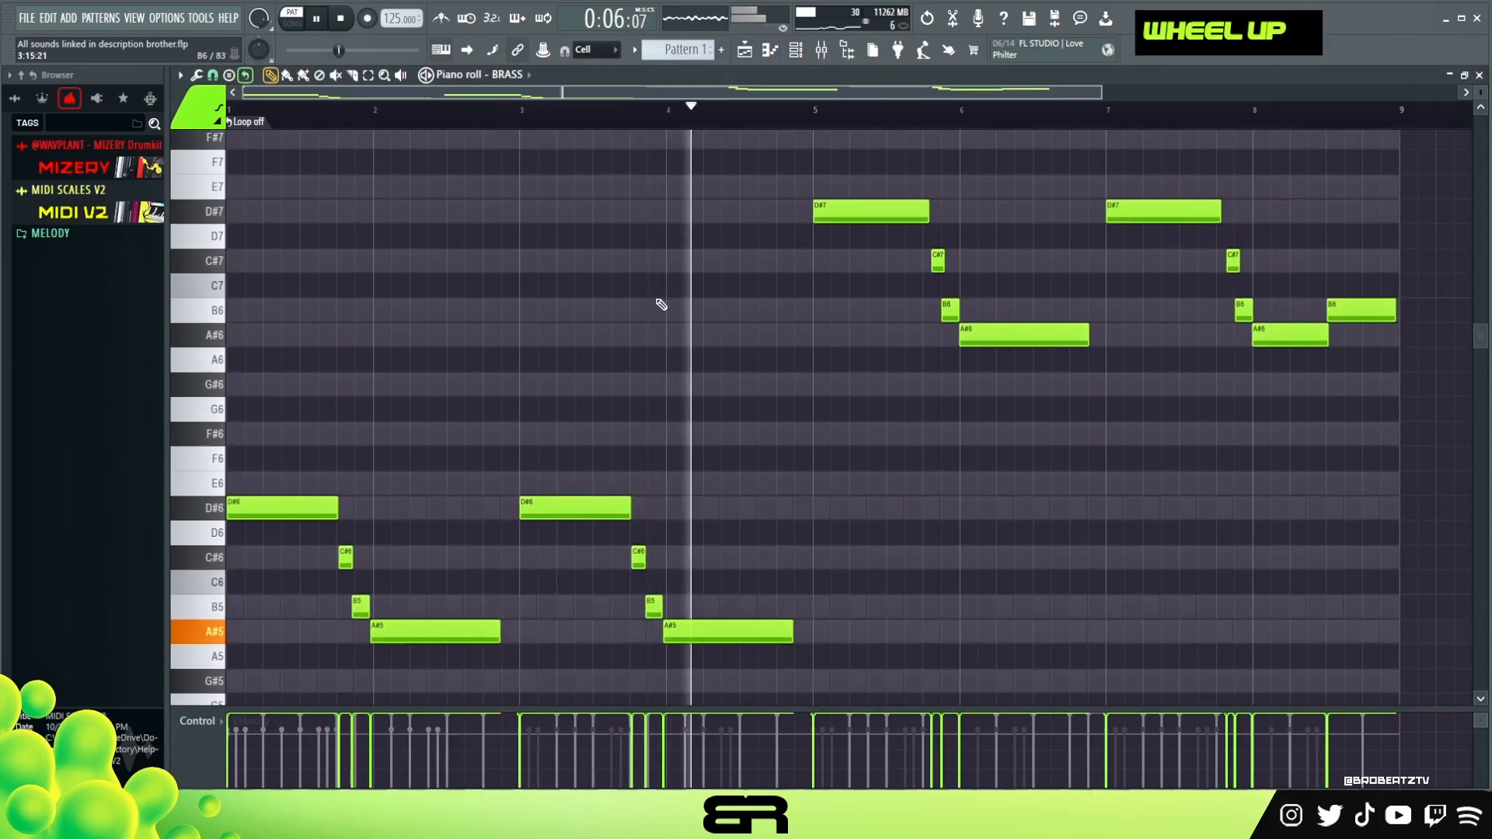
right_click(843, 422)
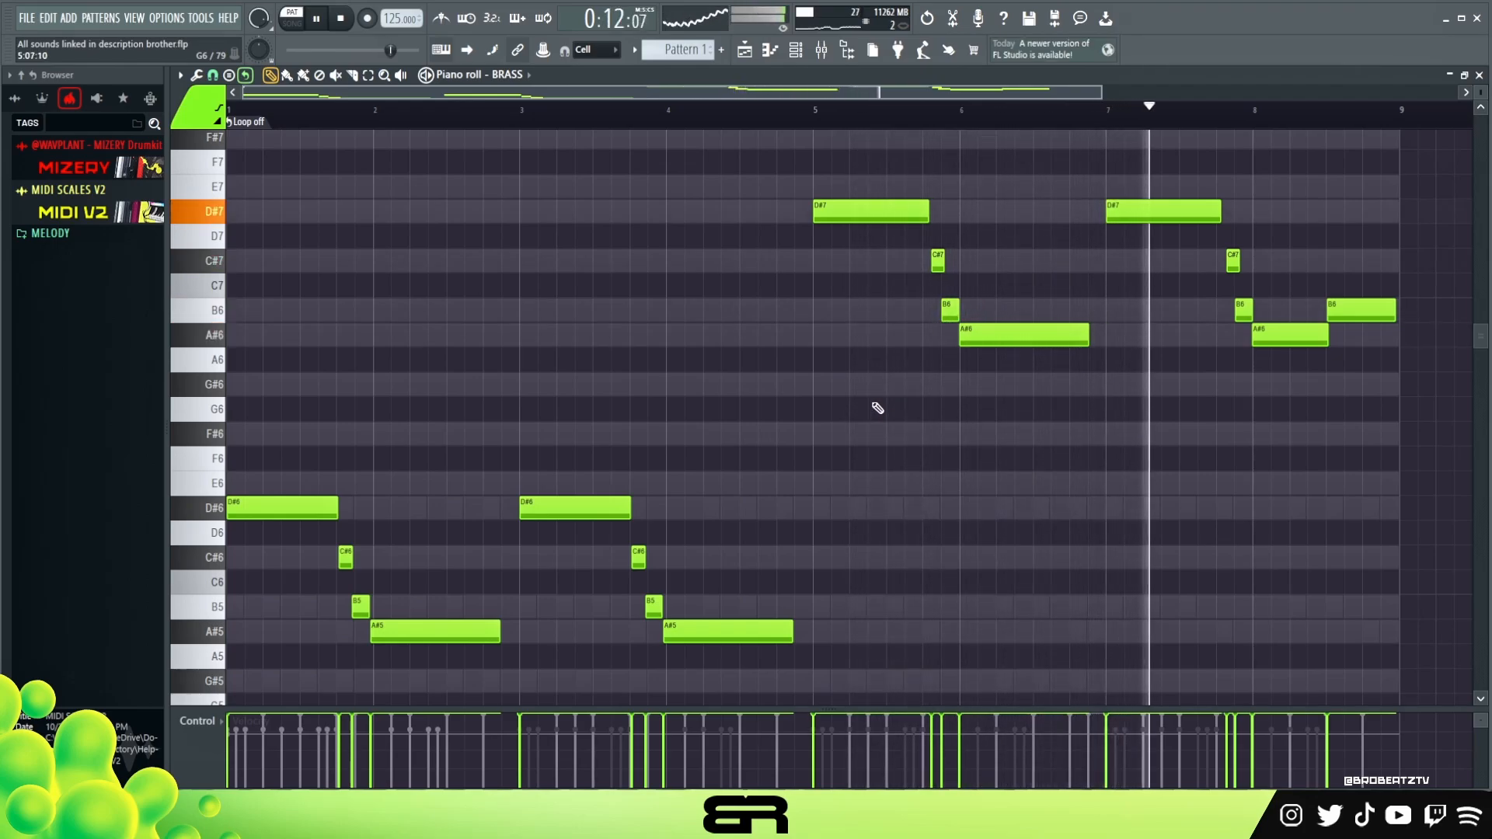
key(F6)
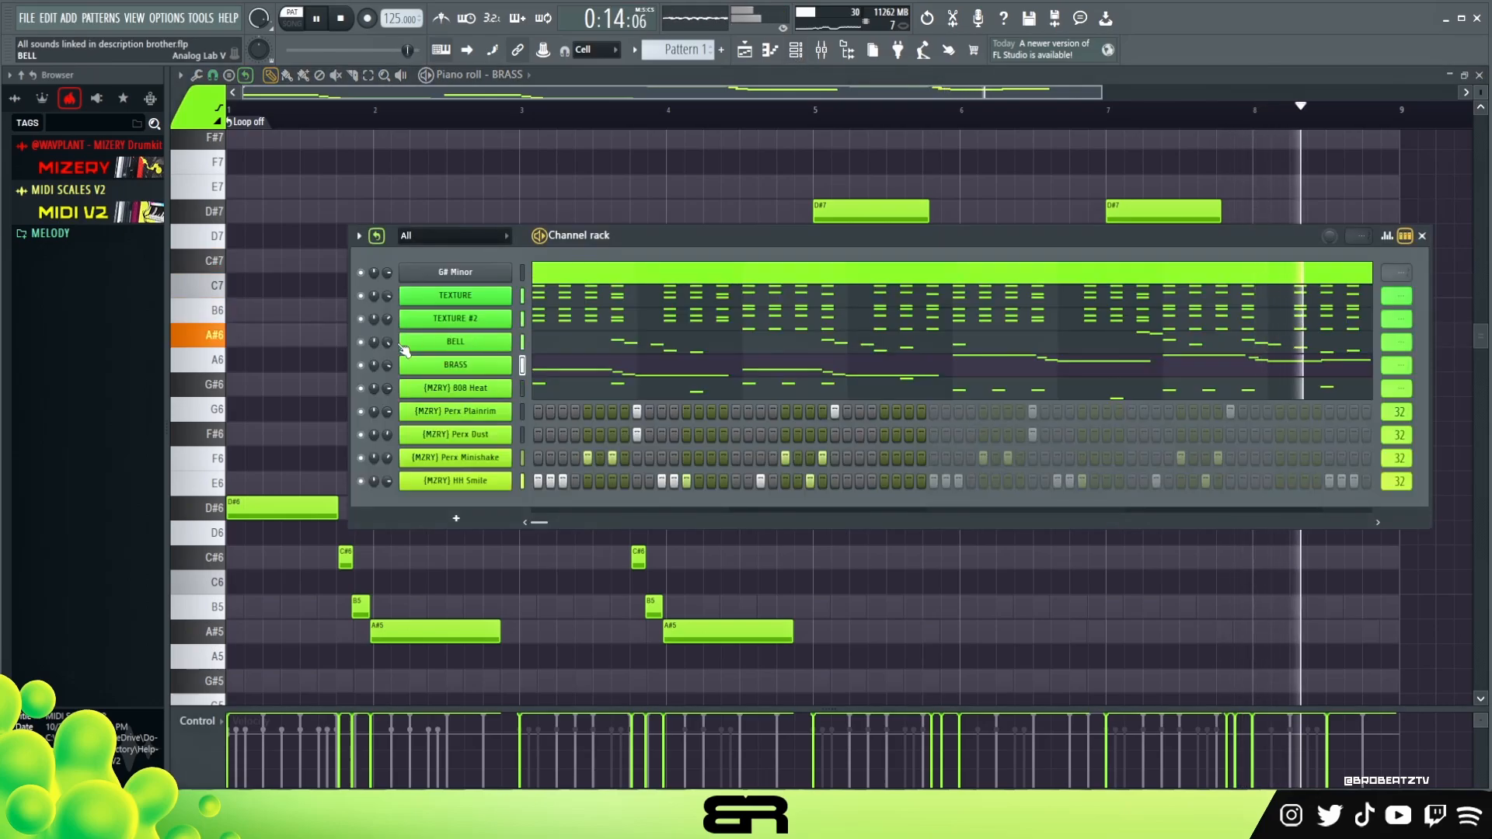
right_click(514, 171)
key(space)
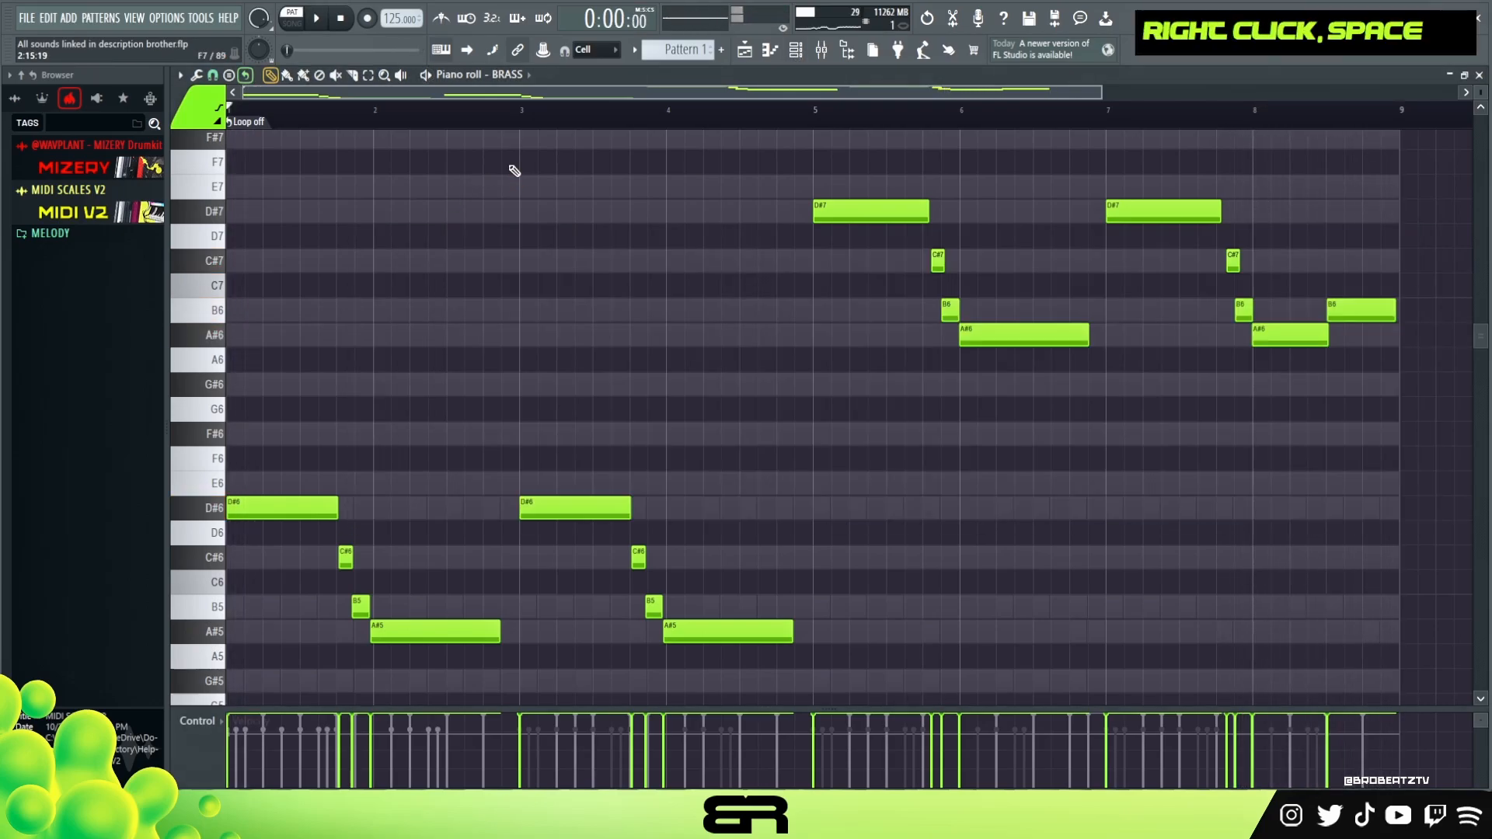